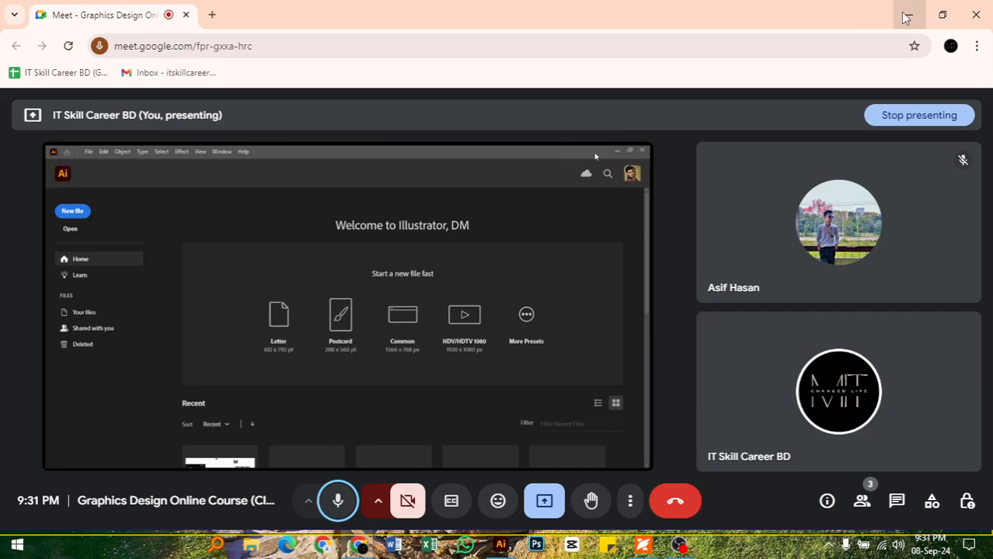
# Minimize the meeting browser window to switch to Illustrator
pyautogui.click(906, 17)
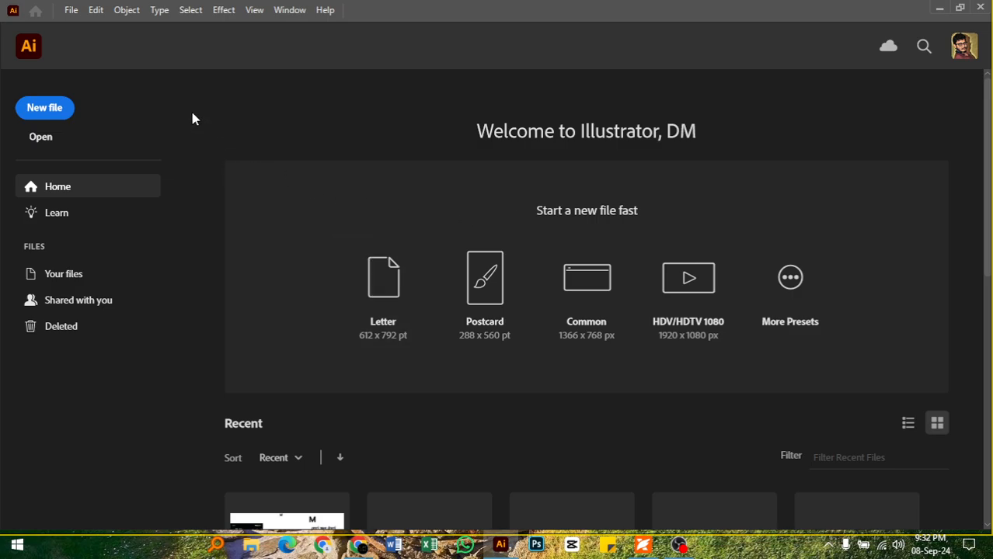
# Turn off Show Indic Options in the Type preferences and apply the change
pyautogui.click(100, 11)
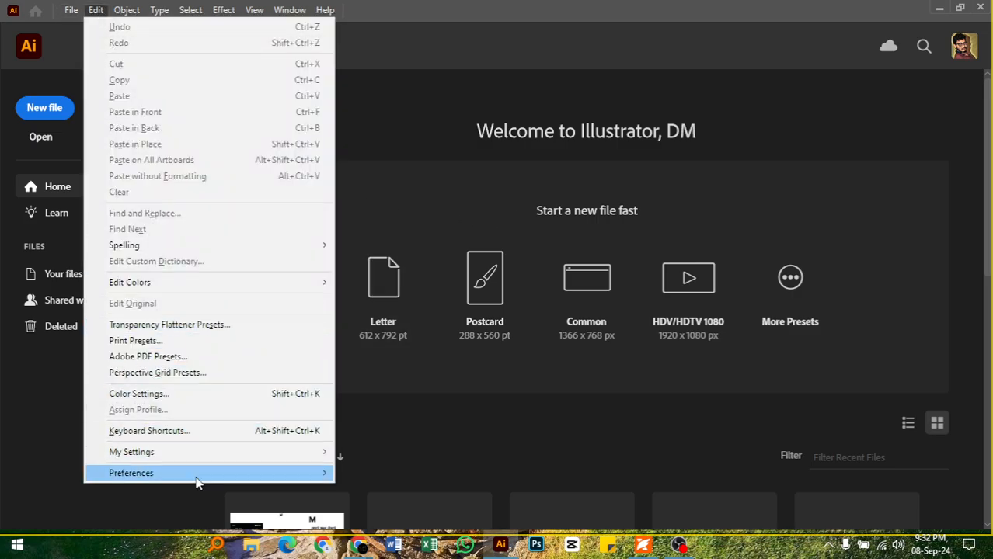
pyautogui.moveTo(198, 475)
pyautogui.click(407, 280)
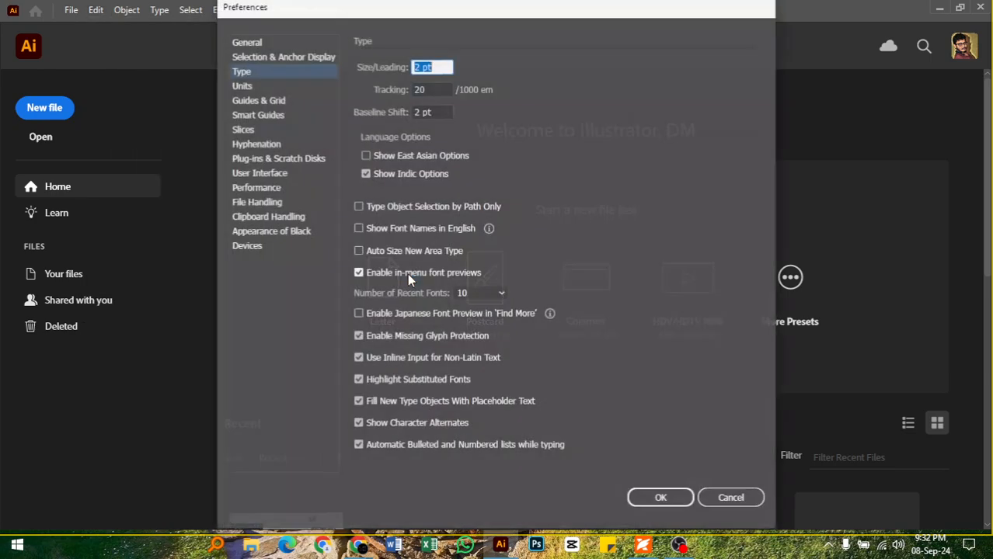
pyautogui.click(365, 174)
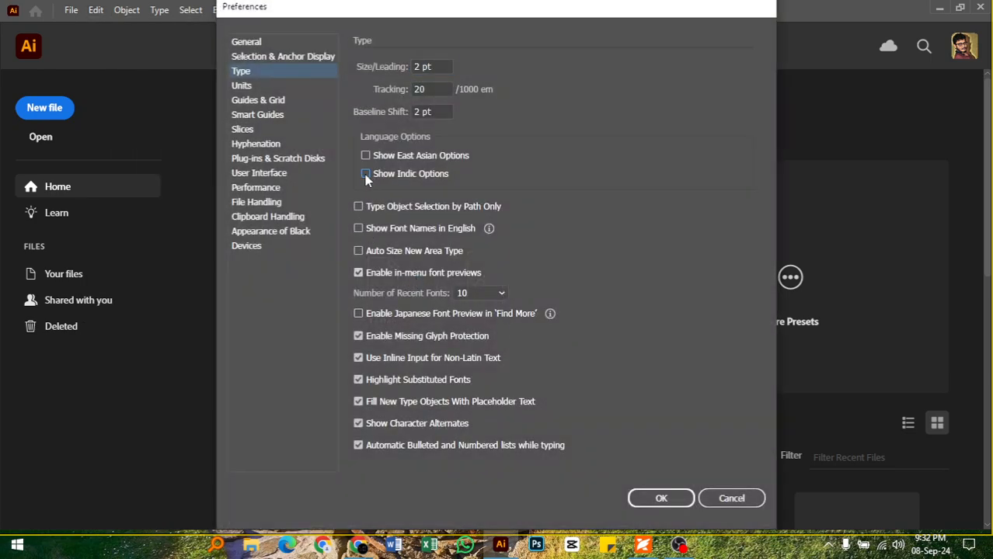
pyautogui.click(661, 498)
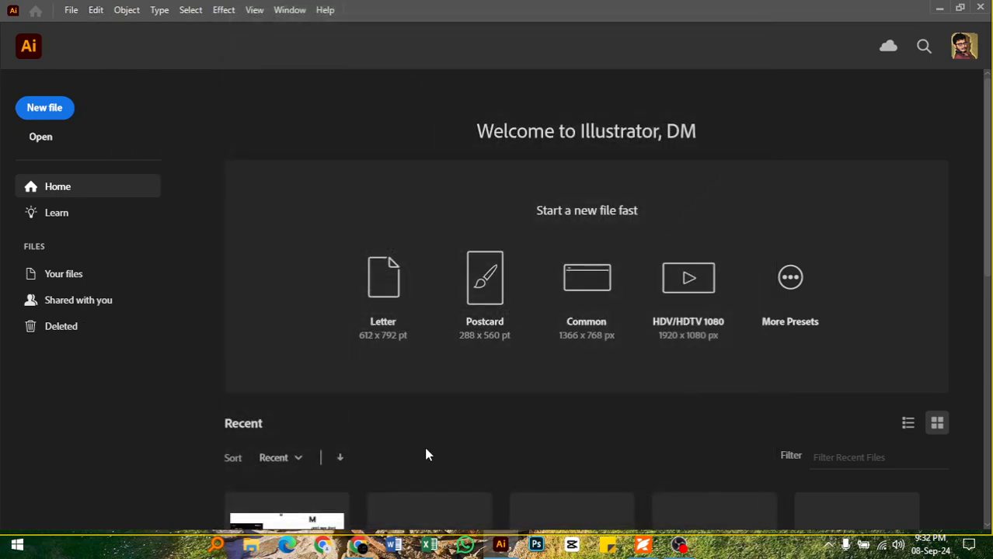
# Create a new document from the Letter preset, 612 x 792 pt
pyautogui.click(380, 289)
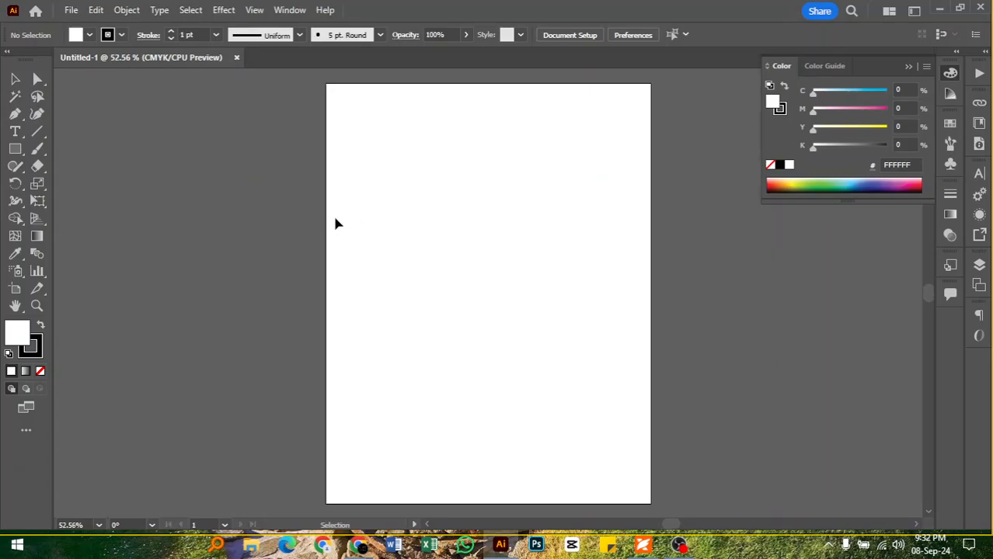
pyautogui.scroll(3, 444, 203)
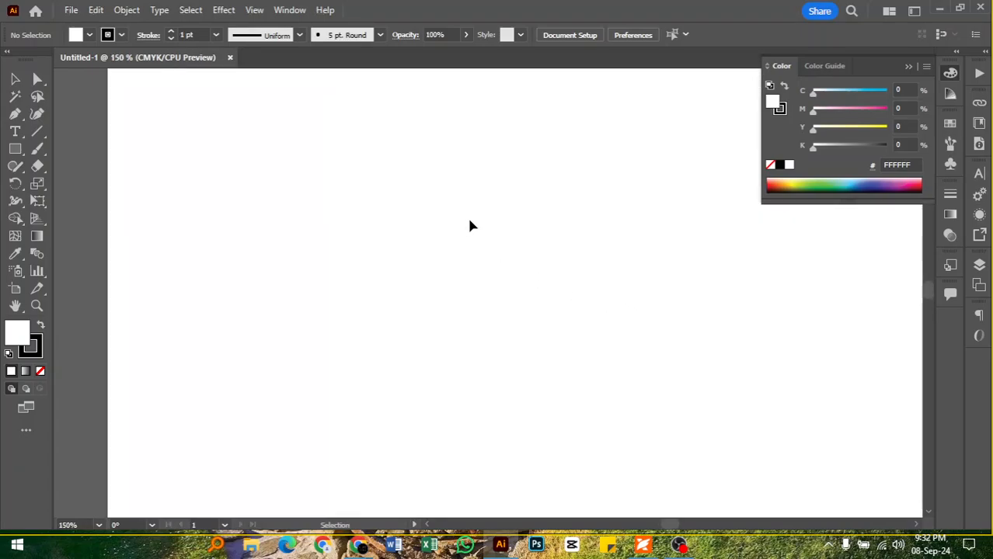
# Enter the Bengali word "amader" (আমাদের) as point text on the artboard to test its rendering, and delete it
pyautogui.click(17, 134)
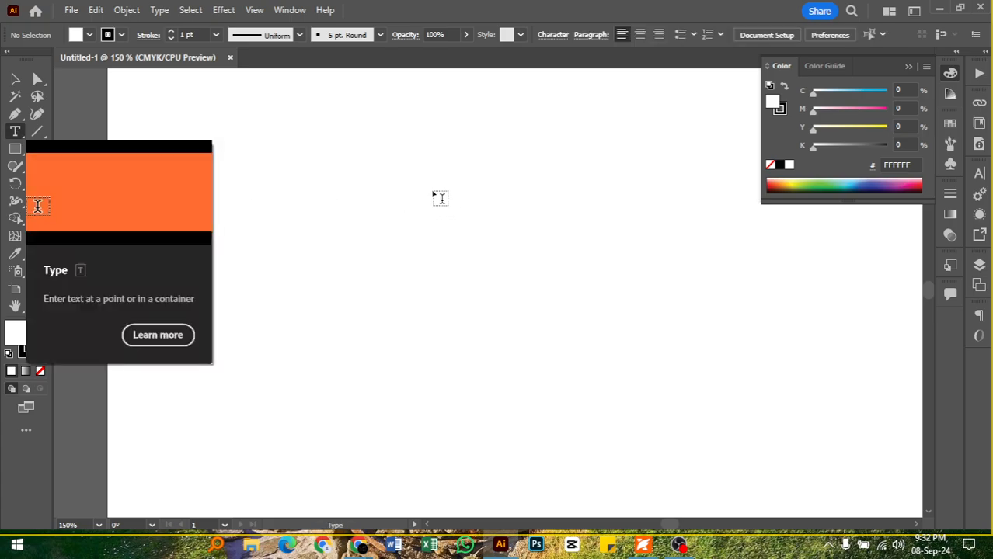
pyautogui.moveTo(342, 193); pyautogui.dragTo(342, 193)
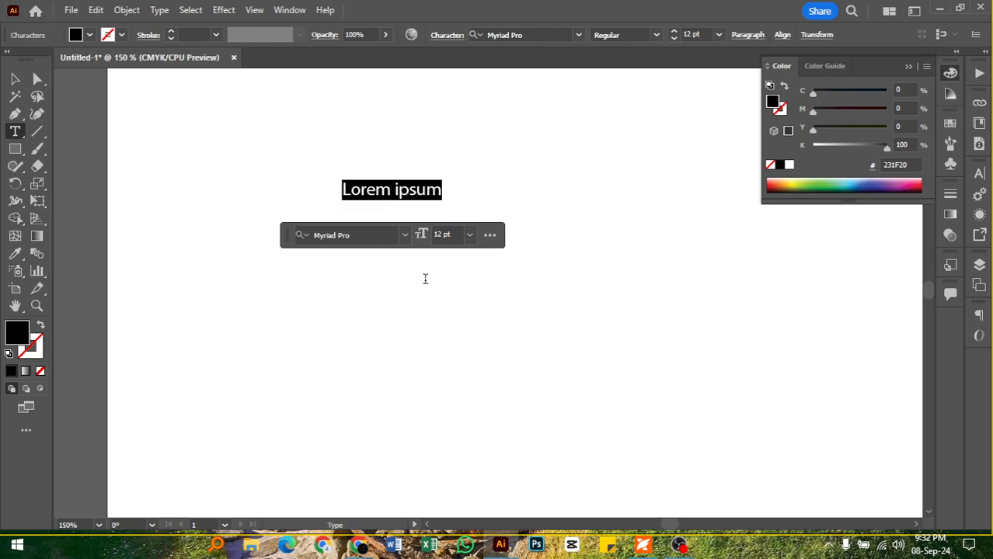
pyautogui.write('ama')
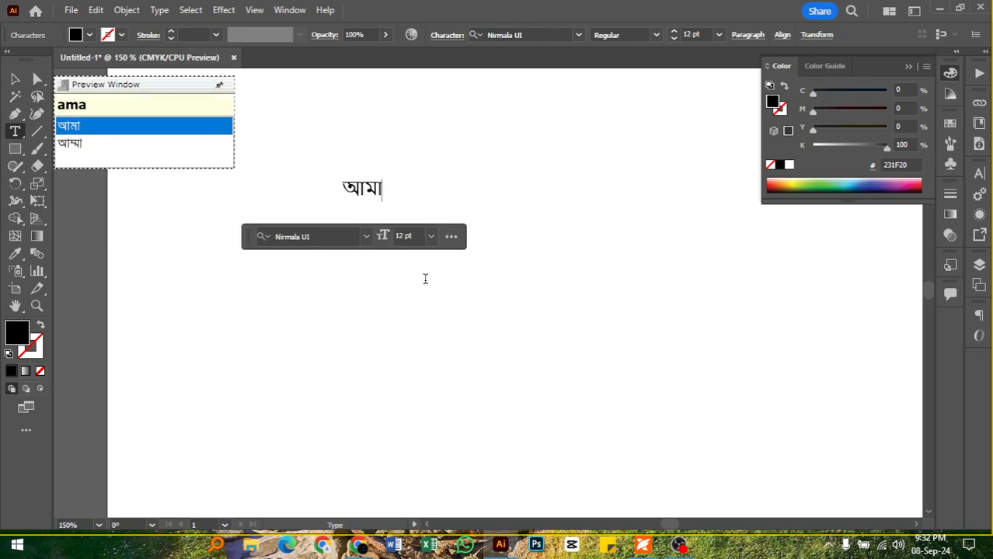
pyautogui.write('der')
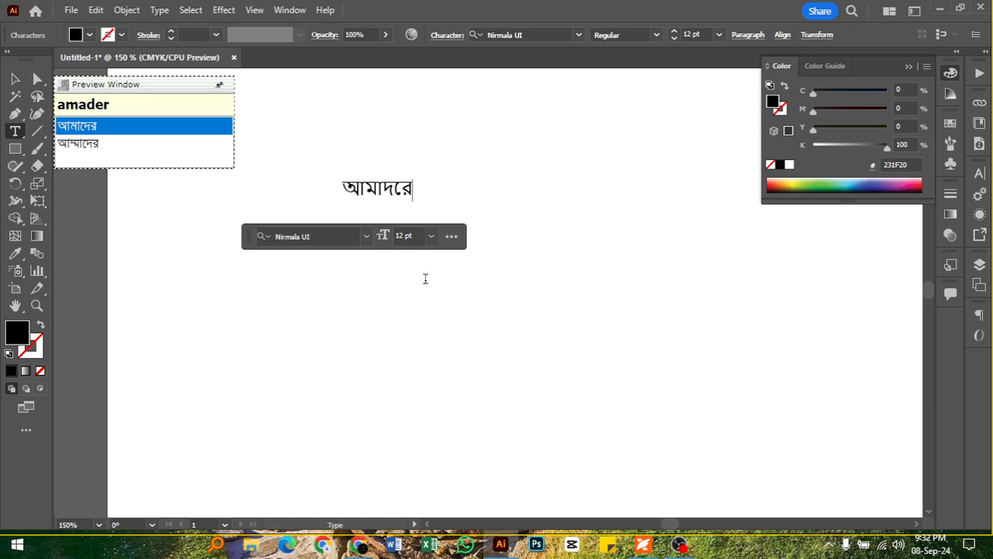
pyautogui.press('BackSpace')
pyautogui.press('BackSpace')
pyautogui.press('BackSpace')
pyautogui.press('BackSpace')
pyautogui.press('BackSpace')
pyautogui.press('BackSpace')
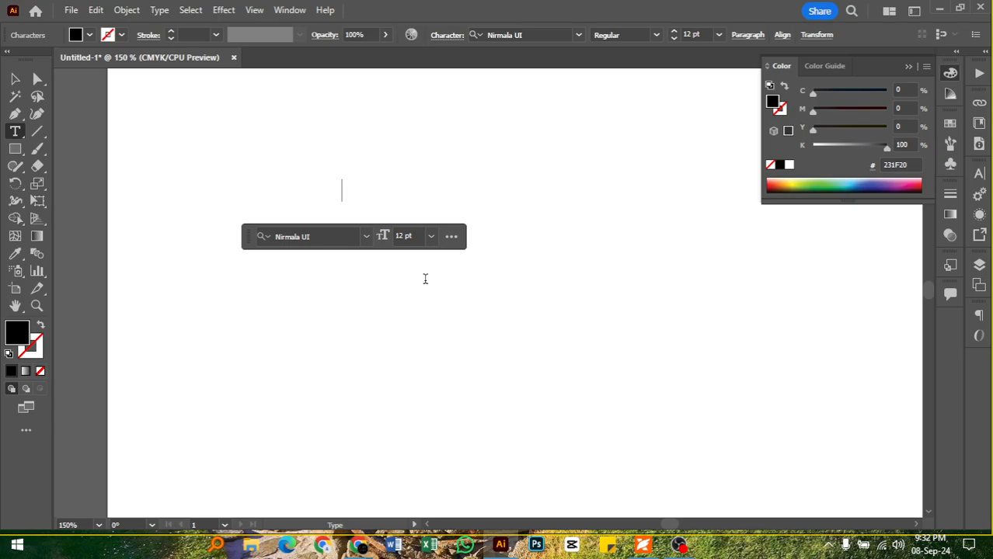
pyautogui.press('Escape')
pyautogui.click(426, 286)
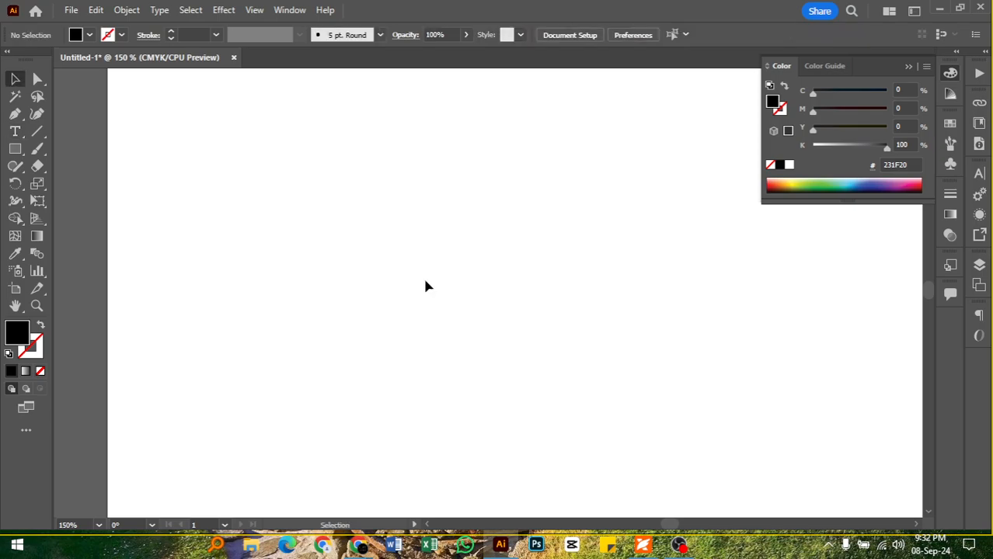
# Turn on Show Indic Options in the Type preferences and apply the change
pyautogui.click(95, 10)
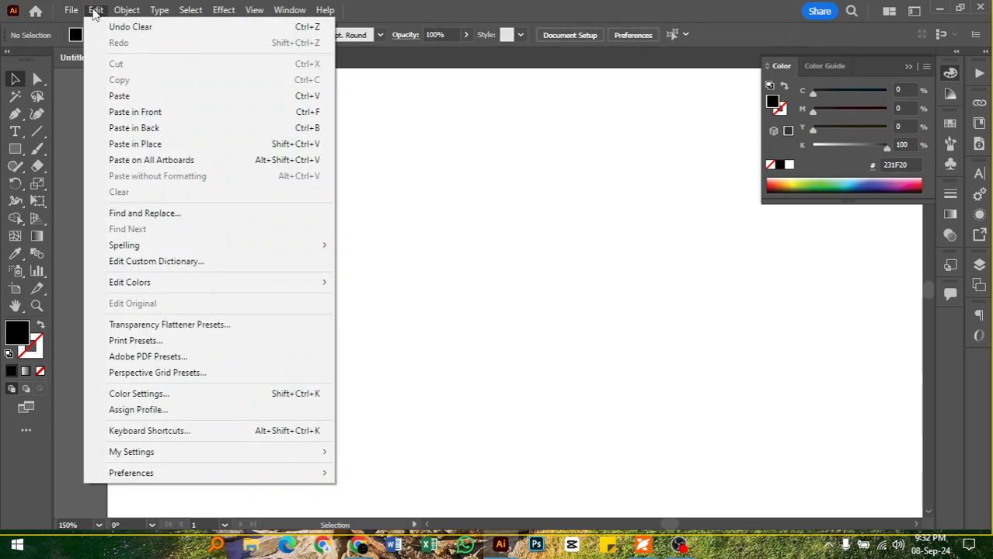
pyautogui.moveTo(152, 483)
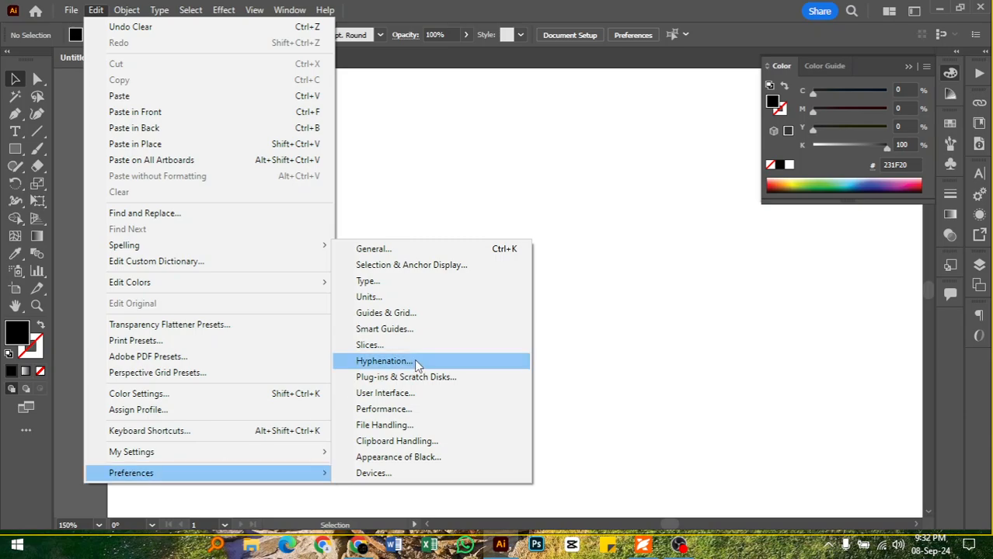
pyautogui.click(429, 280)
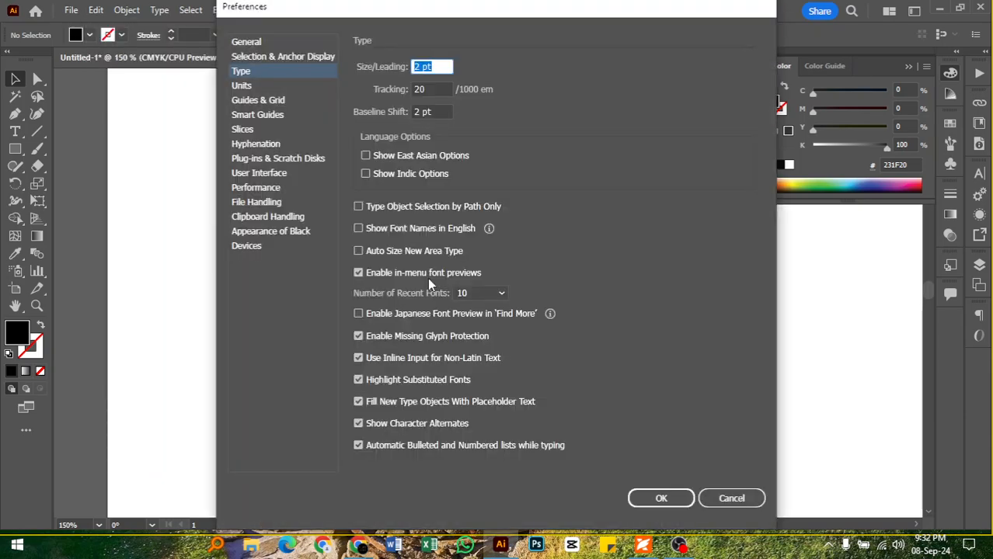
pyautogui.click(410, 175)
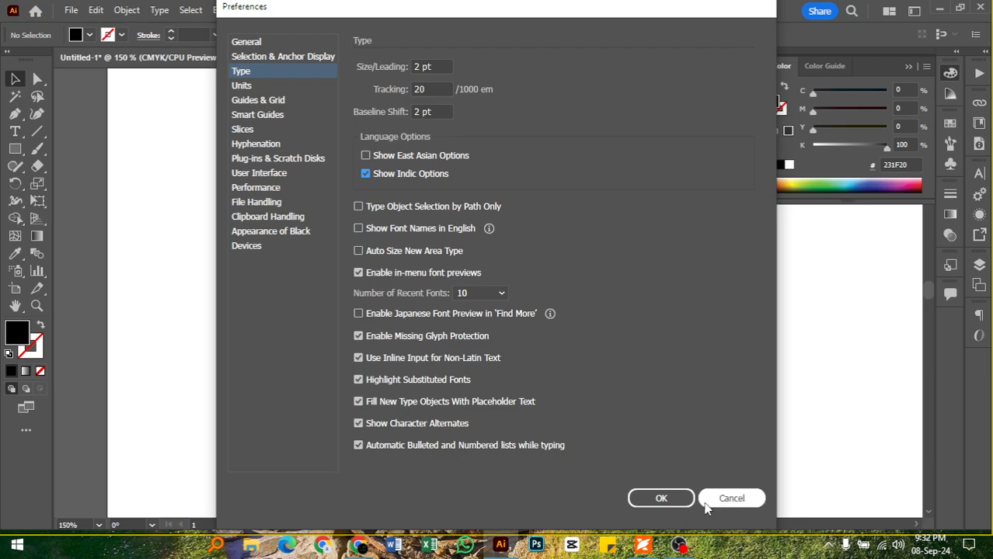
pyautogui.click(661, 499)
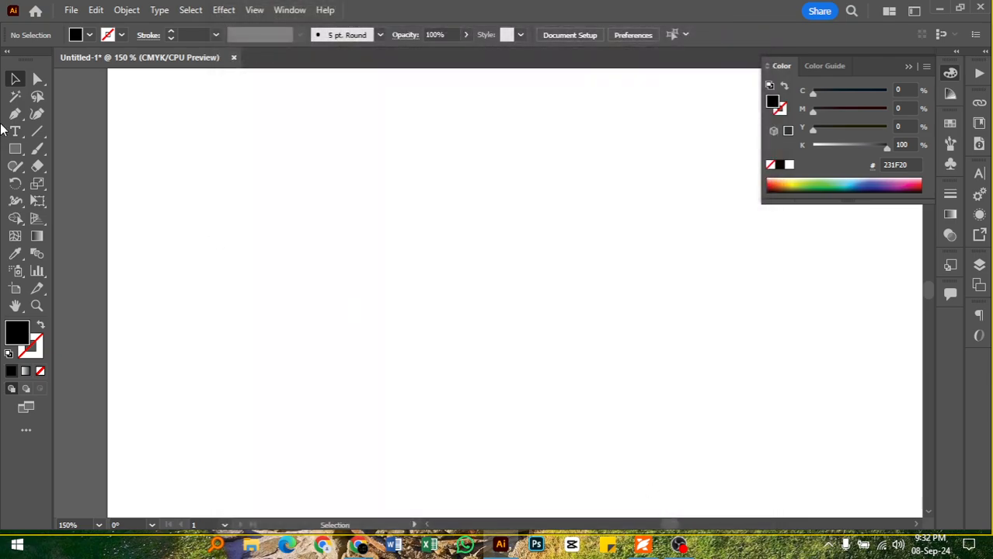
# Repeat the Bengali rendering test with "amader" (আমাদের) in a new point text object, and clear the word
pyautogui.click(15, 131)
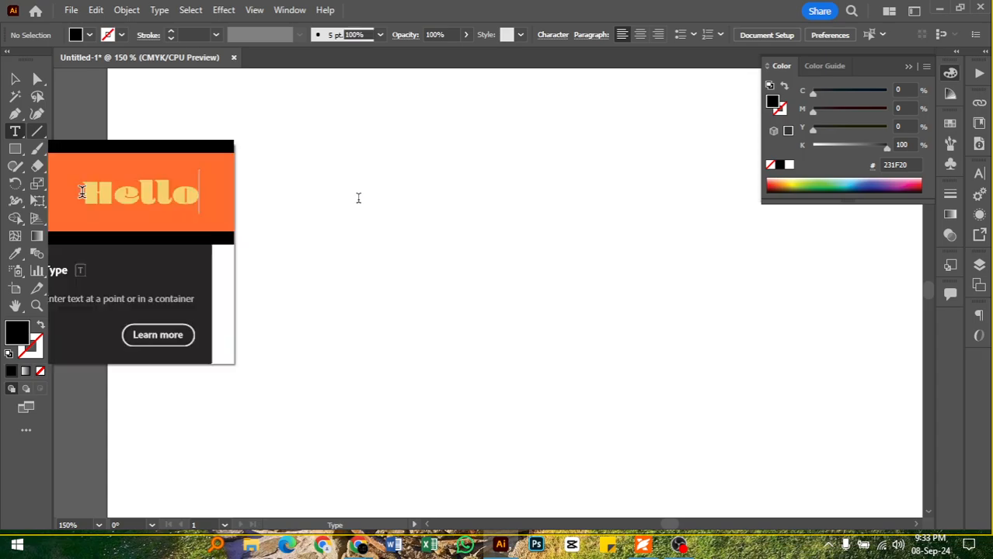
pyautogui.click(358, 199)
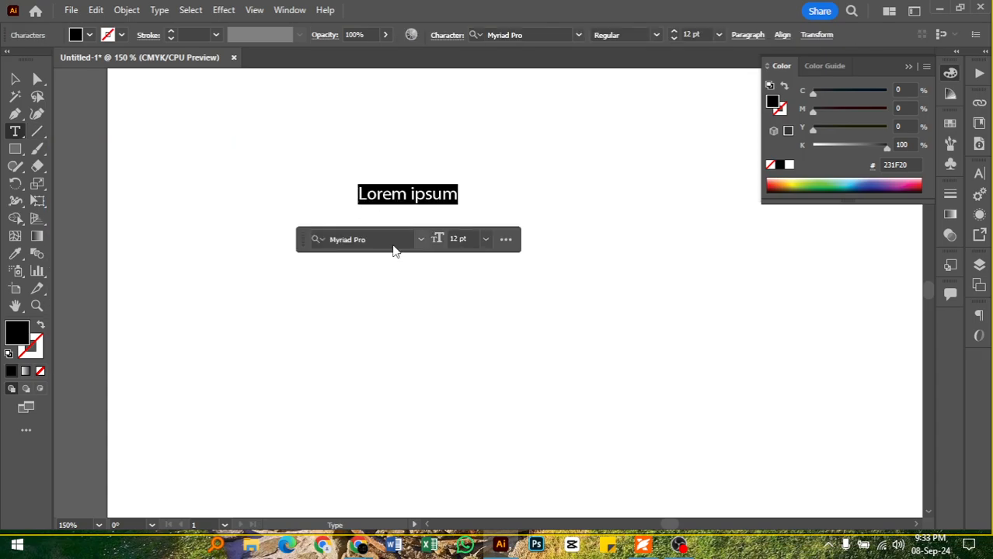
pyautogui.write('amader')
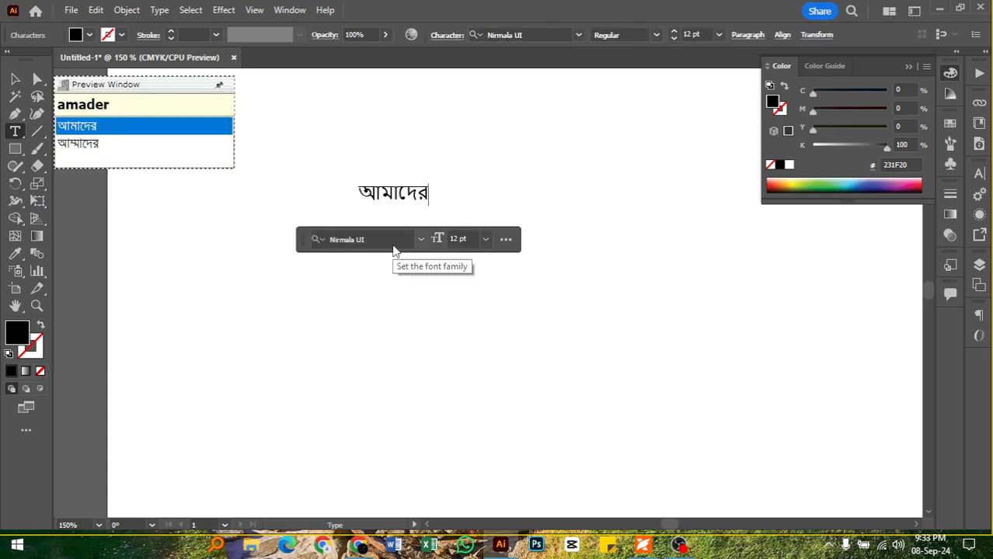
pyautogui.press('BackSpace')
pyautogui.press('BackSpace')
pyautogui.press('BackSpace')
pyautogui.press('BackSpace')
pyautogui.press('BackSpace')
pyautogui.press('BackSpace')
pyautogui.press('BackSpace')
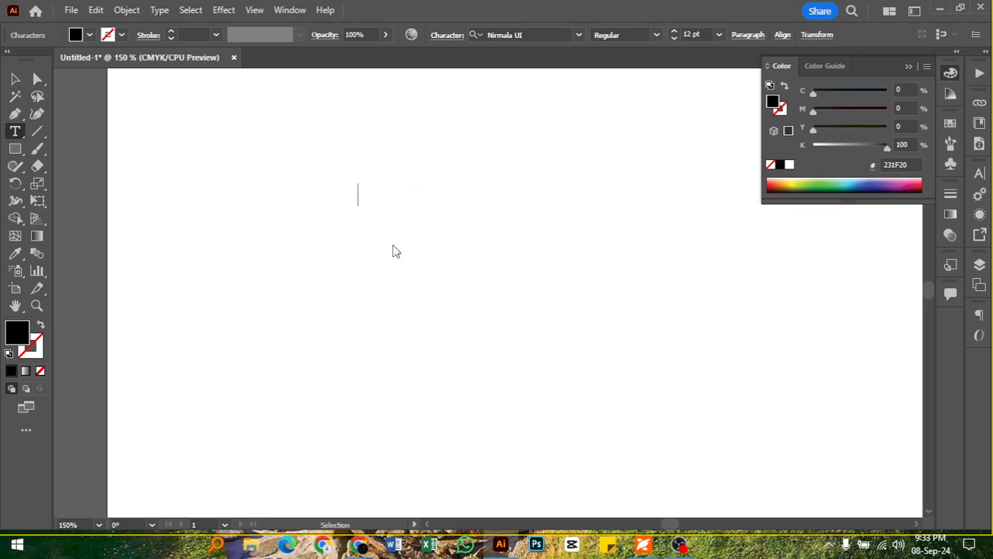
pyautogui.press('Escape')
pyautogui.click(182, 182)
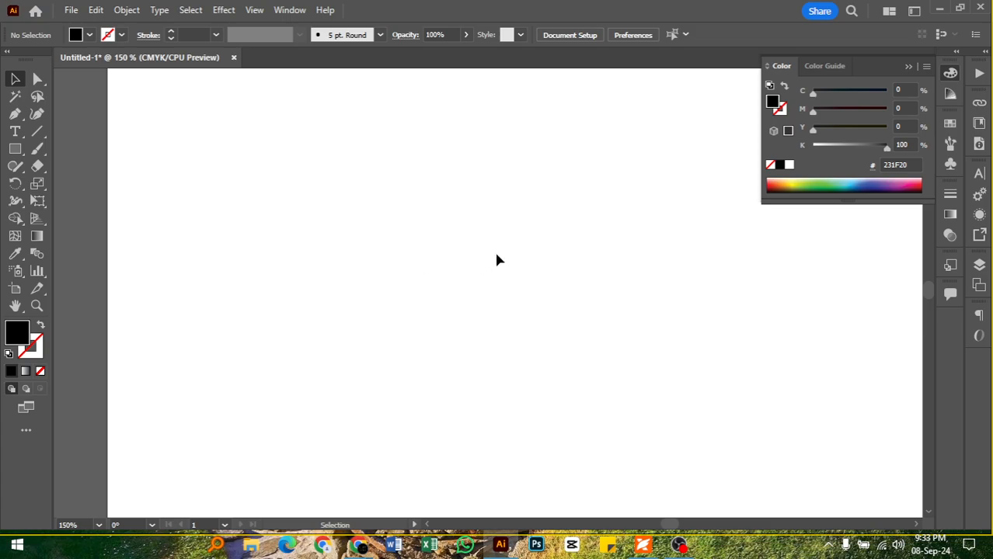
# Collapse the Color panel and open the apple image 360_F_252938192_JQQL8VoqyQVwVB98oRnZl83epseTVaHe.jpg from the Downloads folder
pyautogui.click(909, 68)
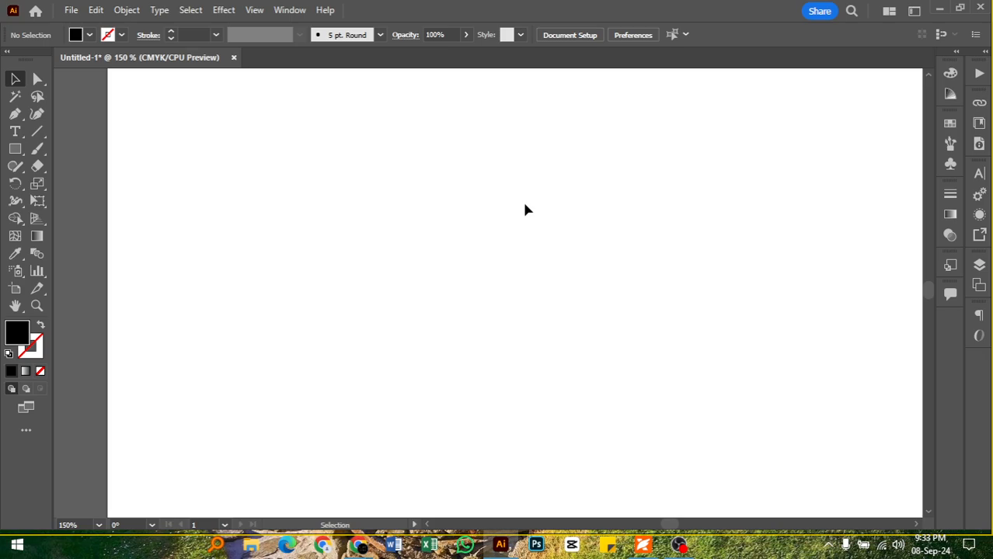
pyautogui.click(70, 11)
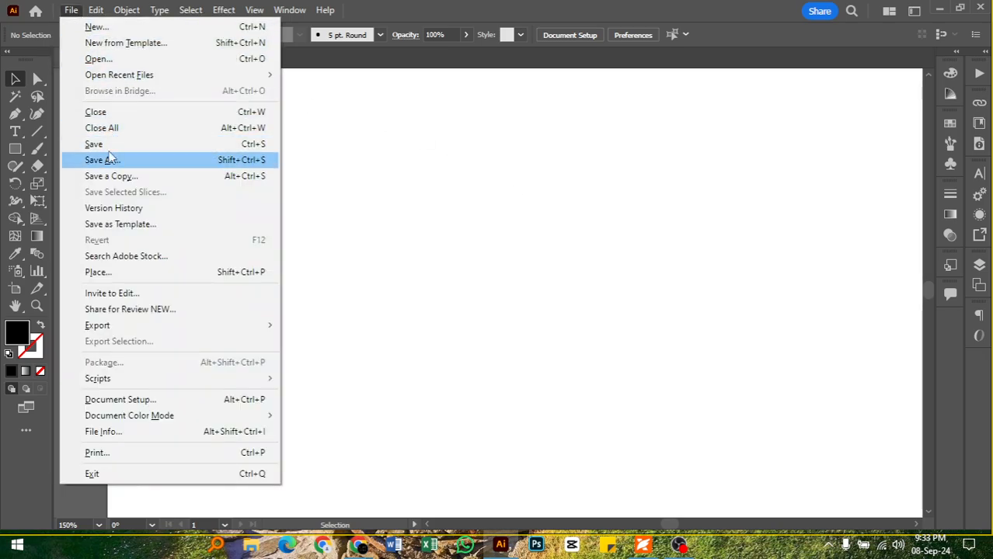
pyautogui.click(117, 60)
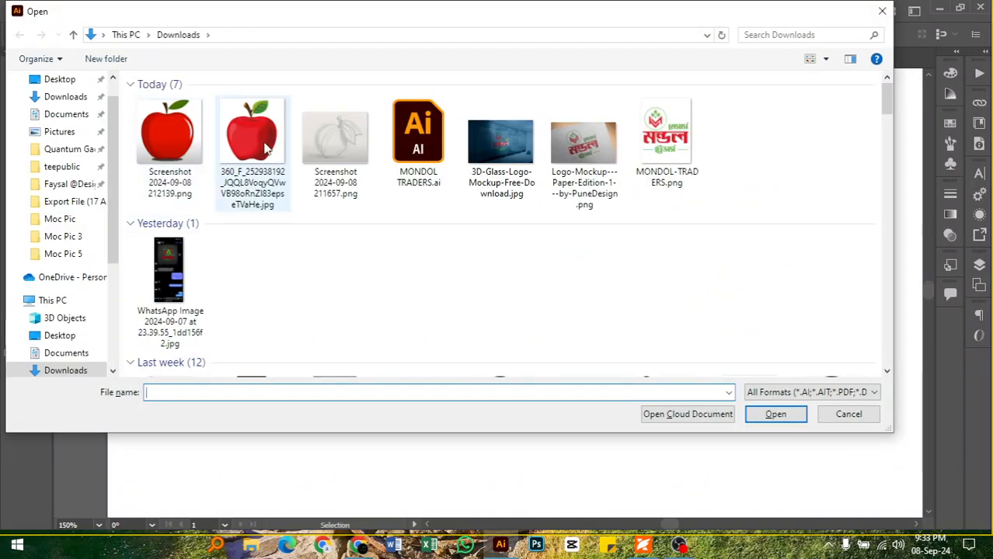
pyautogui.doubleClick(266, 148)
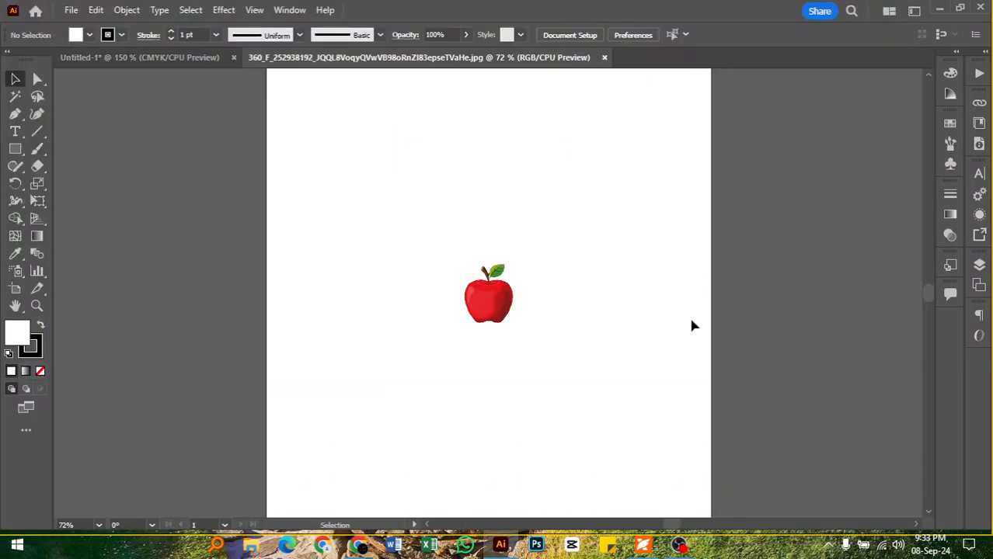
# Enlarge the apple image proportionally and move it to the upper middle of the artboard, leaving it deselected
pyautogui.click(492, 295)
pyautogui.moveTo(519, 325); pyautogui.dragTo(673, 457)
pyautogui.press('shift')
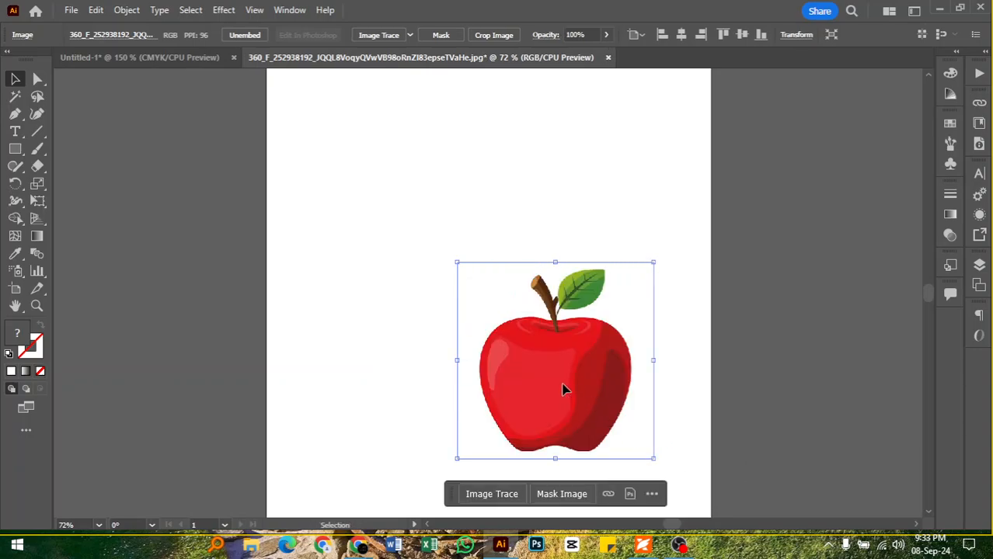
pyautogui.moveTo(565, 390); pyautogui.dragTo(471, 228)
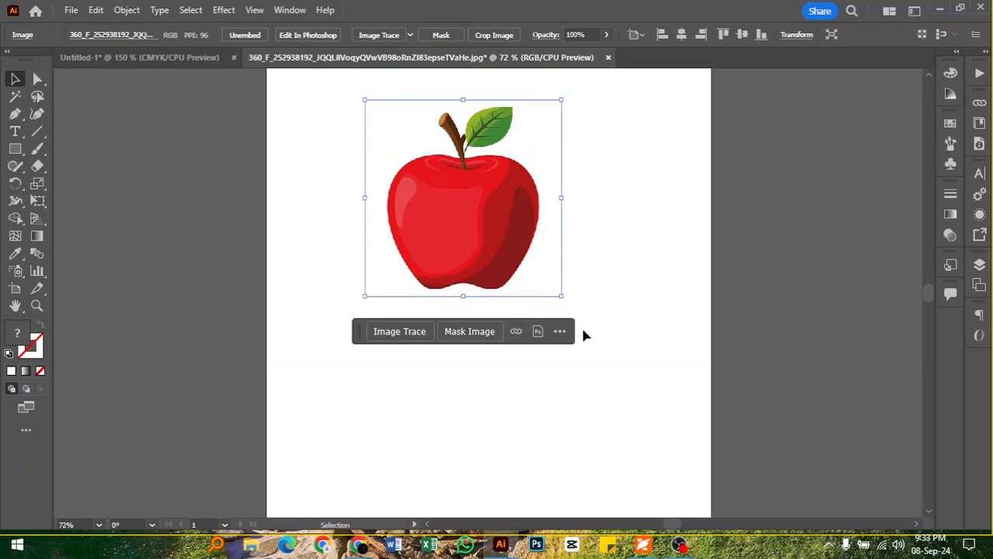
pyautogui.moveTo(561, 295); pyautogui.dragTo(619, 355)
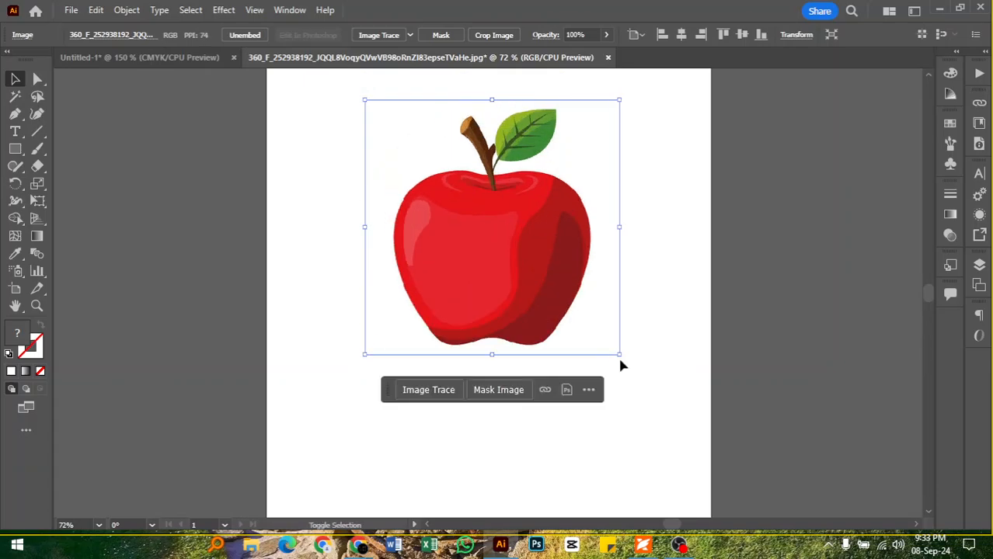
pyautogui.click(662, 292)
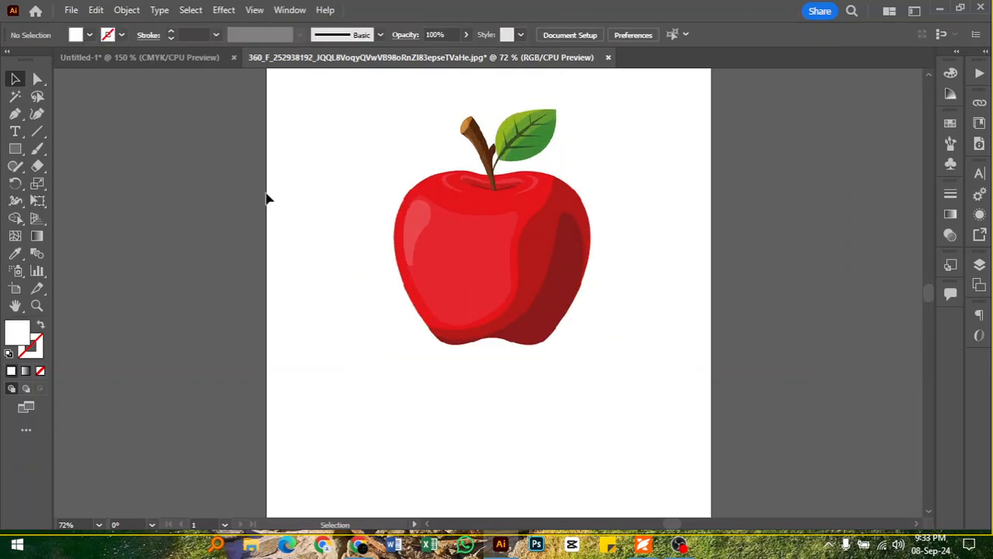
# Start a Pen path at the apple's upper edge beside the stem and curve it down along the left side
pyautogui.click(14, 115)
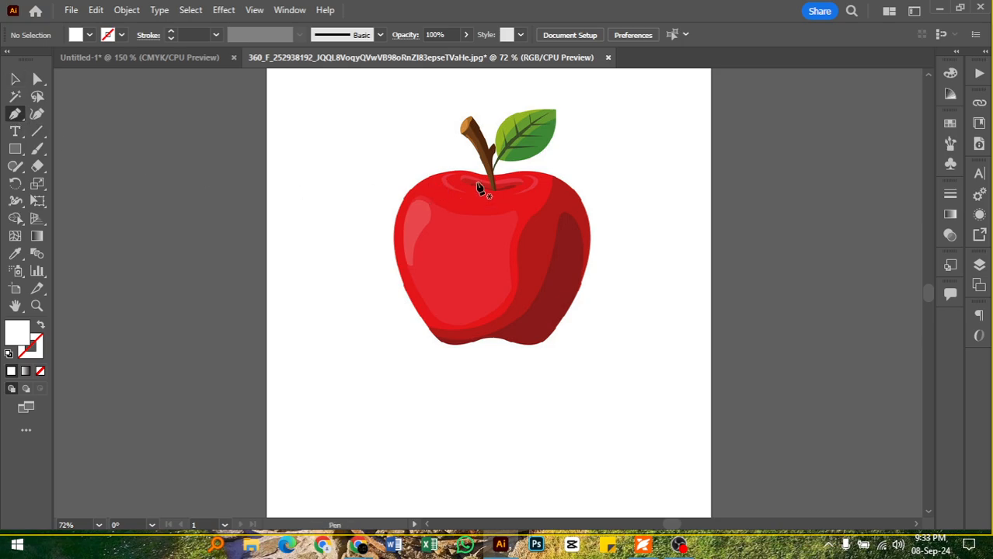
pyautogui.click(471, 172)
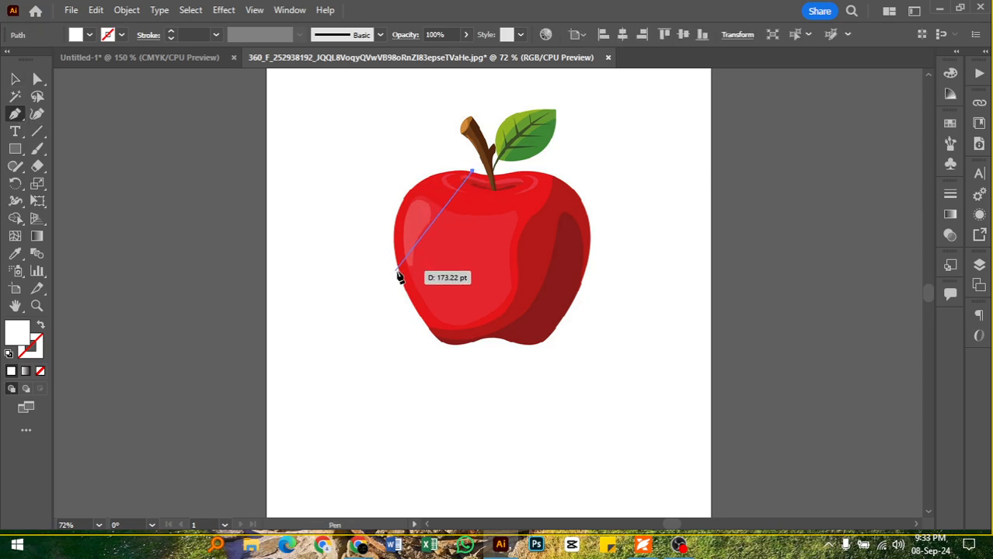
pyautogui.moveTo(399, 272); pyautogui.dragTo(422, 385)
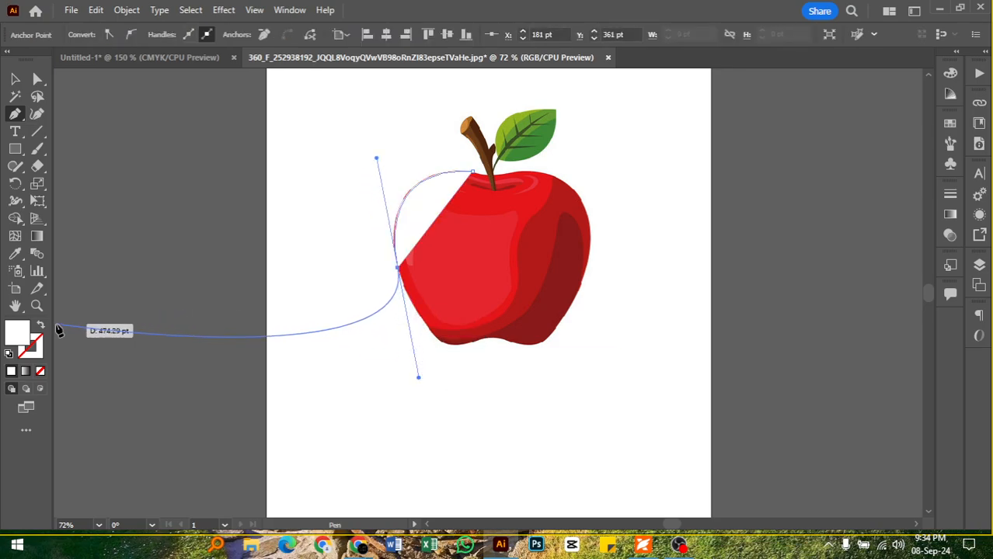
# Swap the path's fill and stroke, giving it no fill and a white outline, and keep white as the stroke colour
pyautogui.click(40, 328)
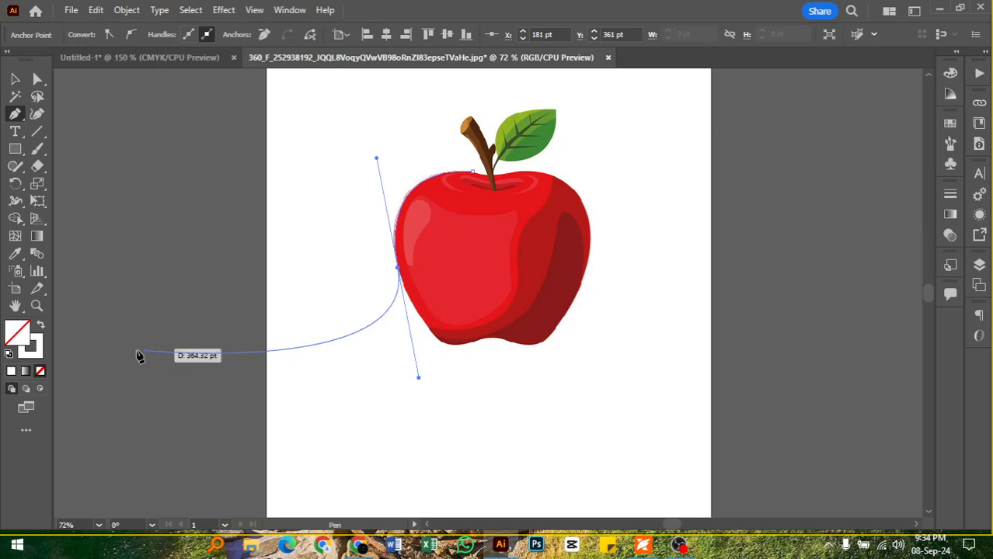
pyautogui.doubleClick(40, 354)
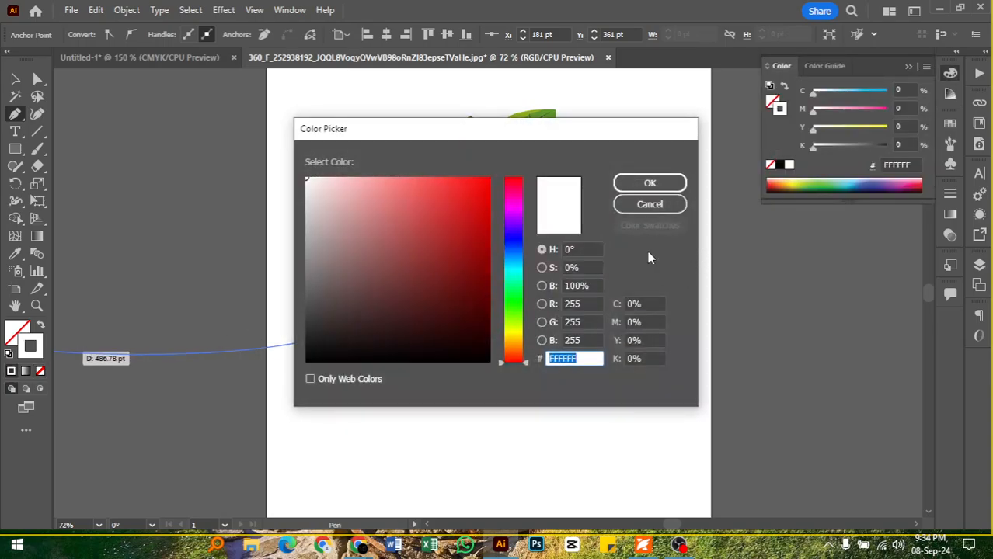
pyautogui.click(507, 201)
pyautogui.click(648, 184)
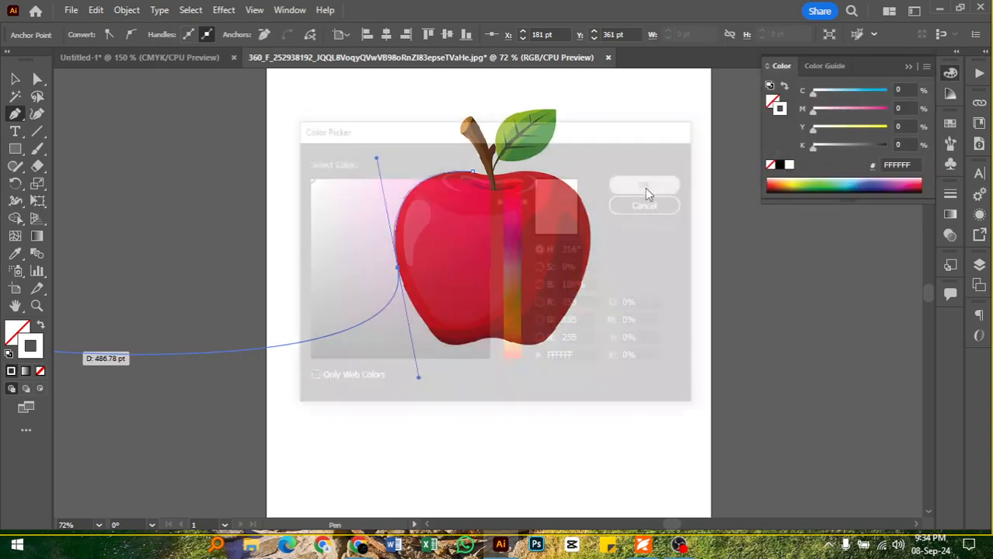
# Continue the Pen path down the apple's lower left side to the bottom dip, removing the outgoing handles at its anchors, and leave it deselected
pyautogui.hotkey('ctrl', '=')
pyautogui.hotkey('ctrl', '=')
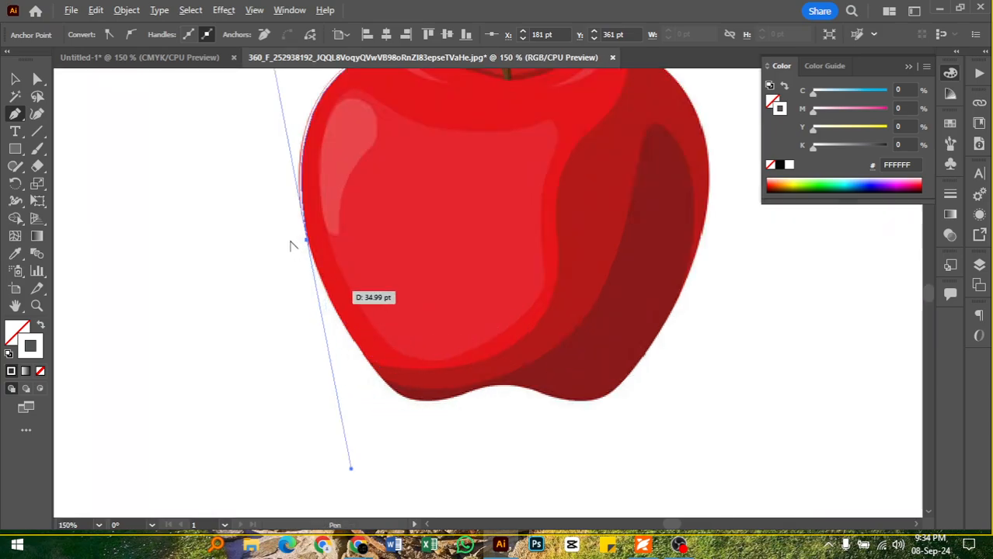
pyautogui.click(308, 240)
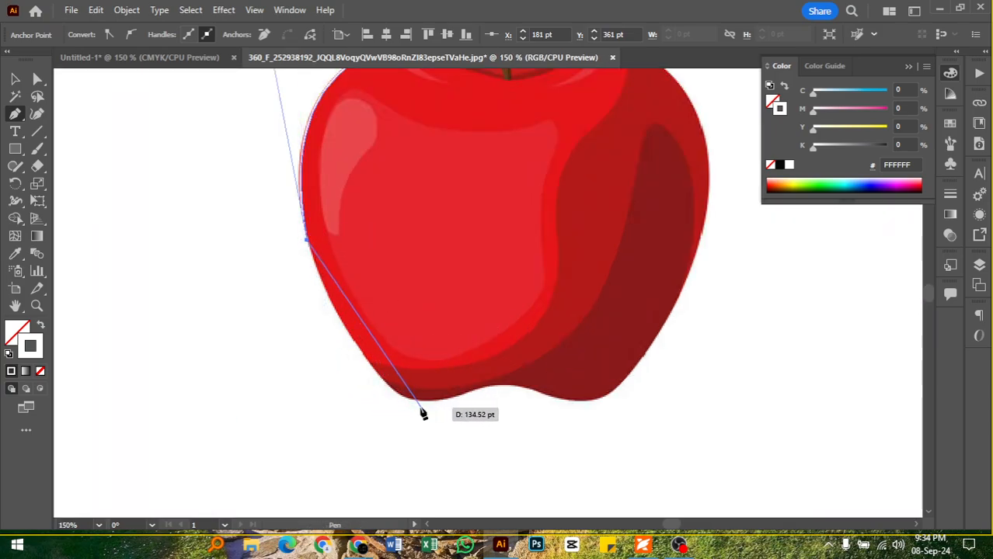
pyautogui.moveTo(394, 393); pyautogui.dragTo(455, 455)
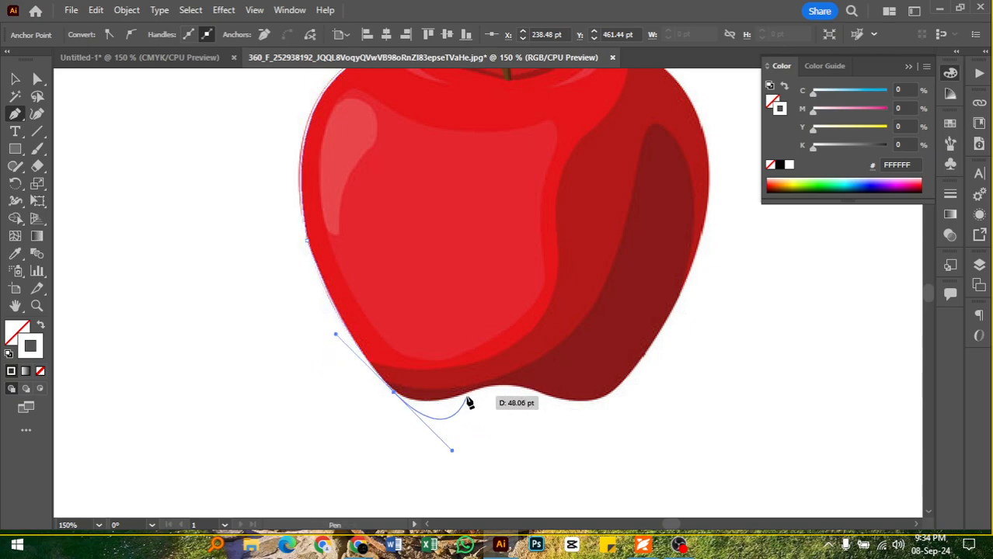
pyautogui.click(394, 393)
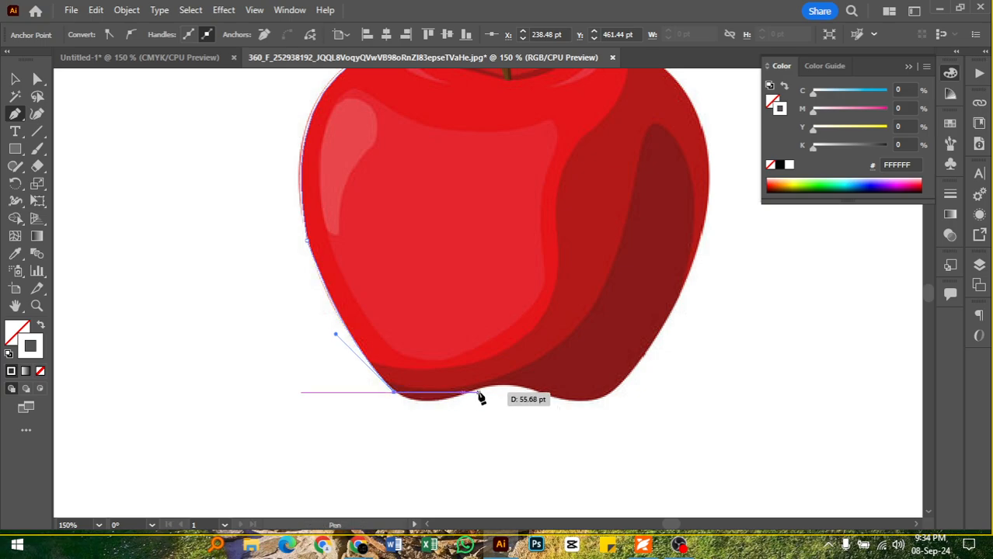
pyautogui.moveTo(475, 389); pyautogui.dragTo(520, 366)
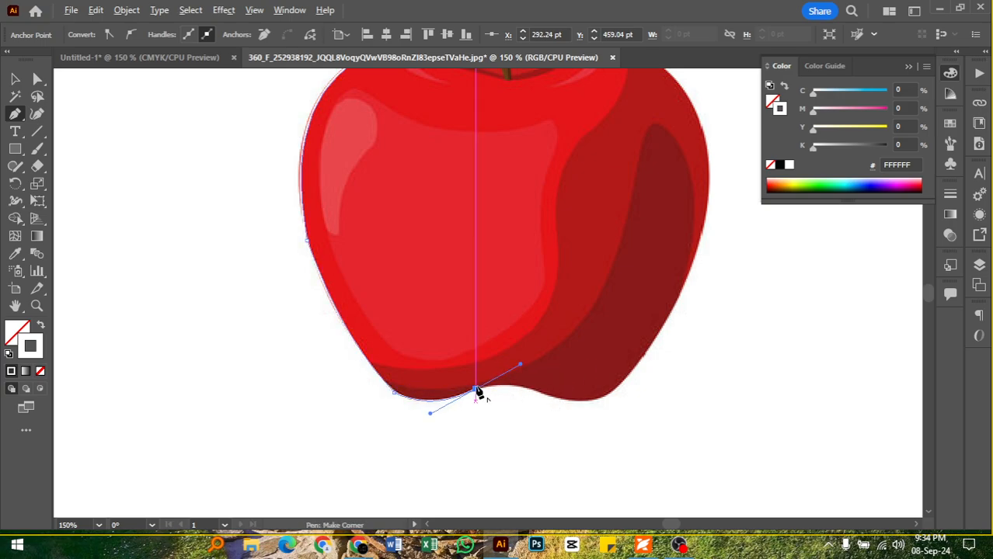
pyautogui.keyDown('alt'); pyautogui.click(476, 389); pyautogui.keyUp('alt')
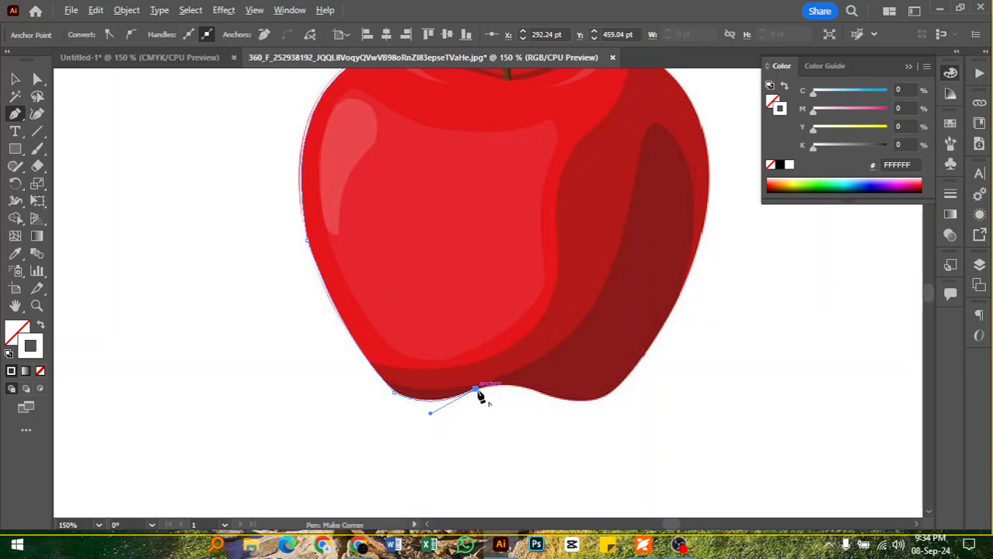
pyautogui.press('v')
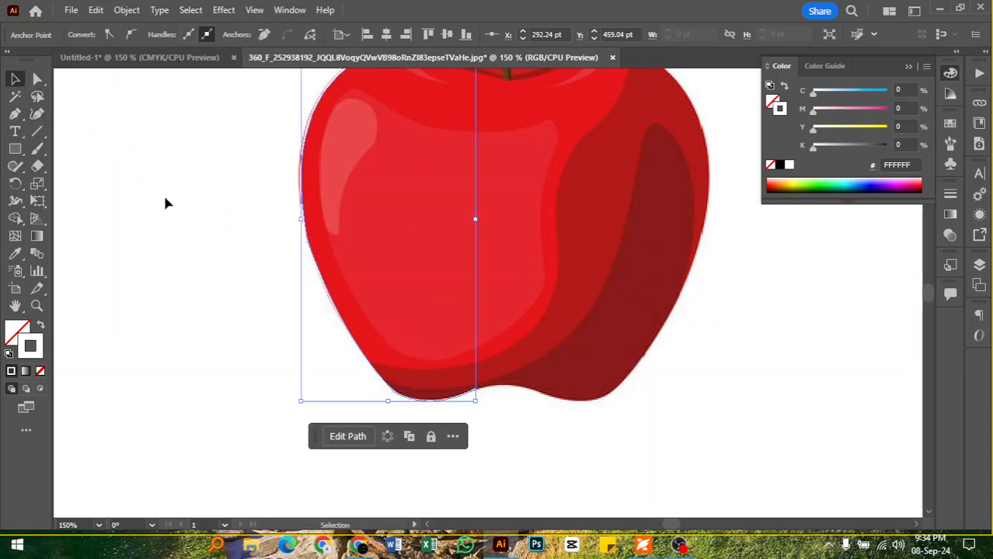
pyautogui.scroll(-2, 244, 245)
pyautogui.click(700, 442)
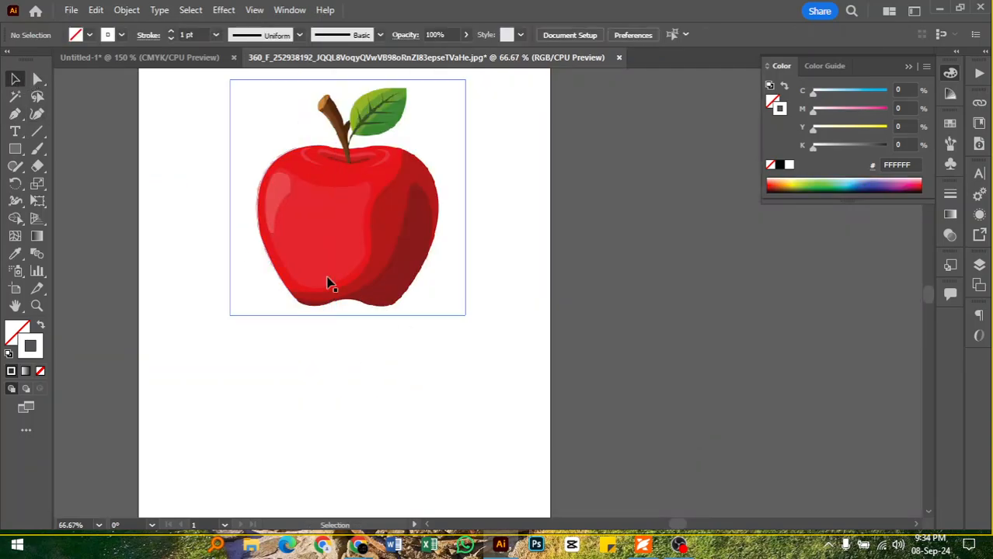
pyautogui.click(292, 134)
pyautogui.hotkey('ctrl', 'shift', 'a')
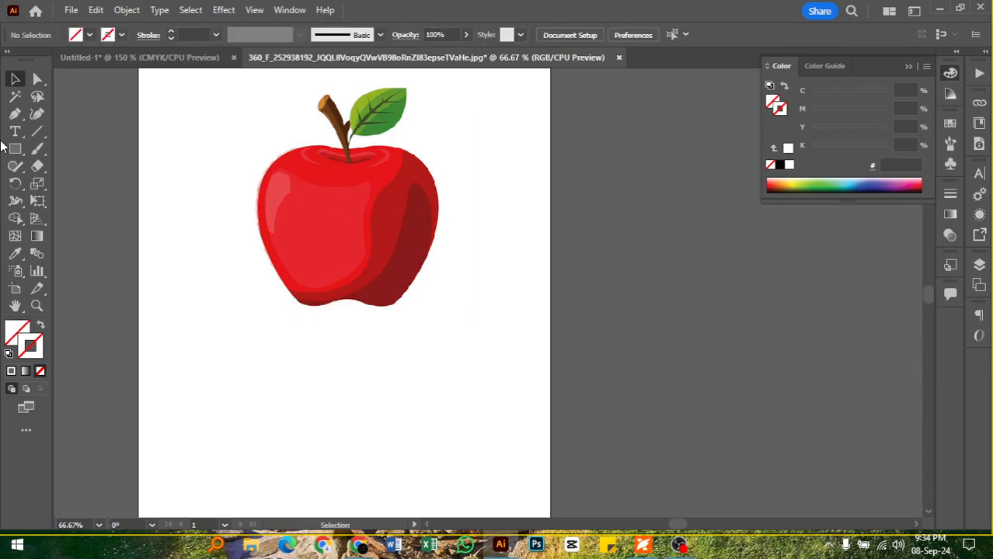
# Draw an ellipse about 194 by 240 pt over the apple's right half and give it a white 1 pt stroke
pyautogui.moveTo(9, 156); pyautogui.dragTo(77, 189)
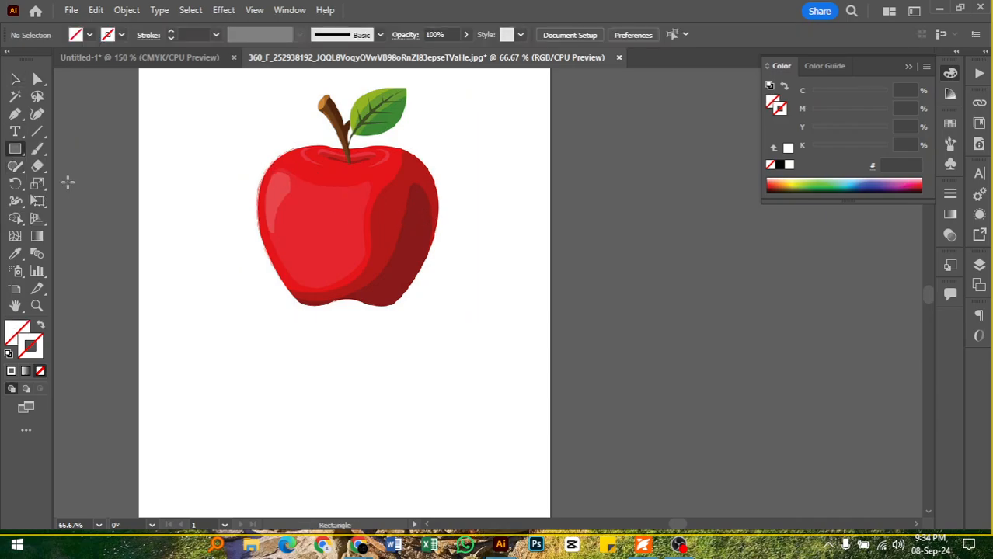
pyautogui.moveTo(445, 144); pyautogui.dragTo(314, 306)
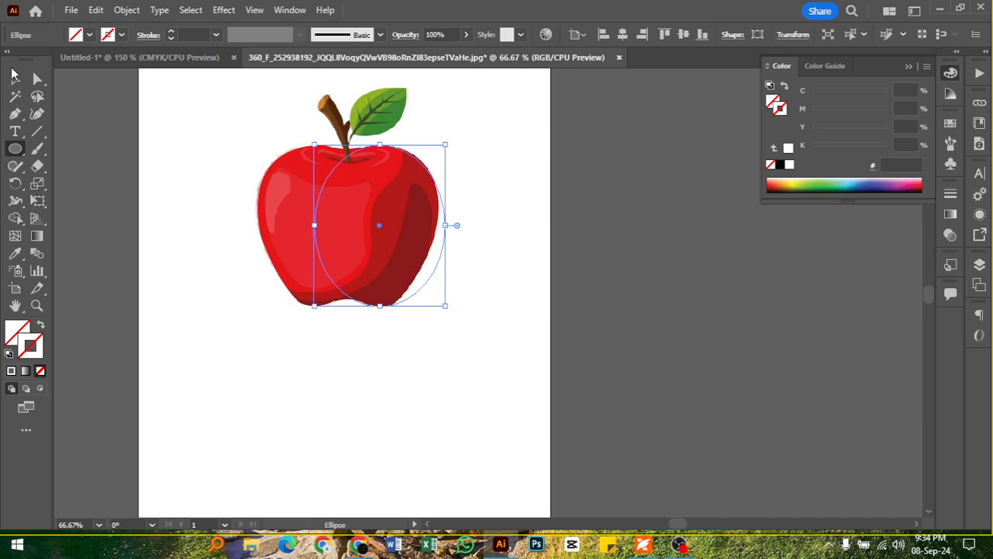
pyautogui.press('v')
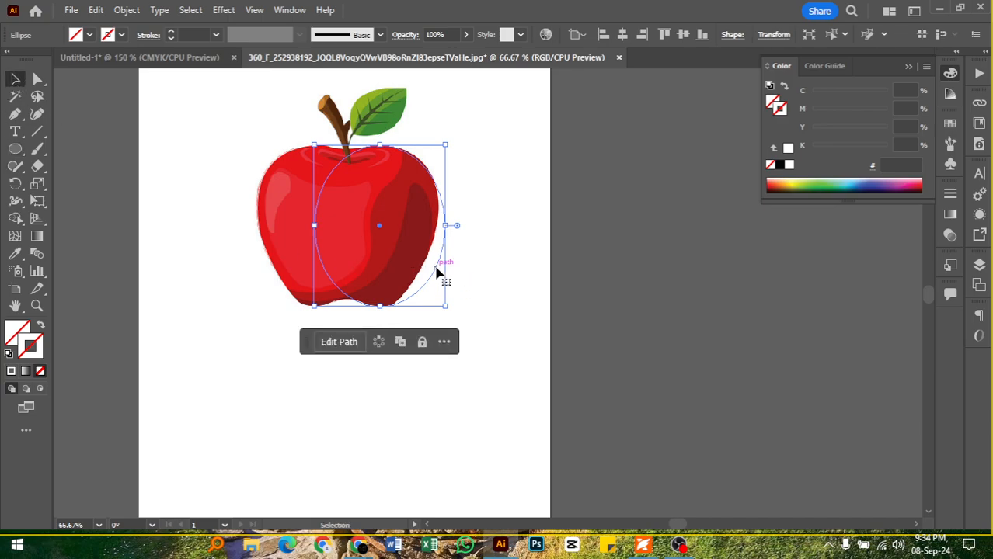
pyautogui.click(11, 369)
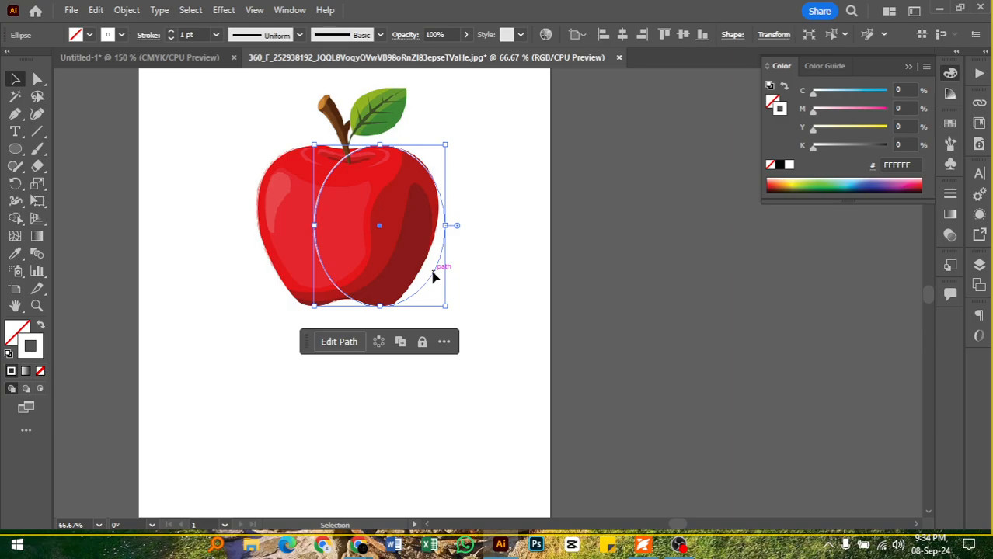
# Duplicate the ellipse about 97 pt horizontally over the apple's left half, overlapping the original, and deselect it
pyautogui.moveTo(434, 276); pyautogui.dragTo(371, 275)
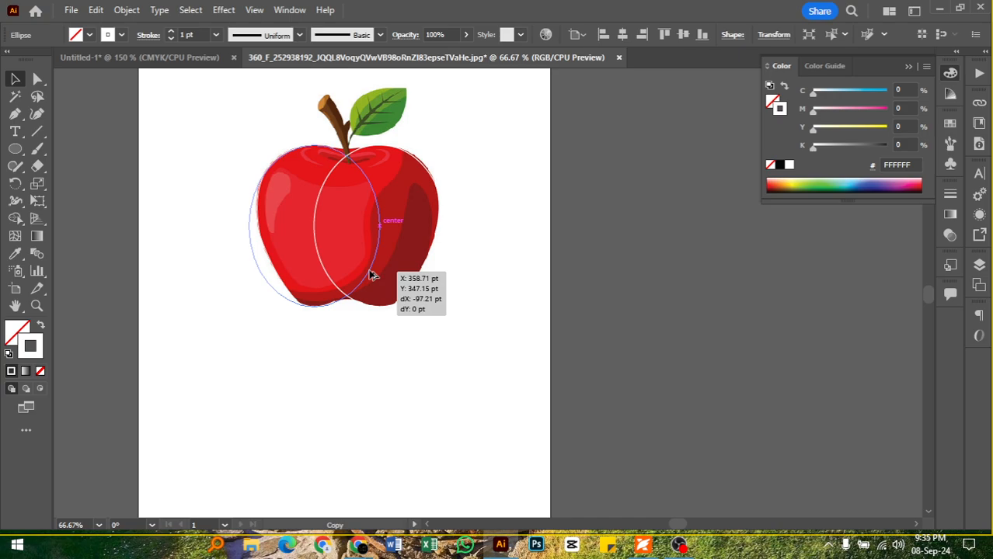
pyautogui.moveTo(371, 275); pyautogui.dragTo(372, 275)
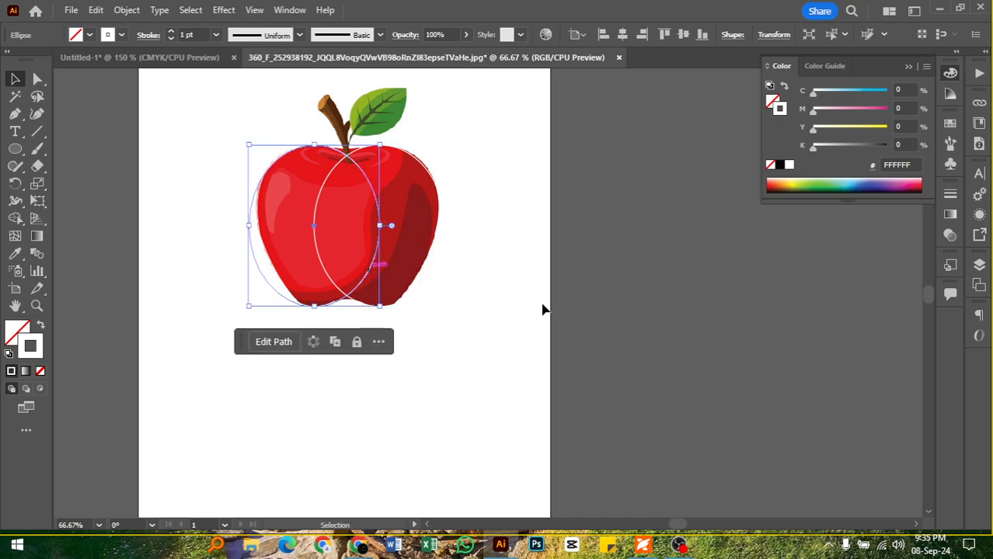
pyautogui.click(495, 309)
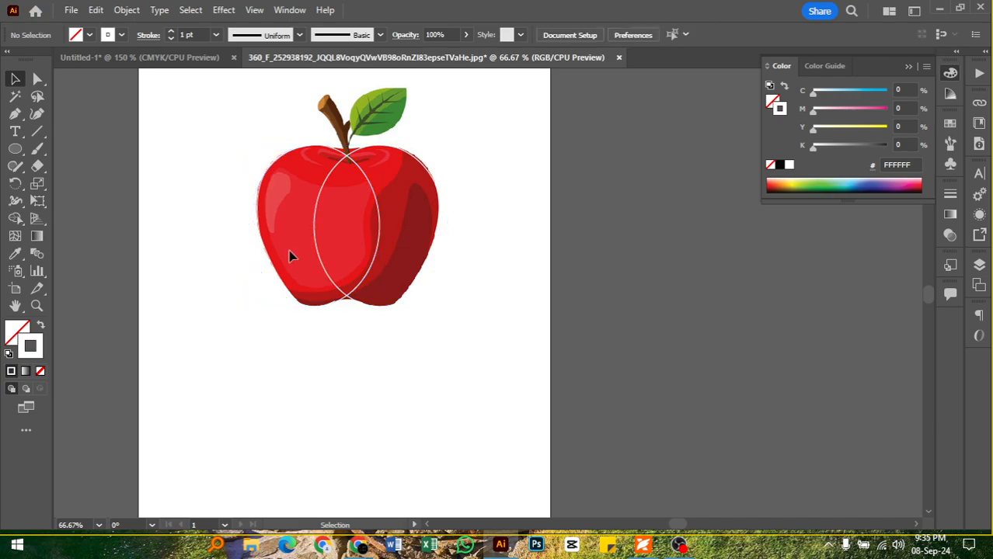
# Change the stroke colour of both ellipses to dark gold B29108 and deselect them
pyautogui.moveTo(265, 272); pyautogui.dragTo(394, 275)
pyautogui.click(513, 341)
pyautogui.click(422, 272)
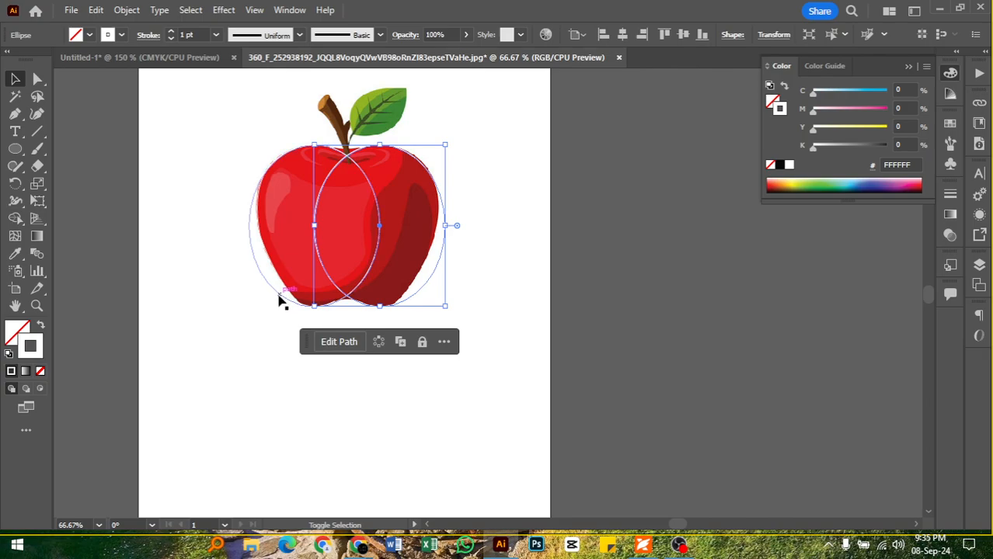
pyautogui.keyDown('shift'); pyautogui.click(281, 295); pyautogui.keyUp('shift')
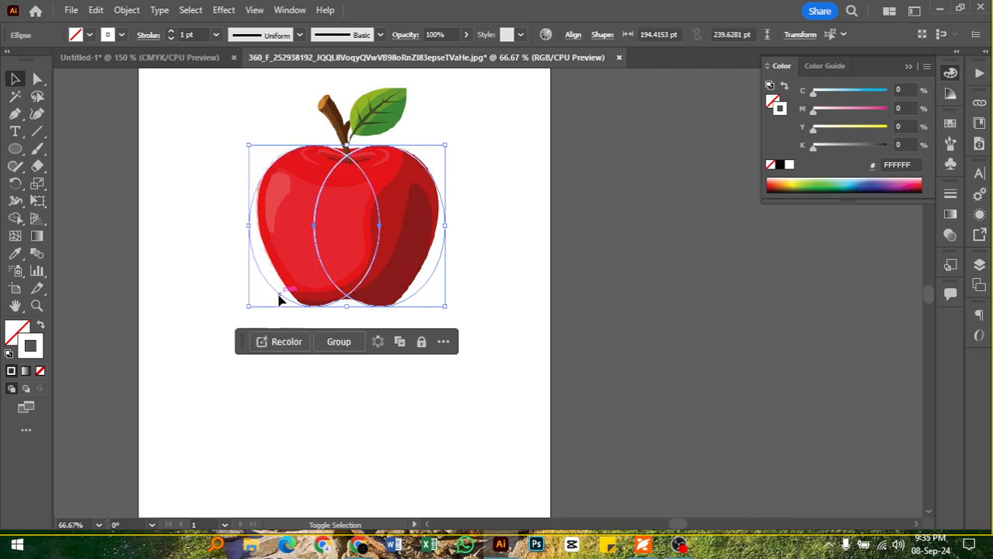
pyautogui.doubleClick(34, 354)
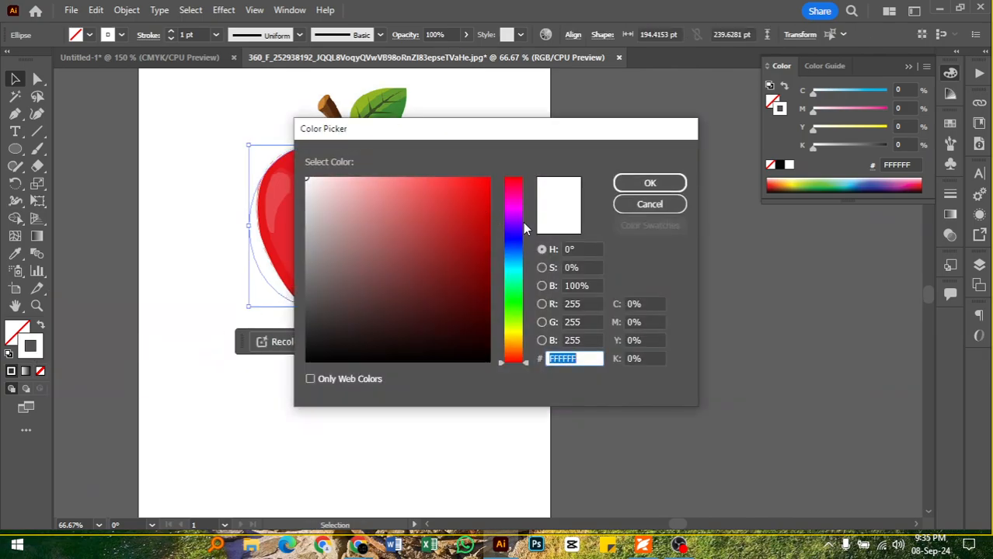
pyautogui.moveTo(514, 238); pyautogui.dragTo(516, 338)
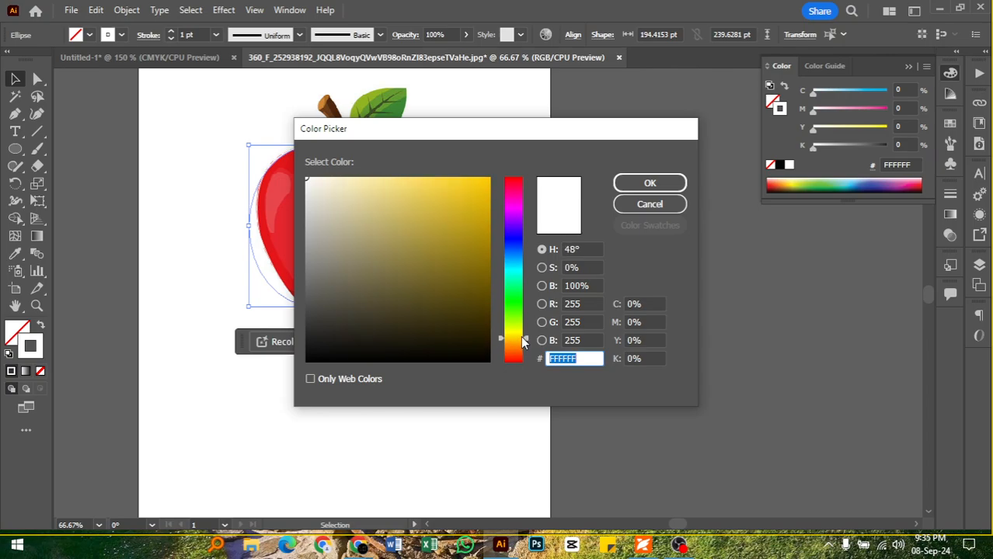
pyautogui.click(483, 225)
pyautogui.click(650, 183)
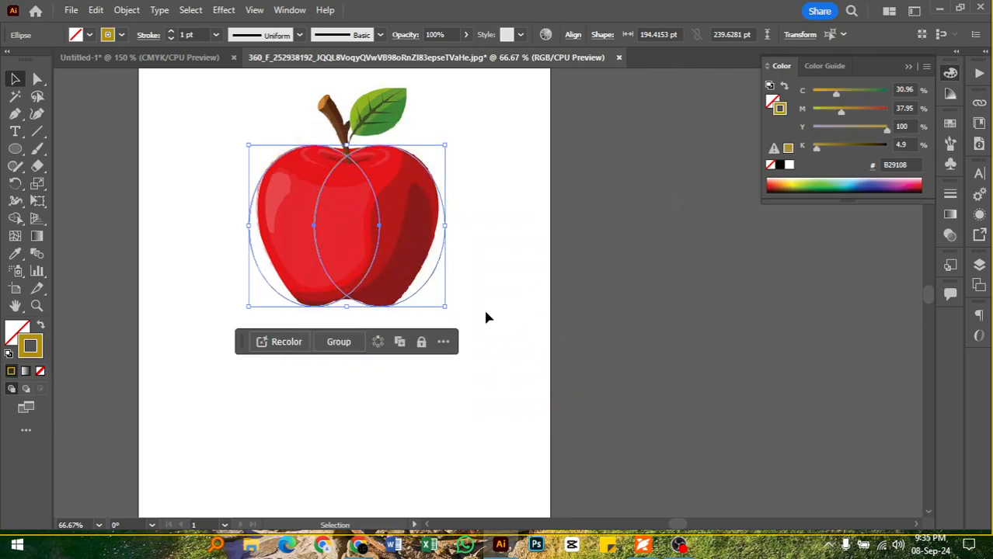
pyautogui.click(488, 278)
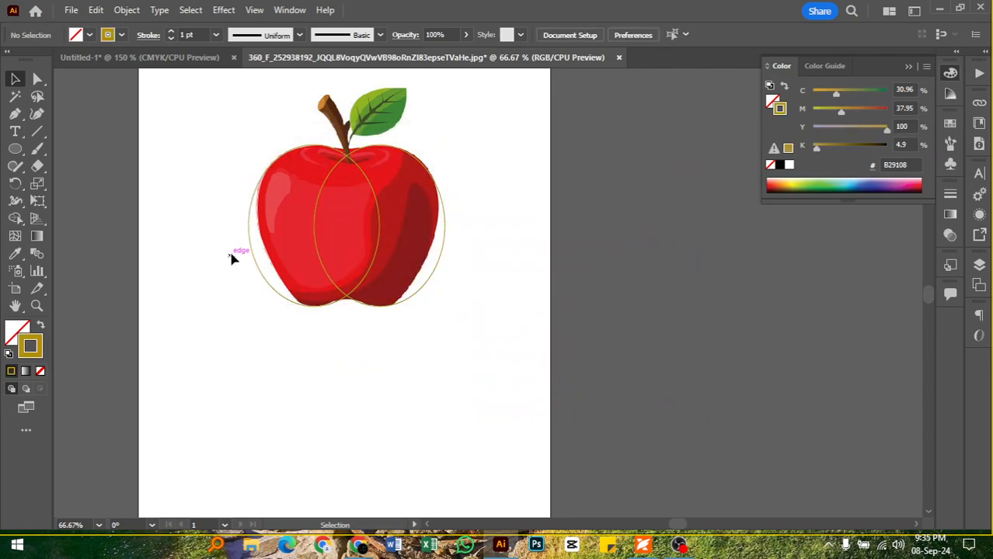
# Examine up close how the left ellipse's outline follows the apple's left and lower edges
pyautogui.click(261, 268)
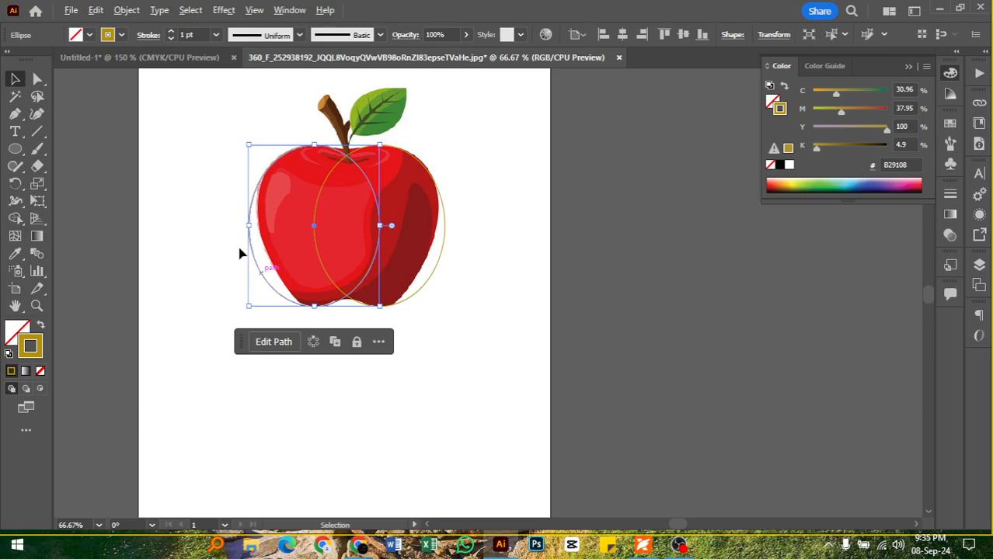
pyautogui.scroll(3, 242, 252)
pyautogui.scroll(-1, 250, 250)
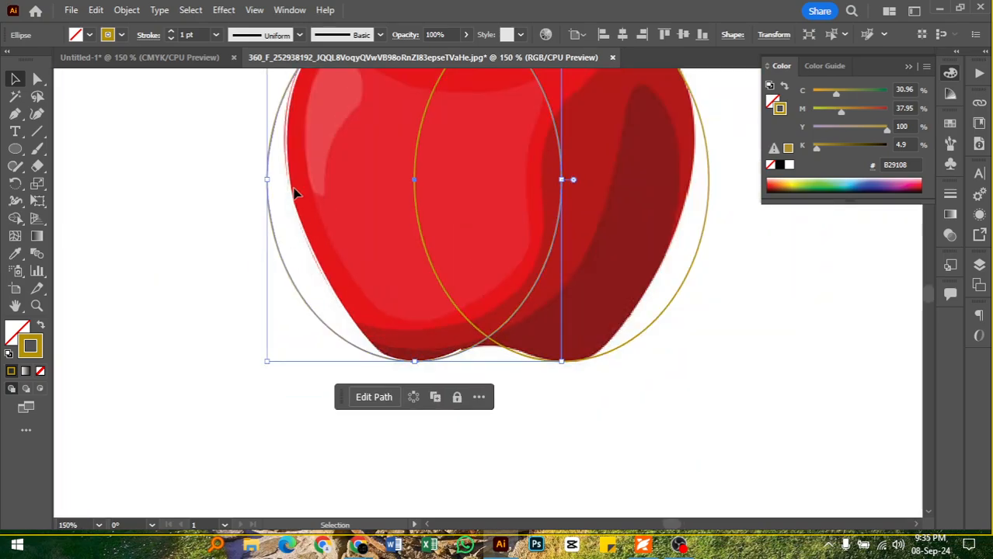
pyautogui.scroll(1, 295, 193)
pyautogui.scroll(-2, 296, 193)
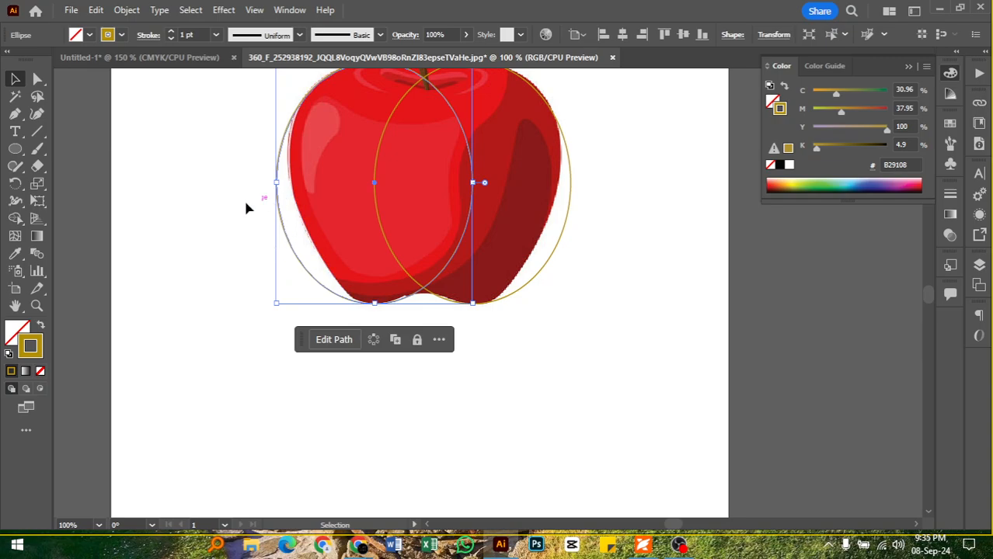
pyautogui.click(278, 215)
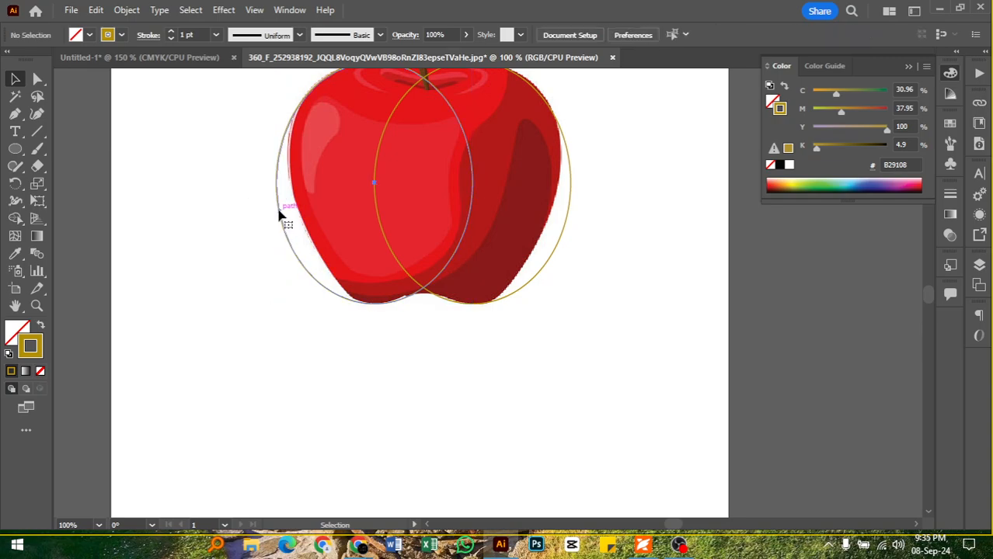
pyautogui.click(278, 210)
pyautogui.moveTo(278, 184)
pyautogui.mouseDown()
pyautogui.moveTo(290, 185)
pyautogui.moveTo(278, 182)
pyautogui.mouseUp()
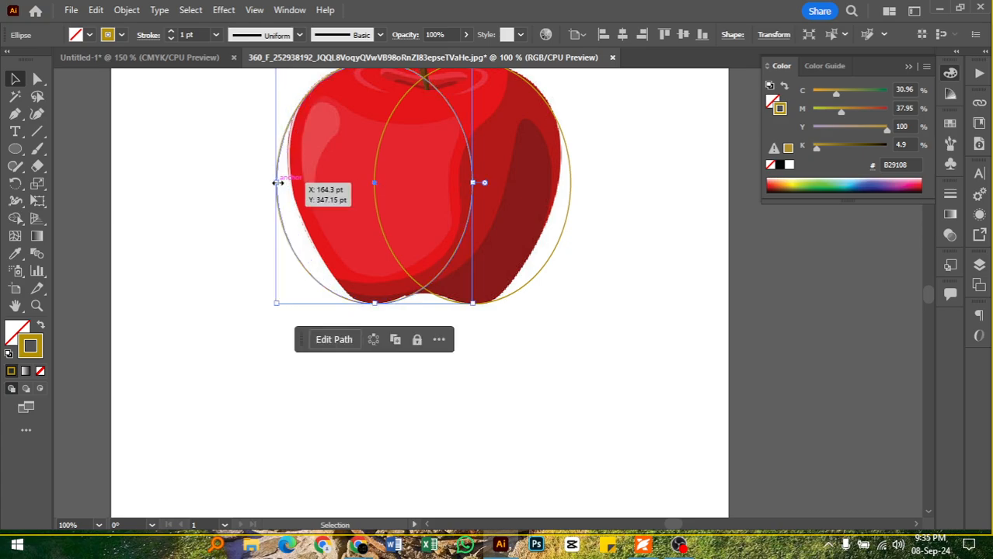
pyautogui.click(194, 227)
pyautogui.scroll(3, 589, 348)
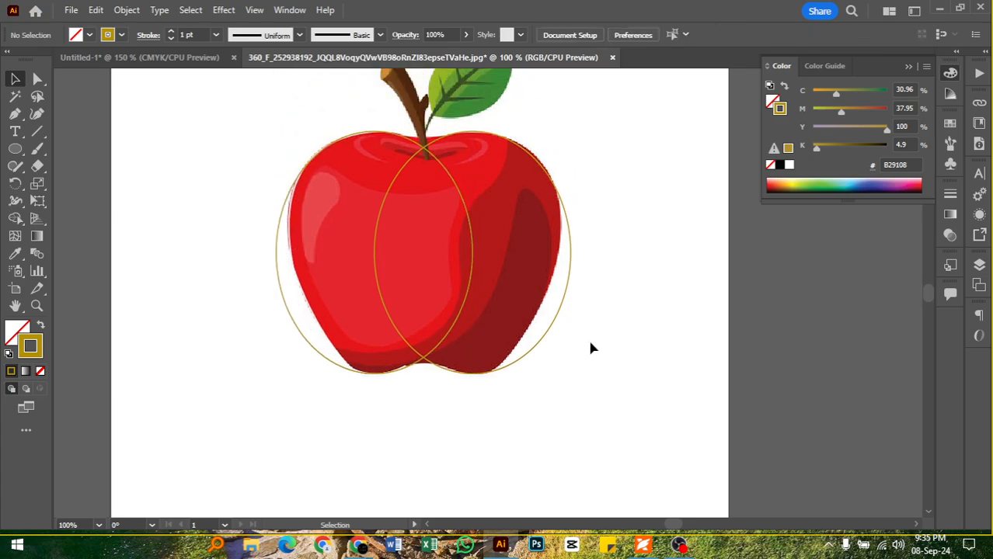
pyautogui.click(473, 250)
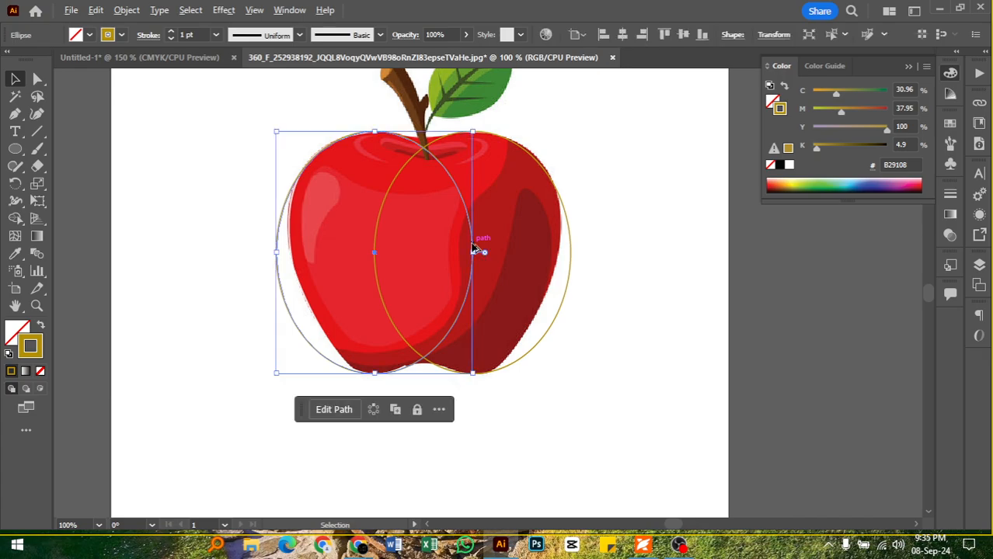
# Place three overlapping copies of the left ellipse stepped down the apple's left edge, the last offset about 12 pt horizontally and 20 pt downward
pyautogui.moveTo(473, 250); pyautogui.dragTo(483, 223)
pyautogui.moveTo(390, 349); pyautogui.dragTo(425, 354)
pyautogui.scroll(-2, 457, 376)
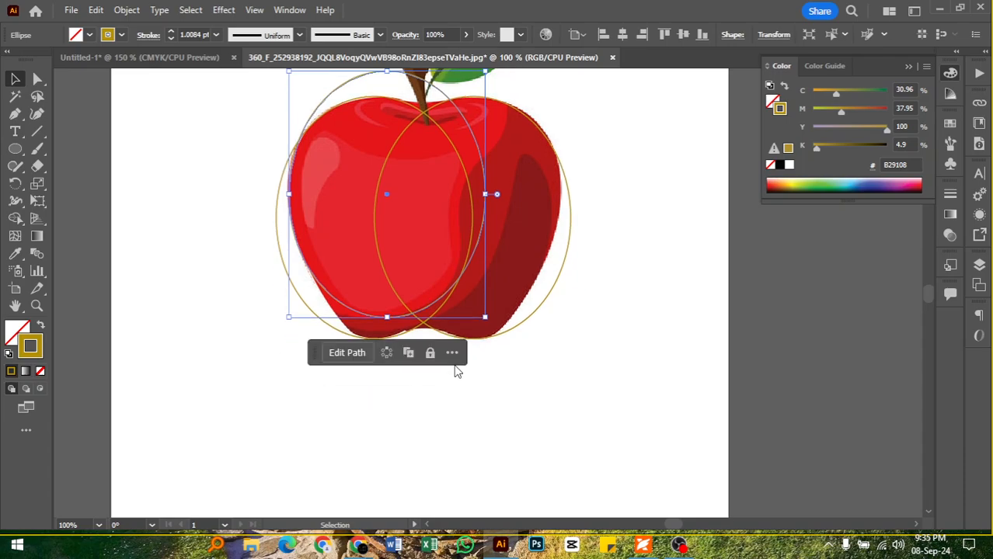
pyautogui.moveTo(406, 321); pyautogui.dragTo(434, 356)
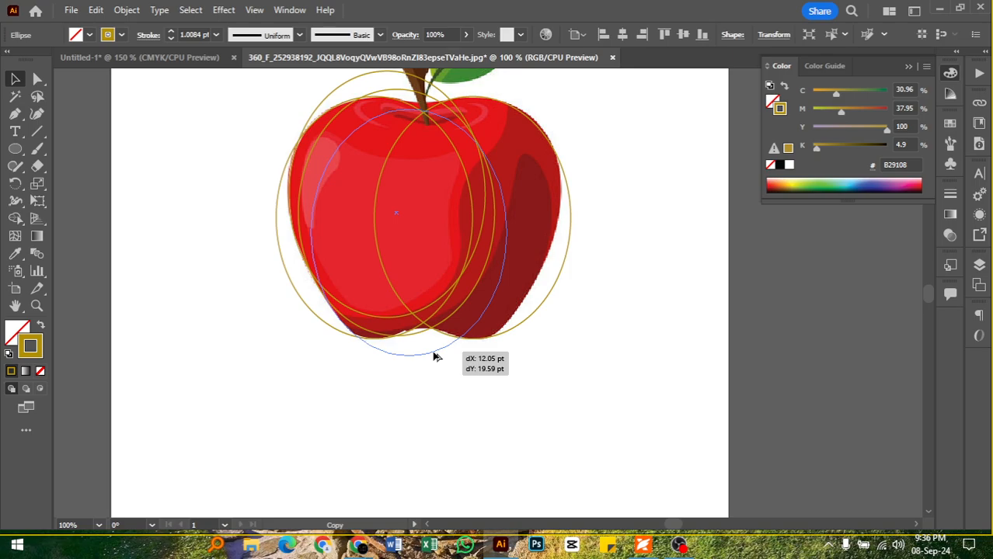
pyautogui.moveTo(434, 356); pyautogui.dragTo(434, 356)
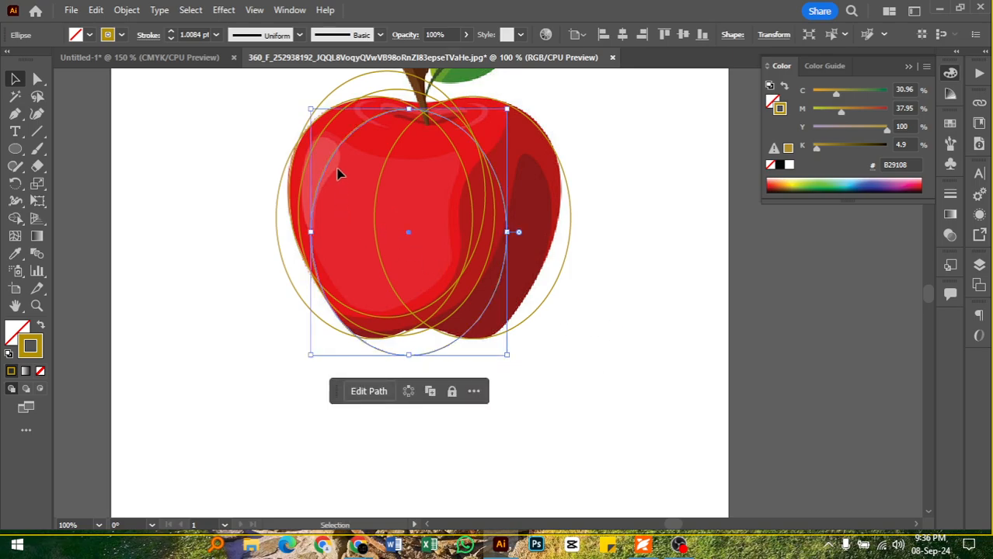
pyautogui.click(603, 323)
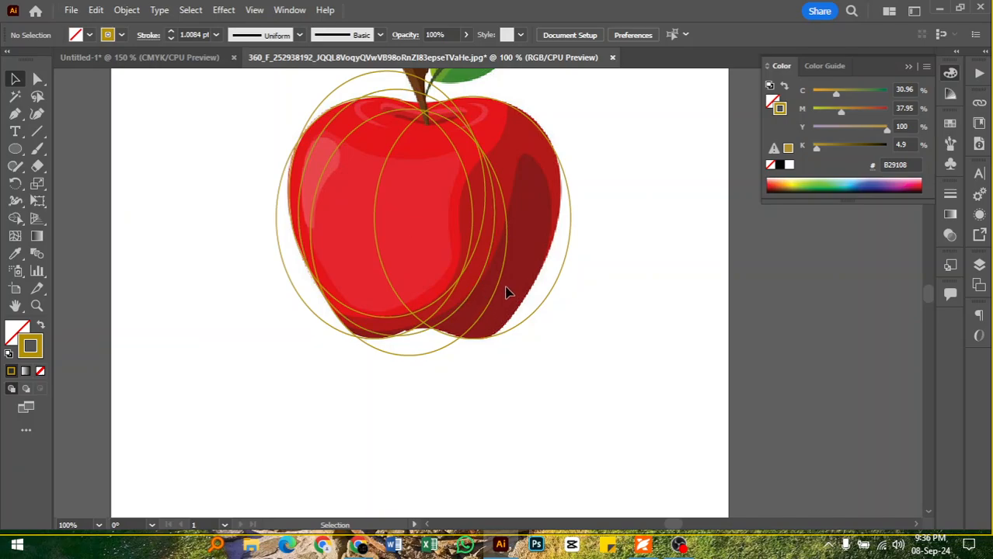
# Duplicate the lowest ellipse about 55 pt across to the apple's right edge, then copy it lower and narrow that copy to fit the lower-right curve
pyautogui.moveTo(501, 293); pyautogui.dragTo(554, 251)
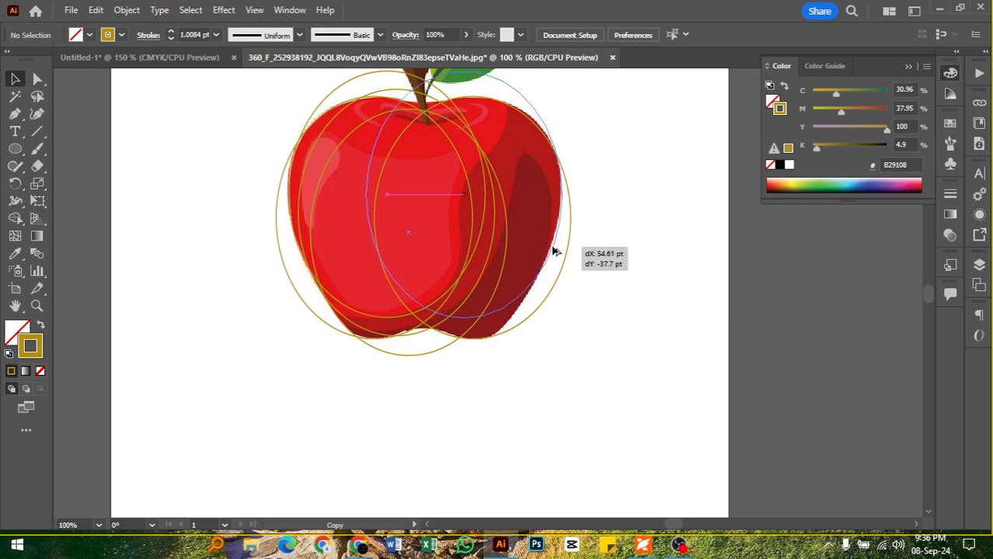
pyautogui.moveTo(505, 340); pyautogui.dragTo(505, 340)
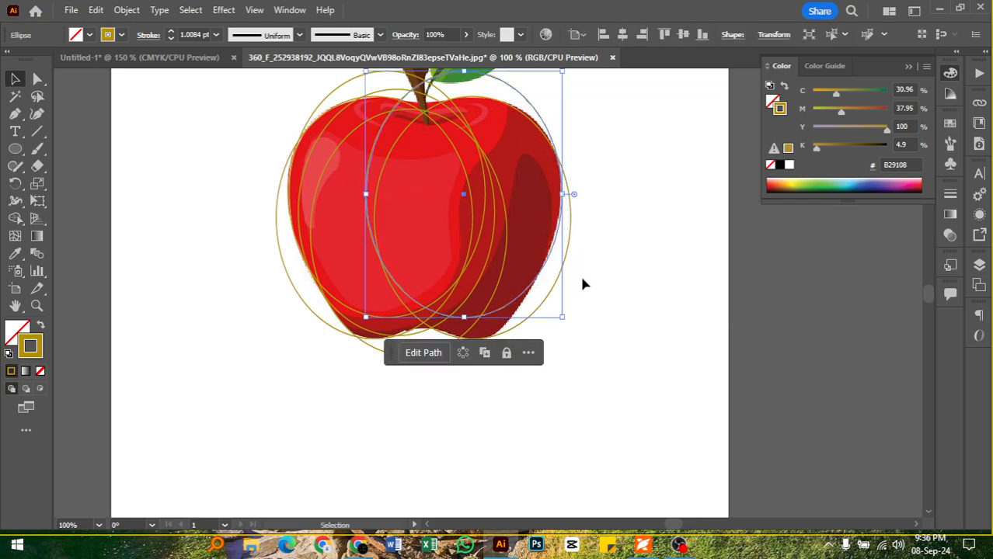
pyautogui.scroll(1, 473, 225)
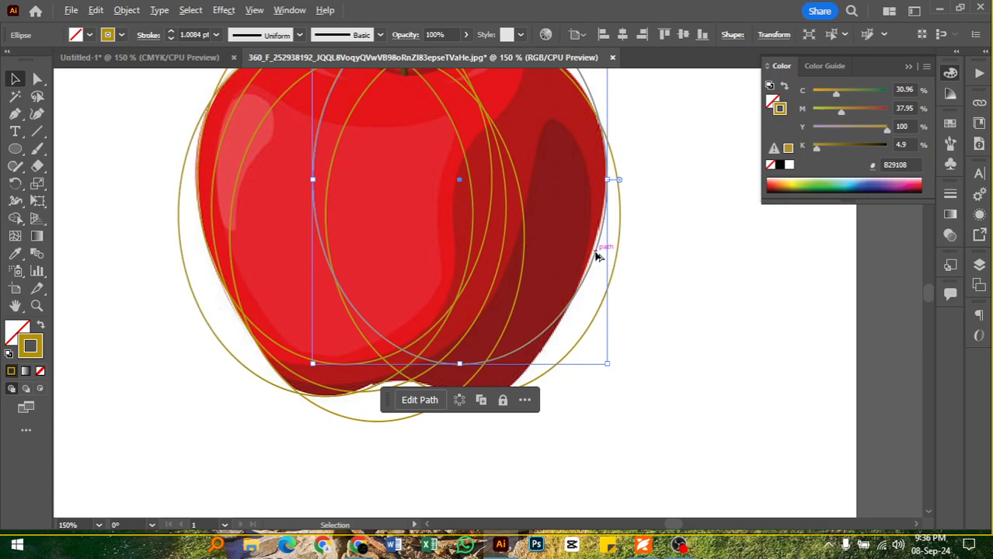
pyautogui.moveTo(598, 256); pyautogui.dragTo(580, 300)
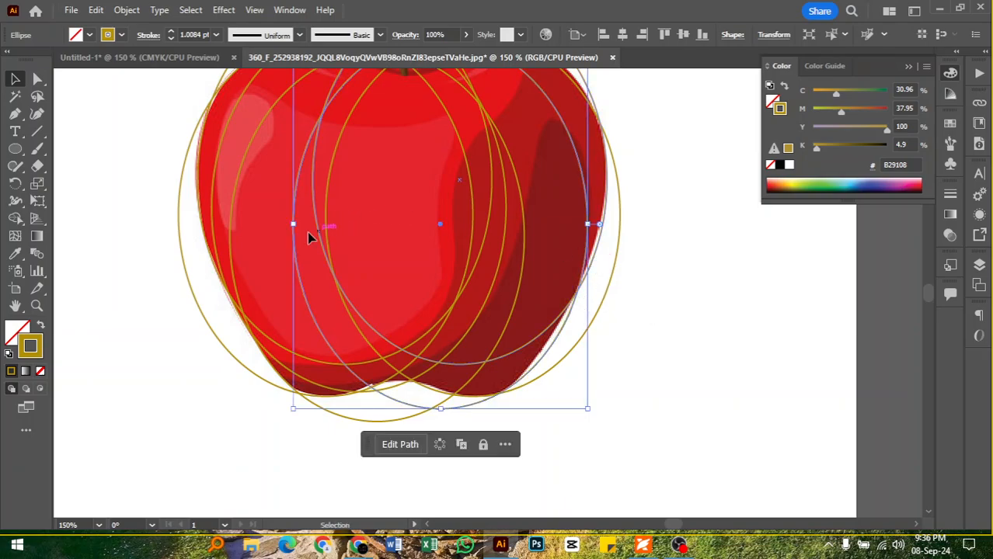
pyautogui.moveTo(293, 226); pyautogui.dragTo(366, 225)
pyautogui.moveTo(571, 325); pyautogui.dragTo(565, 317)
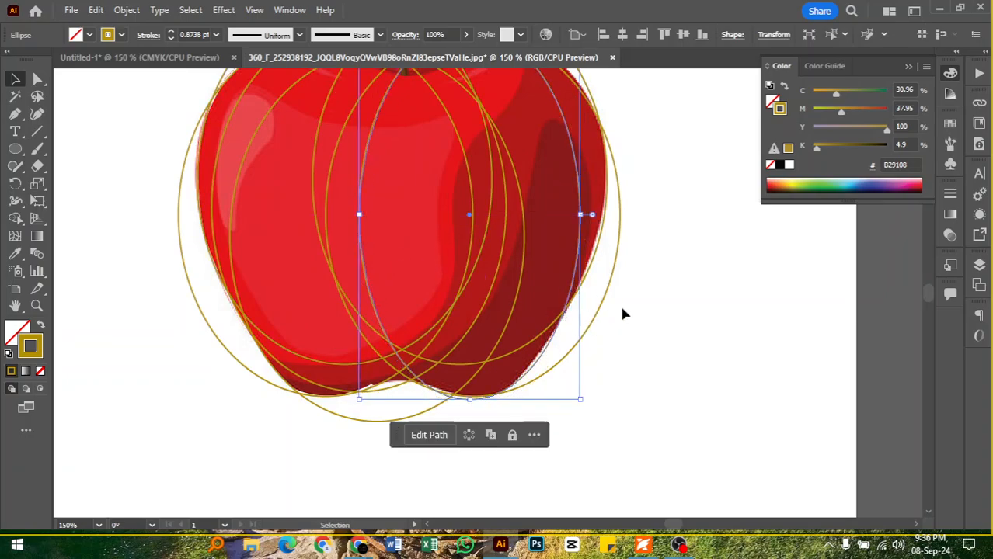
pyautogui.click(661, 311)
pyautogui.scroll(-1, 663, 311)
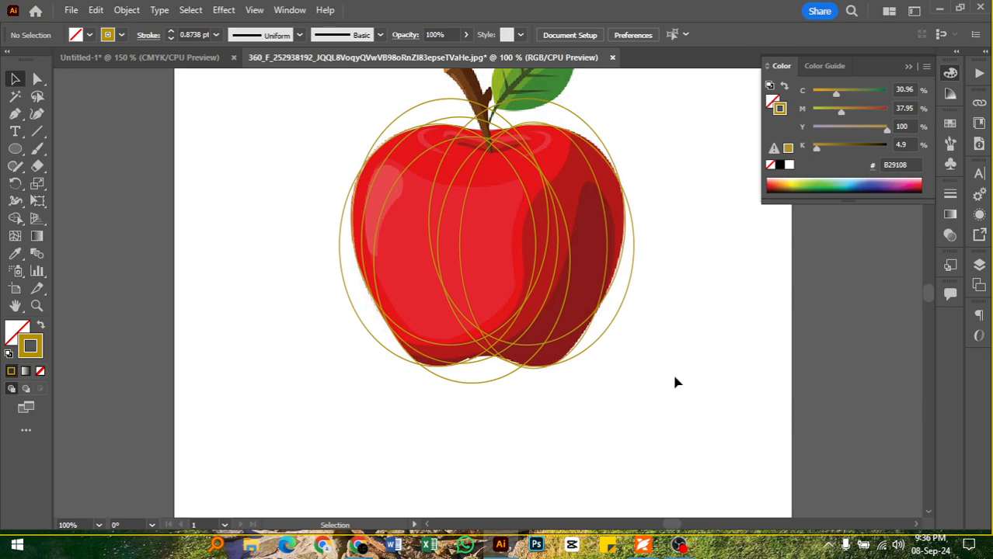
# Select all traced outlines and merge the regions inside the apple into one shape with the Shape Builder tool
pyautogui.moveTo(642, 397); pyautogui.dragTo(304, 248)
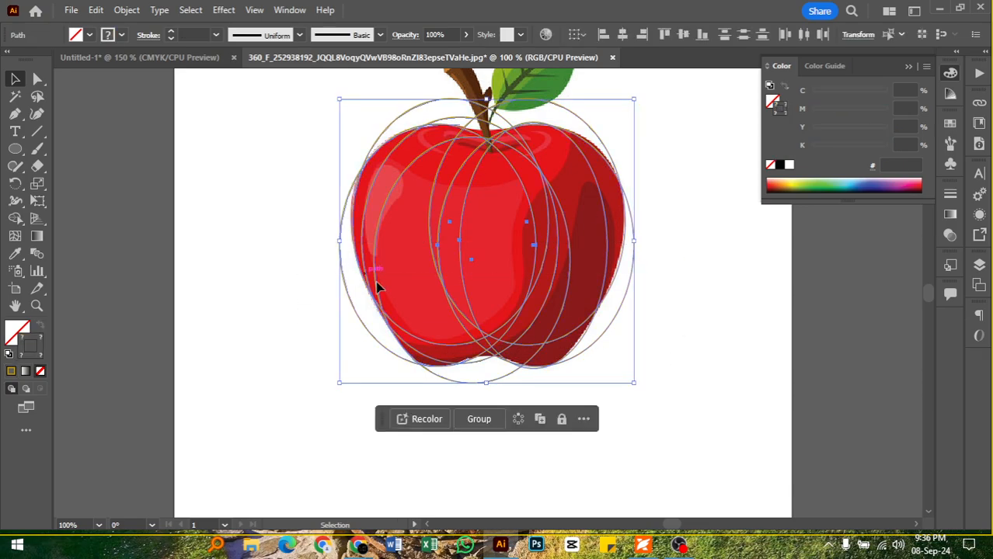
pyautogui.click(15, 218)
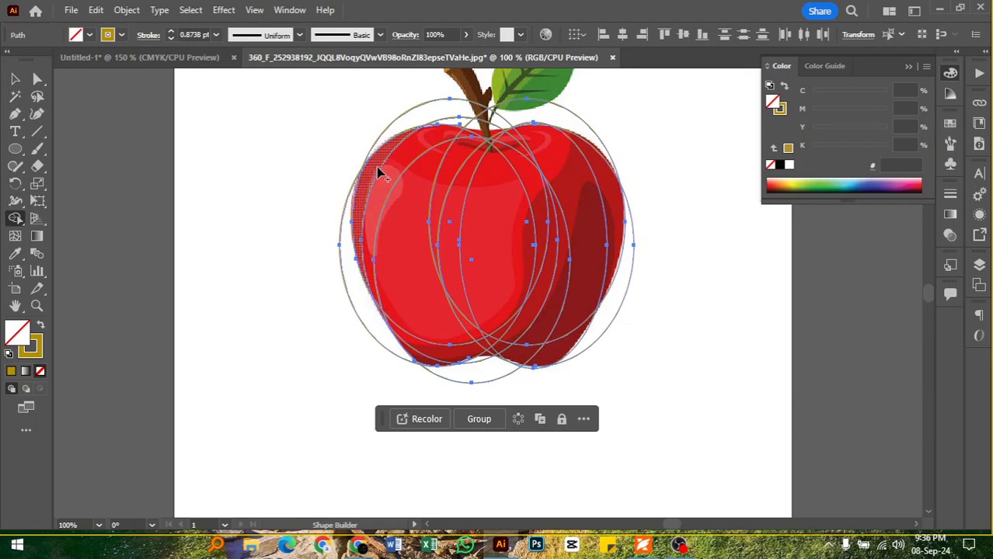
pyautogui.moveTo(378, 173)
pyautogui.mouseDown()
pyautogui.moveTo(394, 195)
pyautogui.moveTo(496, 250)
pyautogui.moveTo(575, 258)
pyautogui.moveTo(603, 239)
pyautogui.moveTo(611, 216)
pyautogui.mouseUp()
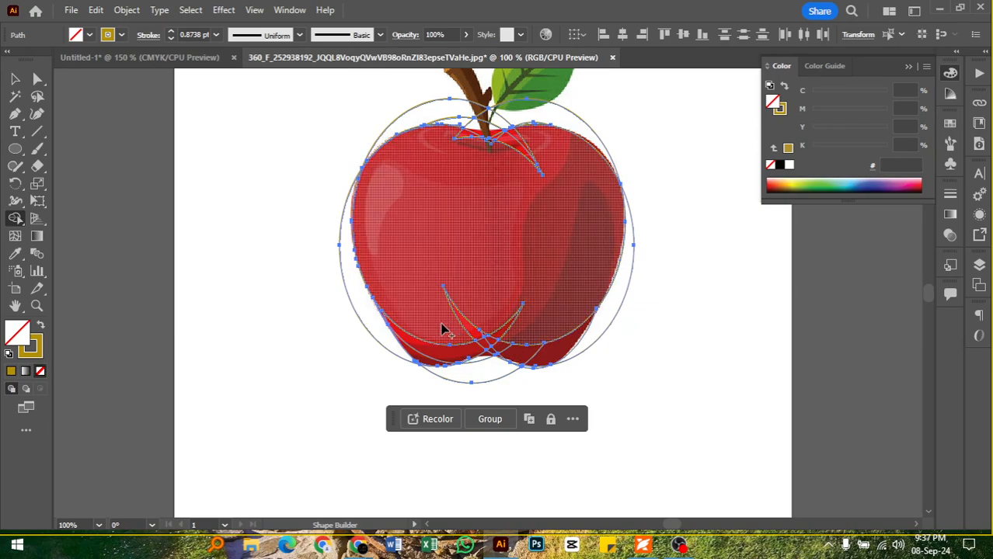
pyautogui.moveTo(442, 330)
pyautogui.mouseDown()
pyautogui.moveTo(428, 339)
pyautogui.moveTo(432, 359)
pyautogui.moveTo(500, 329)
pyautogui.mouseUp()
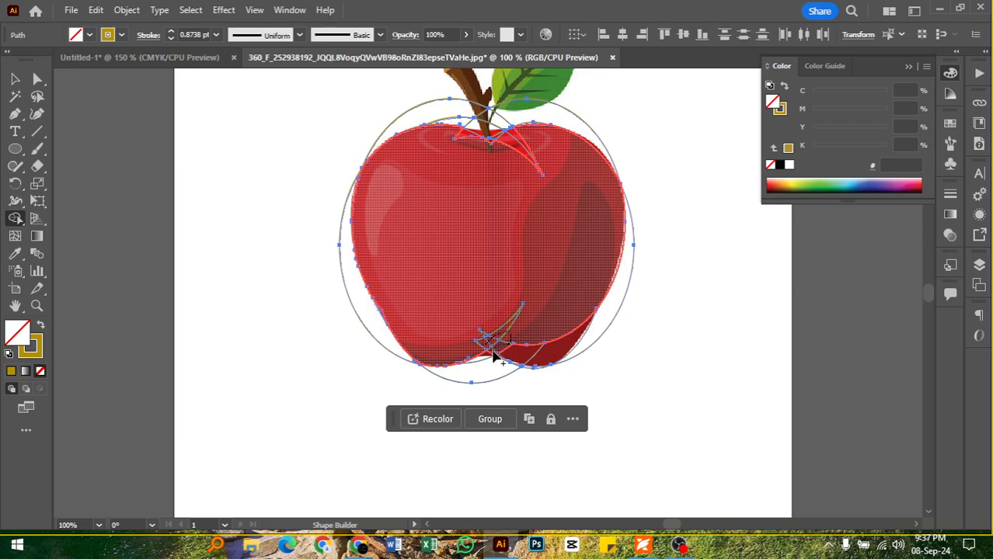
pyautogui.moveTo(491, 354)
pyautogui.mouseDown()
pyautogui.moveTo(557, 352)
pyautogui.moveTo(576, 323)
pyautogui.mouseUp()
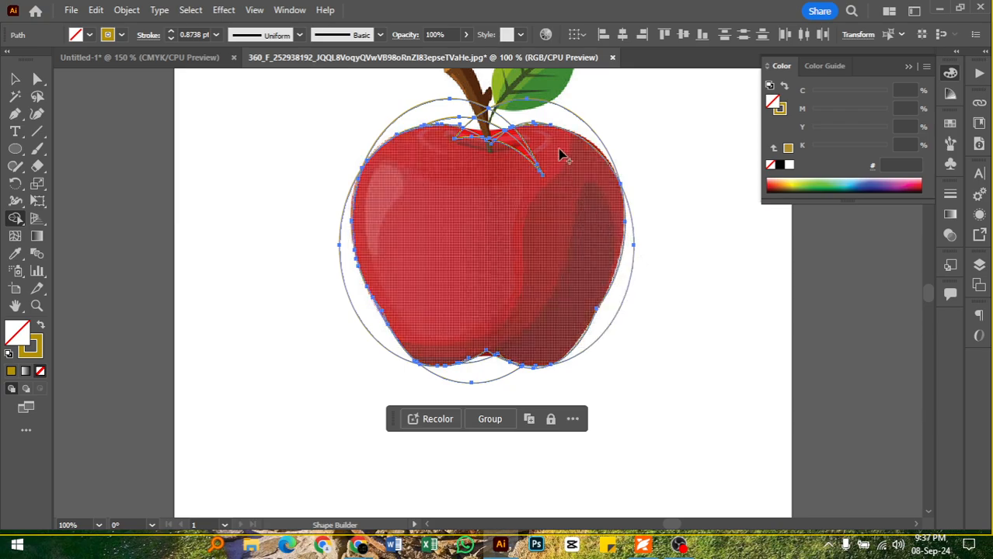
pyautogui.moveTo(553, 148); pyautogui.dragTo(456, 135)
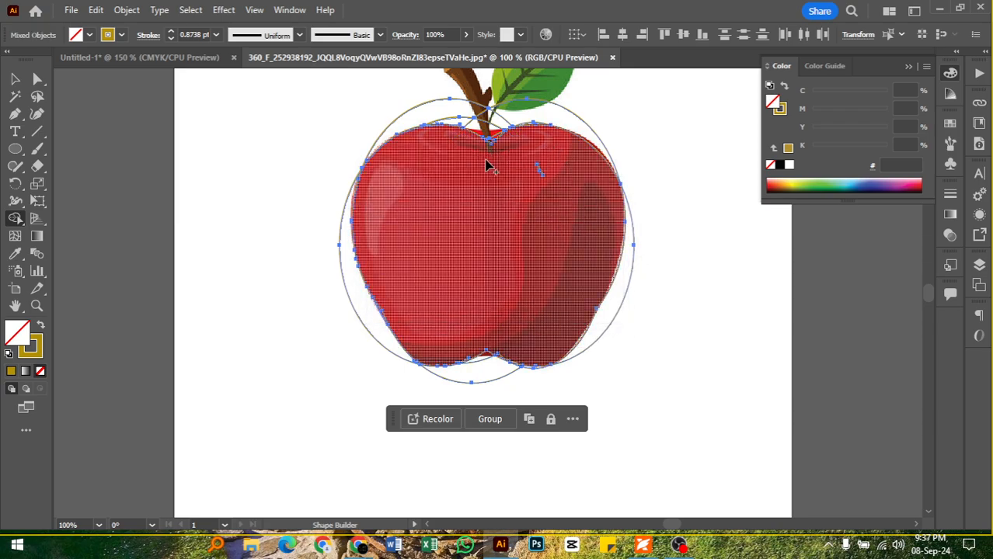
pyautogui.click(542, 174)
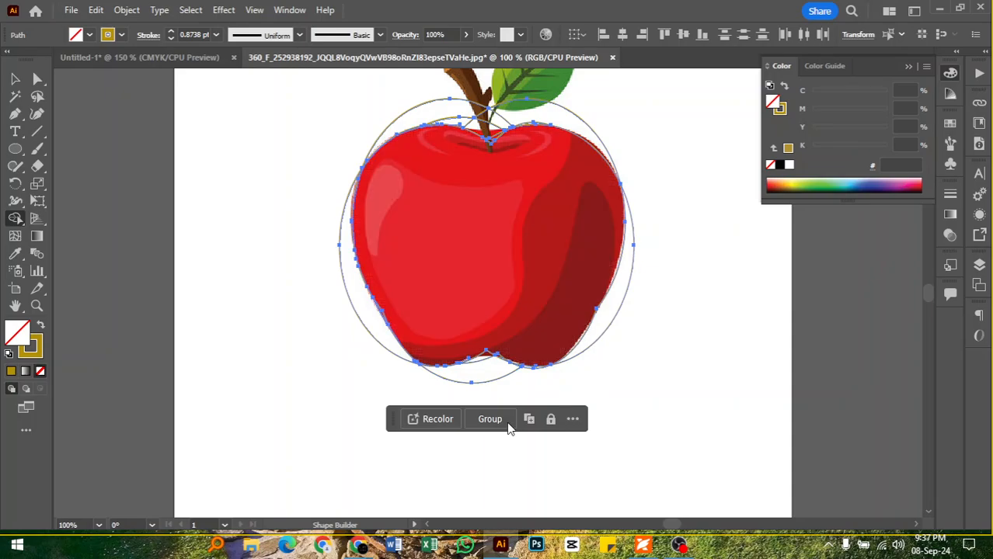
# Remove the leftover ellipse regions outside the apple's left, bottom, right and upper edges with Shape Builder
pyautogui.moveTo(328, 306); pyautogui.dragTo(366, 313)
pyautogui.keyDown('alt'); pyautogui.click(470, 376); pyautogui.keyUp('alt')
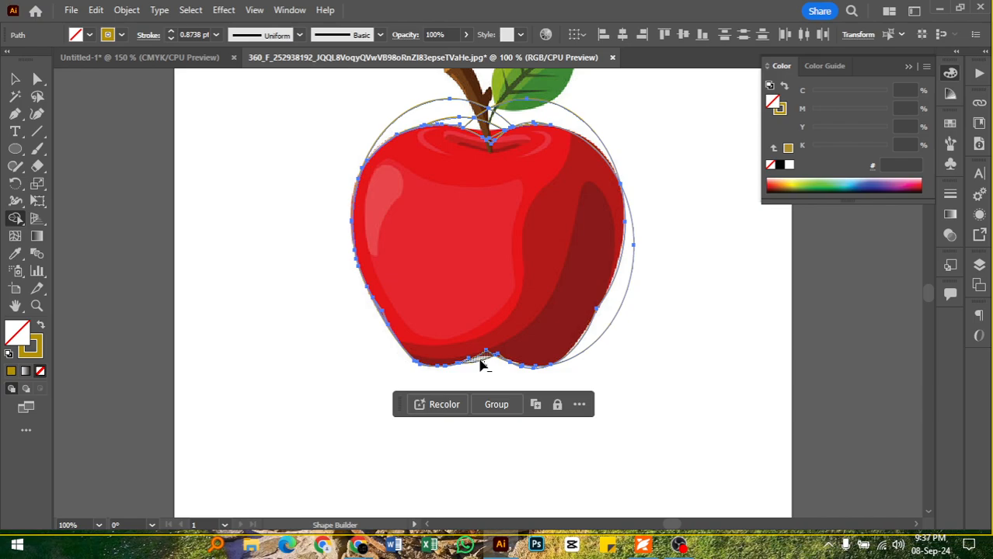
pyautogui.keyDown('alt'); pyautogui.click(606, 332); pyautogui.keyUp('alt')
pyautogui.keyDown('alt'); pyautogui.click(570, 126); pyautogui.keyUp('alt')
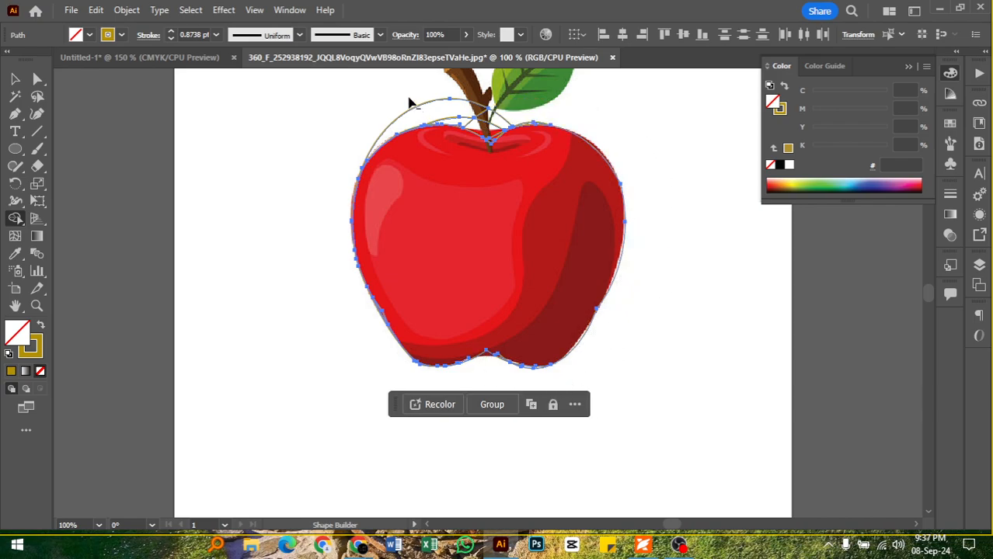
pyautogui.moveTo(407, 102); pyautogui.dragTo(464, 124)
# Remove the small leftover sliver at the apple's stem notch with Shape Builder and deselect all the paths
pyautogui.scroll(2, 503, 114)
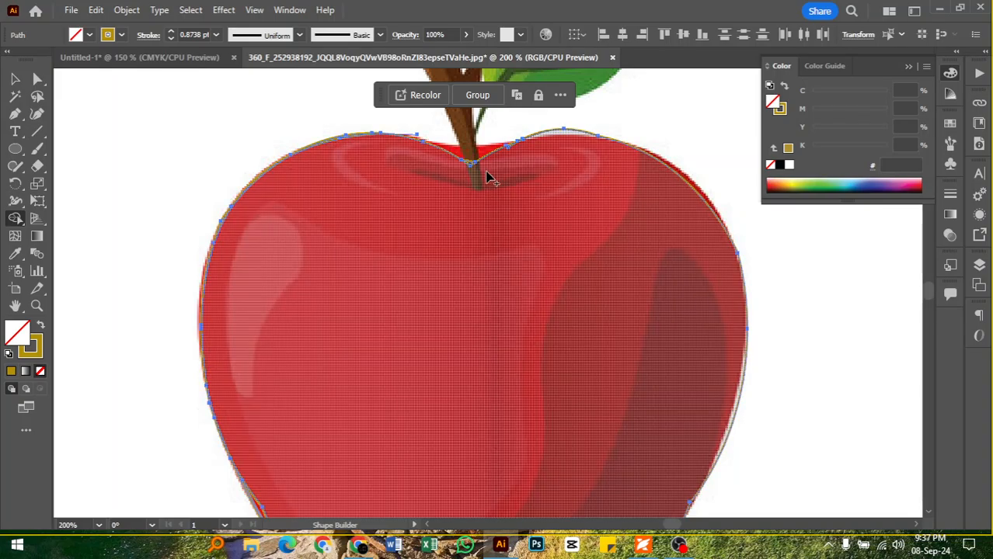
pyautogui.scroll(3, 480, 169)
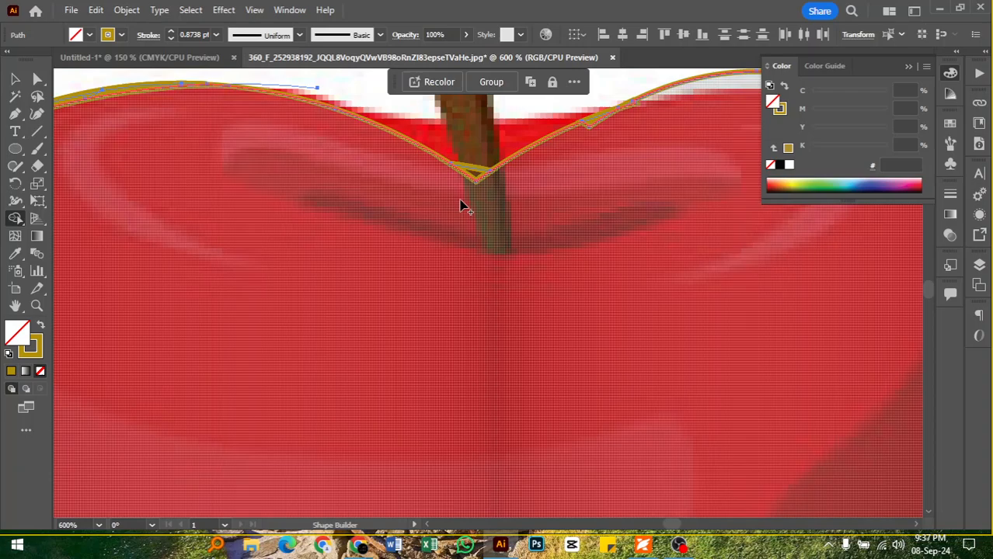
pyautogui.moveTo(463, 206); pyautogui.dragTo(478, 182)
pyautogui.scroll(-4, 481, 186)
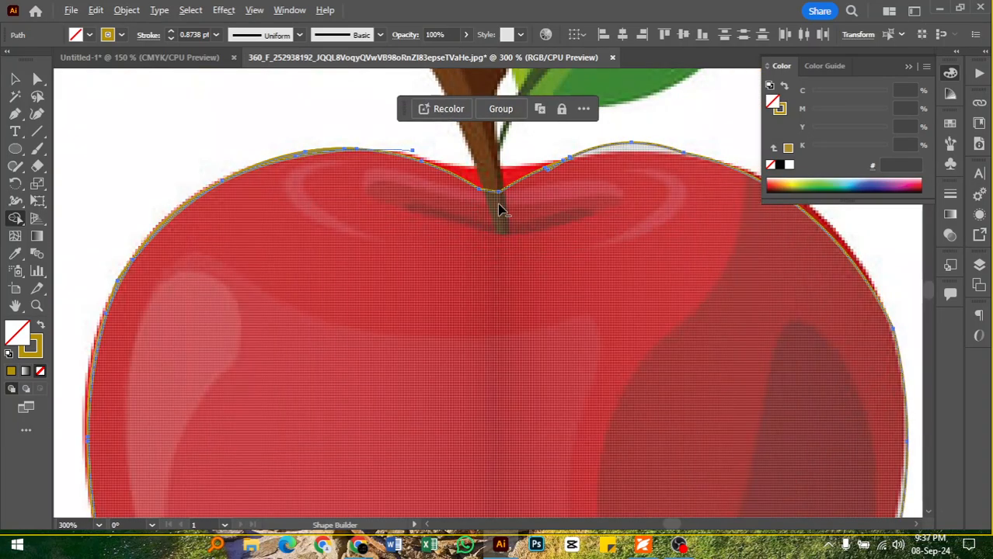
pyautogui.scroll(-2, 497, 204)
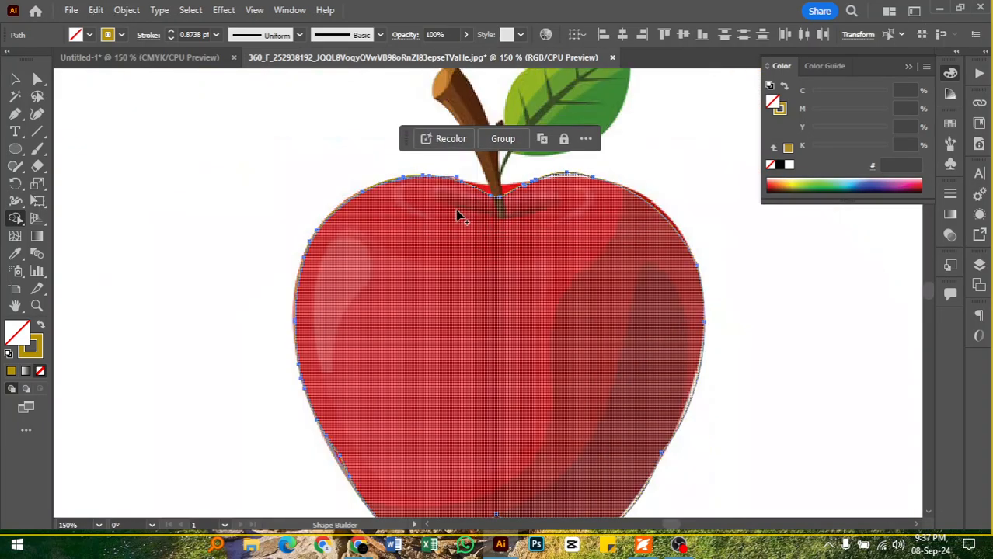
pyautogui.scroll(-2, 463, 254)
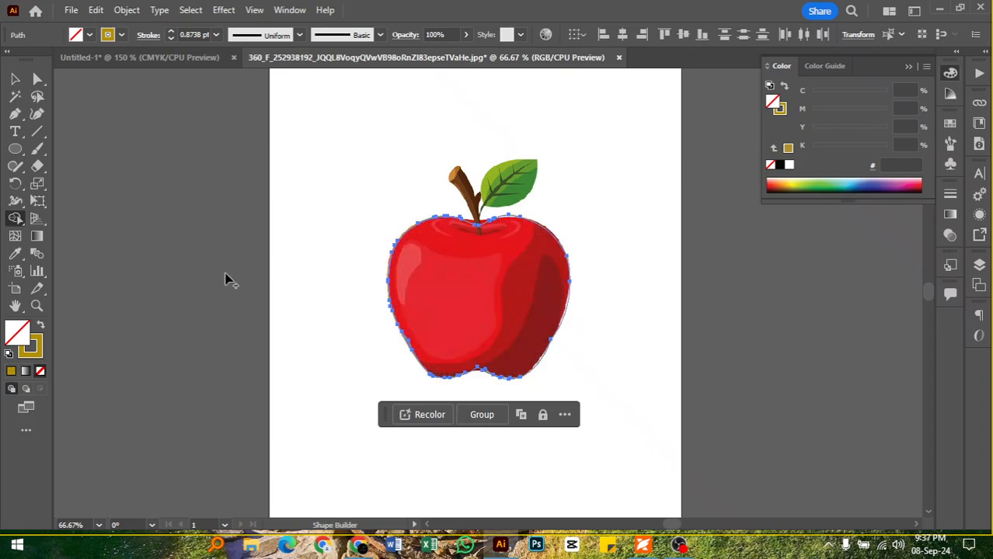
pyautogui.click(15, 79)
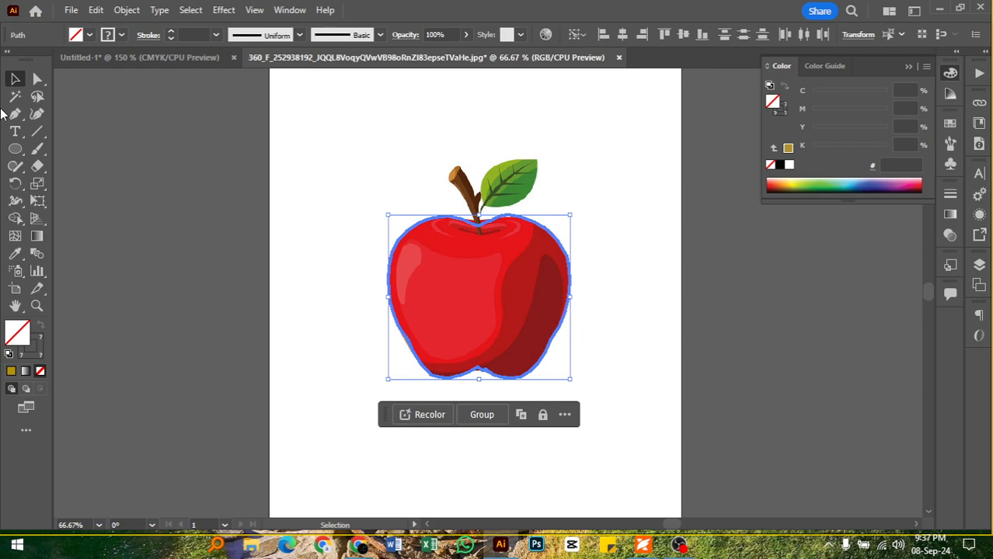
pyautogui.click(332, 169)
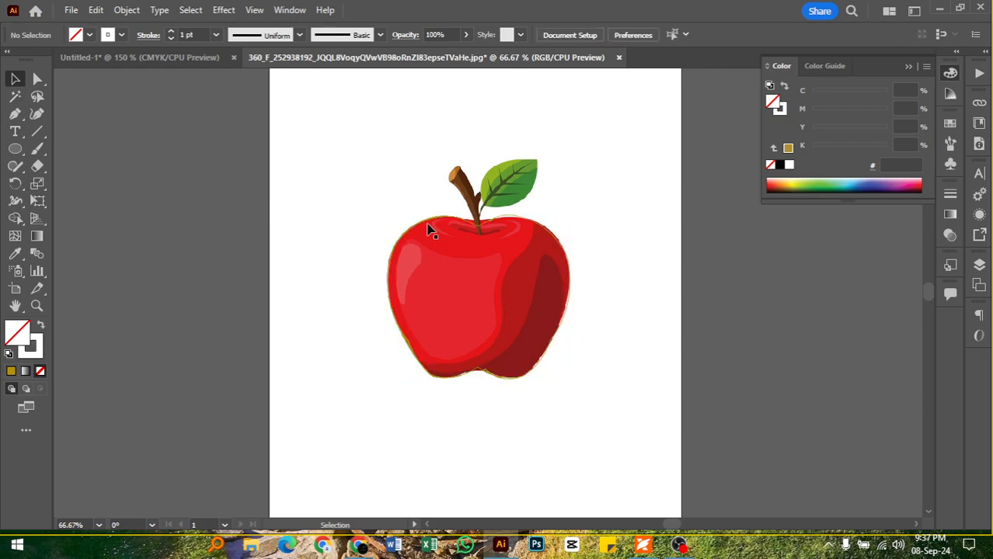
# Fill the merged apple shape with pure red FF0000 and deselect it
pyautogui.click(428, 225)
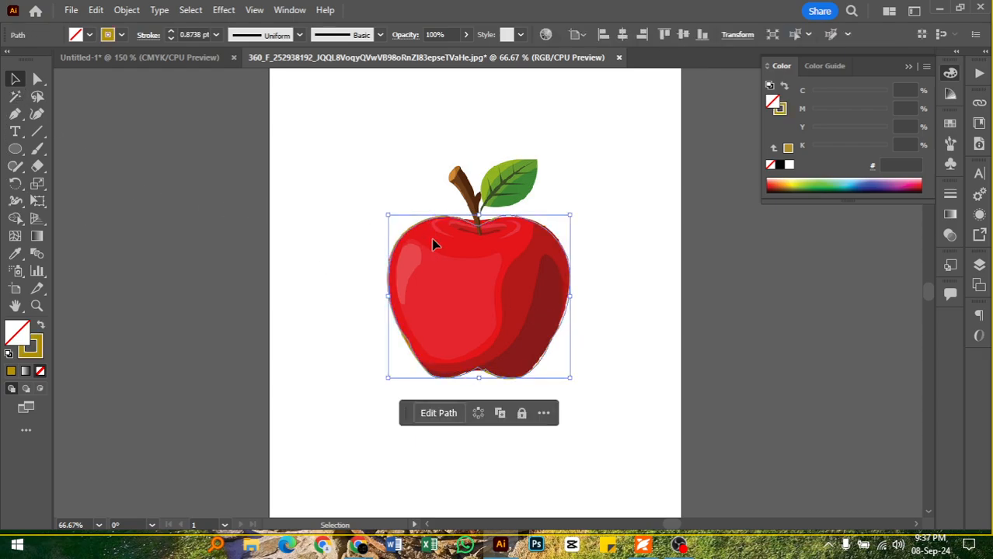
pyautogui.doubleClick(22, 340)
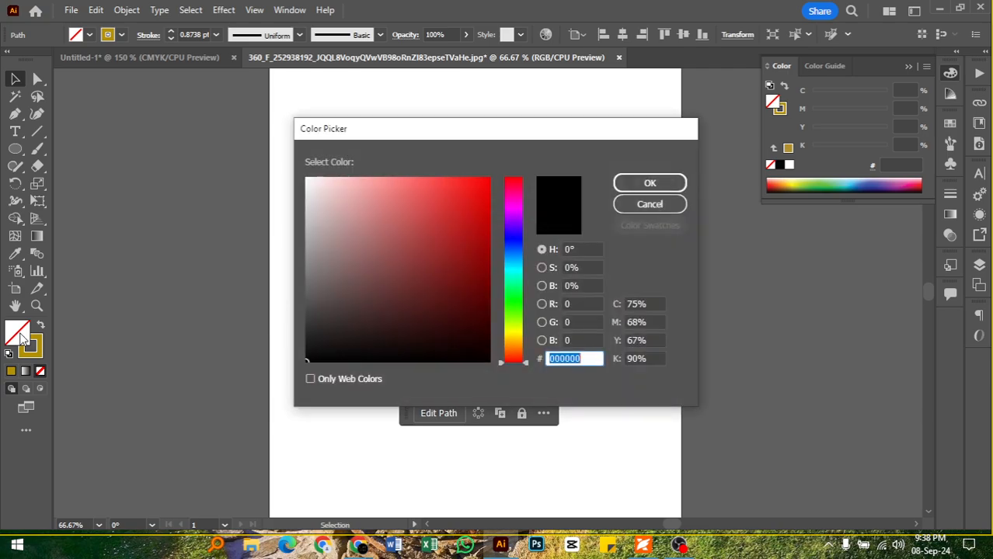
pyautogui.moveTo(474, 191); pyautogui.dragTo(528, 181)
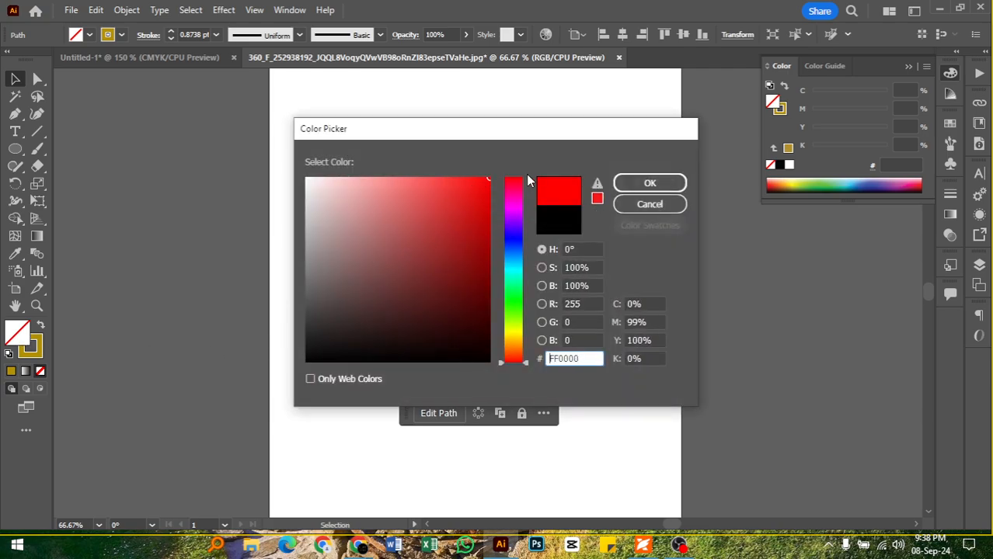
pyautogui.click(650, 182)
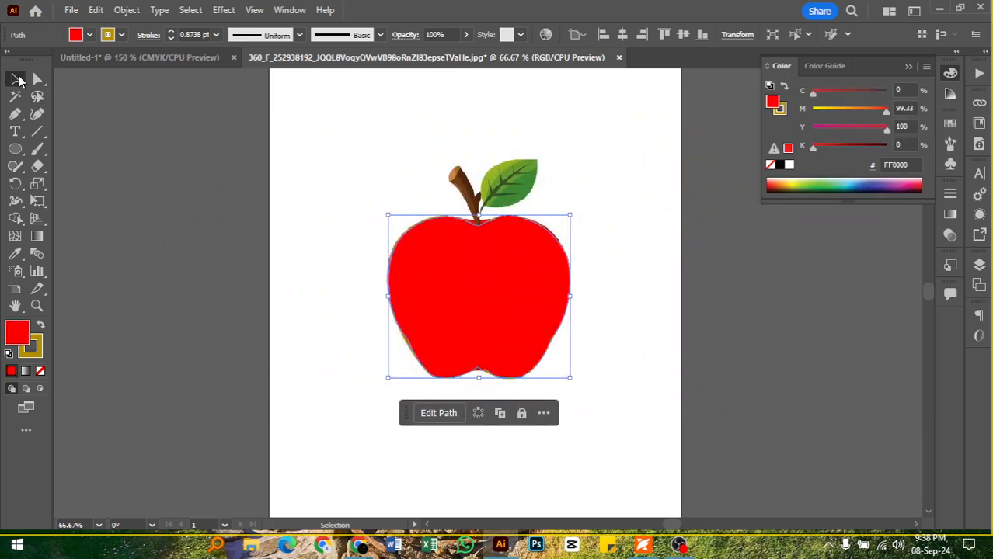
pyautogui.click(594, 191)
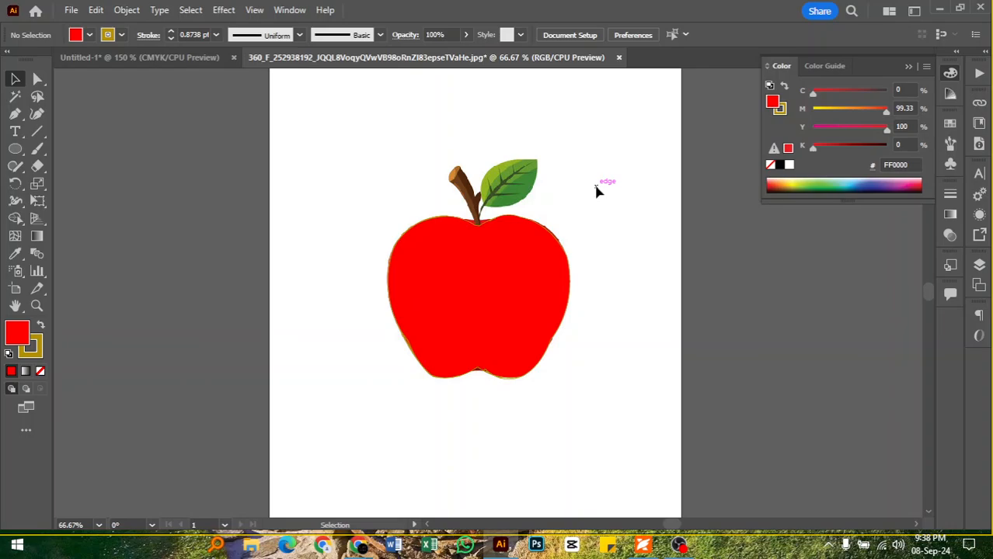
# Move the red apple shape off the reference image to the empty area of the artboard below it
pyautogui.scroll(-2, 597, 191)
pyautogui.moveTo(549, 240); pyautogui.dragTo(505, 345)
pyautogui.scroll(2, 487, 389)
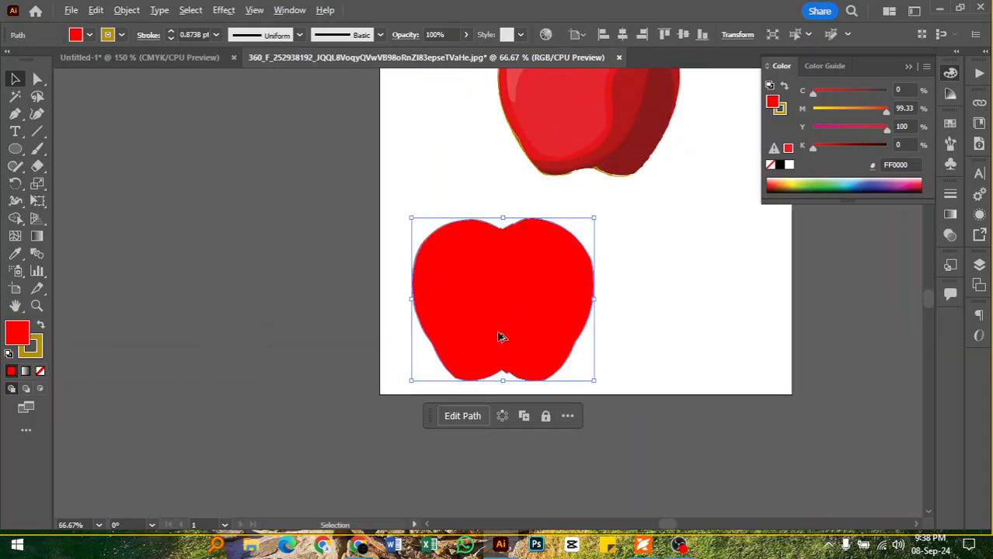
# Trace the stem's left edge with the Pen tool, from the lower corner of its cut end curving down to the base
pyautogui.scroll(4, 505, 302)
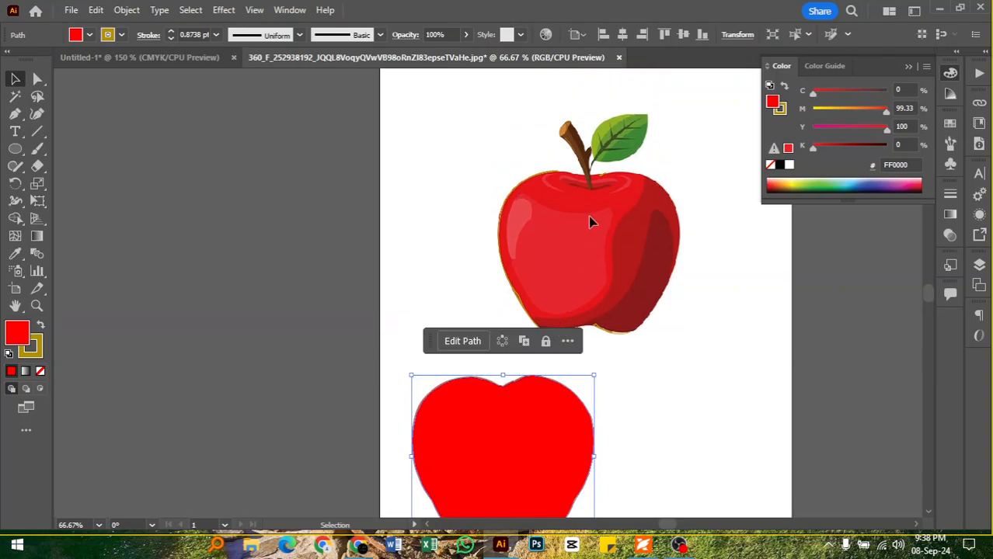
pyautogui.scroll(1, 662, 117)
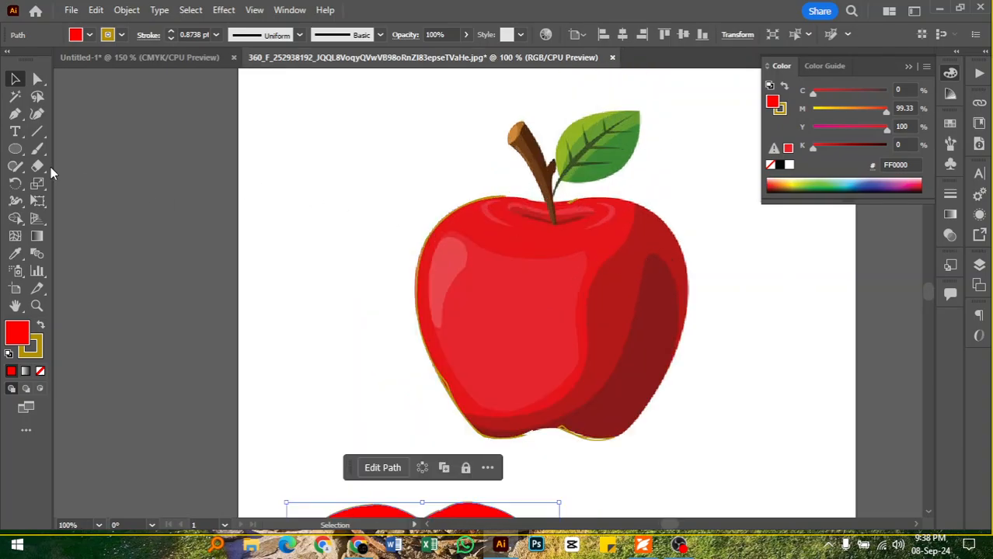
pyautogui.click(15, 113)
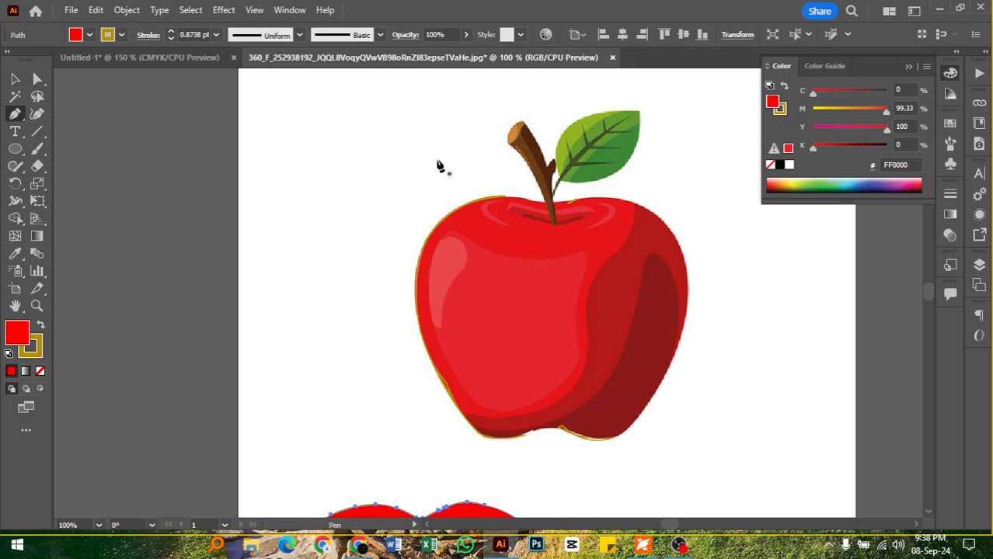
pyautogui.scroll(3, 553, 123)
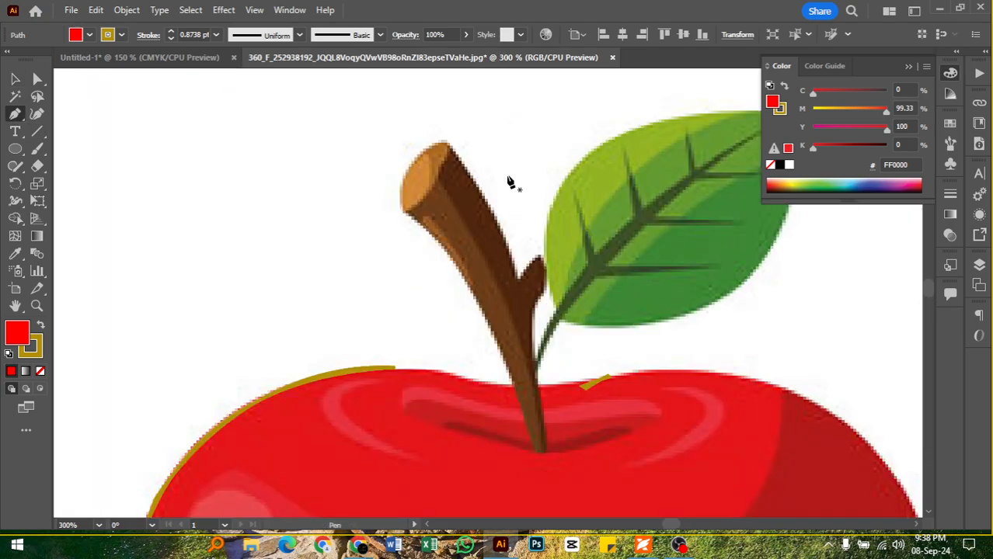
pyautogui.click(402, 210)
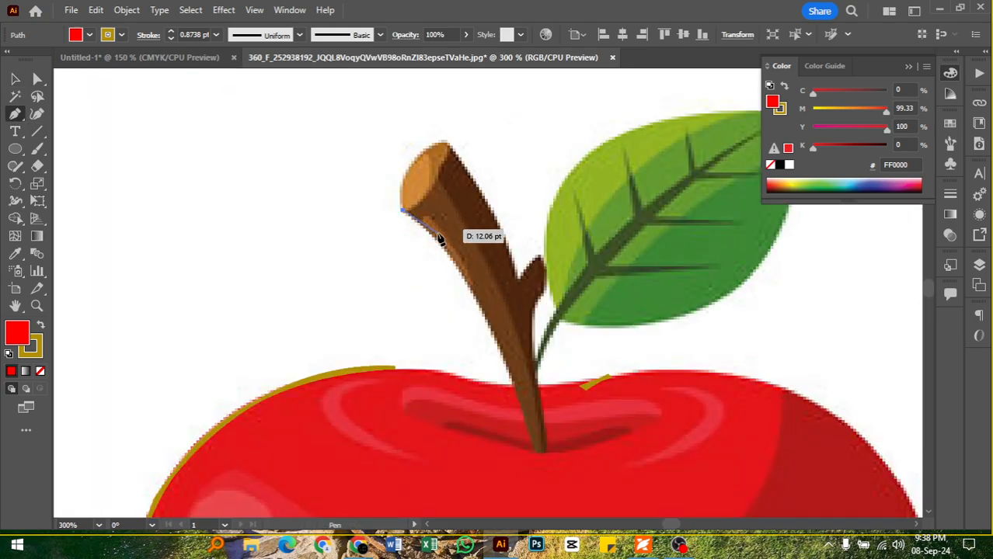
pyautogui.moveTo(534, 452); pyautogui.dragTo(568, 475)
# Swap the fill and stroke colours of the stem path and set its fill to none
pyautogui.moveTo(532, 294)
pyautogui.mouseDown()
pyautogui.moveTo(223, 439)
pyautogui.moveTo(17, 323)
pyautogui.mouseUp()
pyautogui.click(40, 327)
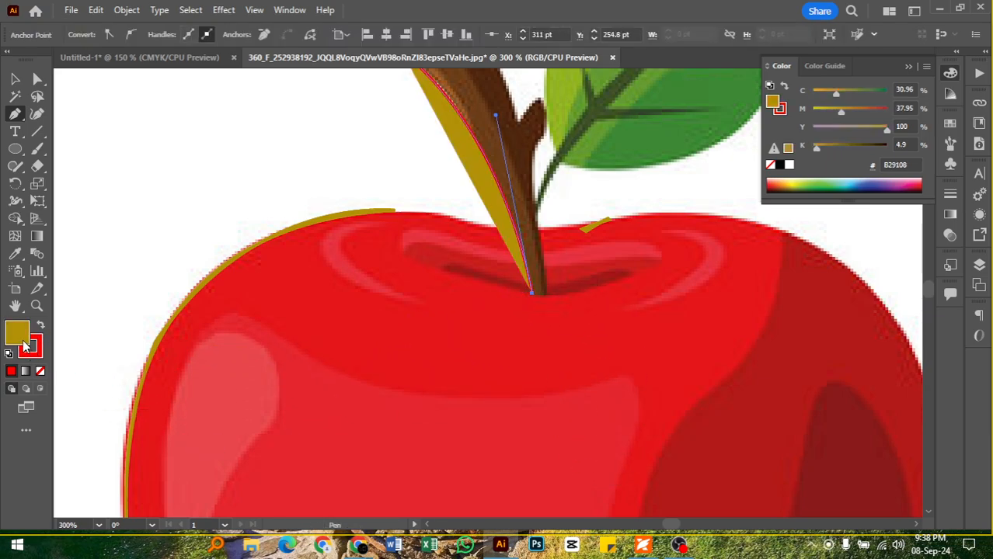
pyautogui.click(40, 371)
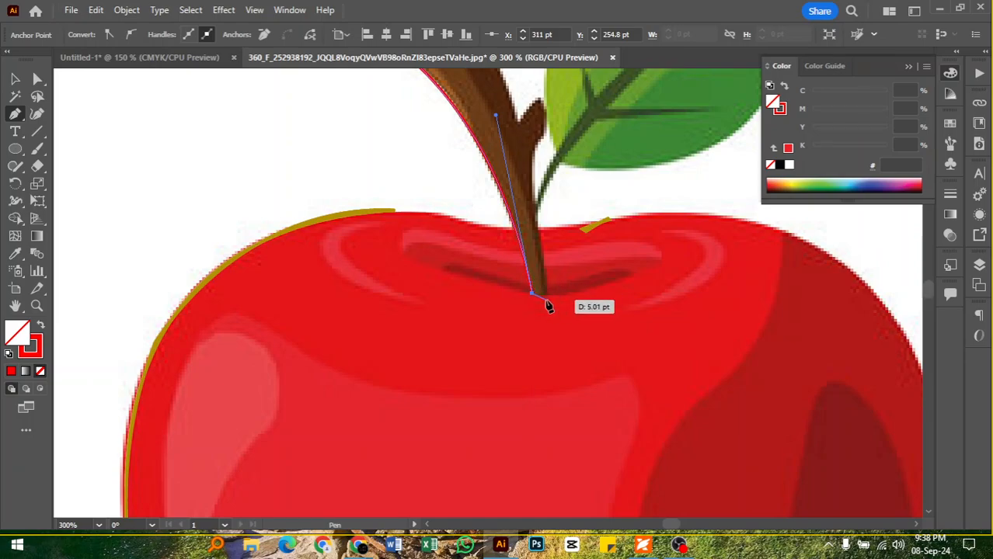
# Continue the stem path across the base and up its right edge, around the small side twig to the fork
pyautogui.scroll(-2, 548, 296)
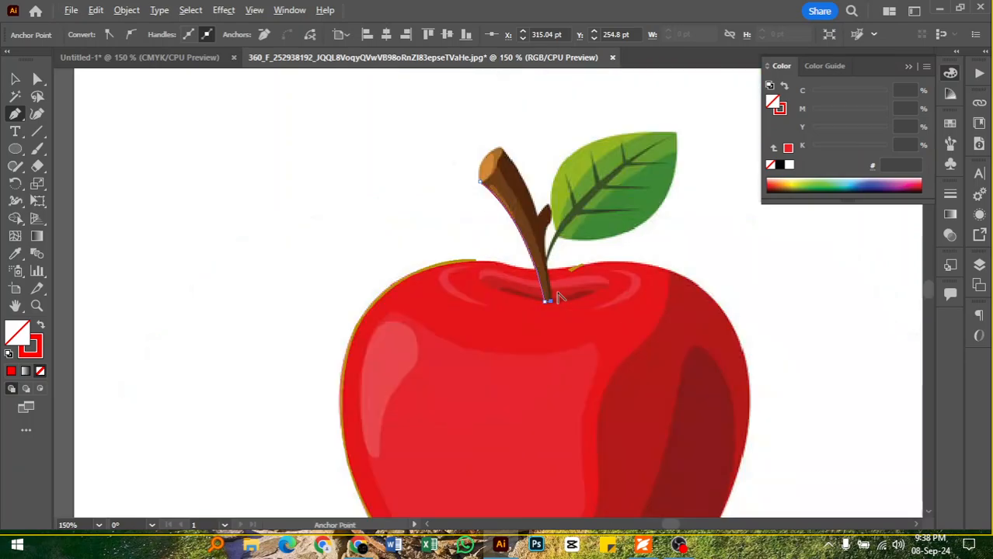
pyautogui.scroll(2, 548, 289)
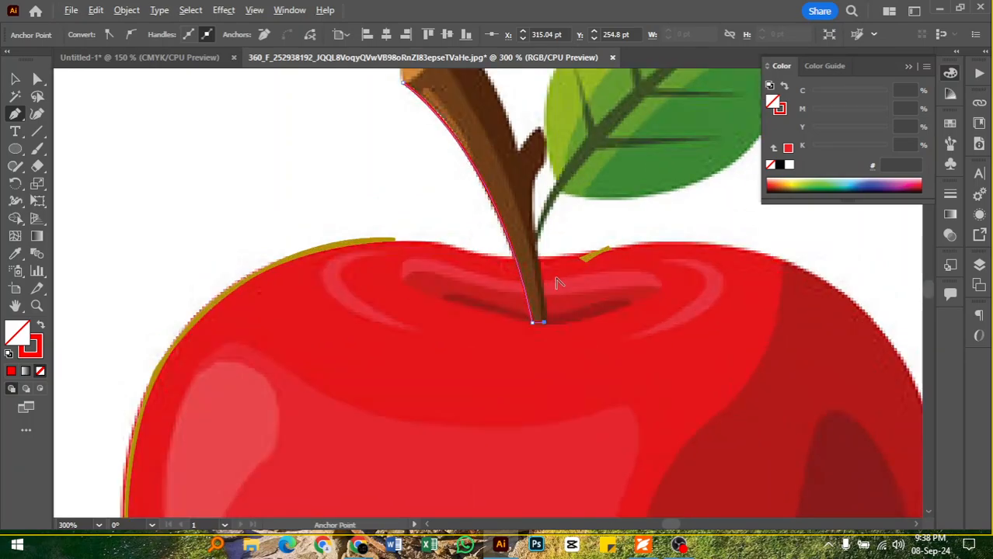
pyautogui.click(538, 246)
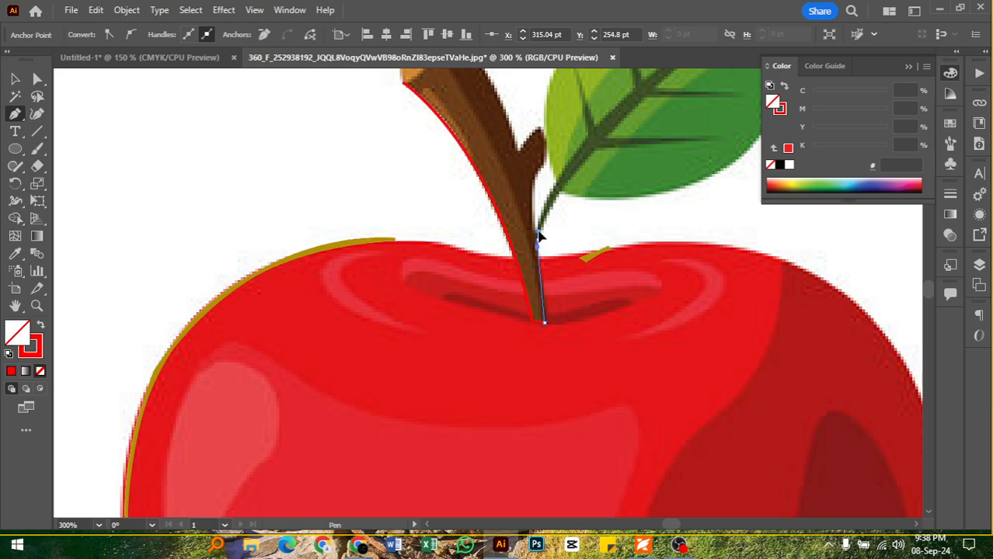
pyautogui.moveTo(540, 227); pyautogui.dragTo(514, 175)
pyautogui.click(520, 153)
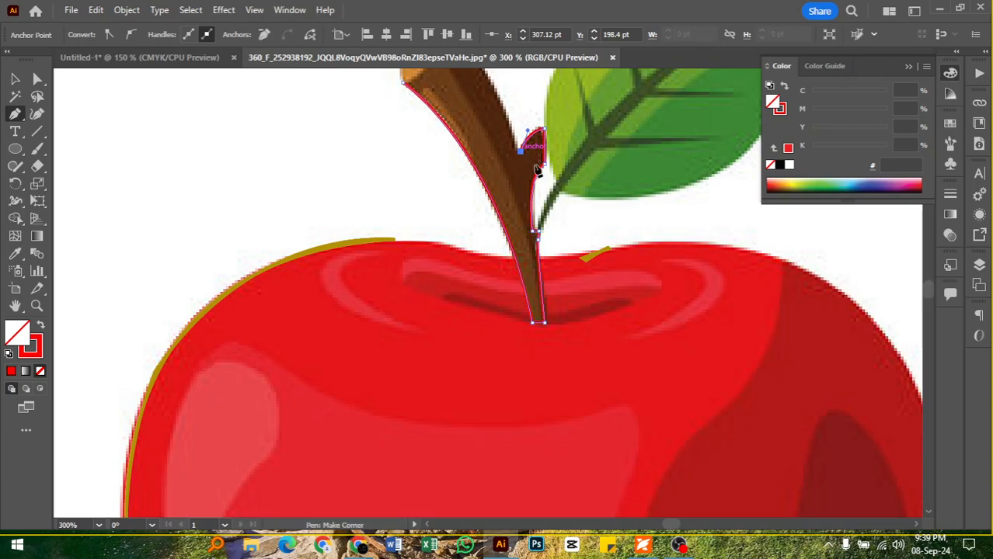
# Extend the stem path up to the top of the cut end and close it with a curve around the end
pyautogui.scroll(5, 538, 167)
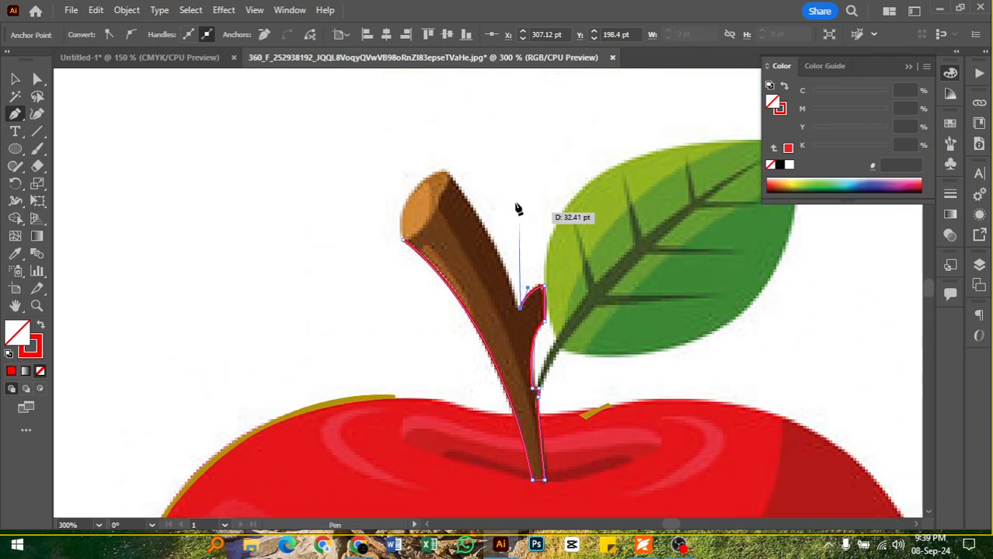
pyautogui.moveTo(450, 175); pyautogui.dragTo(402, 115)
pyautogui.click(453, 177)
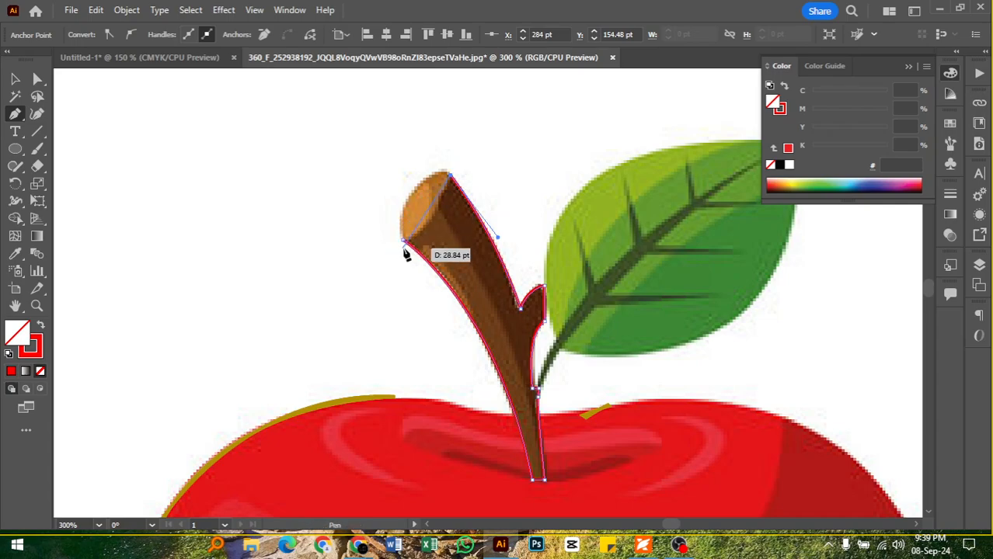
pyautogui.moveTo(404, 239)
pyautogui.mouseDown()
pyautogui.moveTo(416, 311)
pyautogui.moveTo(402, 318)
pyautogui.moveTo(410, 316)
pyautogui.mouseUp()
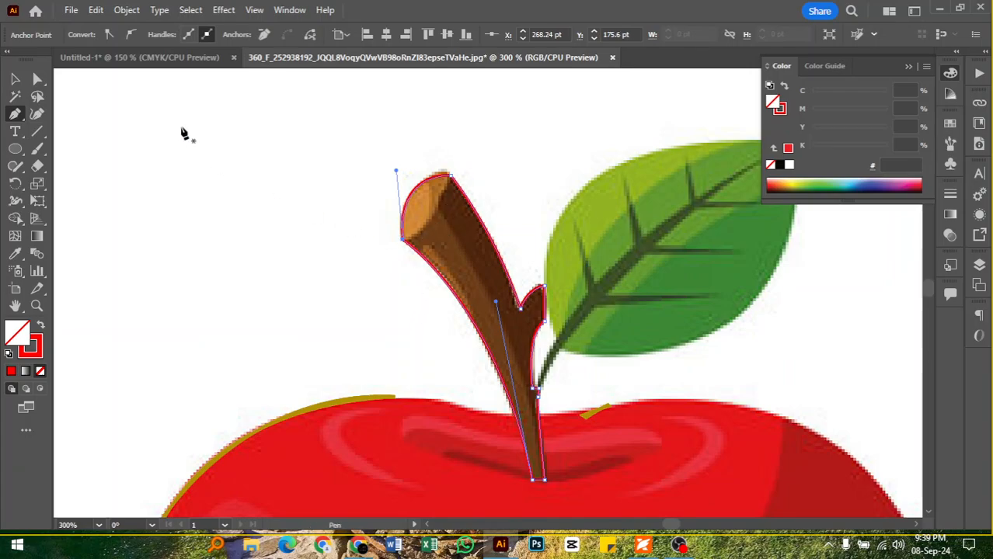
# Draw a small unfilled ellipse with a red outline in the empty area to the left of the stem and deselect it
pyautogui.click(15, 148)
pyautogui.moveTo(208, 154); pyautogui.dragTo(268, 148)
pyautogui.click(15, 79)
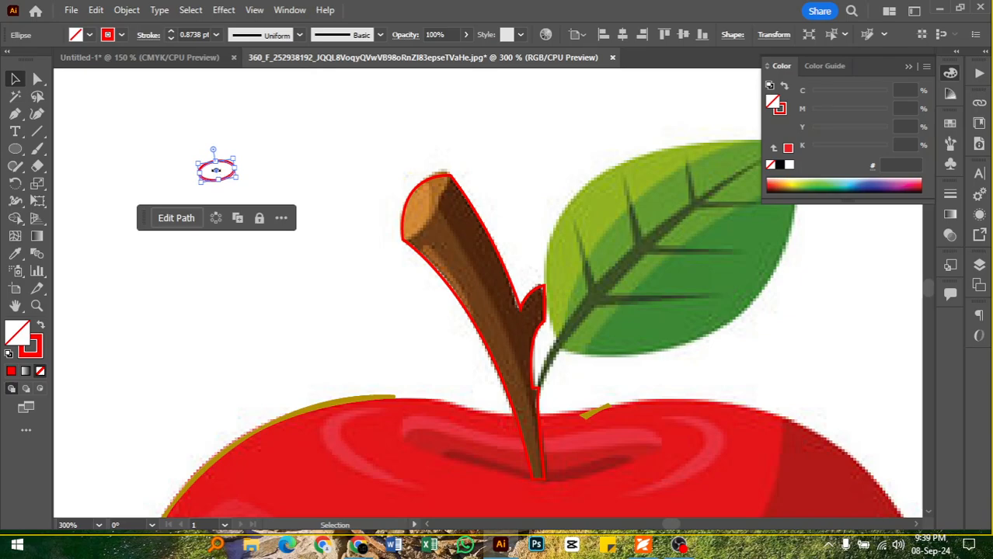
pyautogui.click(188, 130)
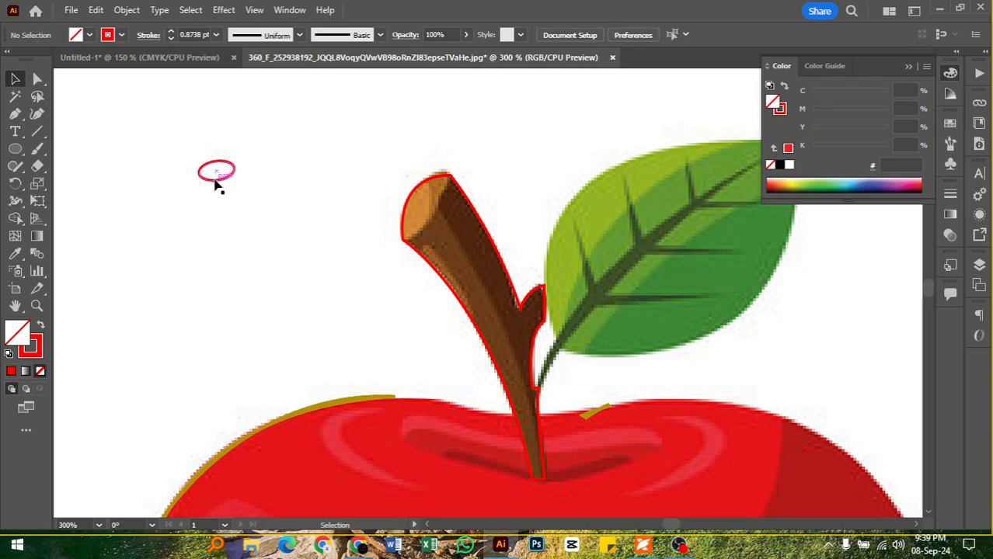
# Move the ellipse onto the stem's cut end, then rotate and resize it to fit the light brown face
pyautogui.moveTo(220, 188)
pyautogui.mouseDown()
pyautogui.moveTo(412, 204)
pyautogui.moveTo(440, 222)
pyautogui.moveTo(432, 220)
pyautogui.moveTo(458, 199)
pyautogui.moveTo(455, 183)
pyautogui.moveTo(443, 248)
pyautogui.moveTo(453, 232)
pyautogui.moveTo(439, 215)
pyautogui.moveTo(440, 246)
pyautogui.mouseUp()
pyautogui.click(453, 220)
pyautogui.click(439, 214)
pyautogui.click(451, 233)
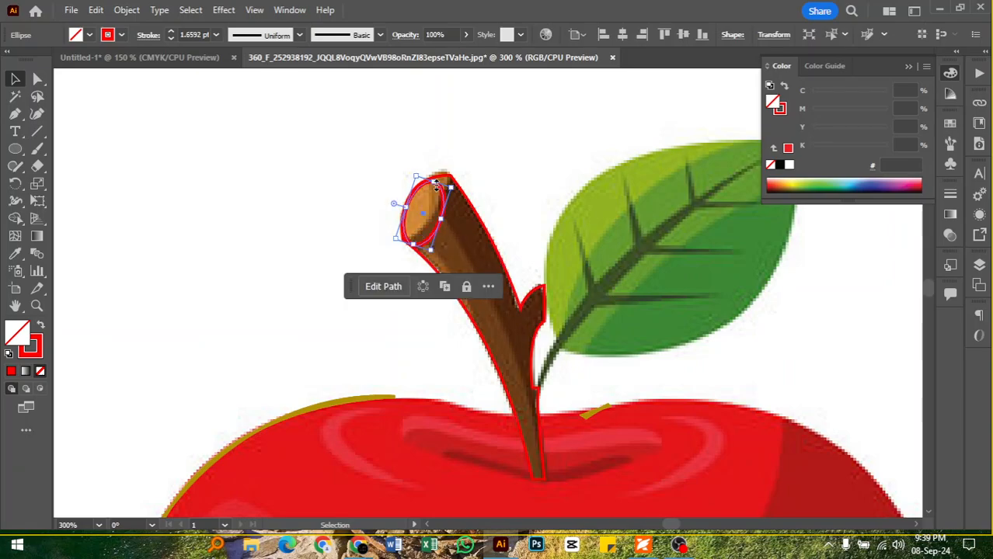
pyautogui.moveTo(436, 184)
pyautogui.mouseDown()
pyautogui.moveTo(435, 173)
pyautogui.moveTo(448, 174)
pyautogui.mouseUp()
pyautogui.click(478, 158)
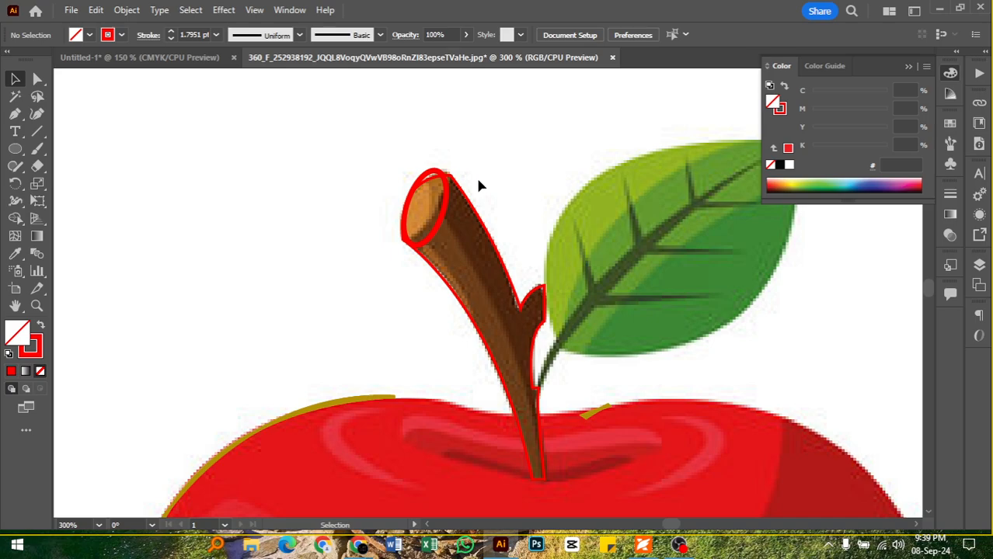
# Set the stroke weight of the cut-end ellipse to 1 pt and deselect it
pyautogui.scroll(1, 423, 204)
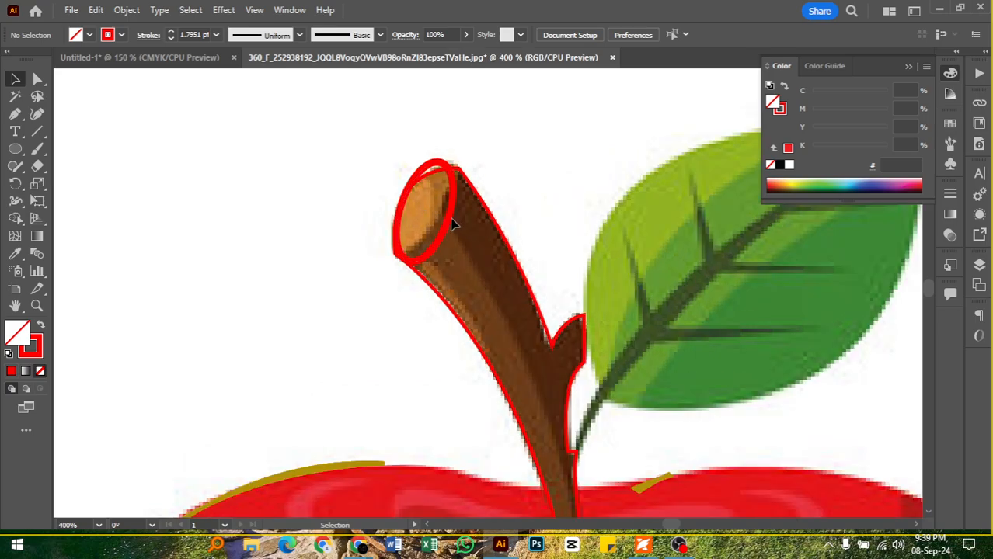
pyautogui.click(447, 220)
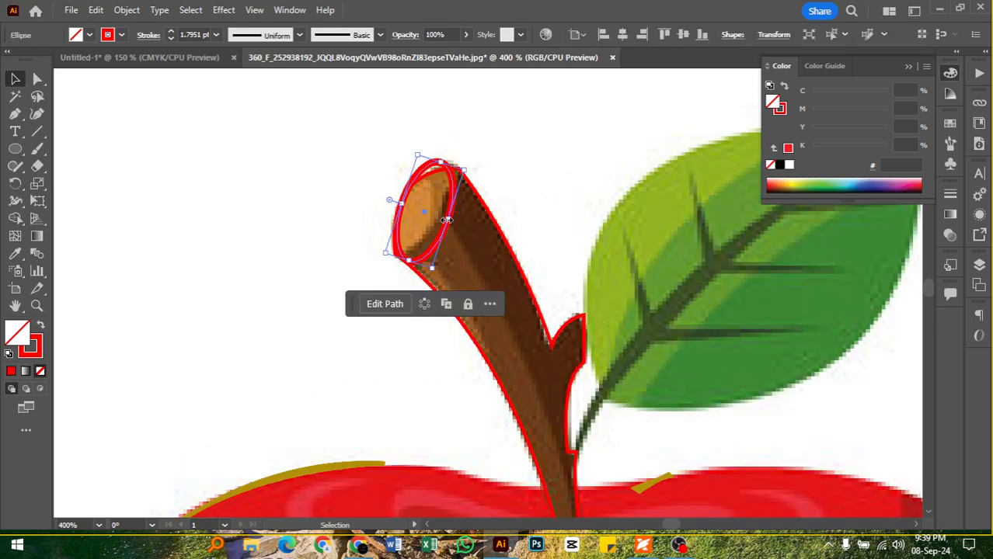
pyautogui.click(170, 36)
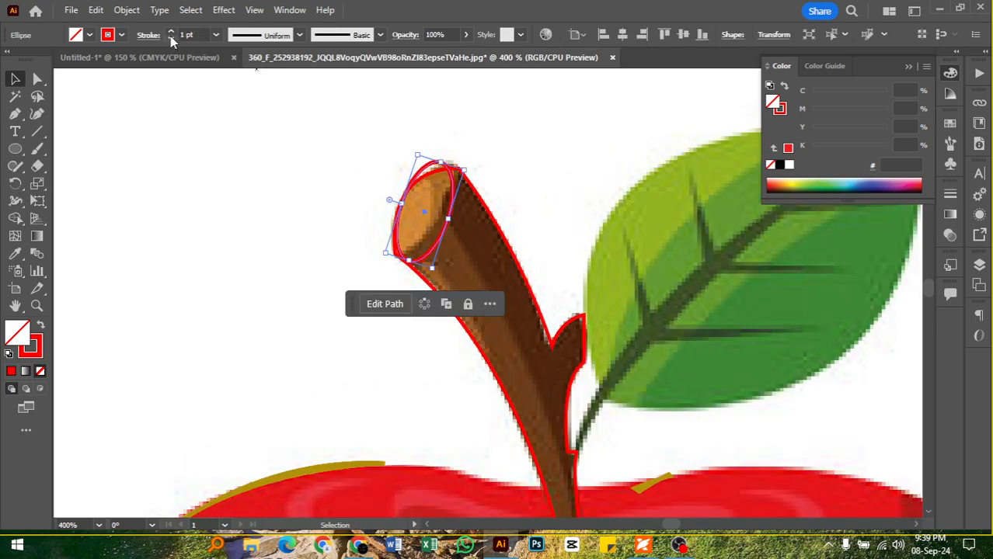
pyautogui.click(492, 159)
# Try to merge the cut-end ellipse and the stem outline into one shape with Shape Builder
pyautogui.moveTo(482, 153); pyautogui.dragTo(402, 200)
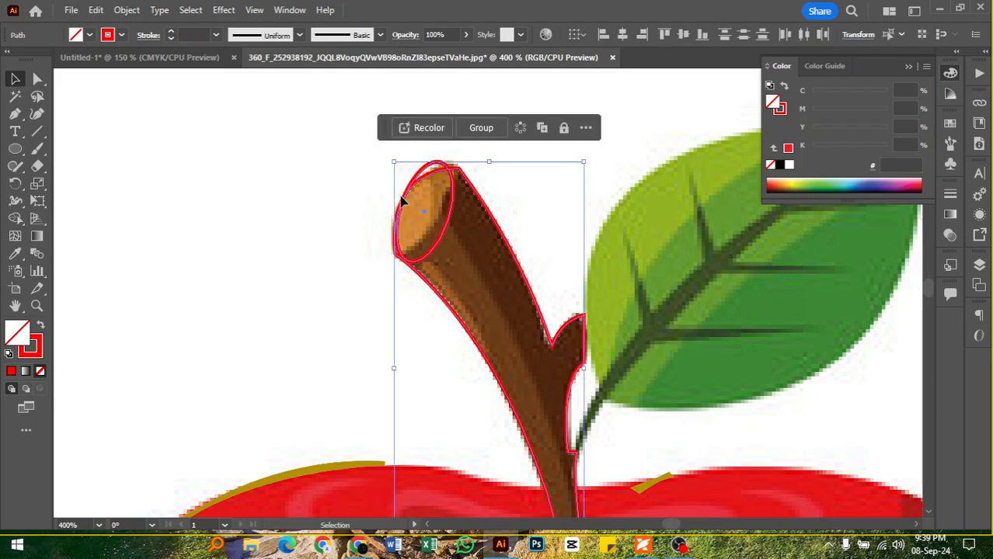
pyautogui.click(15, 219)
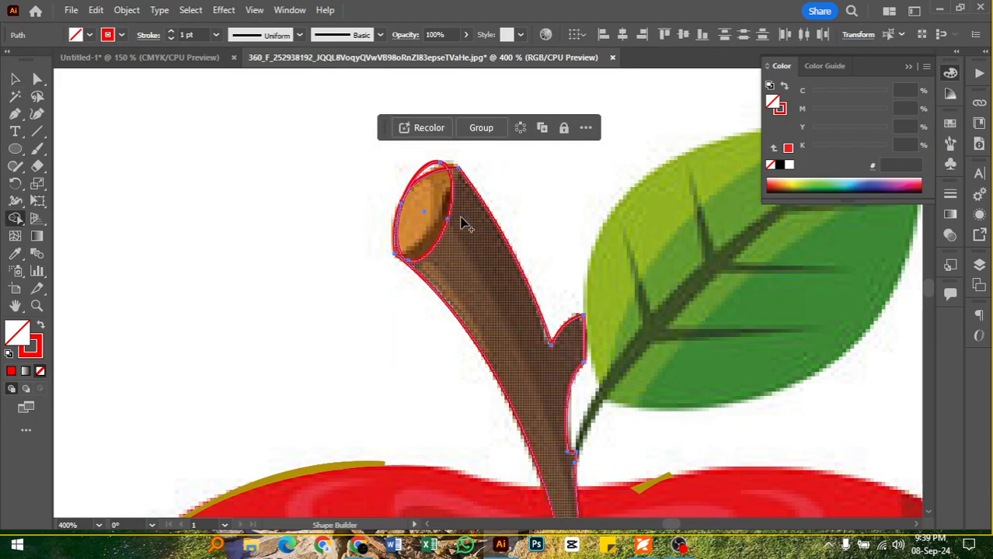
pyautogui.moveTo(433, 173); pyautogui.dragTo(457, 204)
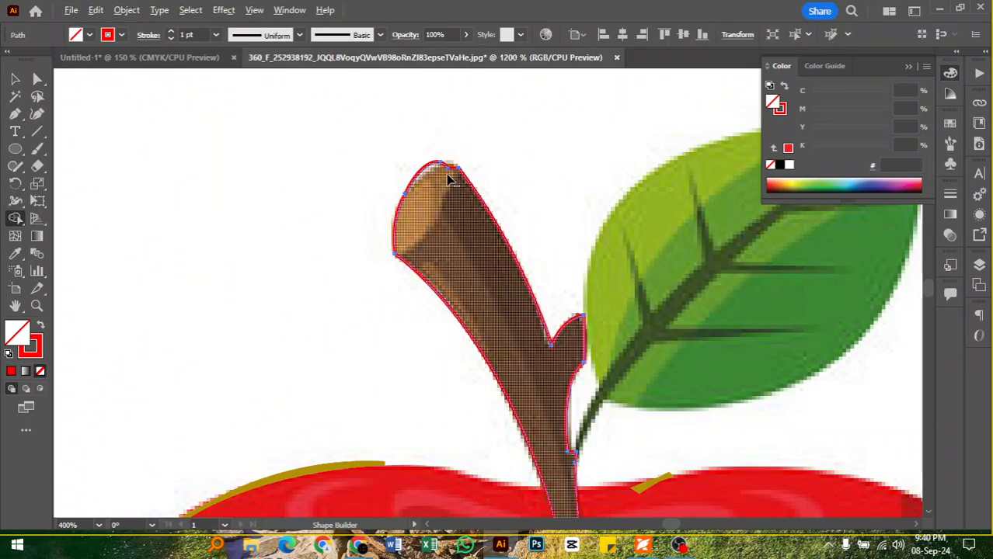
# Smooth the notch at the stem's upper corner by moving its anchor point outward with the Curvature tool
pyautogui.scroll(3, 450, 177)
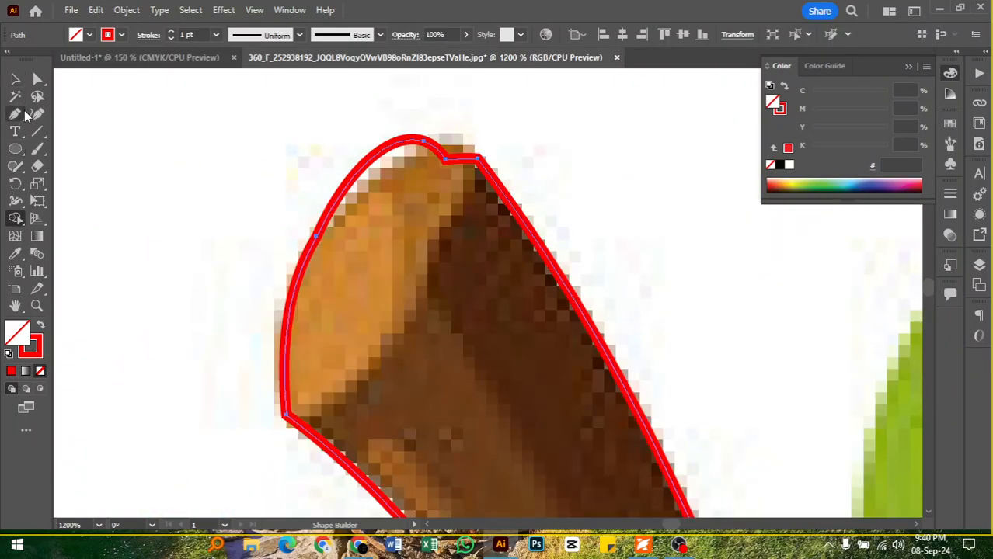
pyautogui.click(37, 113)
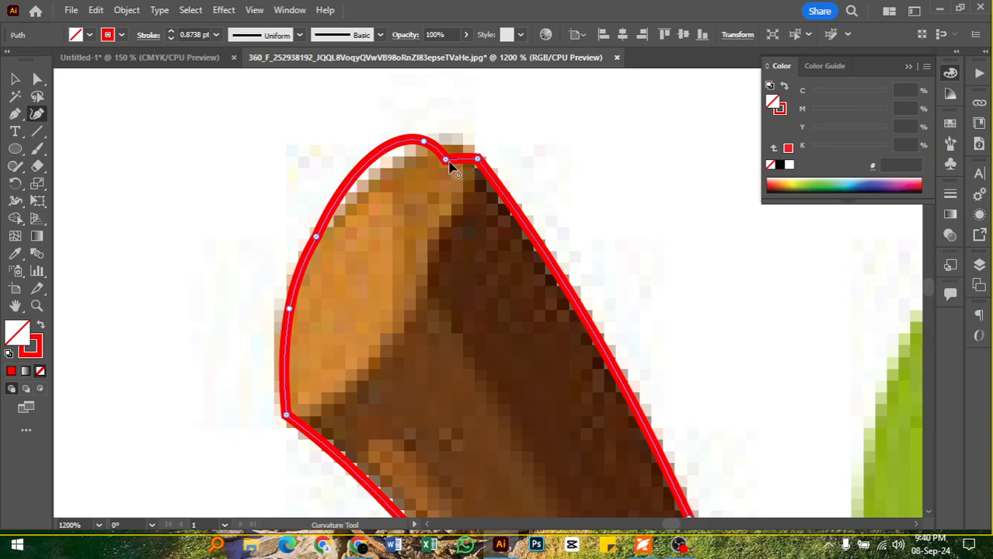
pyautogui.moveTo(446, 160); pyautogui.dragTo(453, 140)
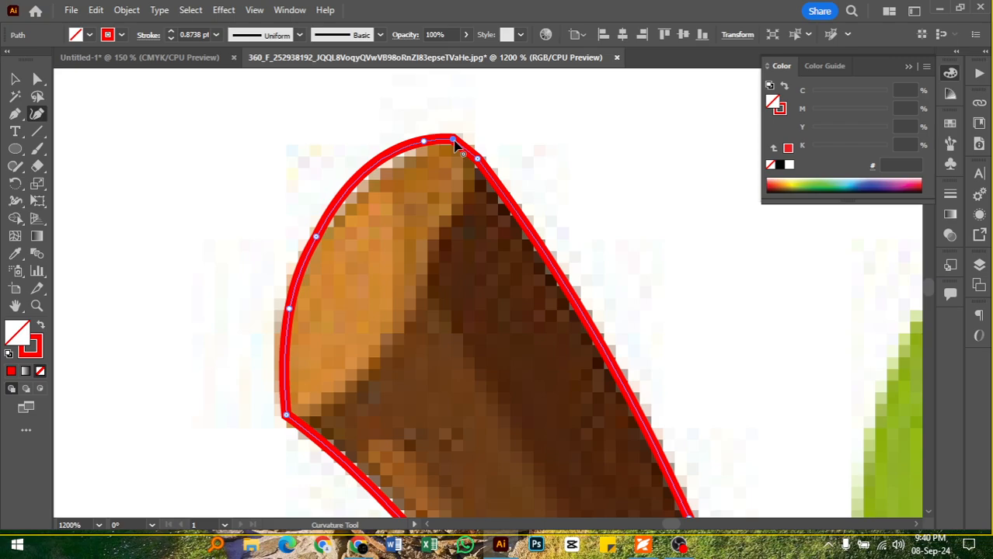
pyautogui.moveTo(454, 140); pyautogui.dragTo(460, 144)
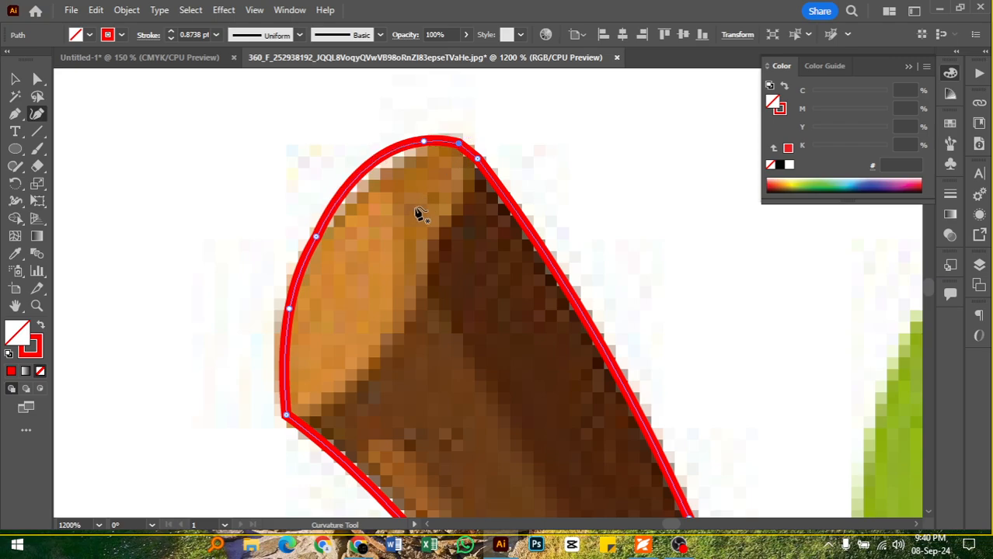
pyautogui.click(15, 78)
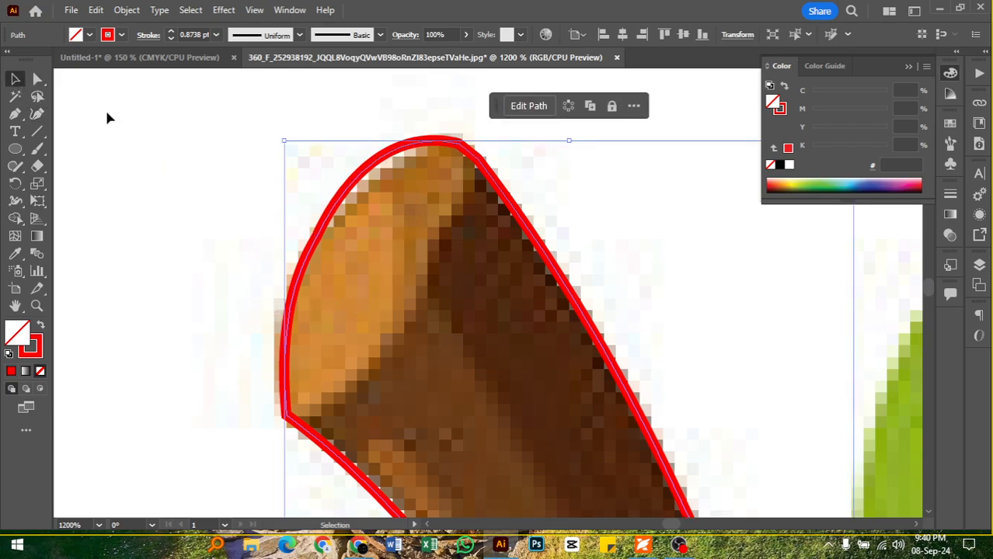
# Undo the corner reshaping and the merging of the ellipse with the stem
pyautogui.click(263, 162)
pyautogui.hotkey('ctrl', '-')
pyautogui.hotkey('ctrl', '-')
pyautogui.hotkey('ctrl', '-')
pyautogui.click(356, 198)
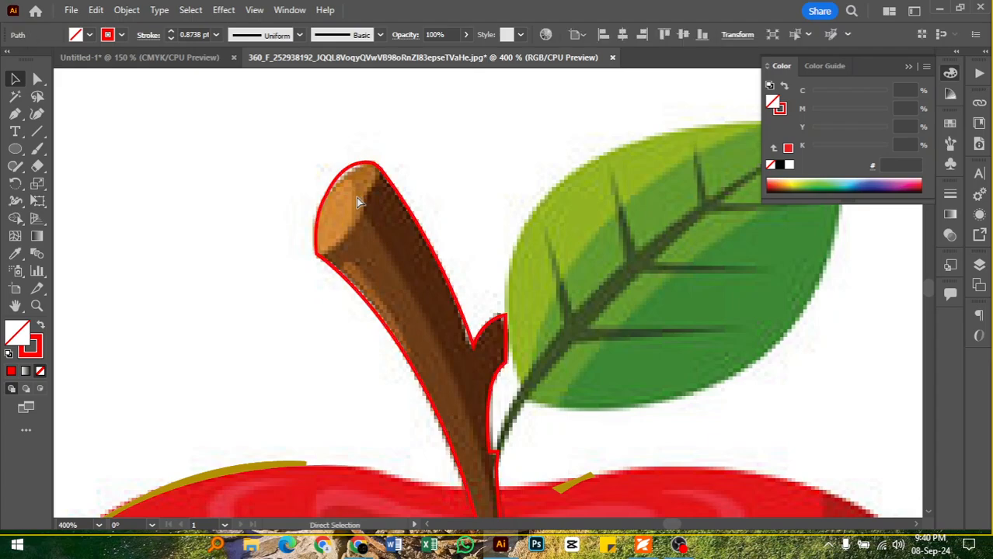
pyautogui.keyDown('shift'); pyautogui.click(356, 198); pyautogui.keyUp('shift')
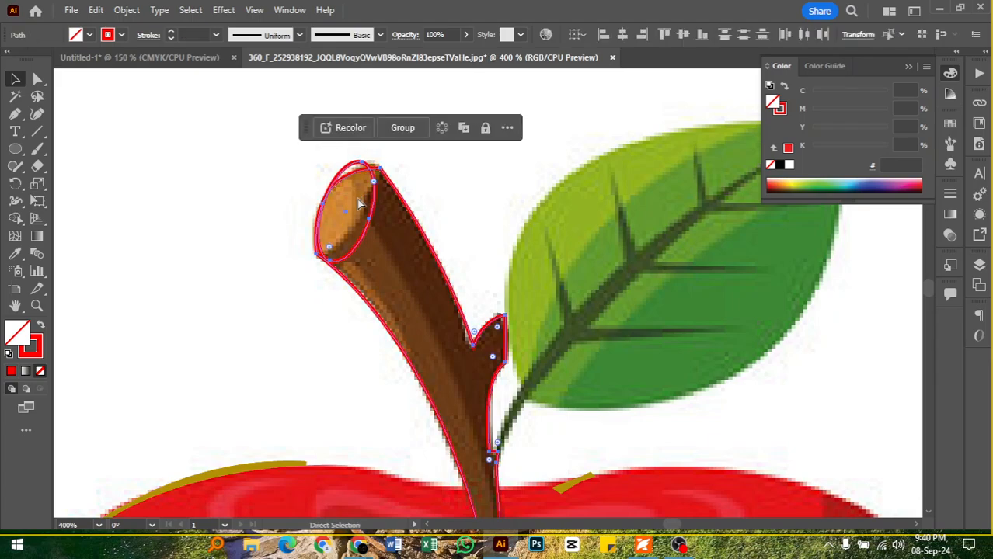
# Select the ellipse and stem outline and merge the overlapping regions inside the cut-end ellipse with Shape Builder, keeping the stem separate
pyautogui.scroll(1, 365, 172)
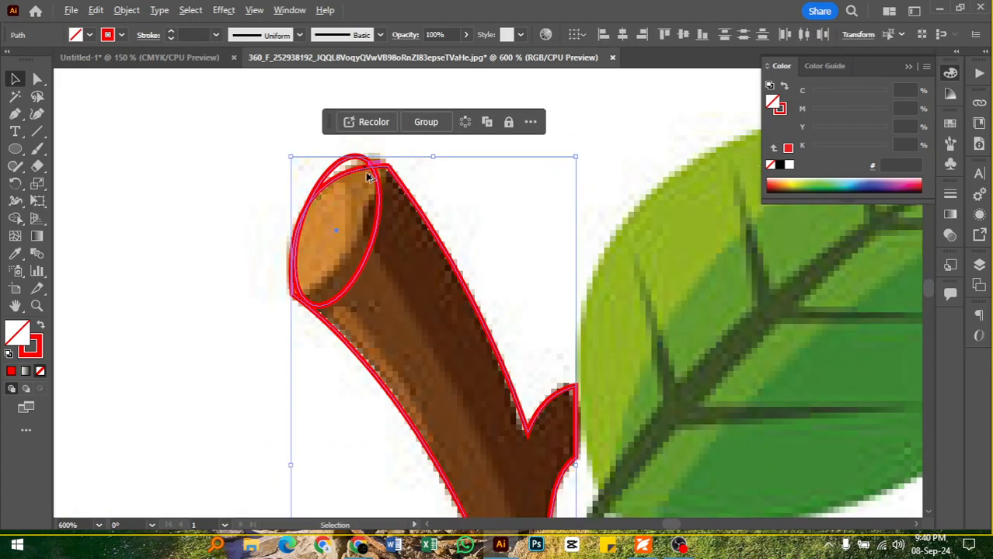
pyautogui.click(264, 144)
pyautogui.moveTo(327, 122); pyautogui.dragTo(444, 192)
pyautogui.click(15, 218)
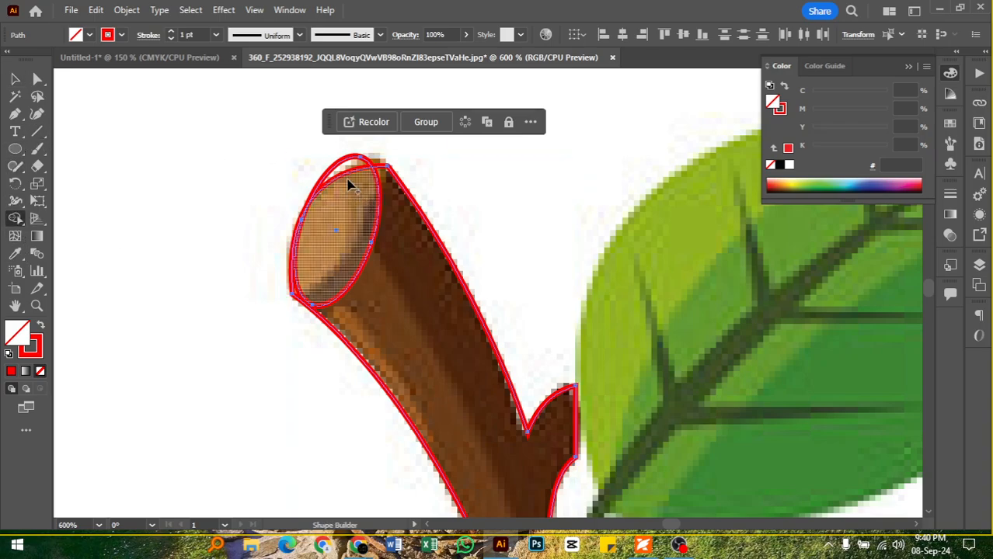
pyautogui.click(348, 186)
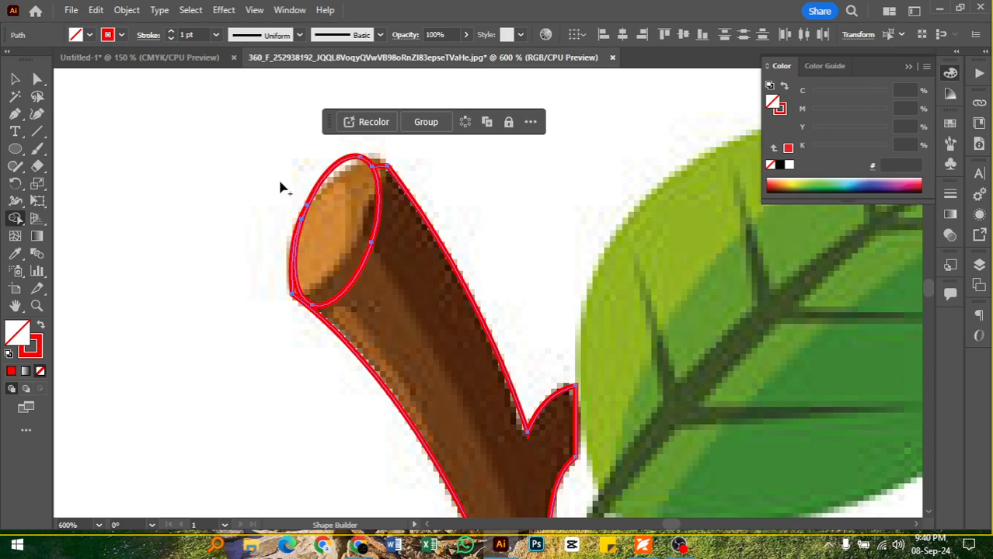
# Try to move the cut-end ellipse's upper anchor point outward with the Curvature tool, and undo the change
pyautogui.click(37, 114)
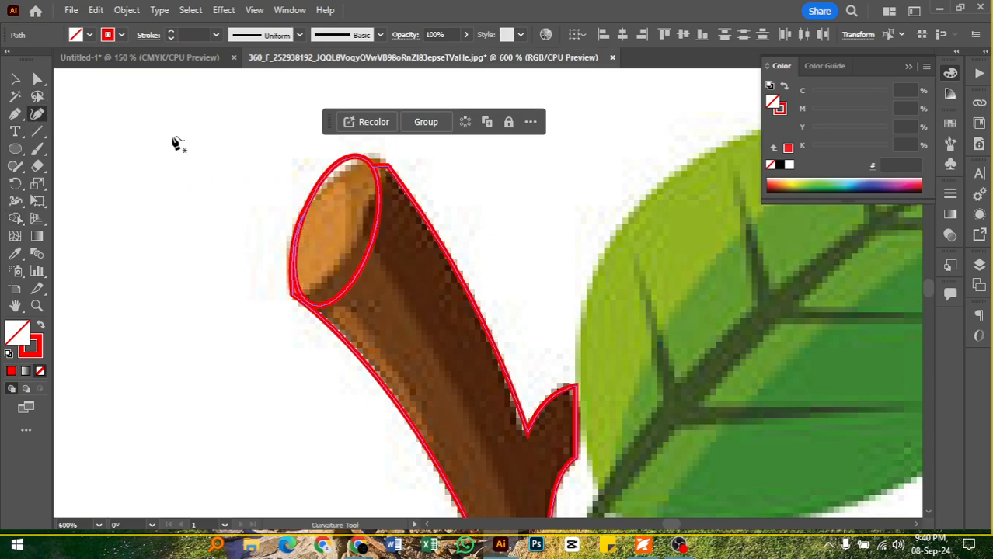
pyautogui.scroll(3, 372, 171)
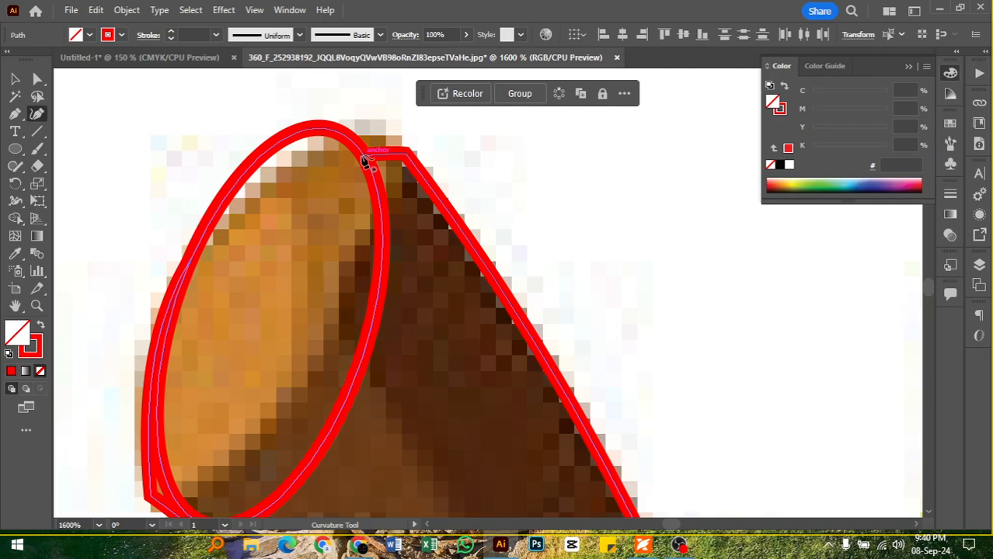
pyautogui.click(370, 152)
pyautogui.moveTo(372, 147); pyautogui.dragTo(376, 153)
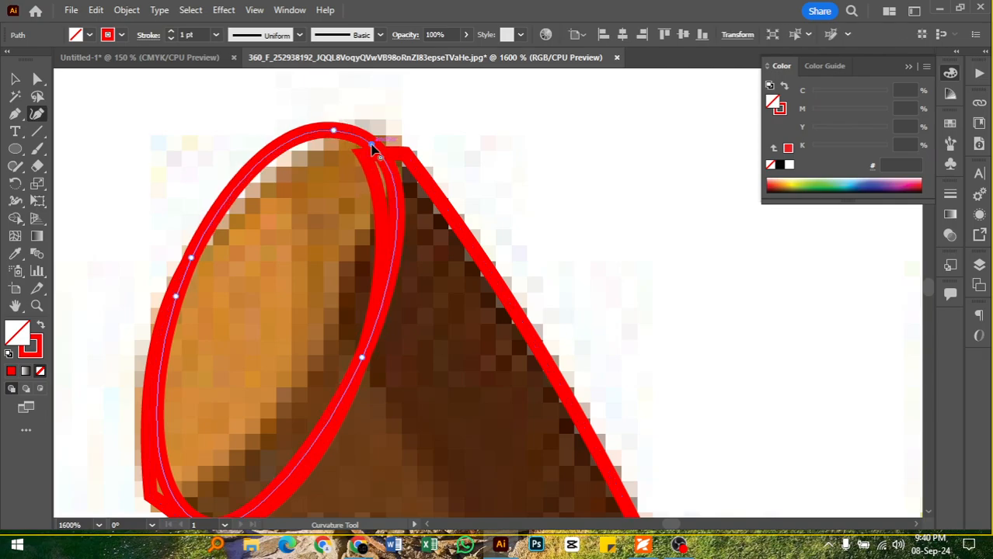
pyautogui.click(364, 167)
pyautogui.hotkey('ctrl', 'z')
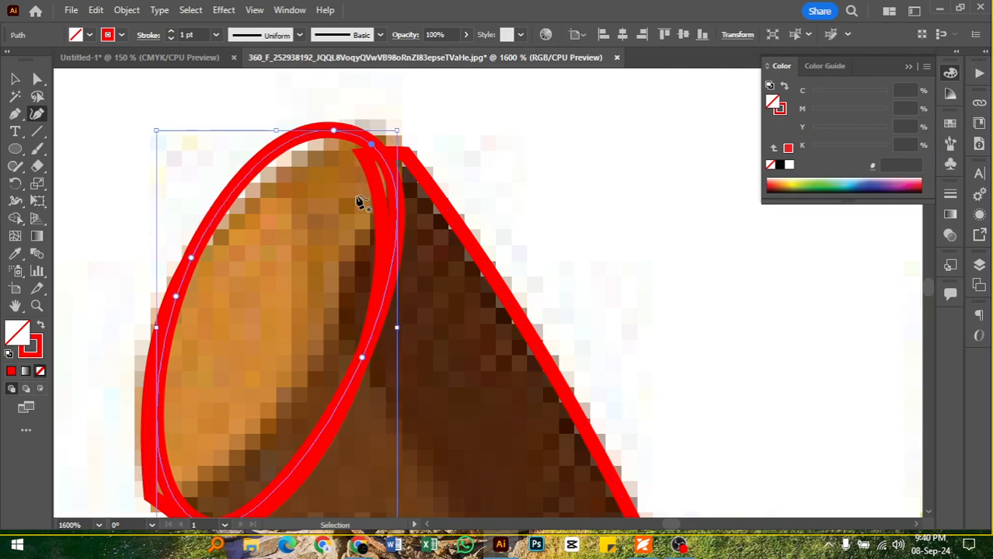
pyautogui.hotkey('ctrl', 'z')
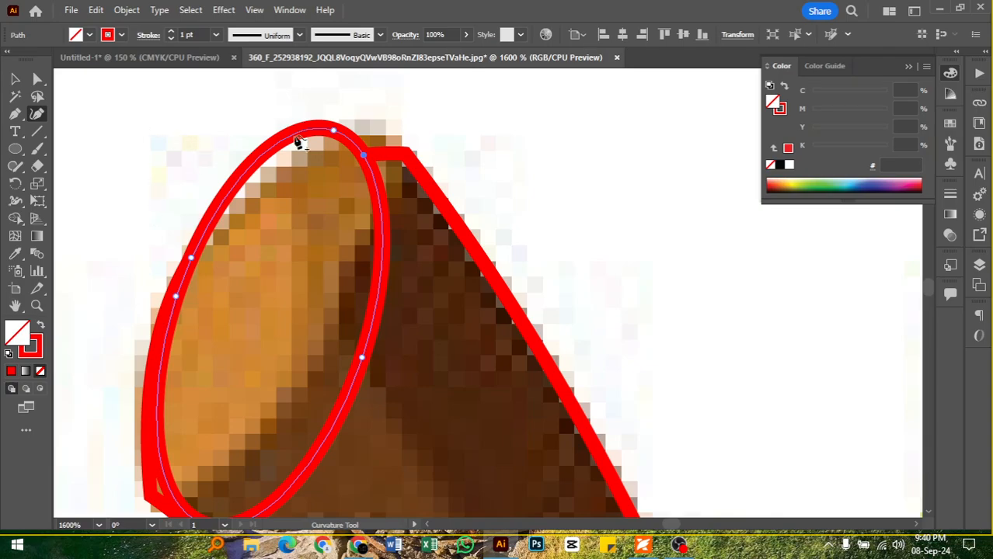
# Round the stem outline's upper corner by adding a point beside it with the Curvature tool, and deselect the outline
pyautogui.click(404, 153)
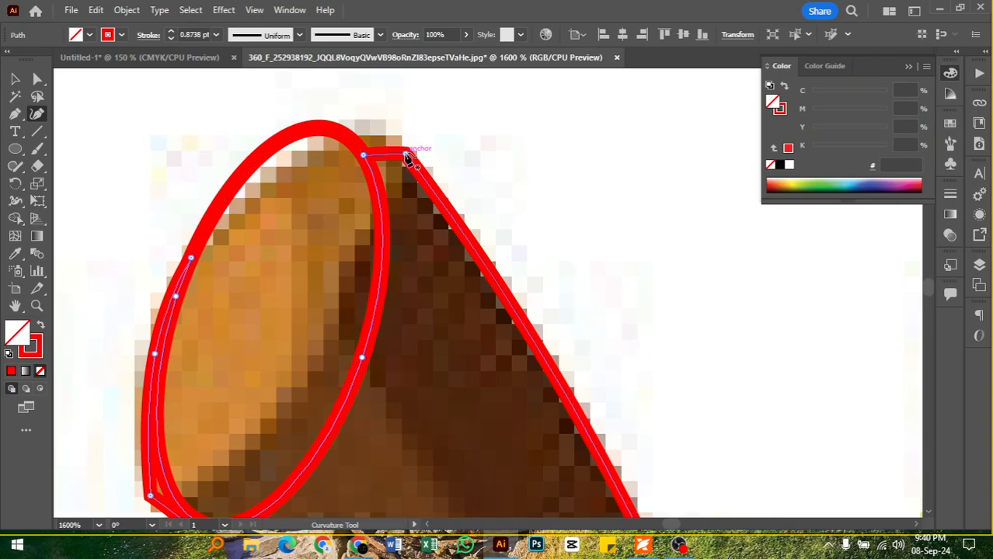
pyautogui.moveTo(406, 158); pyautogui.dragTo(433, 163)
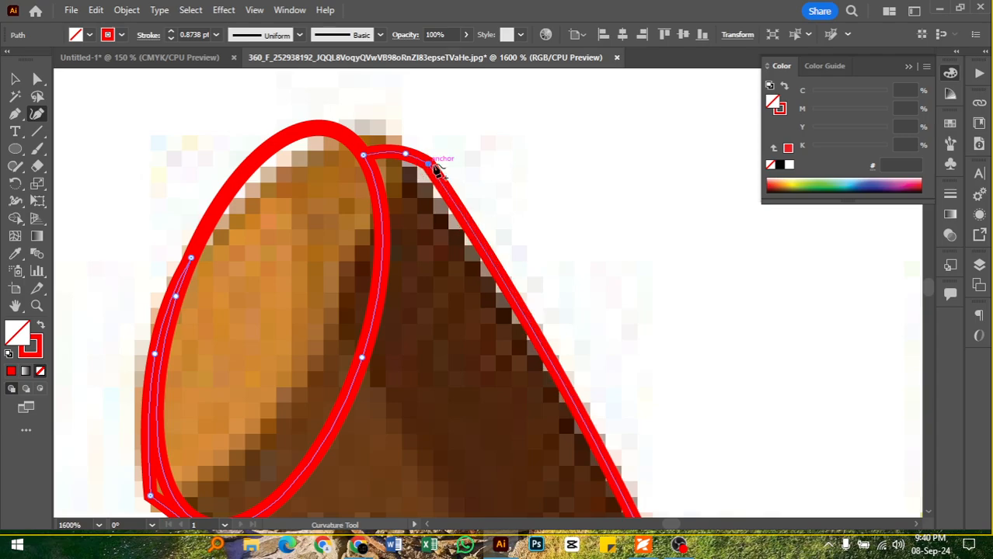
pyautogui.click(15, 78)
pyautogui.click(139, 127)
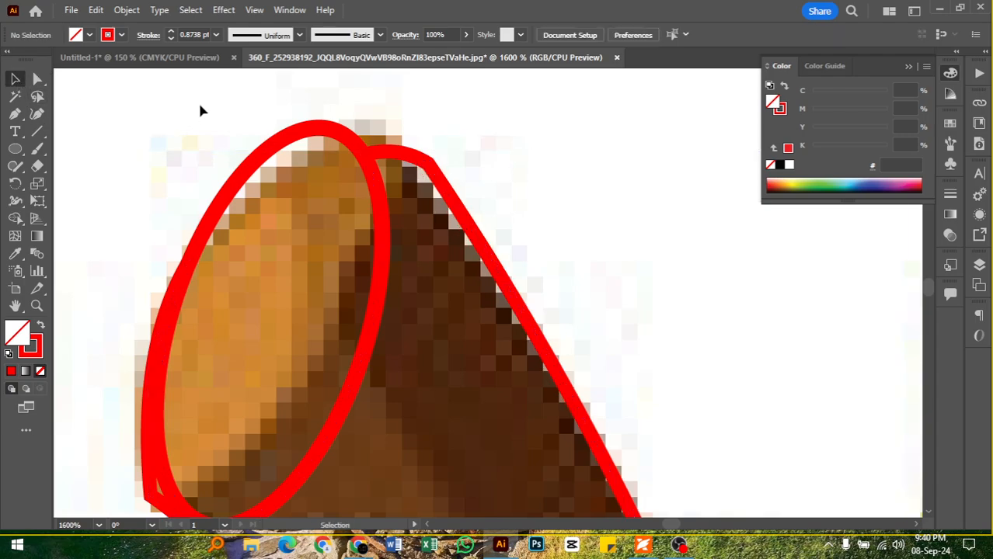
# Fill the cut-end ellipse with the orange-brown sampled from the image using the Eyedropper, and deselect it
pyautogui.scroll(-6, 483, 208)
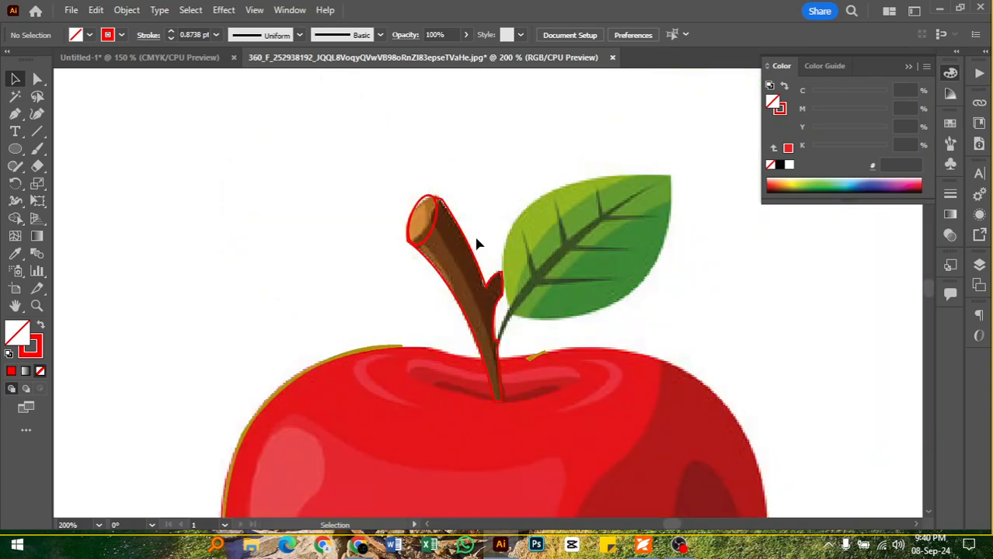
pyautogui.scroll(1, 459, 246)
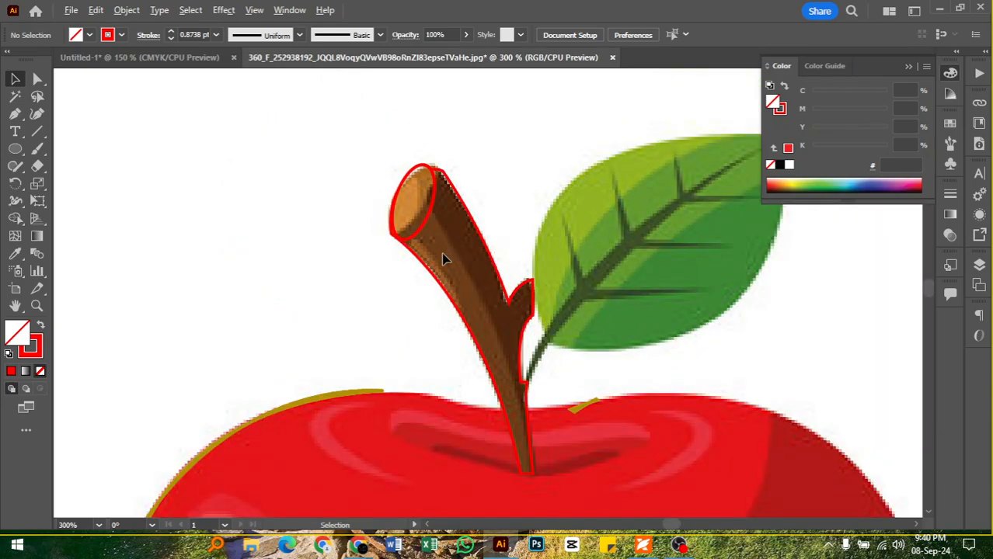
pyautogui.click(414, 172)
pyautogui.press('i')
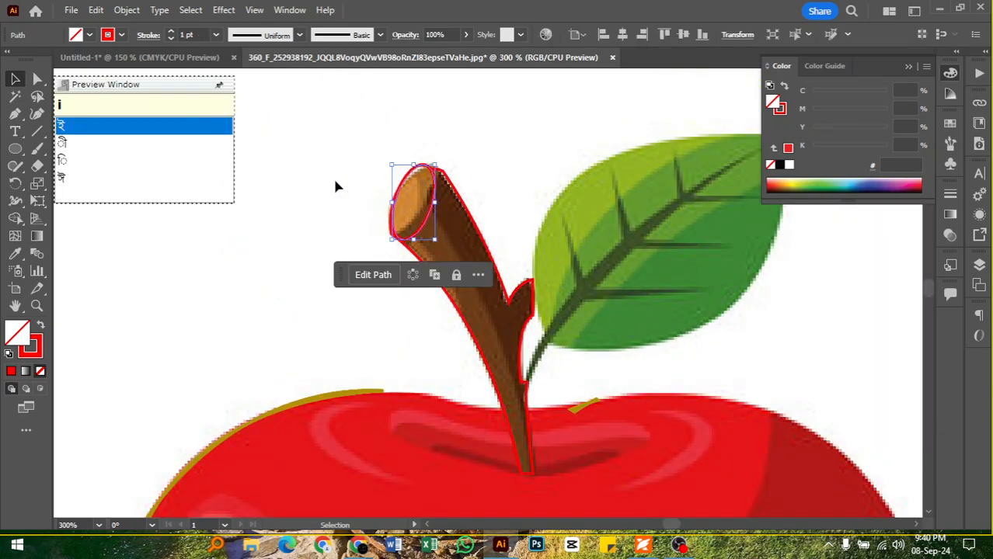
pyautogui.press('F12')
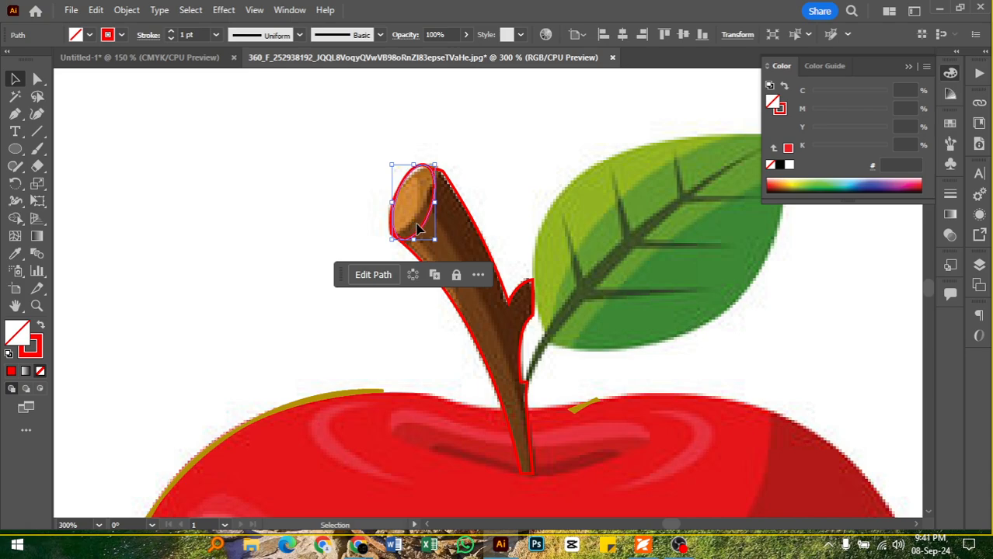
pyautogui.press('i')
pyautogui.click(421, 199)
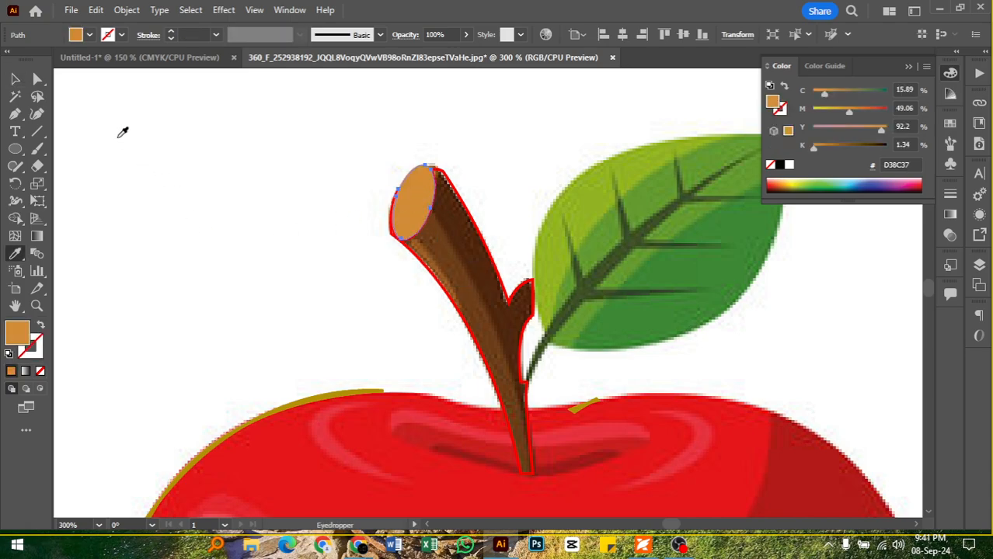
pyautogui.click(15, 79)
pyautogui.click(528, 169)
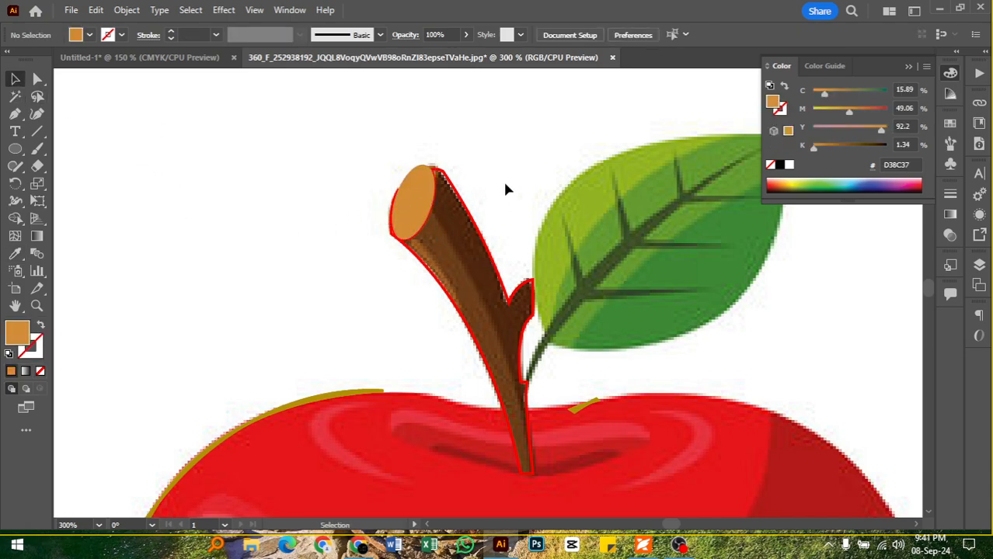
# Try filling the stem outline with the dark brown sampled from the image, and undo the fill
pyautogui.click(481, 244)
pyautogui.press('i')
pyautogui.click(473, 248)
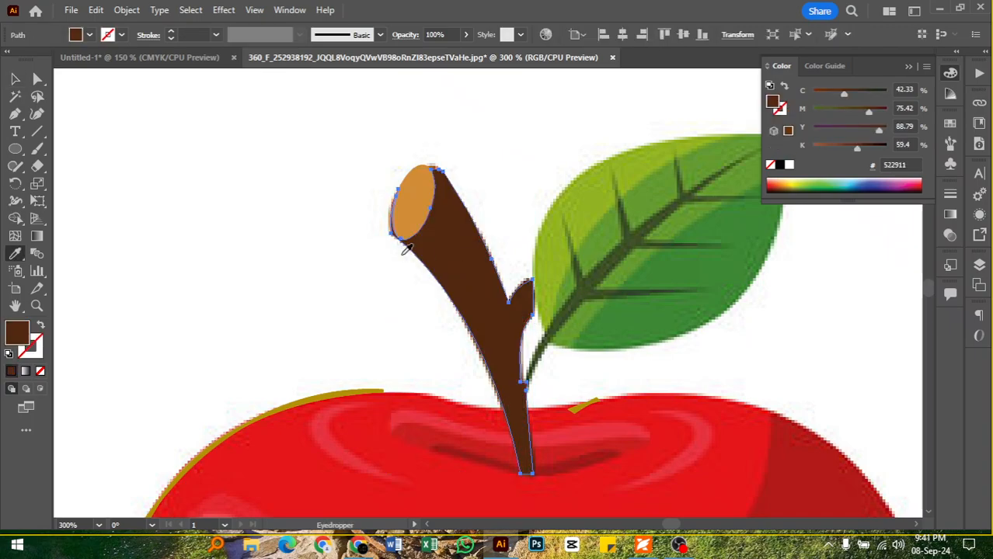
pyautogui.hotkey('ctrl', 'z')
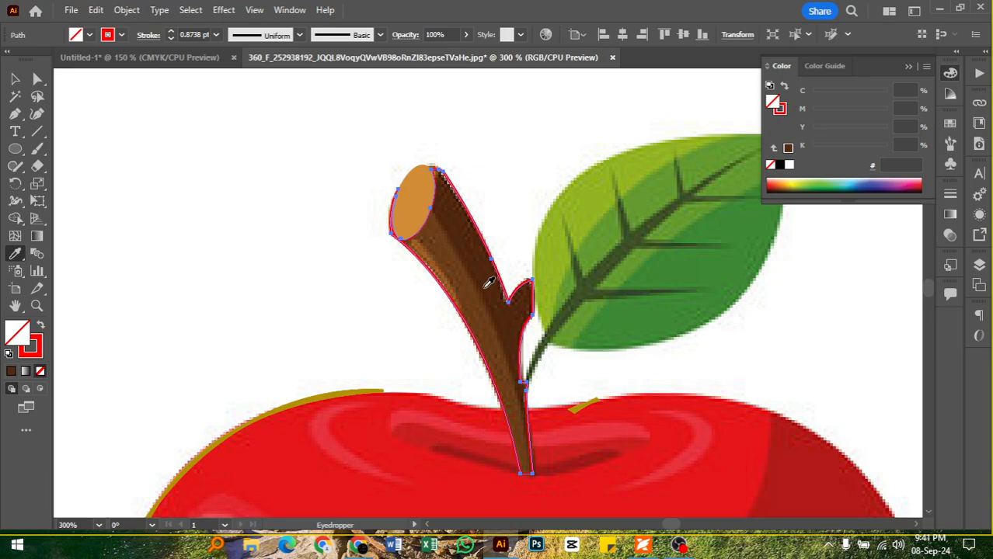
# Start the dark shading shape with the Pen tool, curving from inside the cut end along the colour boundary to the stem's base
pyautogui.click(15, 113)
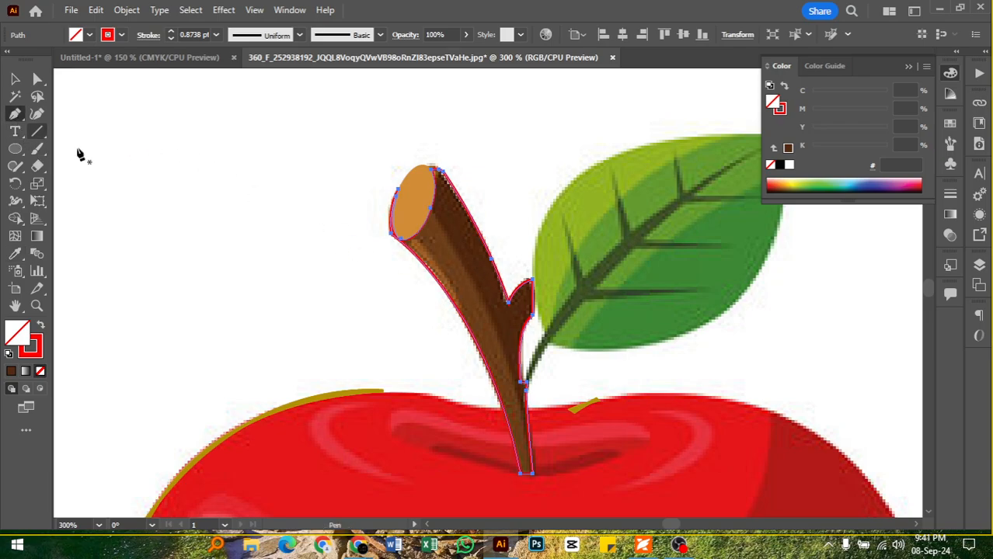
pyautogui.click(421, 203)
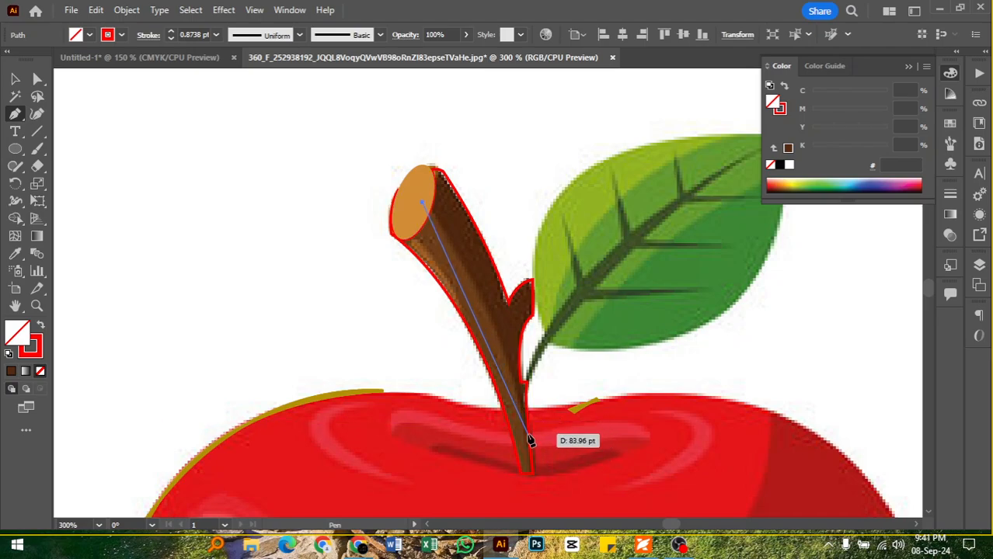
pyautogui.moveTo(528, 436); pyautogui.dragTo(537, 349)
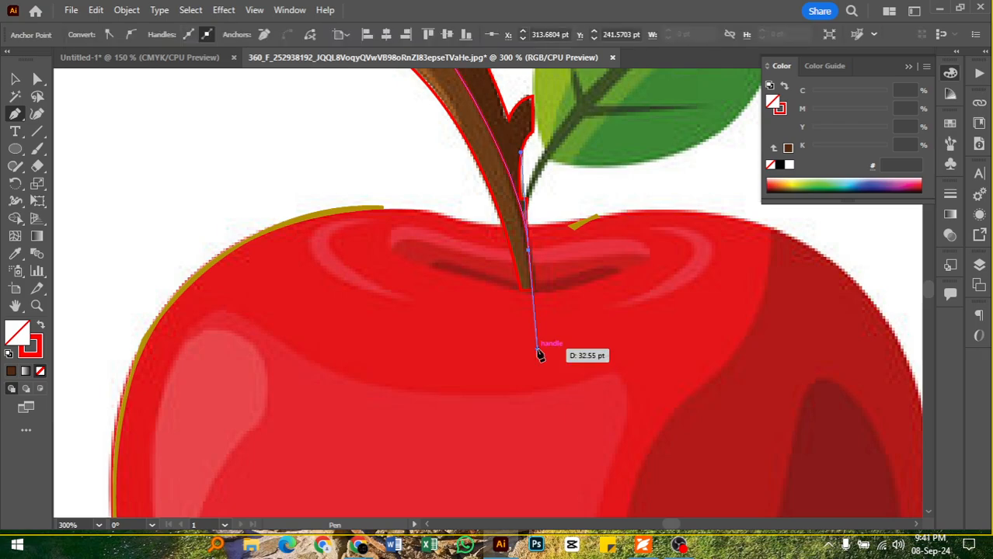
pyautogui.click(529, 252)
# Continue the shading path up the stem's right edge, curving to the lower corner of the side twig
pyautogui.scroll(5, 543, 289)
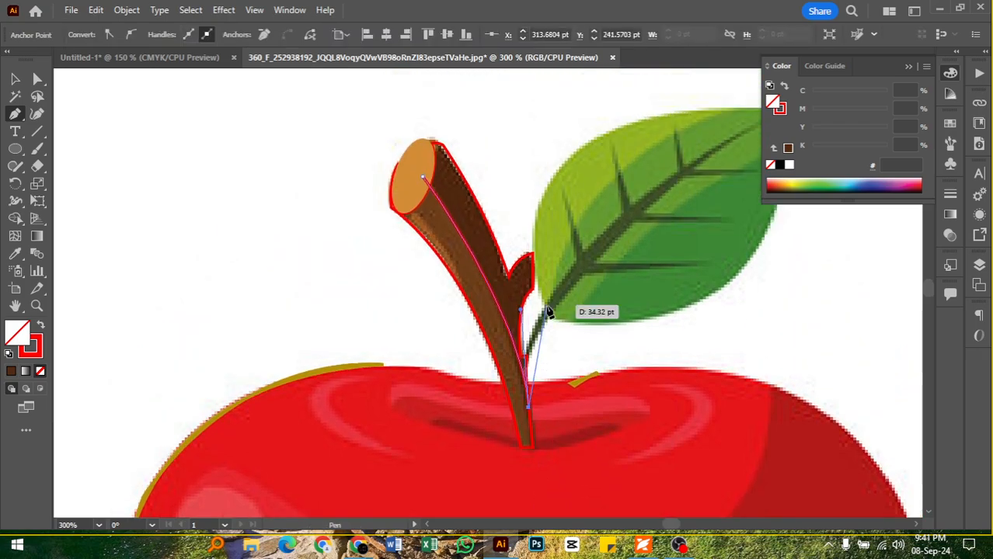
pyautogui.scroll(3, 530, 376)
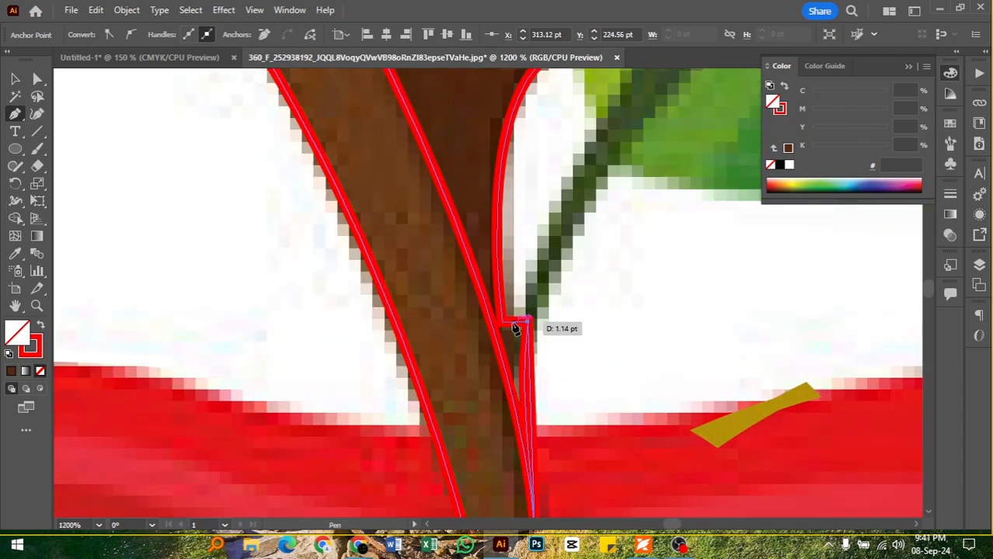
pyautogui.scroll(3, 507, 327)
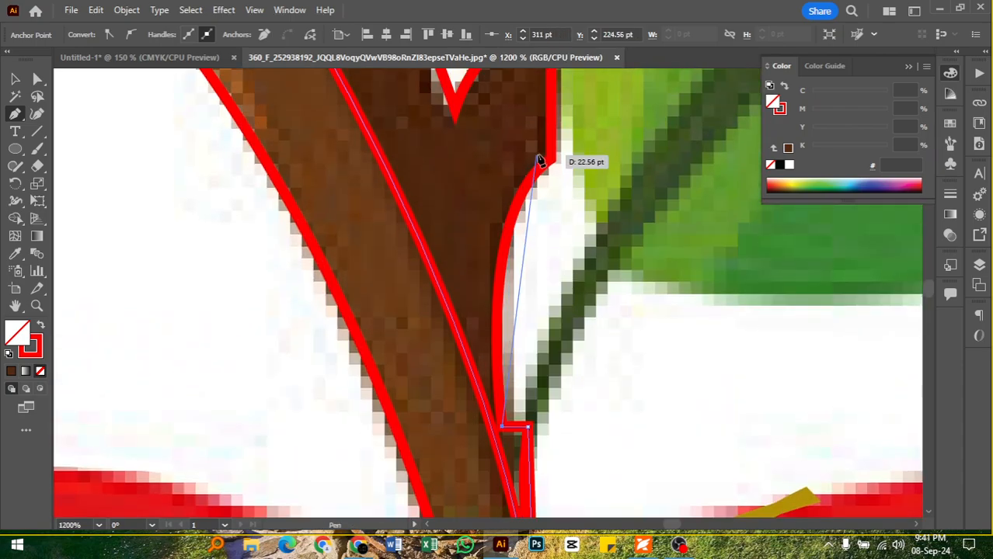
pyautogui.moveTo(550, 159); pyautogui.dragTo(588, 262)
pyautogui.scroll(3, 588, 262)
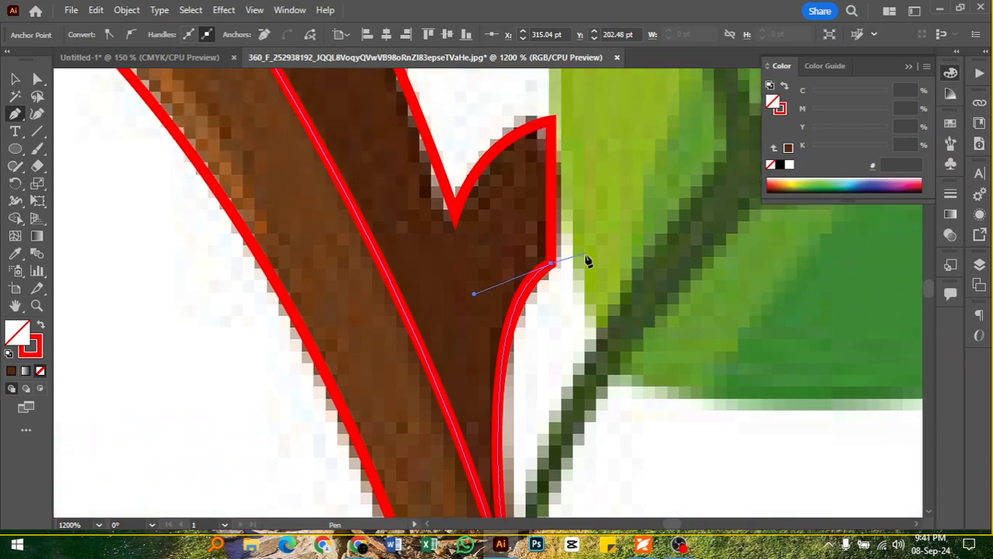
# Trace the side twig's straight end and curved upper edge down to the fork, ending in a corner point
pyautogui.click(554, 120)
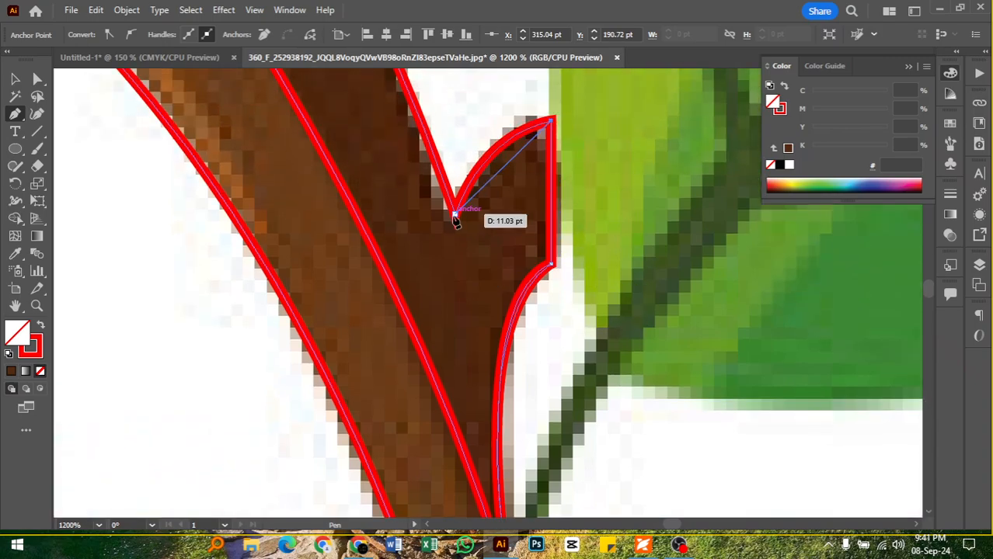
pyautogui.moveTo(457, 221); pyautogui.dragTo(436, 295)
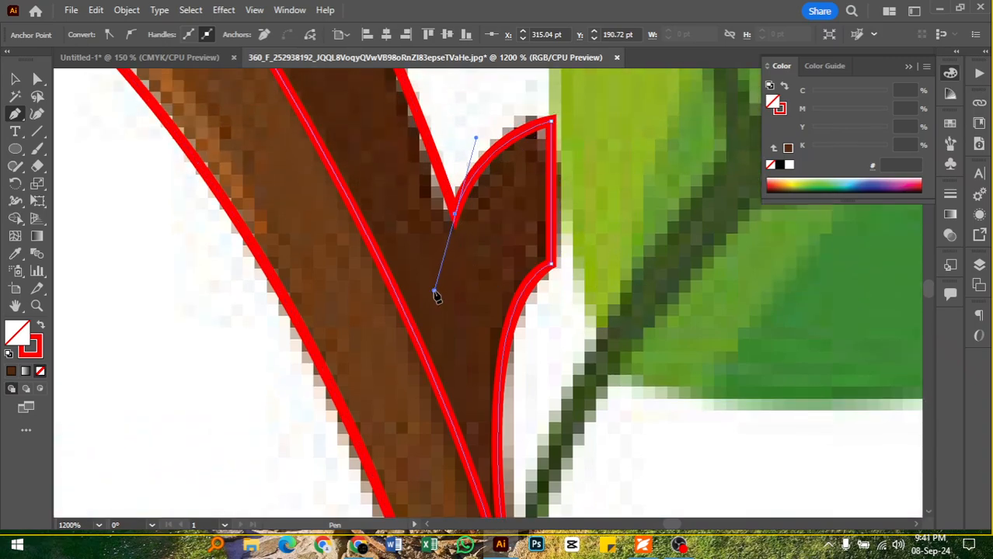
pyautogui.click(456, 217)
pyautogui.scroll(2, 467, 233)
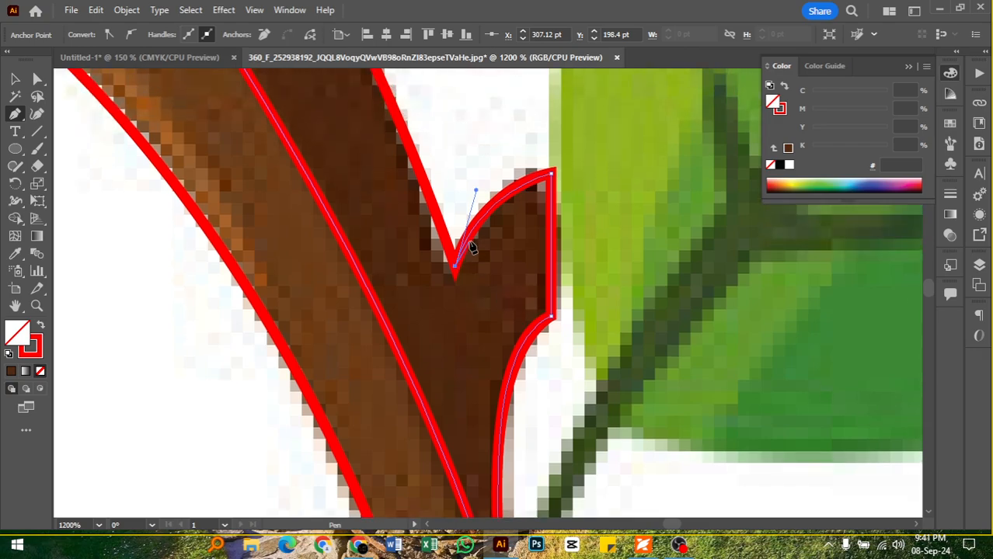
# Continue the shading path from the fork along the stem's right edge to its upper corner with a curved segment
pyautogui.scroll(8, 470, 245)
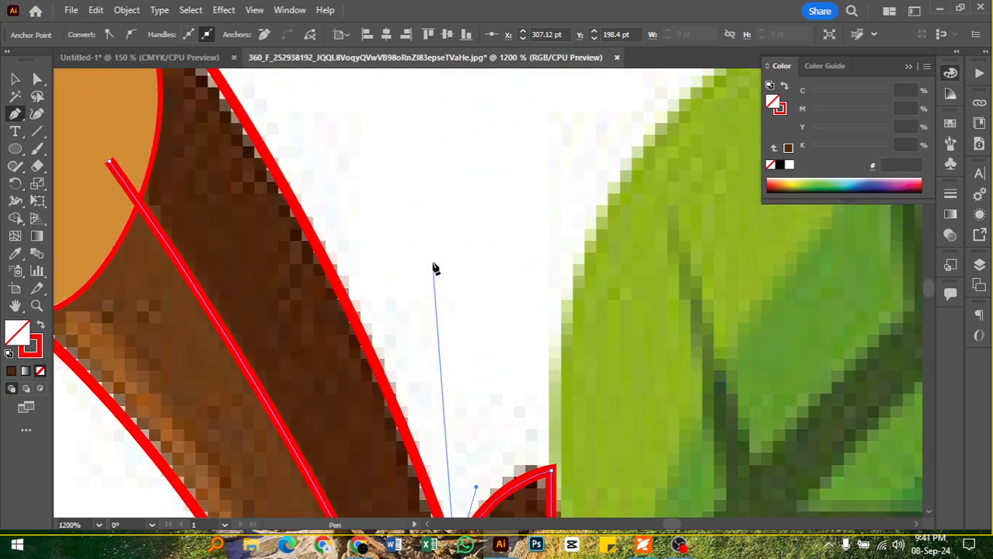
pyautogui.scroll(2, 435, 268)
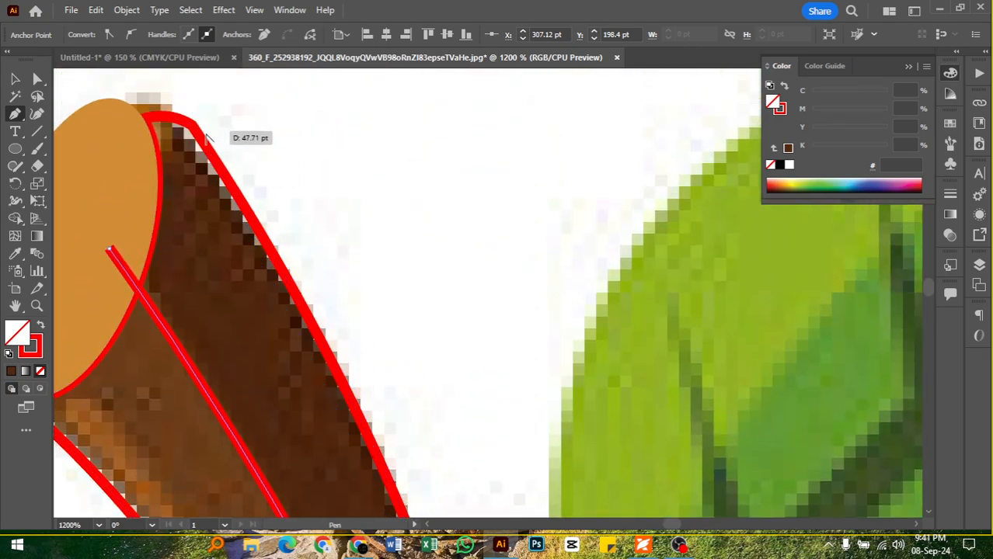
pyautogui.scroll(-2, 206, 138)
pyautogui.scroll(-1, 213, 142)
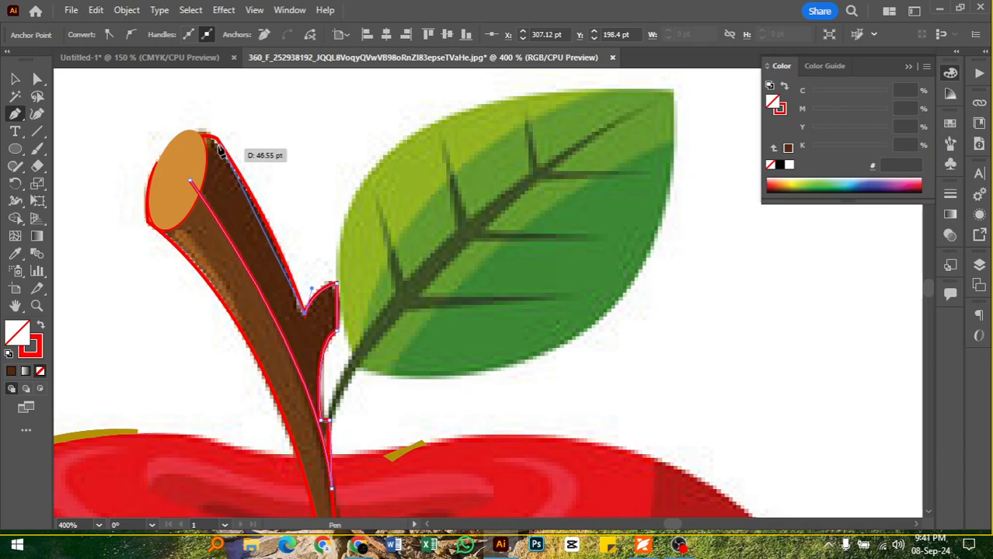
pyautogui.moveTo(218, 140); pyautogui.dragTo(197, 123)
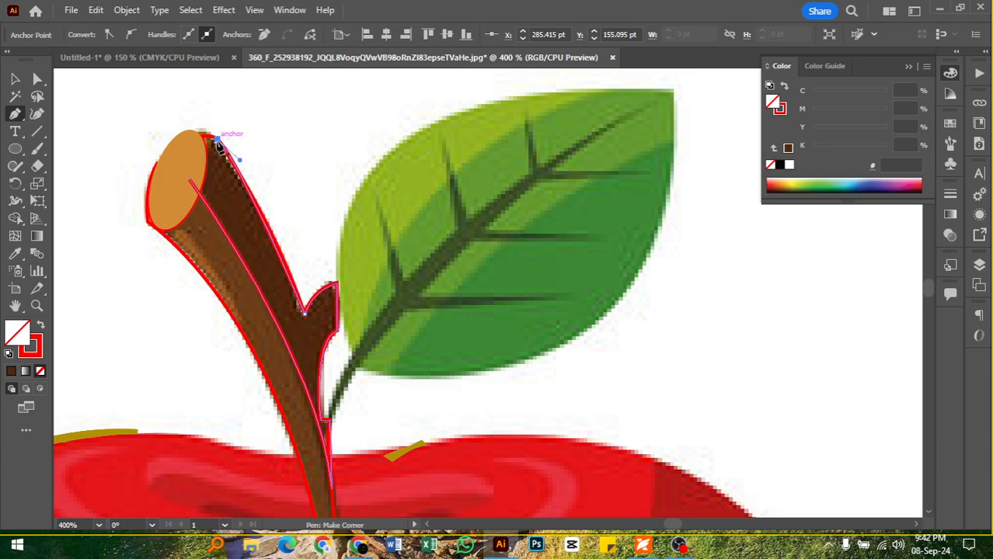
pyautogui.click(219, 143)
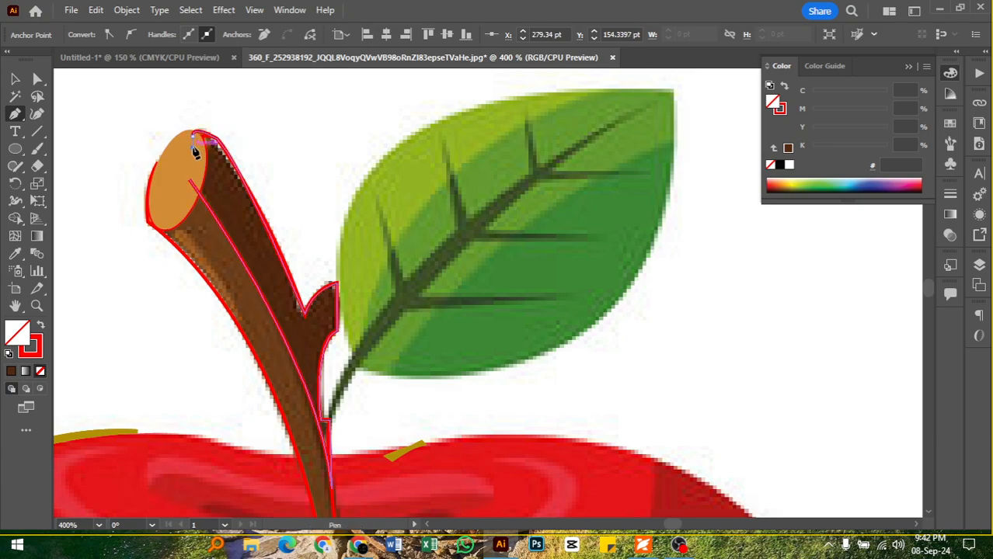
# Curve the shading path over the stem's top into the cut-end ellipse and close it at its starting point
pyautogui.moveTo(193, 148); pyautogui.dragTo(193, 147)
pyautogui.hotkey('ctrl', 'z')
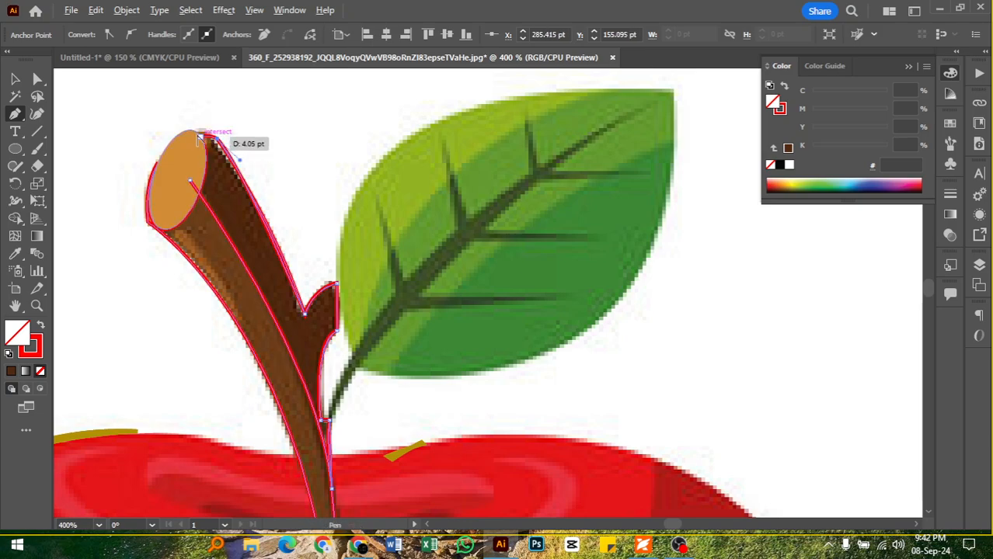
pyautogui.scroll(3, 200, 138)
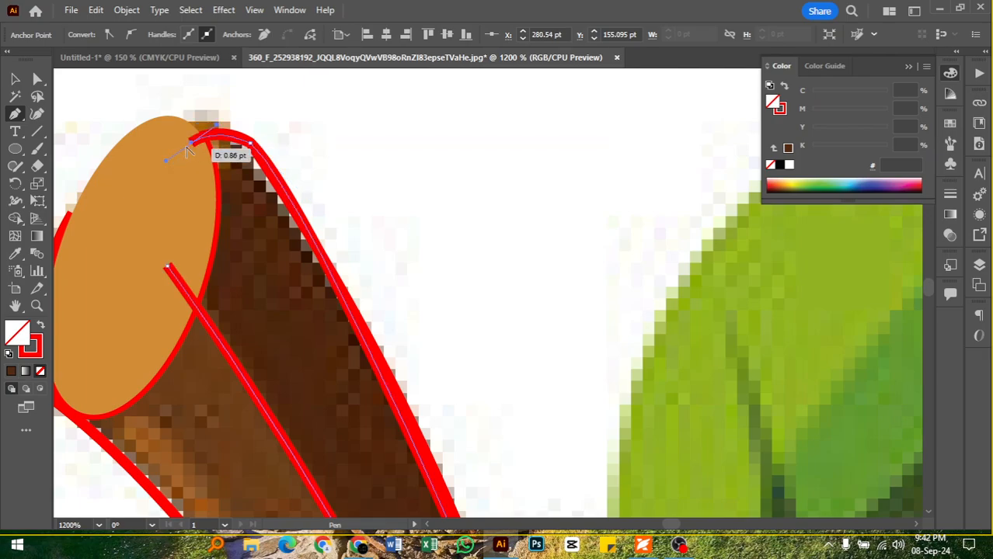
pyautogui.click(191, 142)
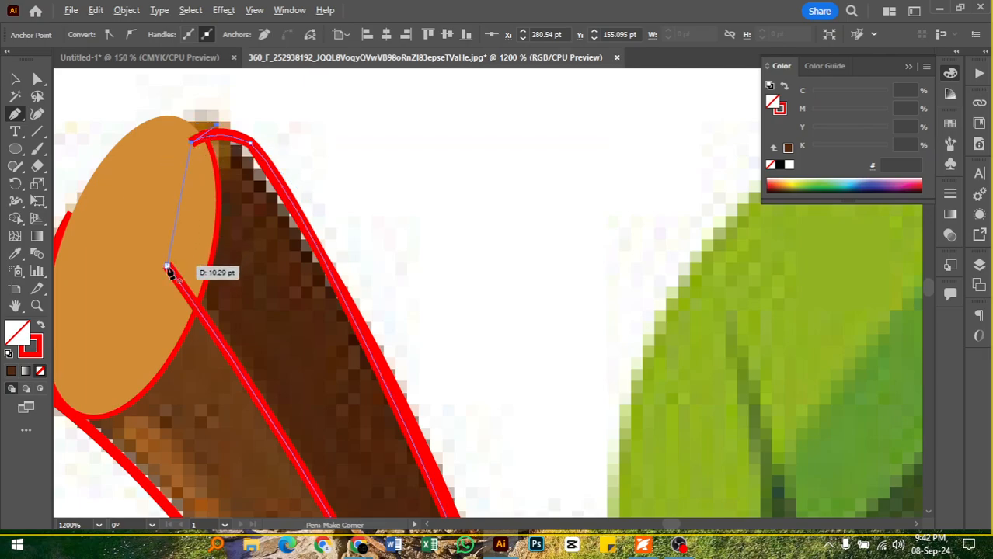
pyautogui.click(166, 268)
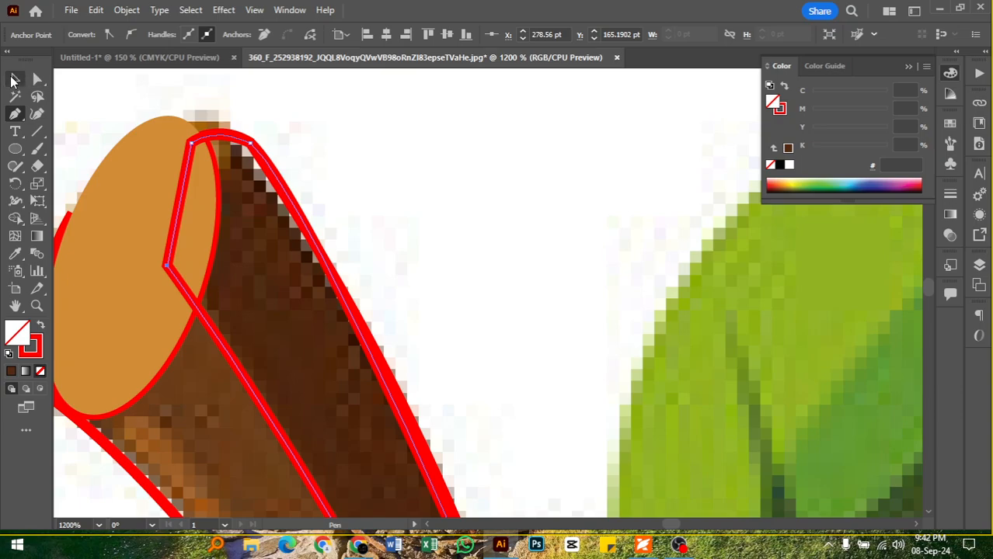
# Fill the closed stem shading path with the dark brown sampled from the stem image (522911), then deselect it
pyautogui.click(14, 79)
pyautogui.press('i')
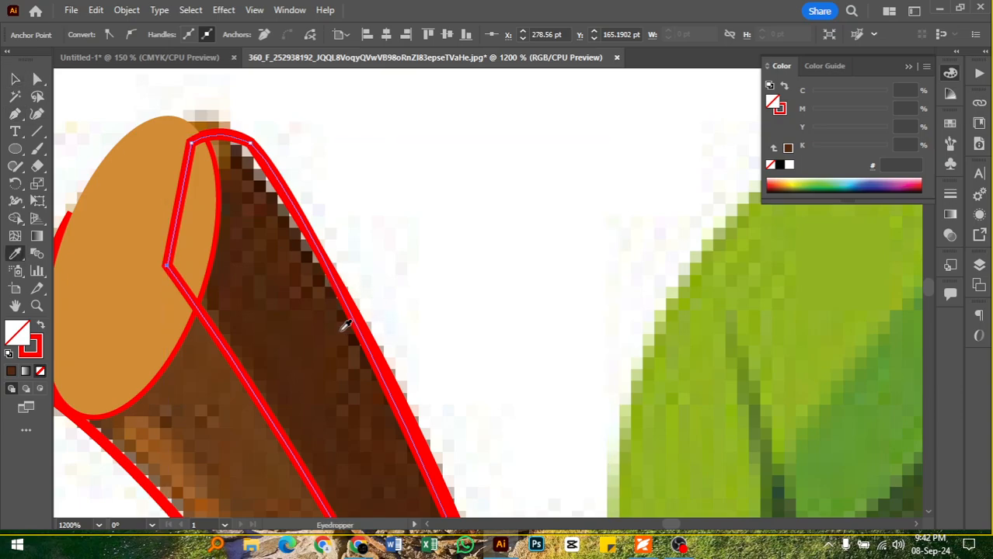
pyautogui.click(341, 331)
pyautogui.press('v')
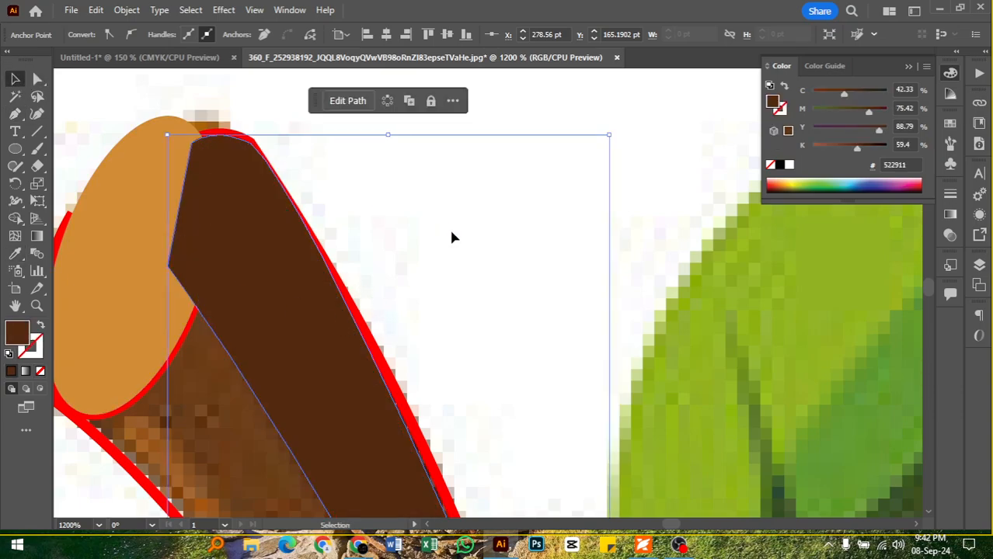
pyautogui.click(452, 237)
# Fill the main stem outline with the mid brown sampled from the image (6D3A17), removing its red stroke
pyautogui.click(134, 480)
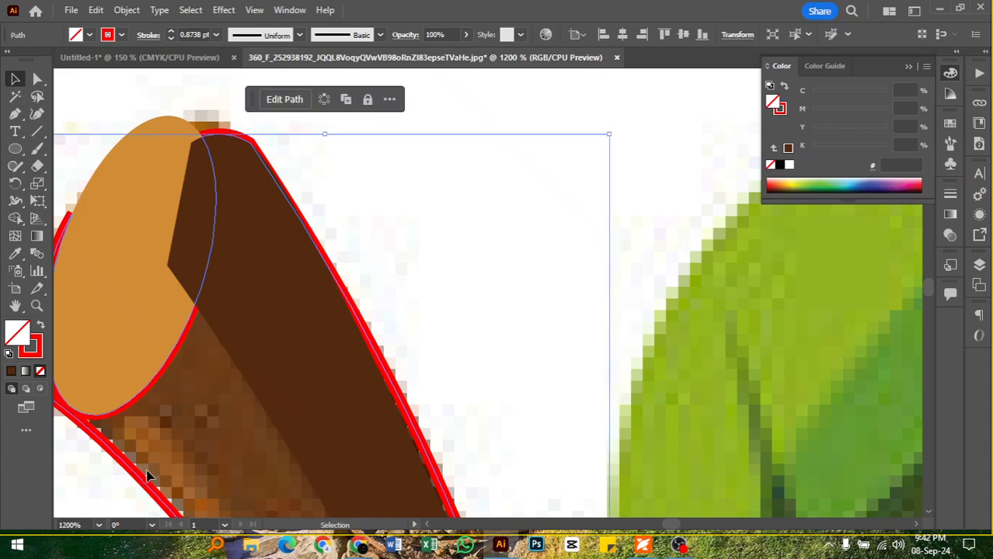
pyautogui.press('i')
pyautogui.click(225, 439)
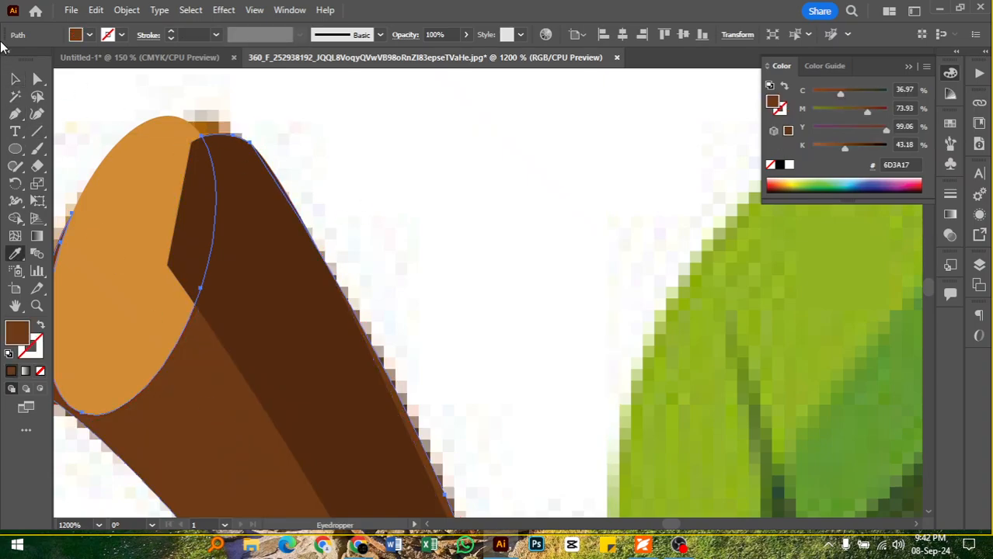
pyautogui.press('v')
pyautogui.click(487, 99)
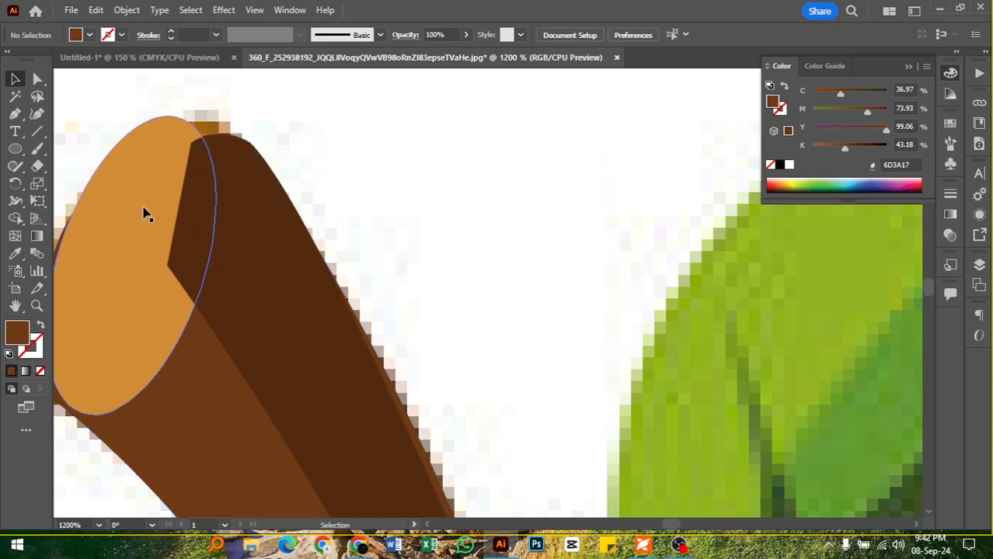
# Select the stem, its shading and the cut-end ellipse together and group them
pyautogui.click(115, 206)
pyautogui.keyDown('alt'); pyautogui.scroll(-3, 269, 237); pyautogui.keyUp('alt')
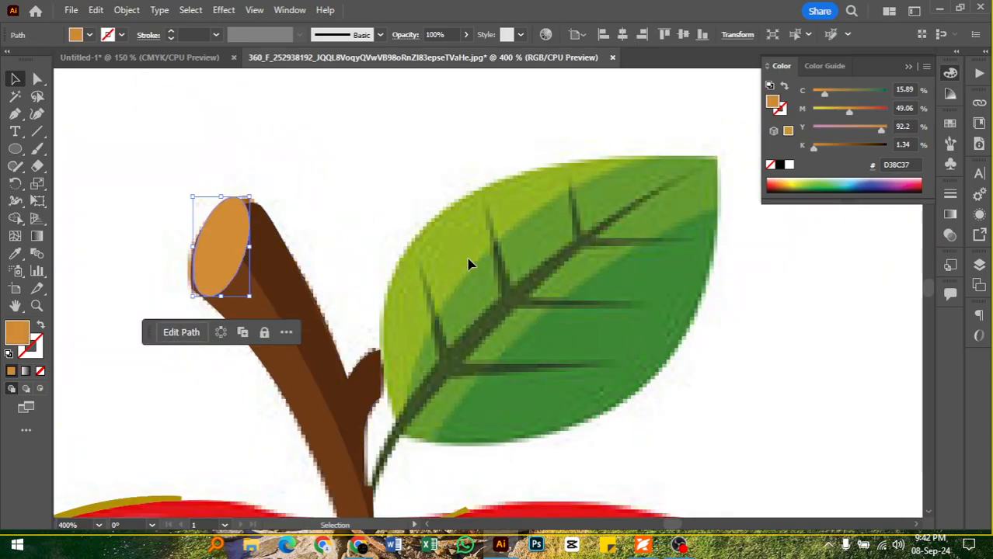
pyautogui.click(384, 172)
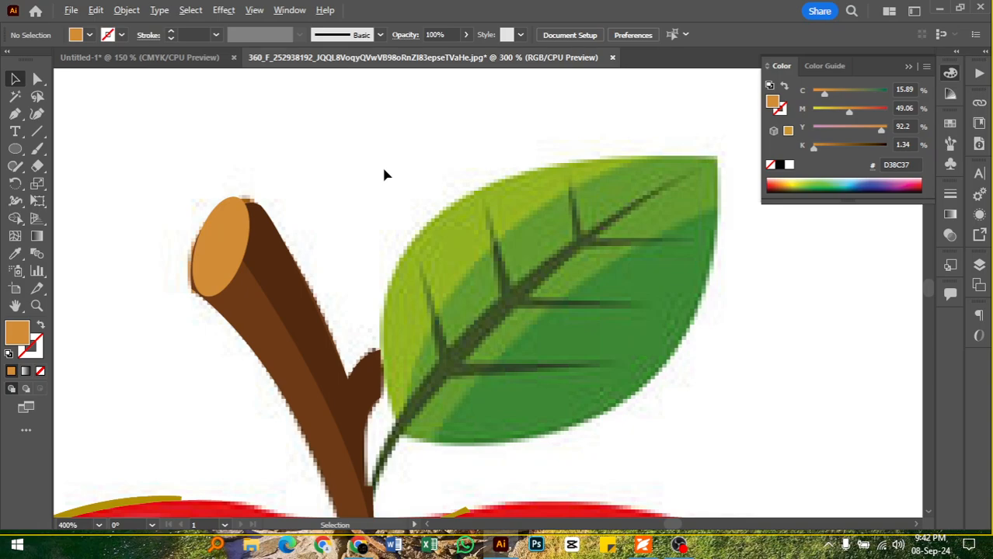
pyautogui.keyDown('alt'); pyautogui.scroll(-2, 384, 174); pyautogui.keyUp('alt')
pyautogui.moveTo(245, 166); pyautogui.dragTo(350, 247)
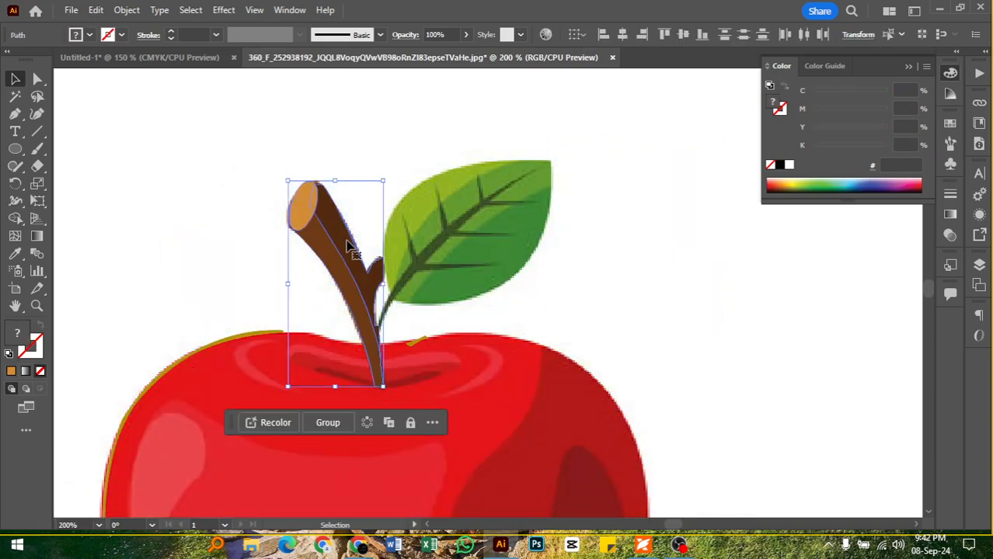
pyautogui.press('a')
pyautogui.press('v')
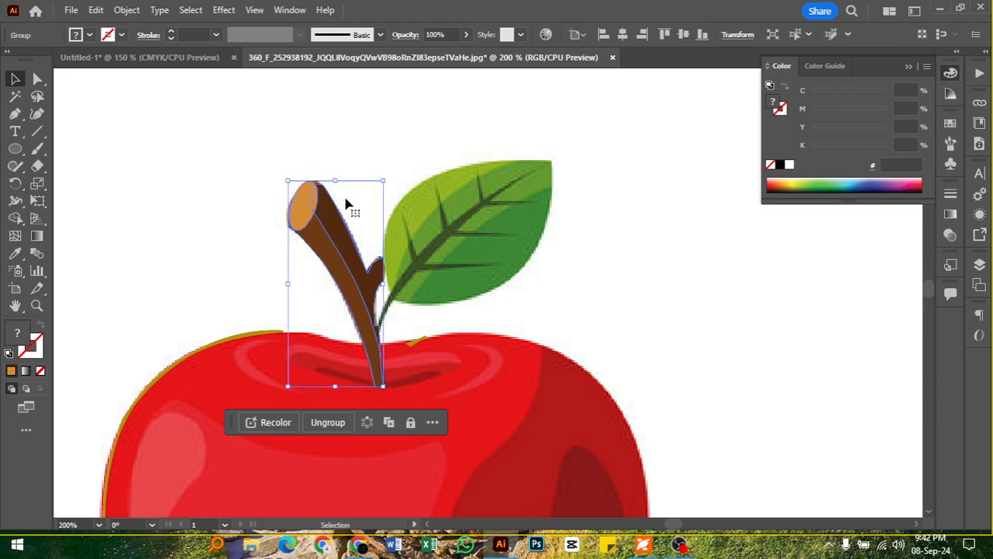
pyautogui.click(365, 117)
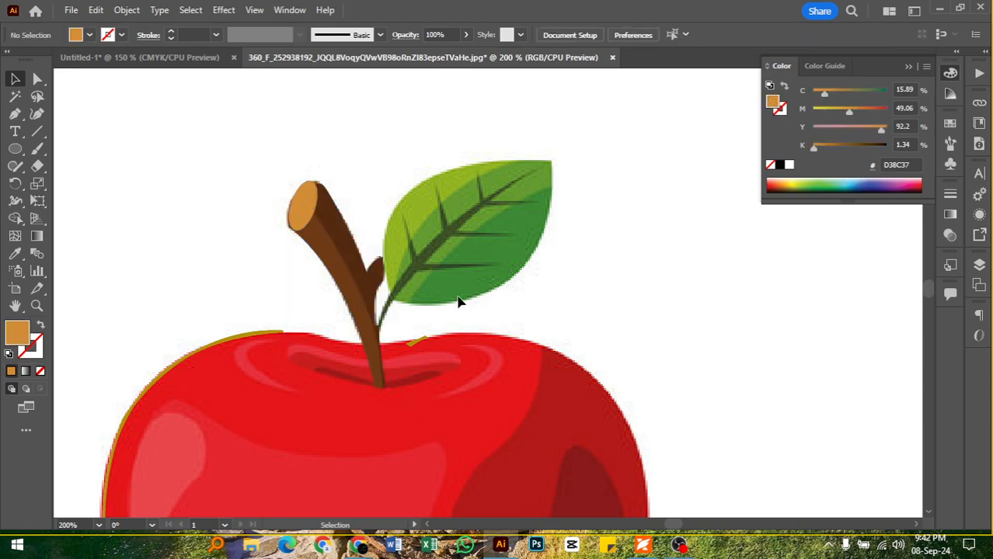
# With the Pen tool, trace the upper edge of the leaf's central vein as one curve from the stalk base to the tip
pyautogui.scroll(1, 459, 302)
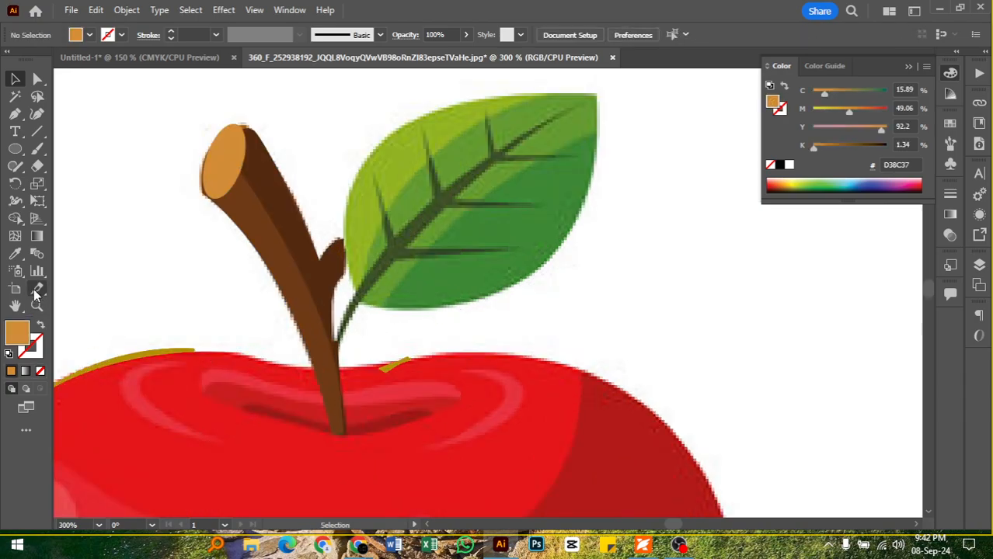
pyautogui.click(15, 114)
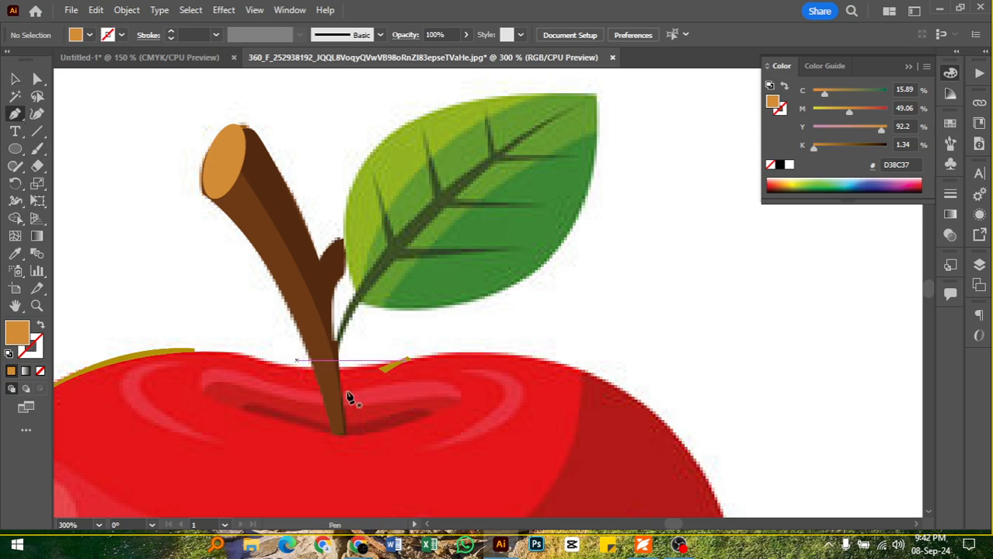
pyautogui.click(337, 341)
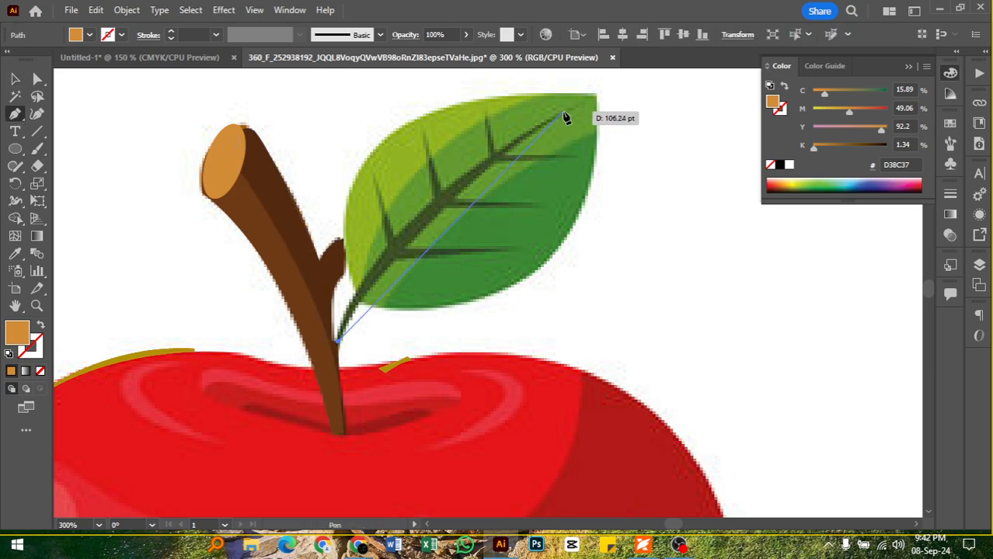
pyautogui.moveTo(571, 114); pyautogui.dragTo(714, 350)
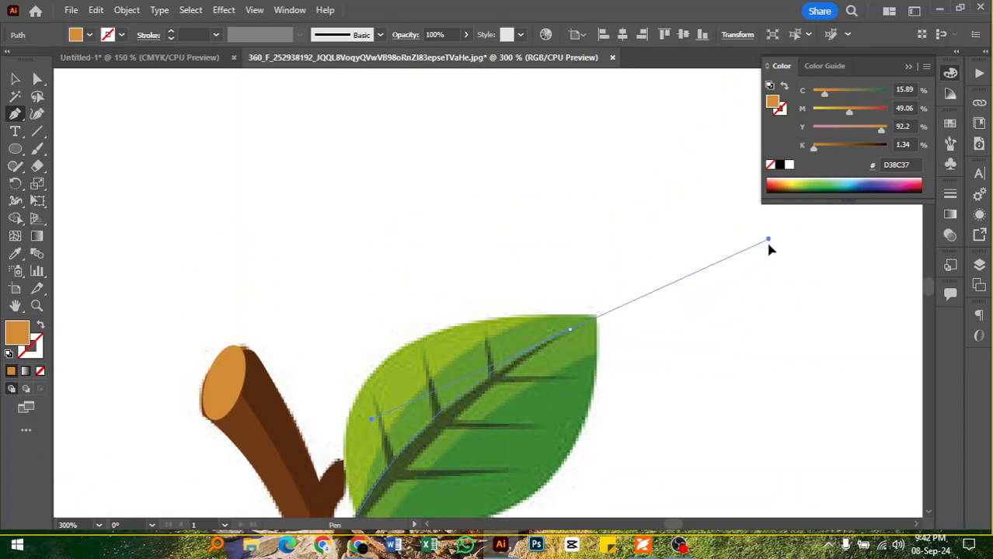
pyautogui.moveTo(766, 240)
pyautogui.mouseDown()
pyautogui.moveTo(775, 236)
pyautogui.moveTo(767, 219)
pyautogui.moveTo(770, 229)
pyautogui.mouseUp()
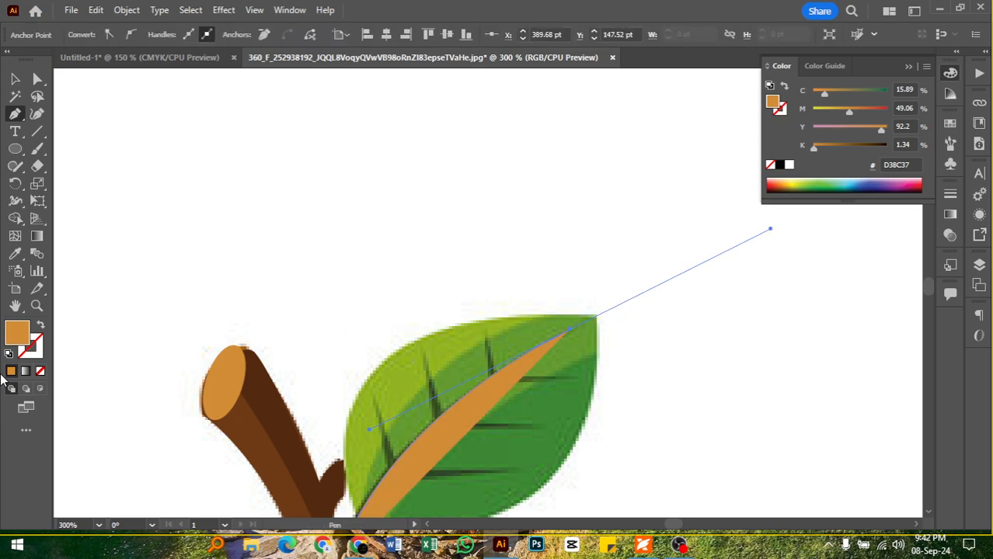
# Swap the path's fill to stroke and close the central vein outline with a curve along its lower edge to the stalk base
pyautogui.click(42, 327)
pyautogui.scroll(-5, 476, 218)
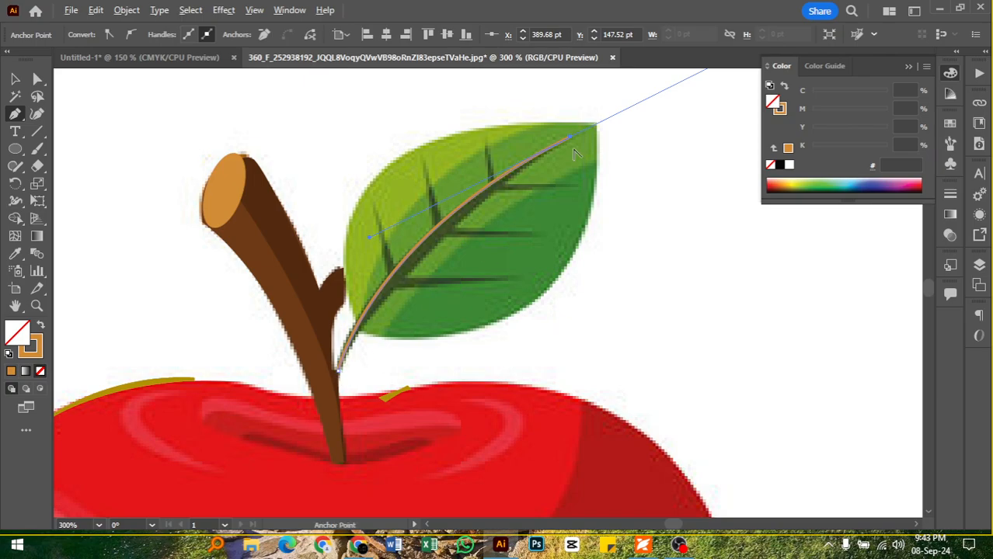
pyautogui.moveTo(572, 141); pyautogui.dragTo(340, 380)
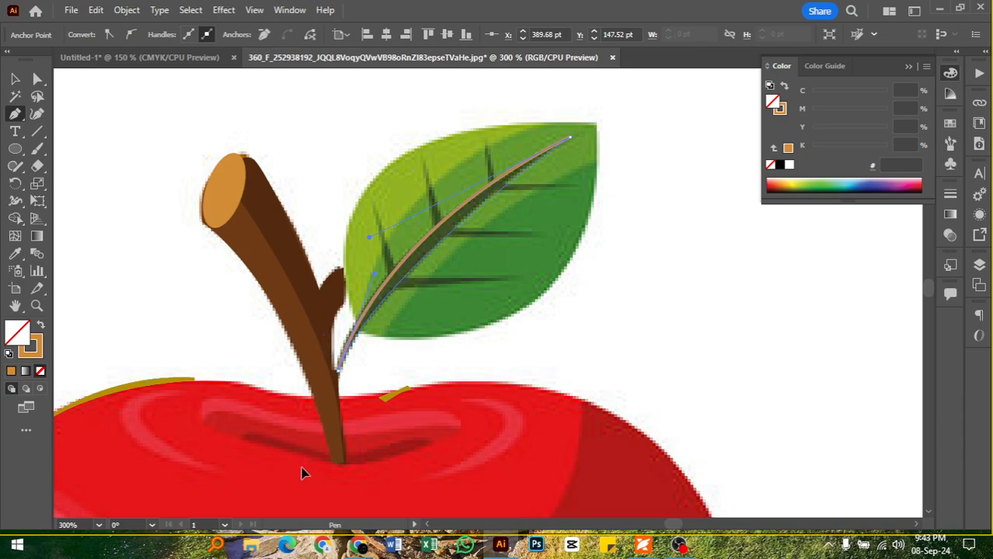
pyautogui.moveTo(302, 474); pyautogui.dragTo(303, 475)
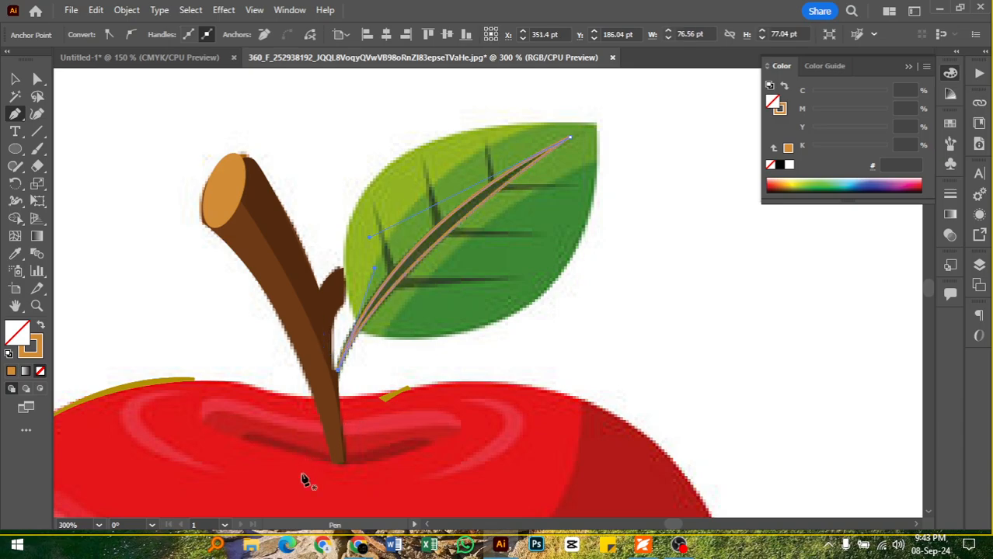
# Fill the central vein shape with the dark green sampled from the image (3D4F26), then deselect it
pyautogui.press('i')
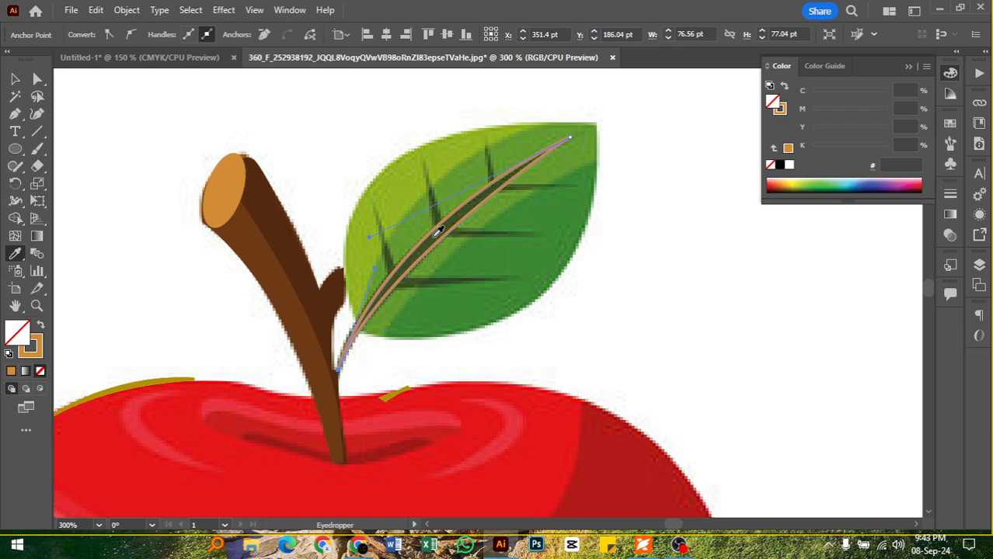
pyautogui.click(437, 233)
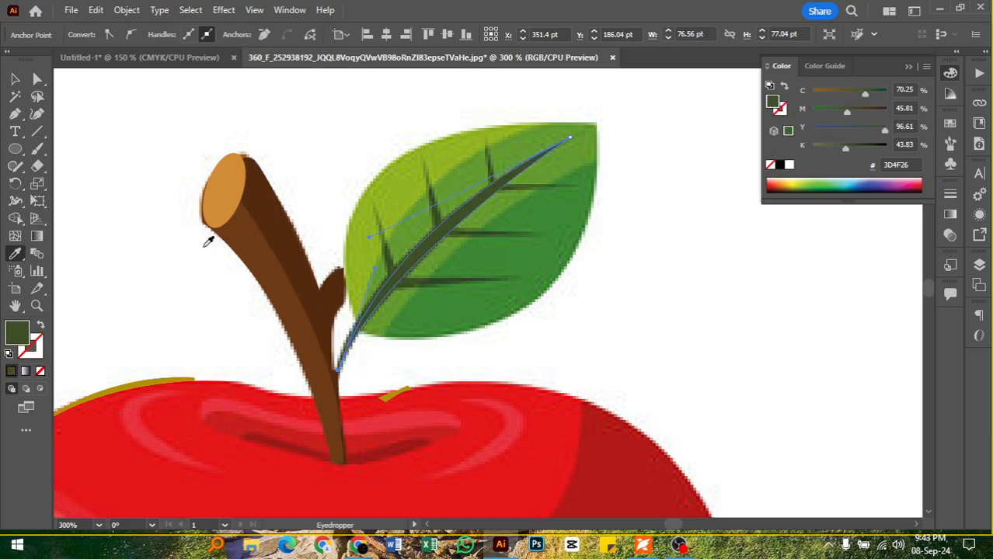
pyautogui.click(15, 80)
pyautogui.click(657, 216)
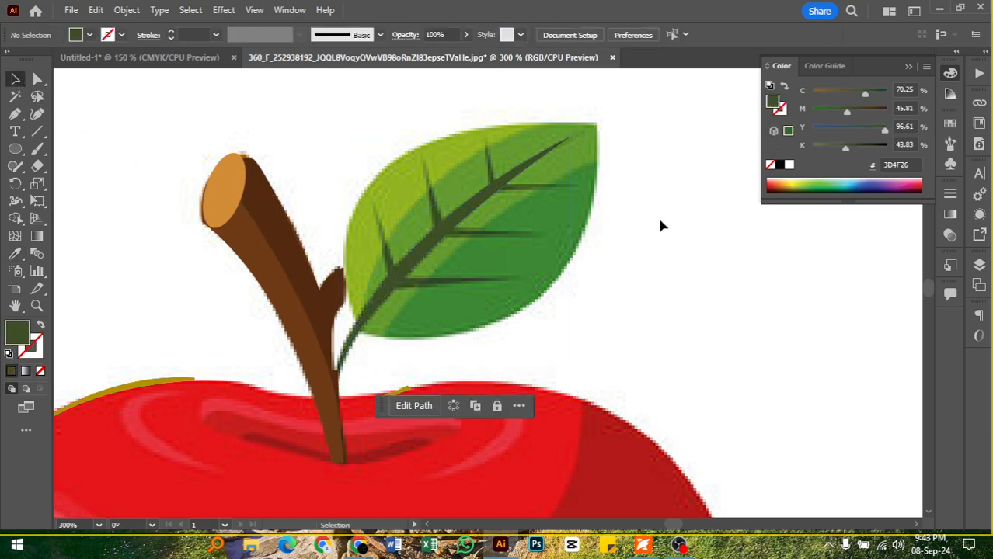
# Make dark green the stroke colour with no fill, and undo the trial Pen segment on the uppermost right-hand side vein
pyautogui.click(15, 115)
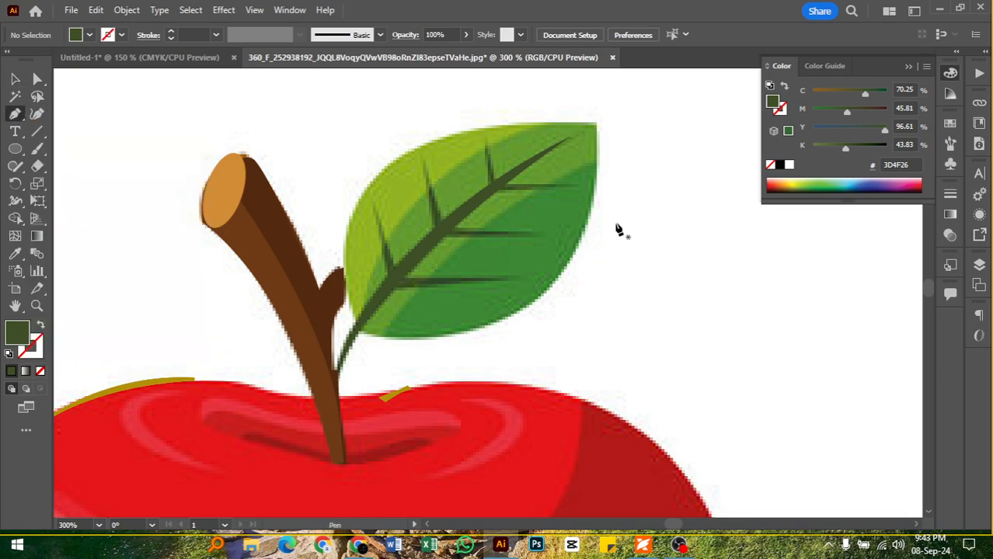
pyautogui.moveTo(501, 189); pyautogui.dragTo(573, 191)
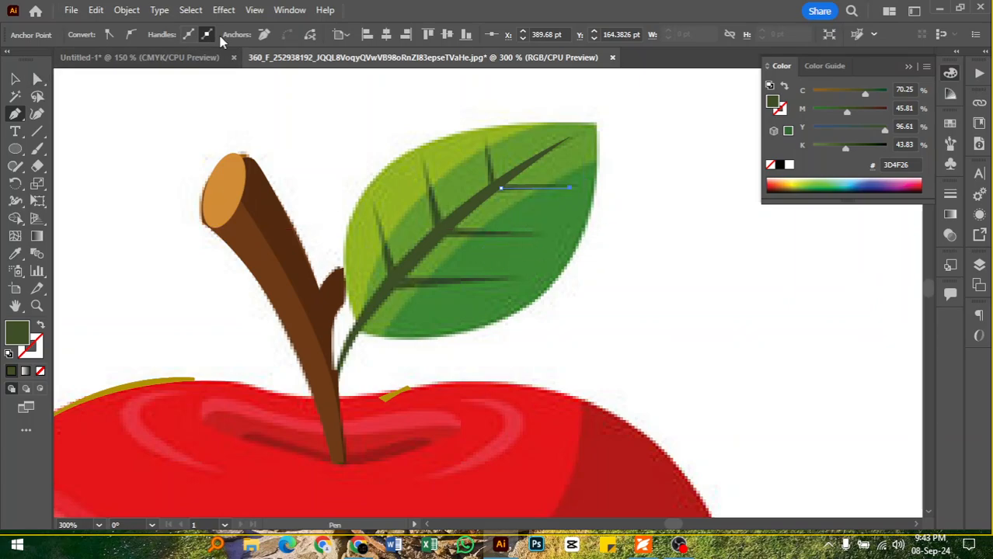
pyautogui.press('ctrl')
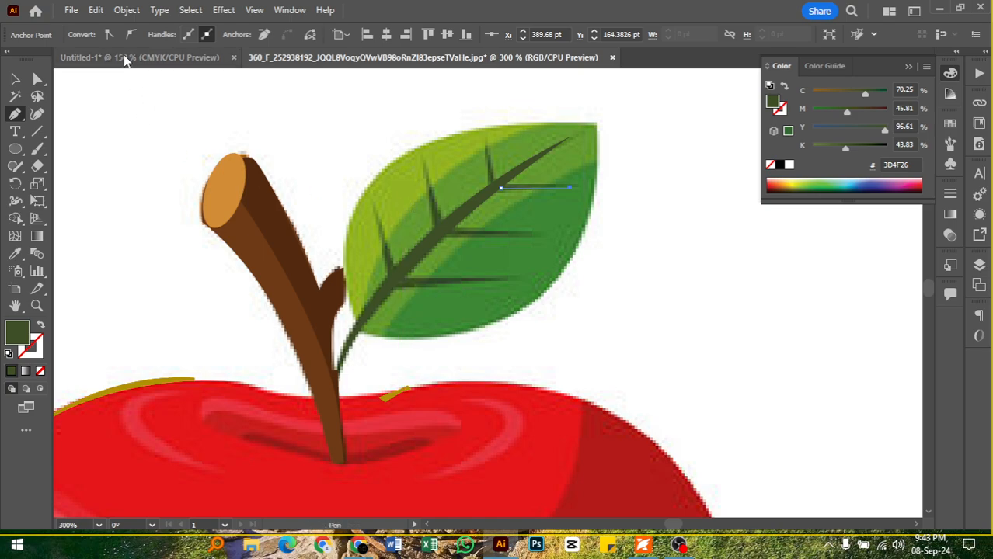
pyautogui.click(40, 327)
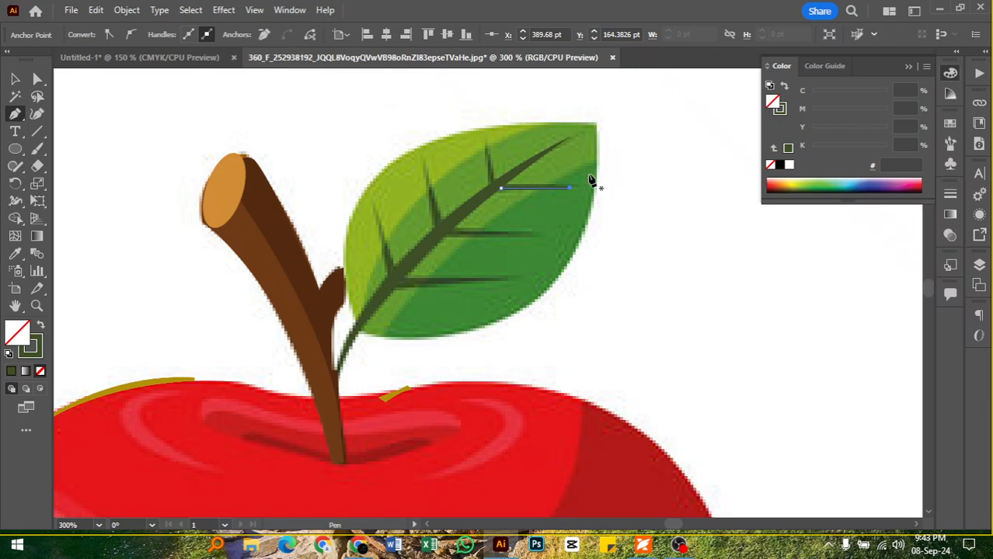
pyautogui.hotkey('ctrl', 'z')
pyautogui.hotkey('ctrl', 'z')
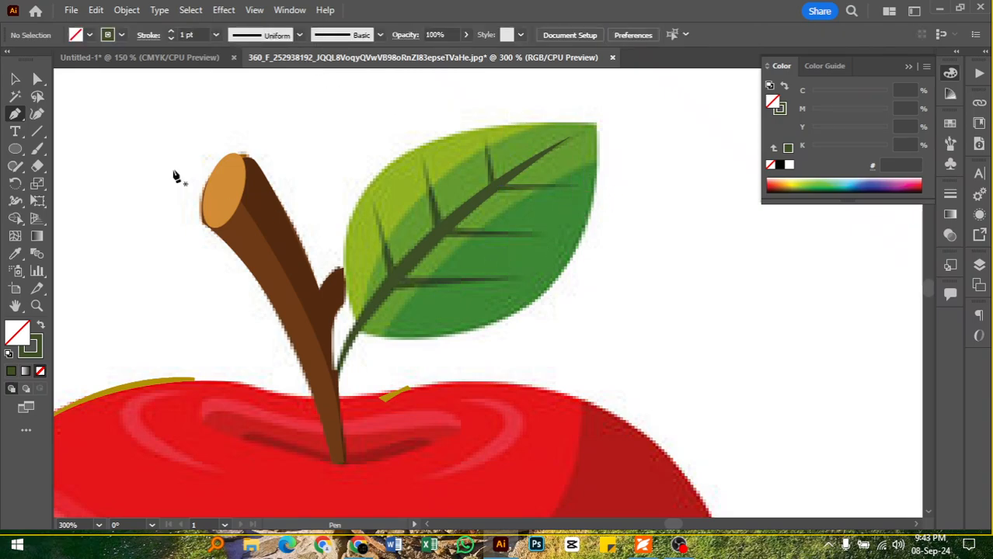
# Draw a horizontal line segment over the uppermost right-hand side vein and give it the tapering triangular width profile
pyautogui.click(37, 132)
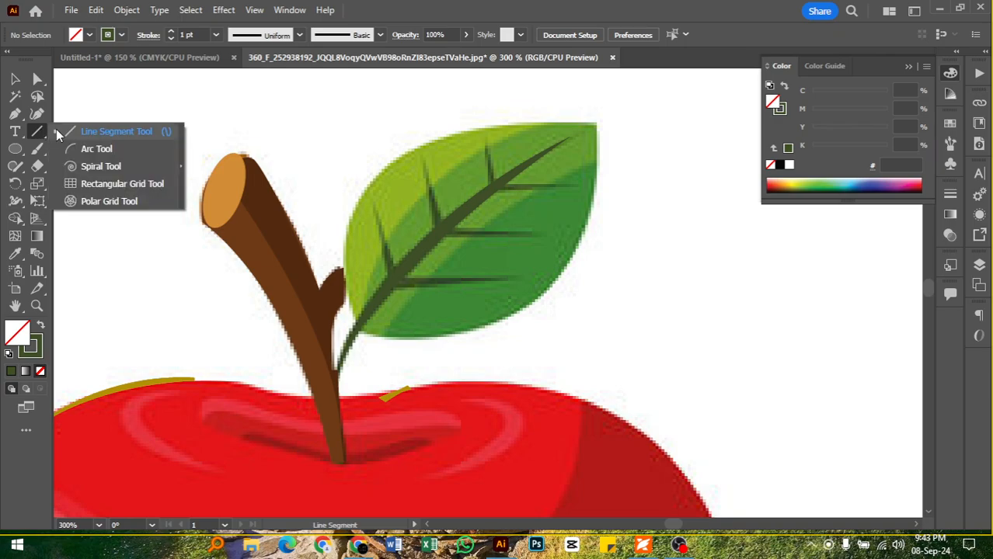
pyautogui.click(56, 134)
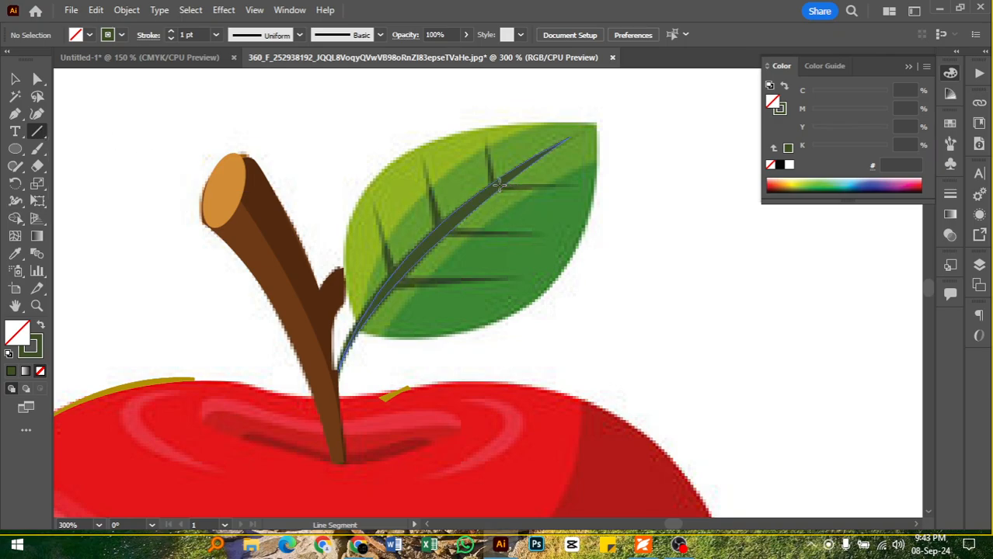
pyautogui.moveTo(499, 184); pyautogui.dragTo(569, 185)
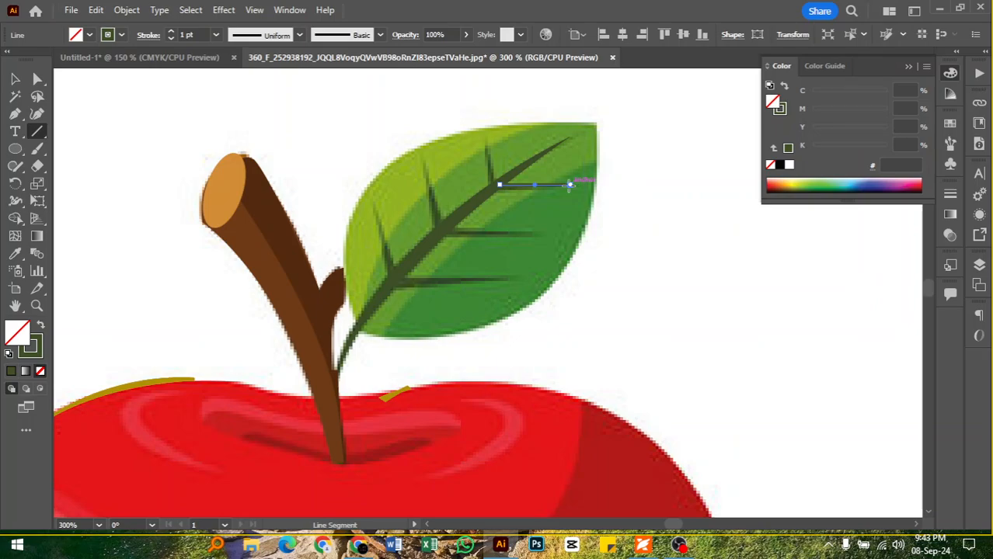
pyautogui.click(300, 35)
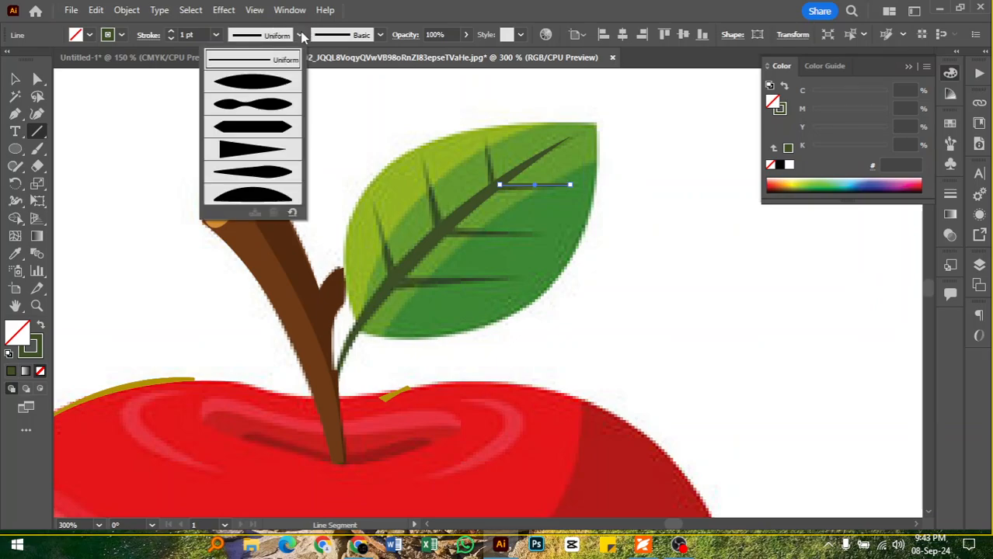
pyautogui.click(282, 148)
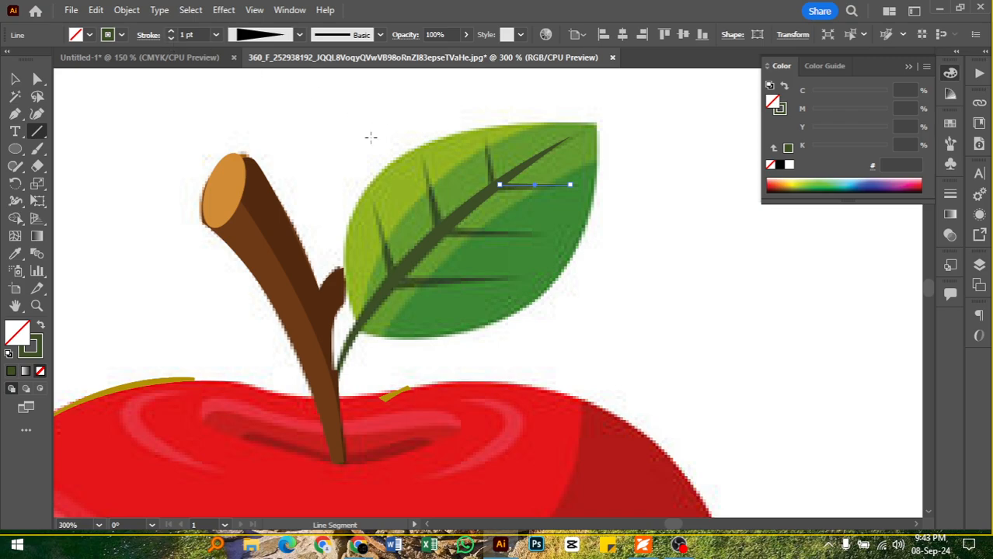
pyautogui.press('v')
pyautogui.click(681, 220)
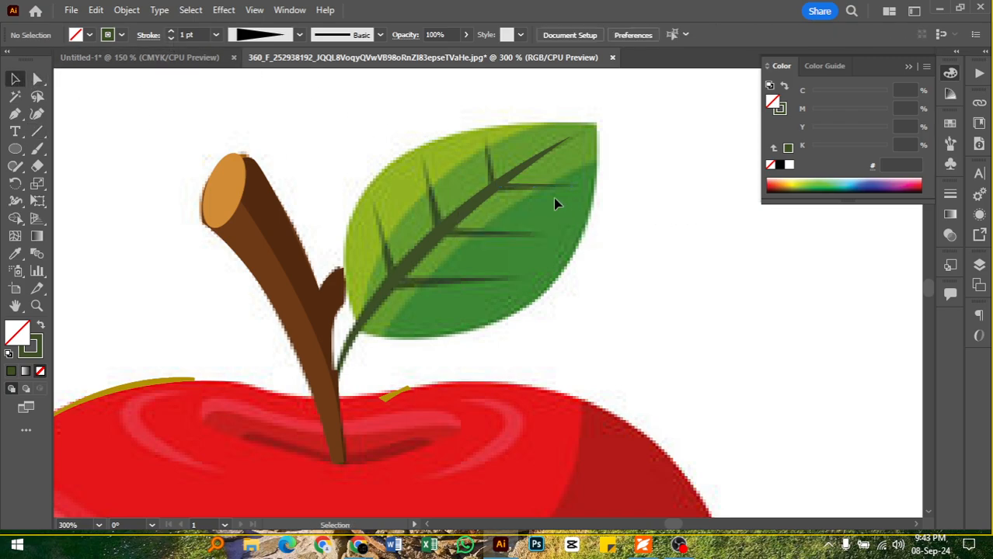
# Move the side vein line aside, set its stroke to 2 pt, and move it back onto the uppermost right-hand vein
pyautogui.moveTo(544, 188); pyautogui.dragTo(542, 206)
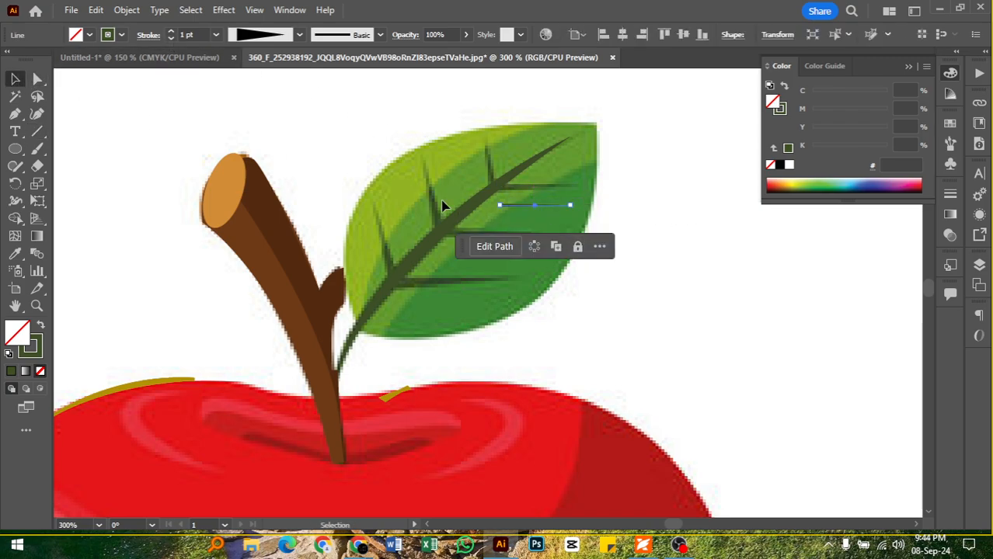
pyautogui.click(169, 31)
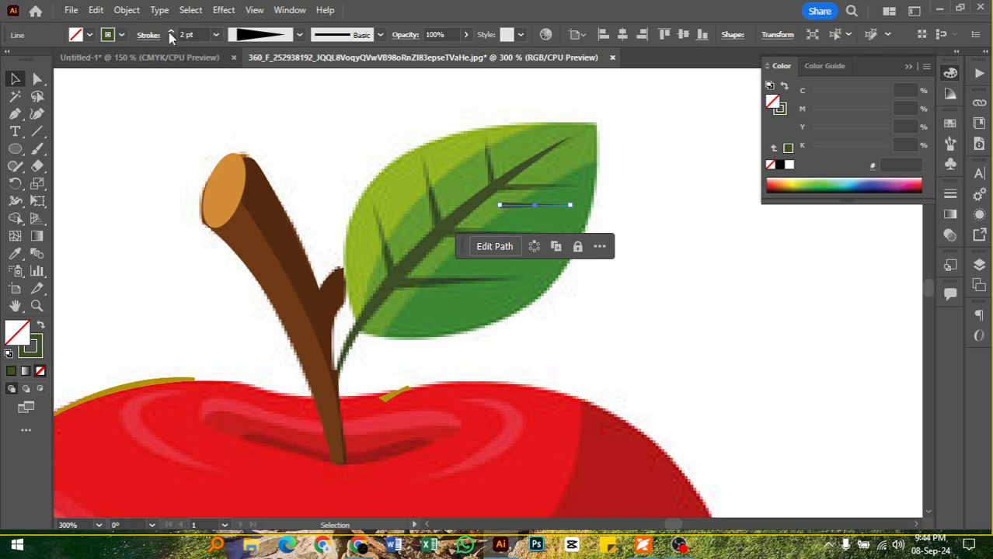
pyautogui.click(670, 225)
pyautogui.moveTo(537, 206); pyautogui.dragTo(537, 187)
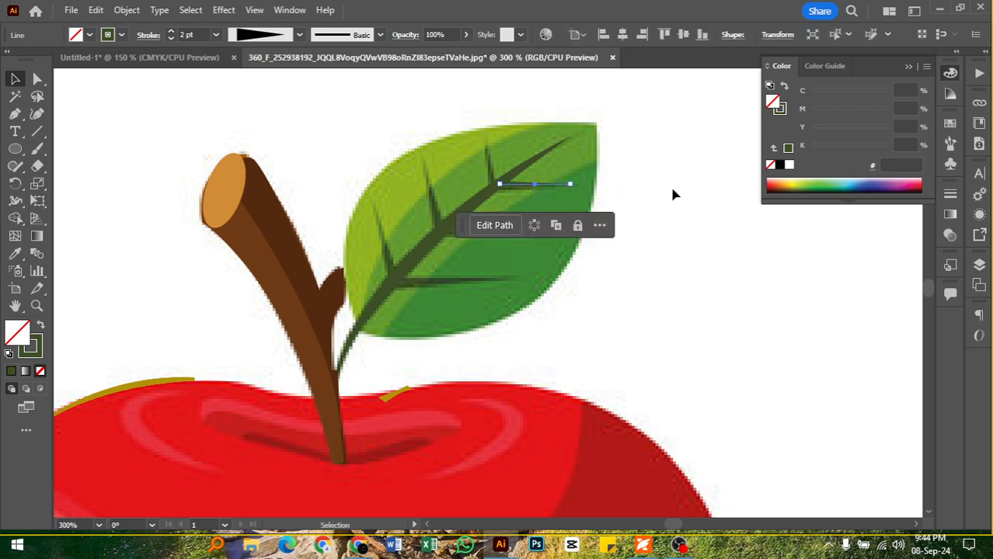
# Nudge the tapered line down slightly so it sits over the uppermost right-hand leaf vein, then deselect it
pyautogui.click(670, 184)
pyautogui.scroll(1, 509, 231)
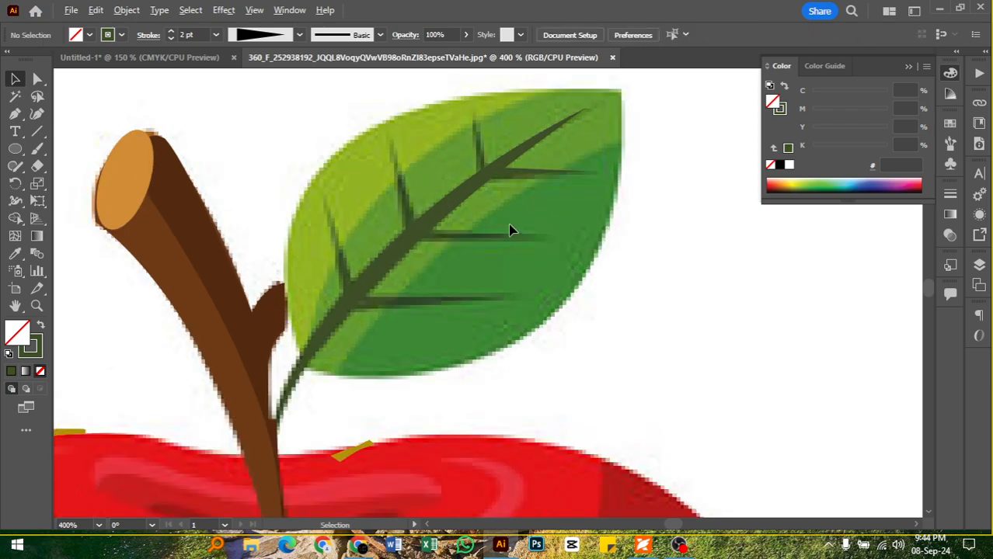
pyautogui.click(541, 180)
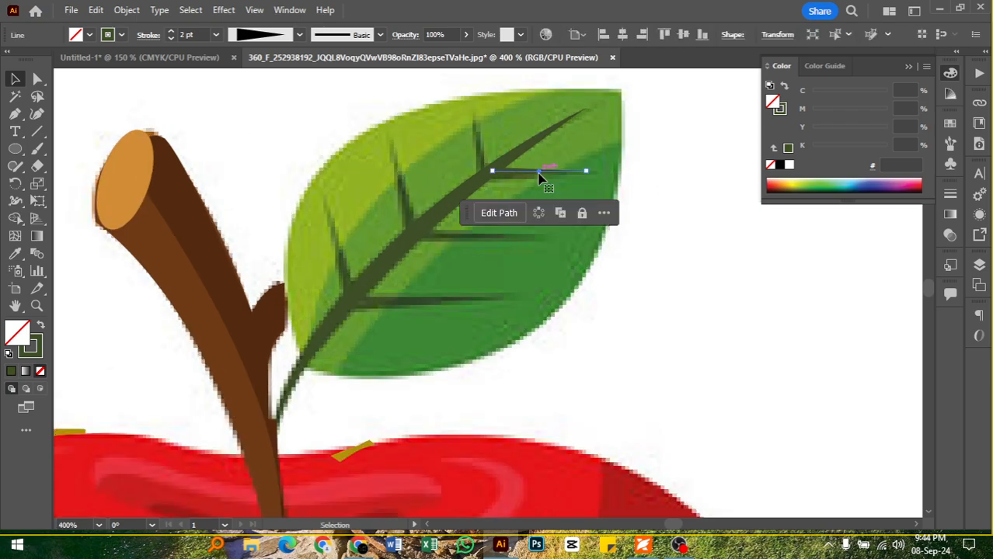
pyautogui.click(676, 209)
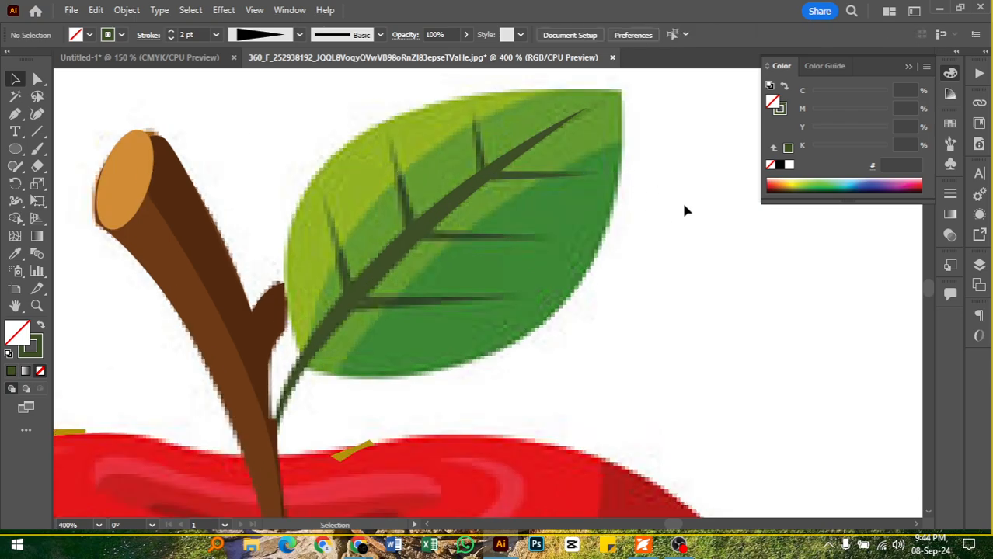
# Duplicate the tapered line onto the middle right-hand vein and lengthen the copy to match the vein
pyautogui.click(525, 185)
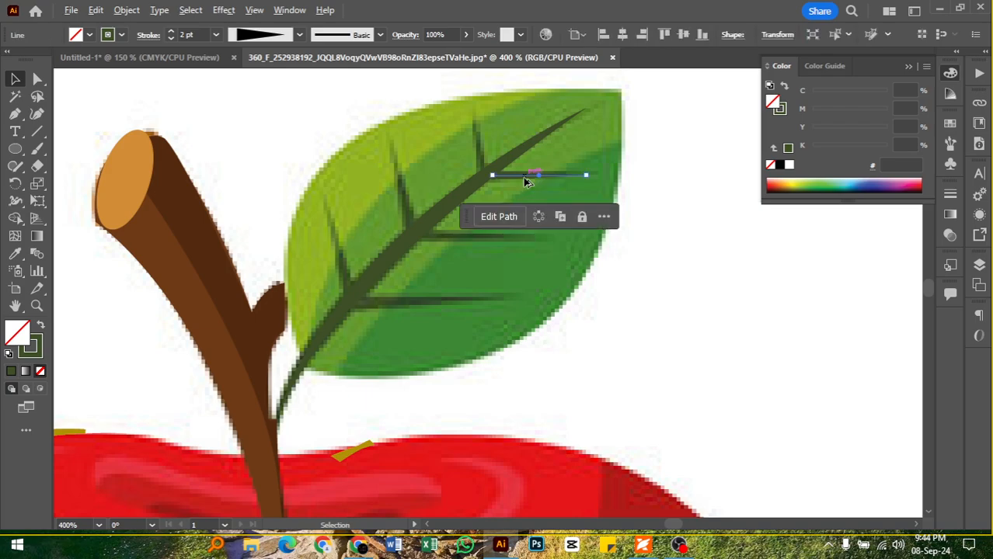
pyautogui.moveTo(525, 182); pyautogui.dragTo(454, 235)
pyautogui.moveTo(519, 235); pyautogui.dragTo(548, 244)
pyautogui.click(653, 256)
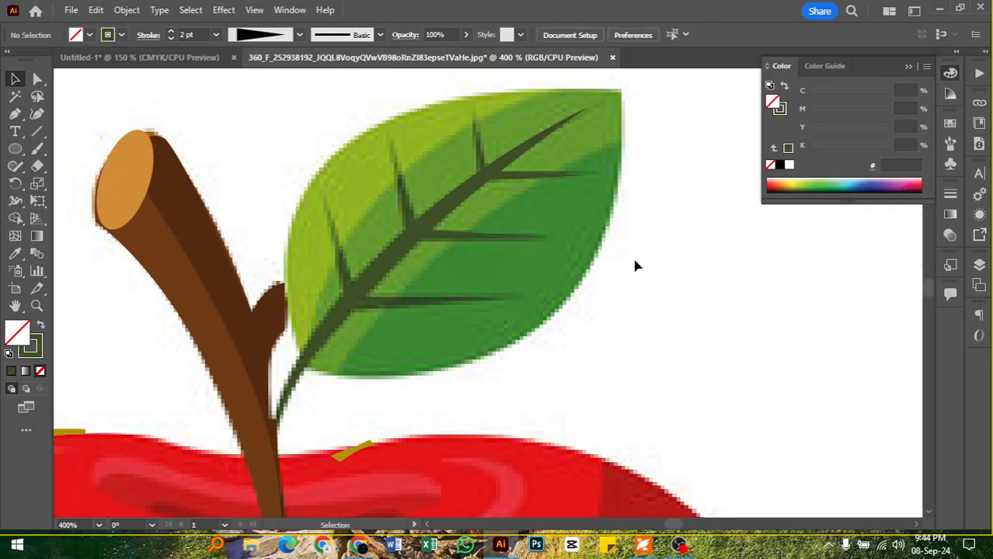
# Duplicate the middle right-hand vein line onto the lowest right-hand vein and extend it to the vein's tip
pyautogui.click(479, 238)
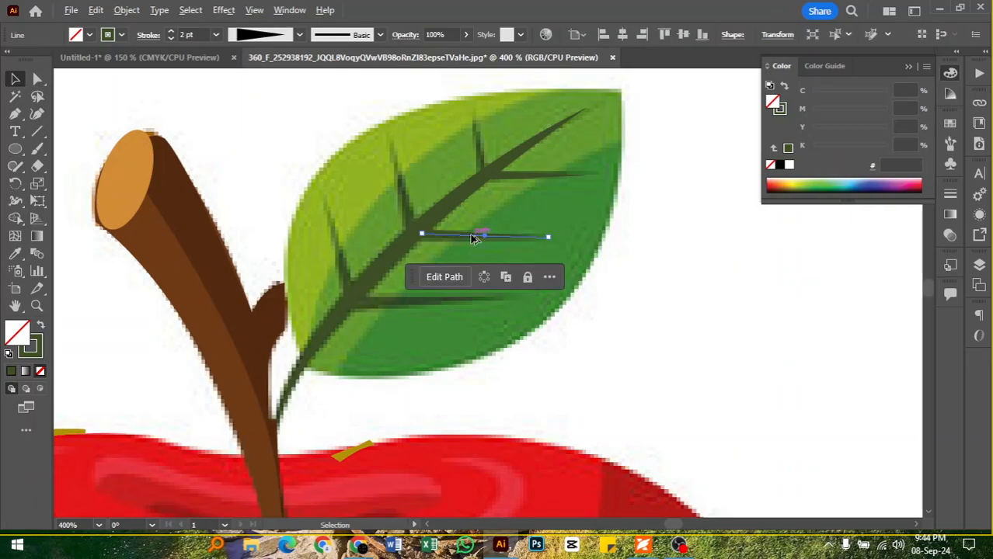
pyautogui.moveTo(475, 239); pyautogui.dragTo(405, 307)
pyautogui.moveTo(483, 305); pyautogui.dragTo(513, 306)
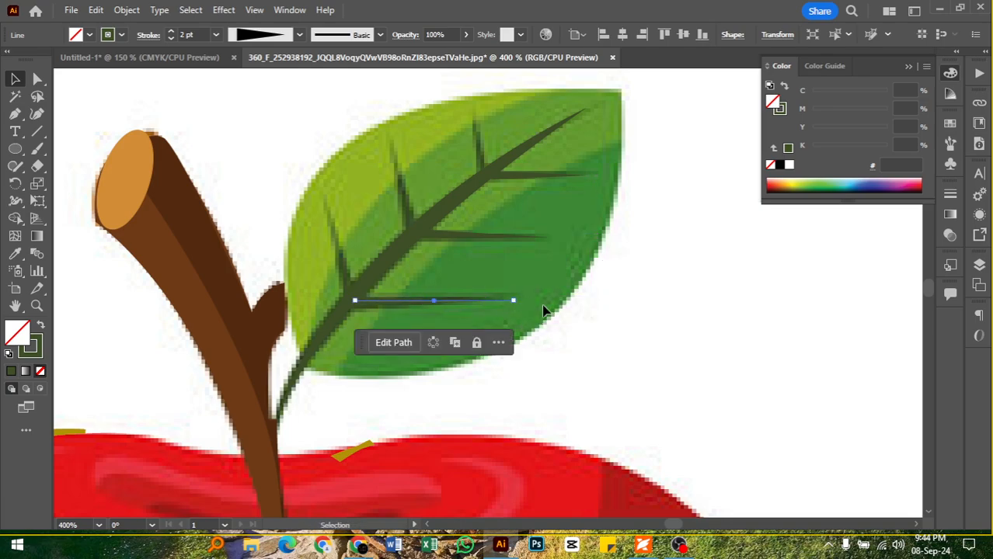
pyautogui.click(641, 321)
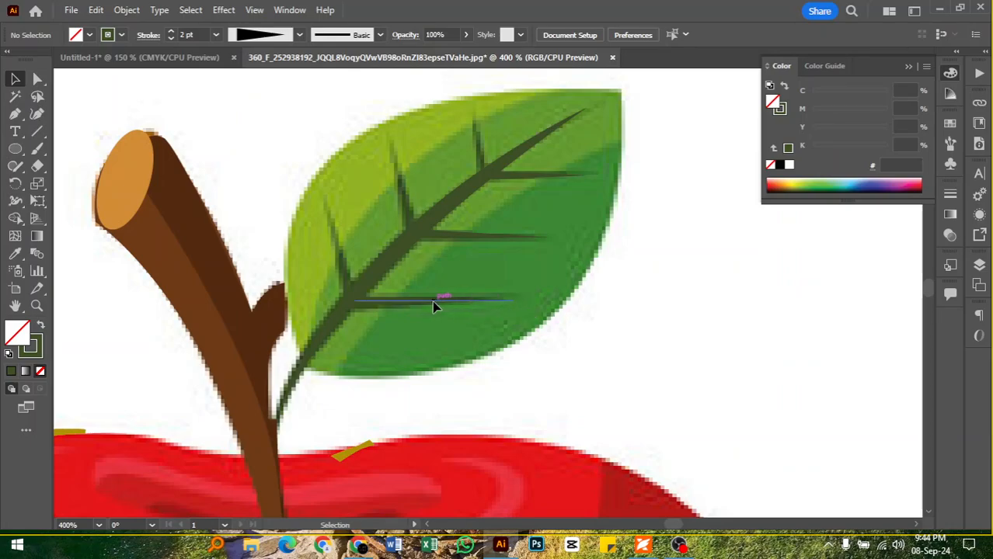
# Copy the tapered line to the lowest left-hand vein, rotating and shortening it so its wide end meets the central vein
pyautogui.moveTo(432, 300); pyautogui.dragTo(381, 226)
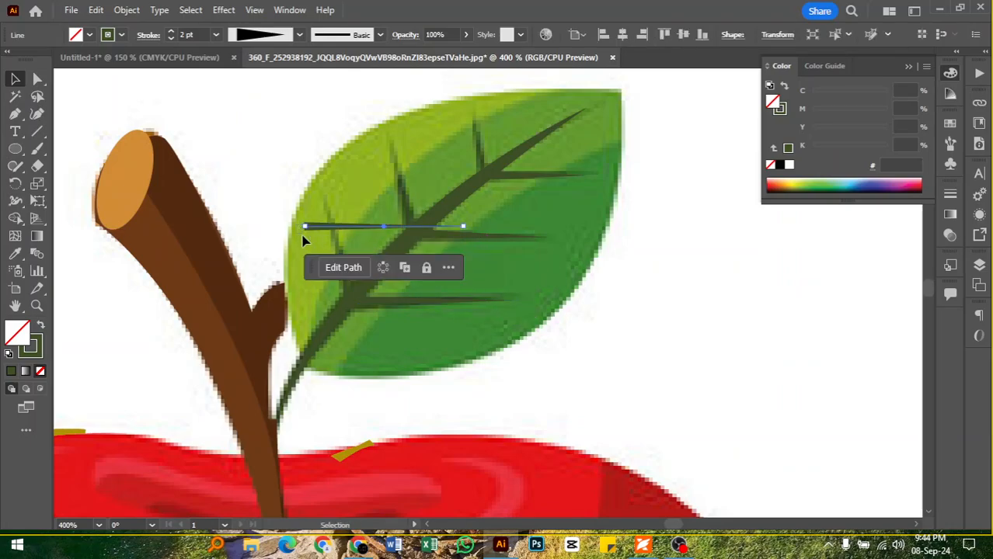
pyautogui.moveTo(305, 227); pyautogui.dragTo(431, 284)
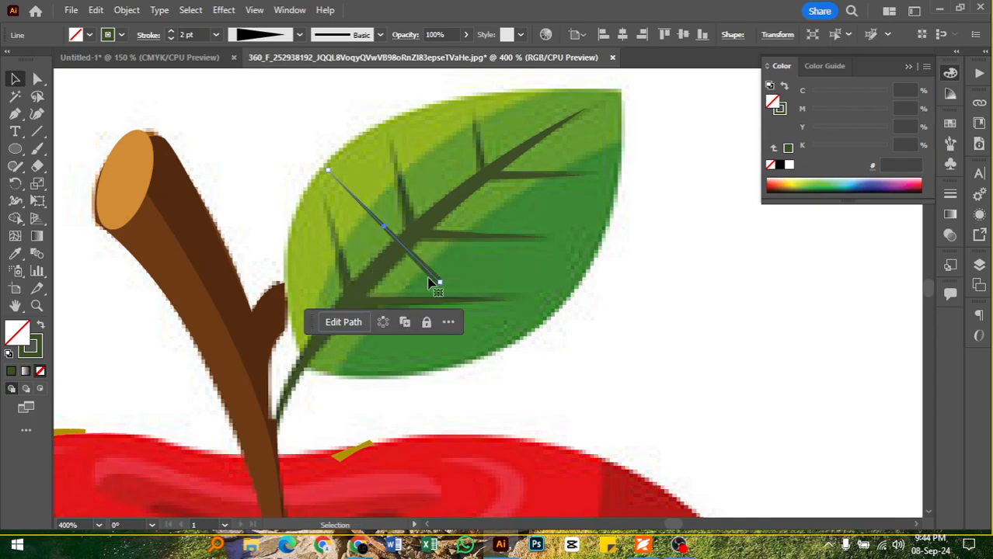
pyautogui.moveTo(328, 176); pyautogui.dragTo(368, 211)
pyautogui.moveTo(420, 267); pyautogui.dragTo(341, 261)
pyautogui.moveTo(287, 207); pyautogui.dragTo(312, 197)
pyautogui.moveTo(339, 266); pyautogui.dragTo(348, 276)
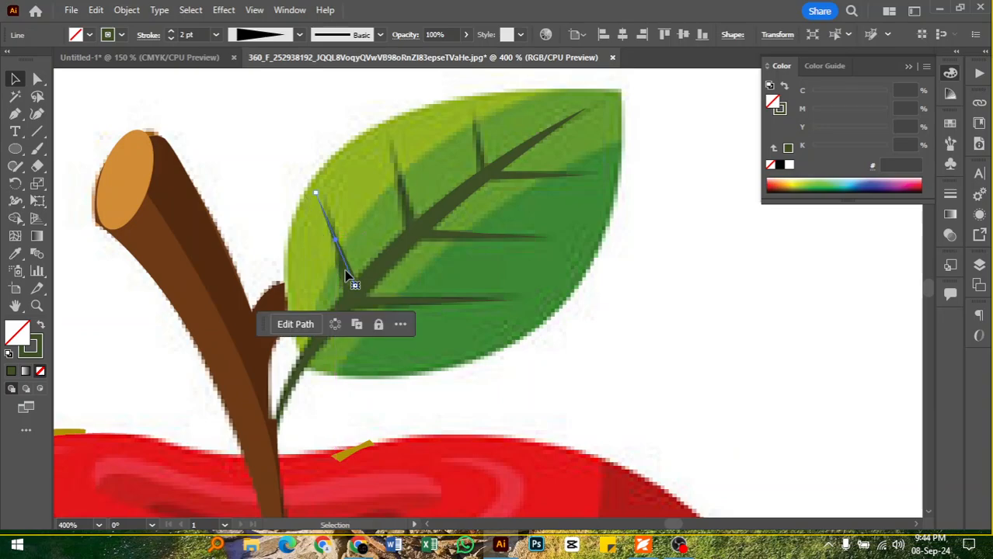
pyautogui.moveTo(316, 198); pyautogui.dragTo(331, 223)
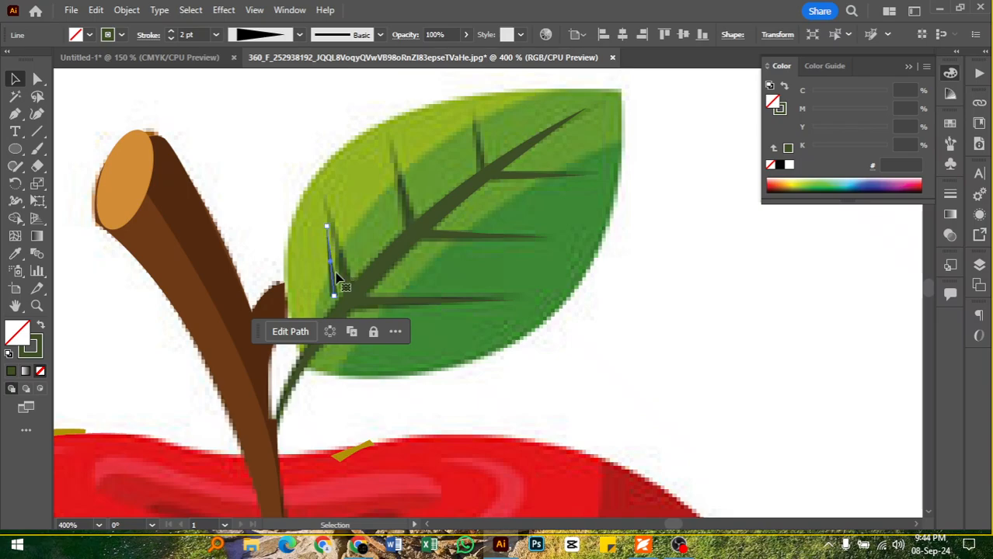
# Duplicate the lowest left-hand vein line onto the middle left-hand vein, stretch it to the vein's tip, and deselect it
pyautogui.moveTo(339, 281); pyautogui.dragTo(406, 214)
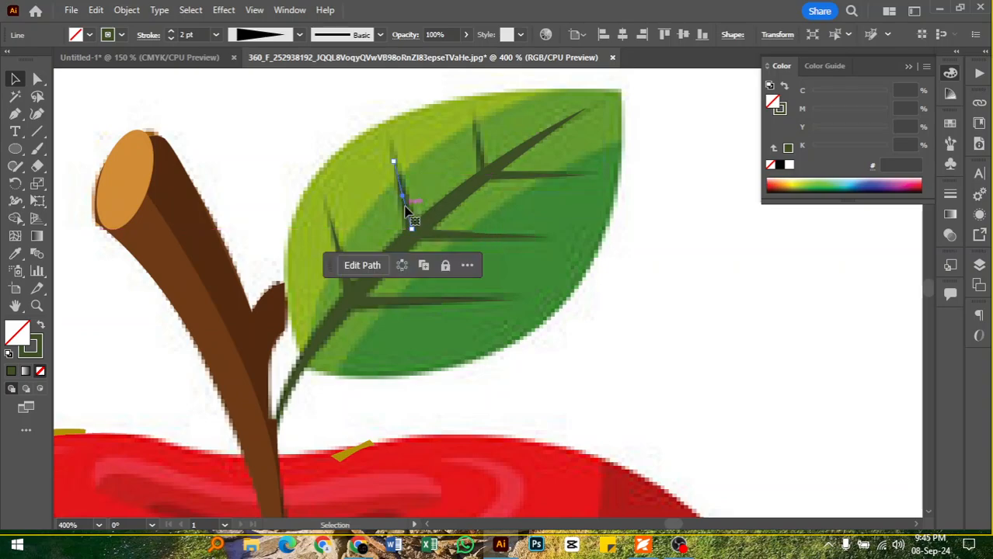
pyautogui.moveTo(395, 165); pyautogui.dragTo(393, 148)
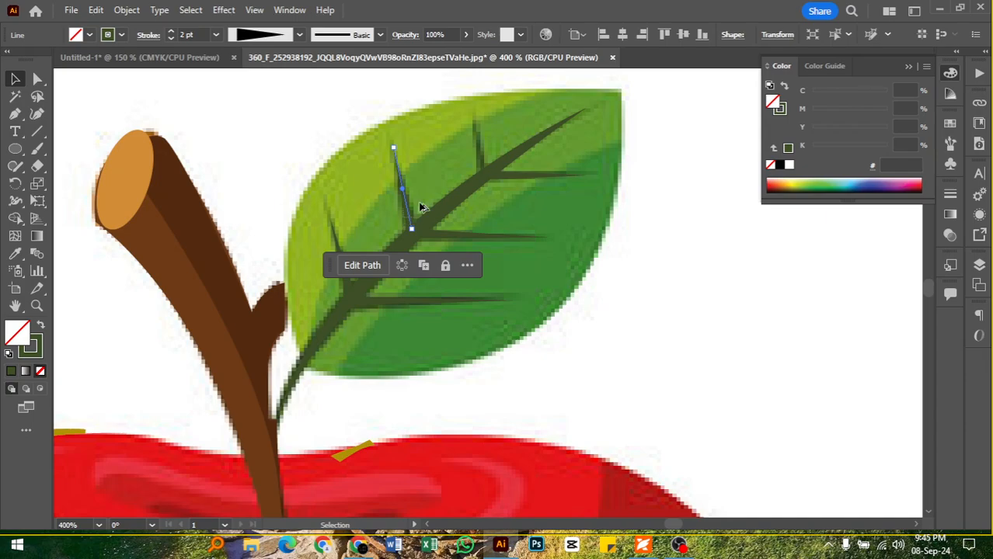
pyautogui.keyDown('shift'); pyautogui.click(499, 163); pyautogui.keyUp('shift')
pyautogui.click(512, 236)
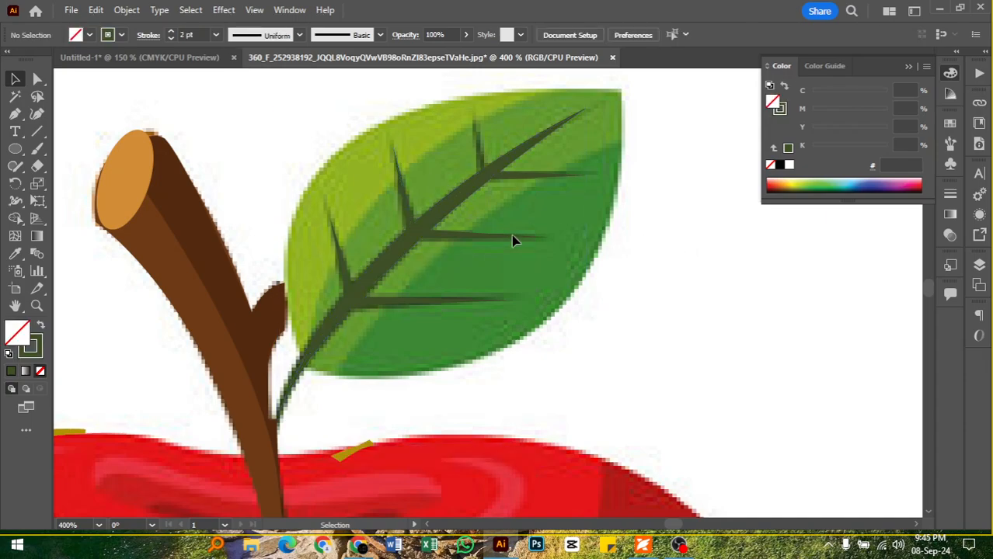
# Duplicate the middle left-hand vein line onto the uppermost left-hand vein and shorten it to fit
pyautogui.click(411, 213)
pyautogui.moveTo(409, 211); pyautogui.dragTo(482, 158)
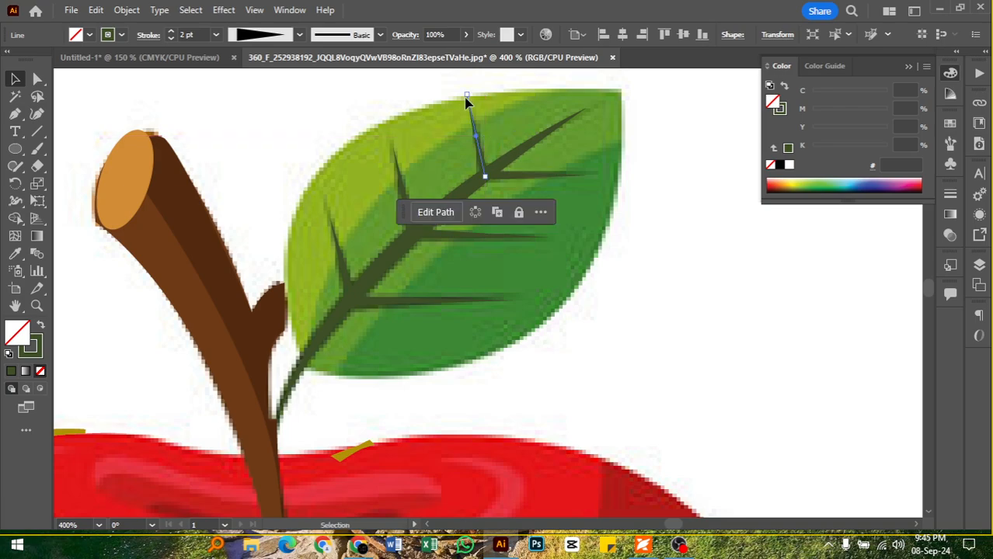
pyautogui.moveTo(467, 99); pyautogui.dragTo(477, 121)
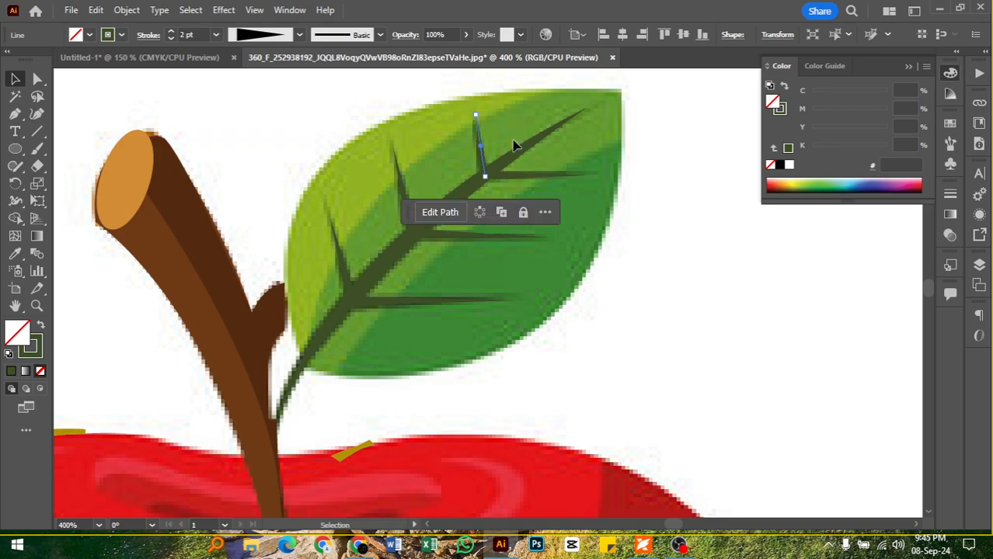
pyautogui.click(697, 266)
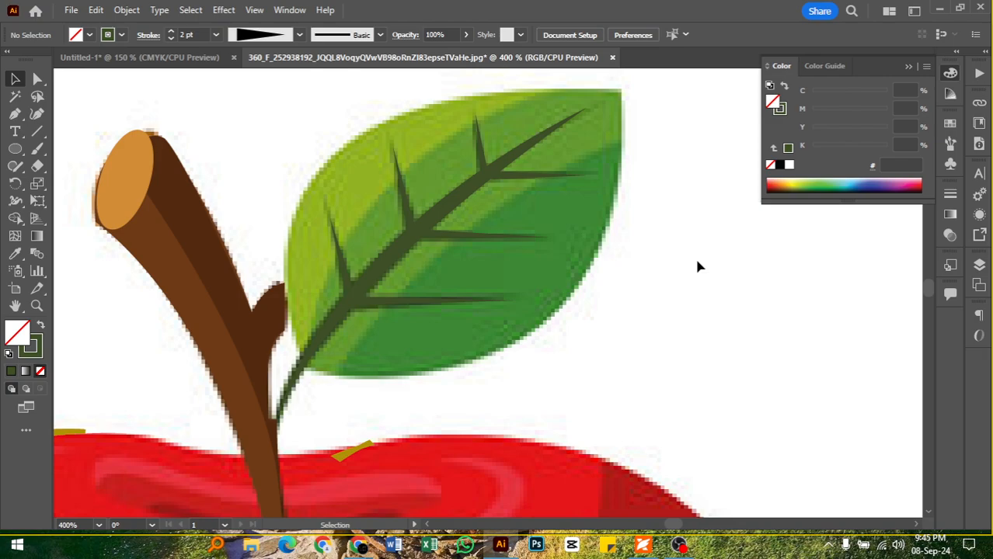
# Select the central vein with all the side vein lines, group them, and deselect the group
pyautogui.scroll(-2, 697, 266)
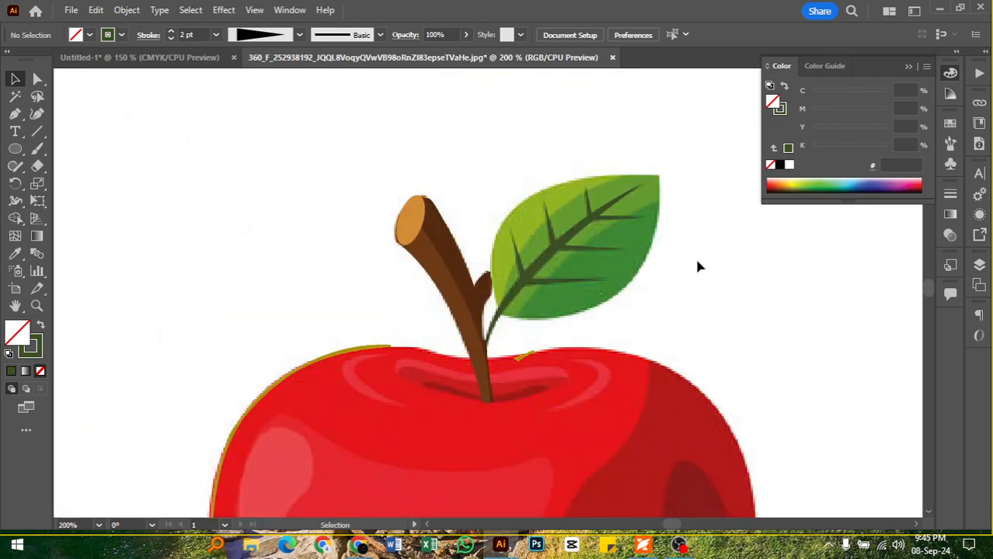
pyautogui.scroll(1, 697, 266)
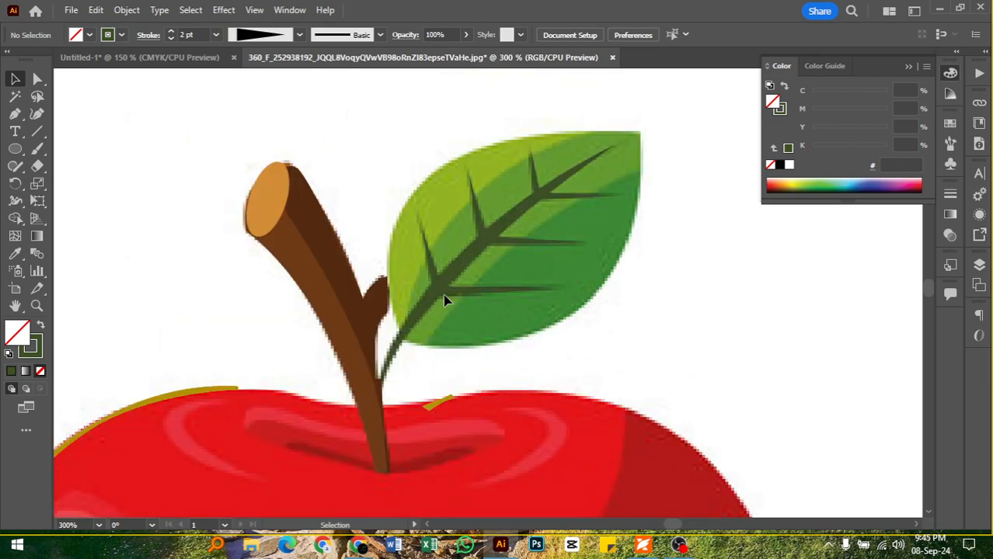
pyautogui.moveTo(664, 109); pyautogui.dragTo(426, 302)
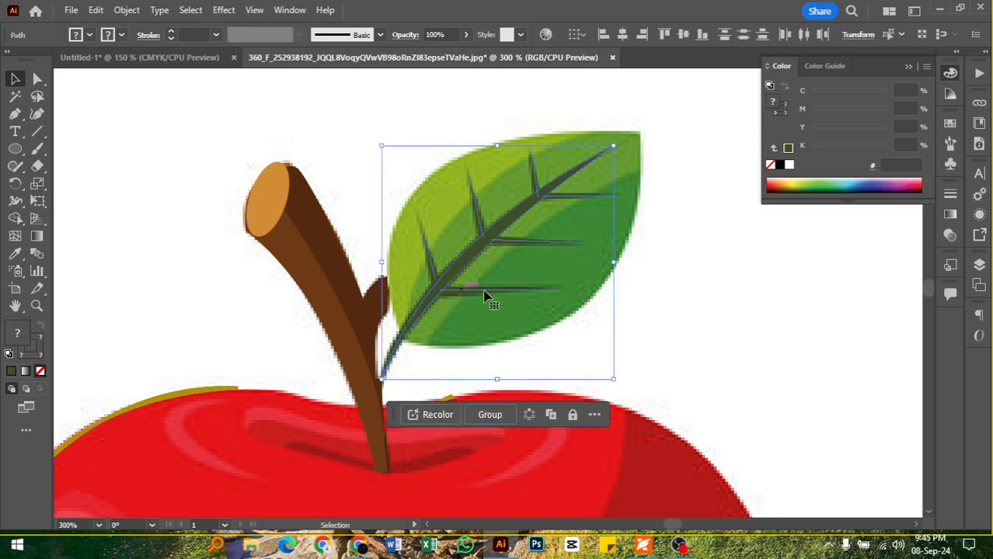
pyautogui.press('a')
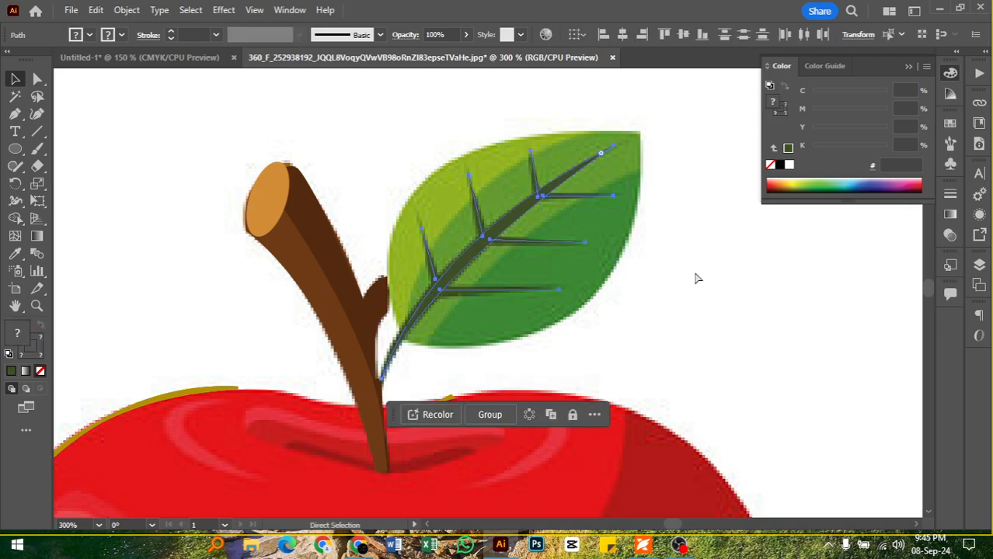
pyautogui.press('v')
pyautogui.hotkey('ctrl', 'g')
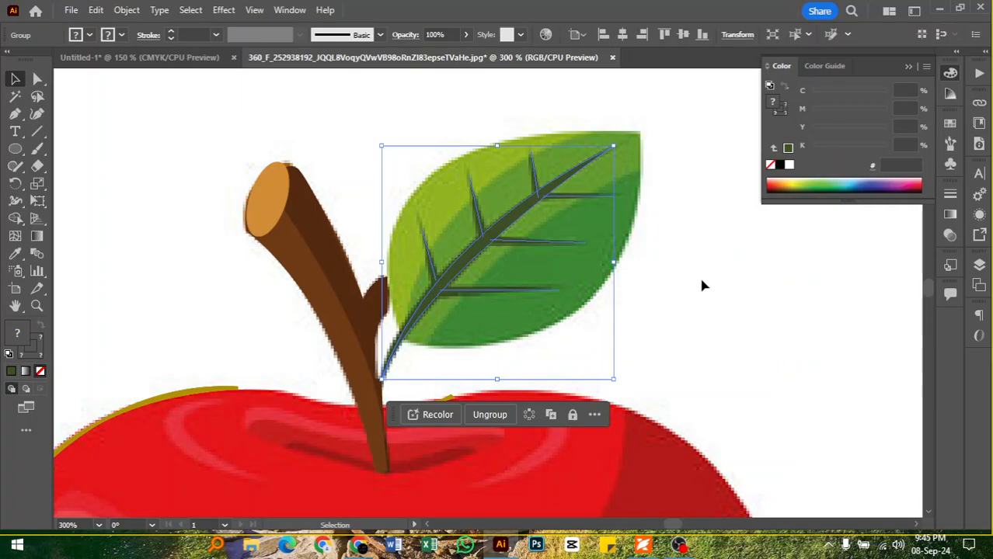
pyautogui.click(701, 286)
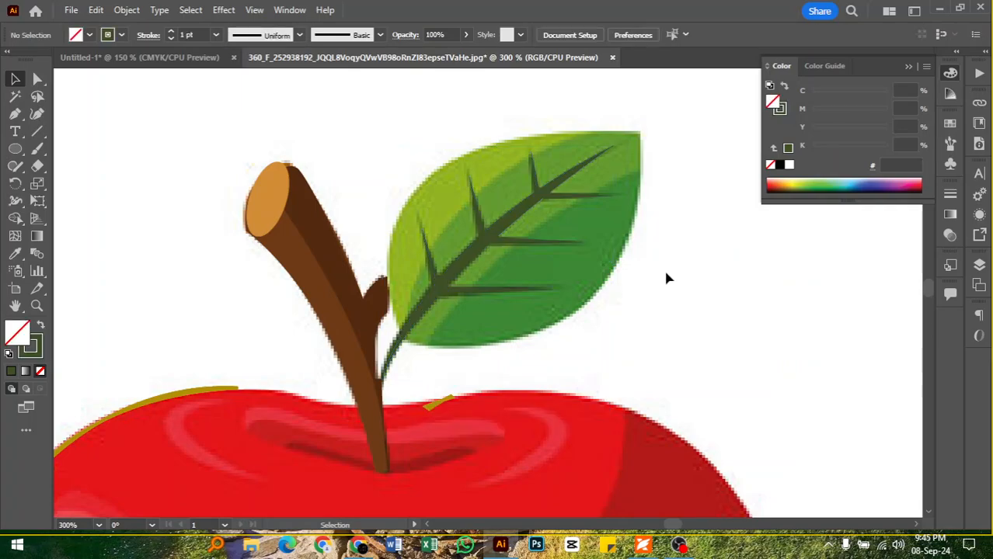
# Delete the stray mustard strokes on the apple's upper edge, both beside the stem and along the upper left curve
pyautogui.click(438, 406)
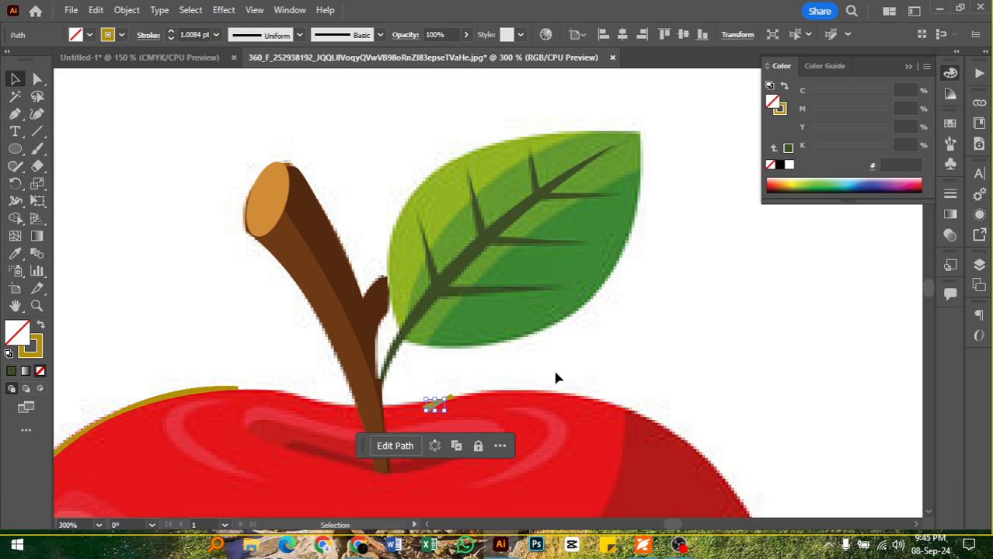
pyautogui.click(557, 372)
pyautogui.click(435, 407)
pyautogui.press('Delete')
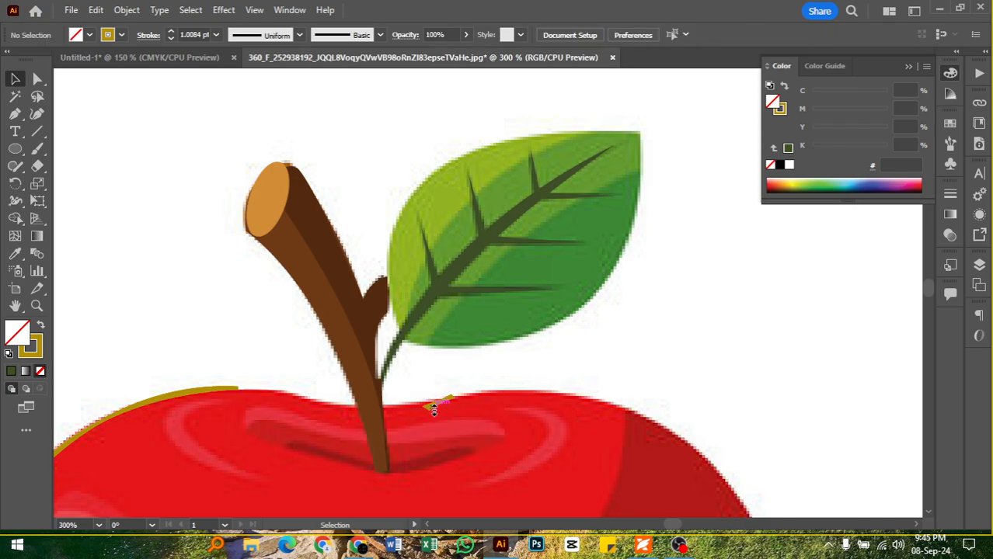
pyautogui.click(435, 406)
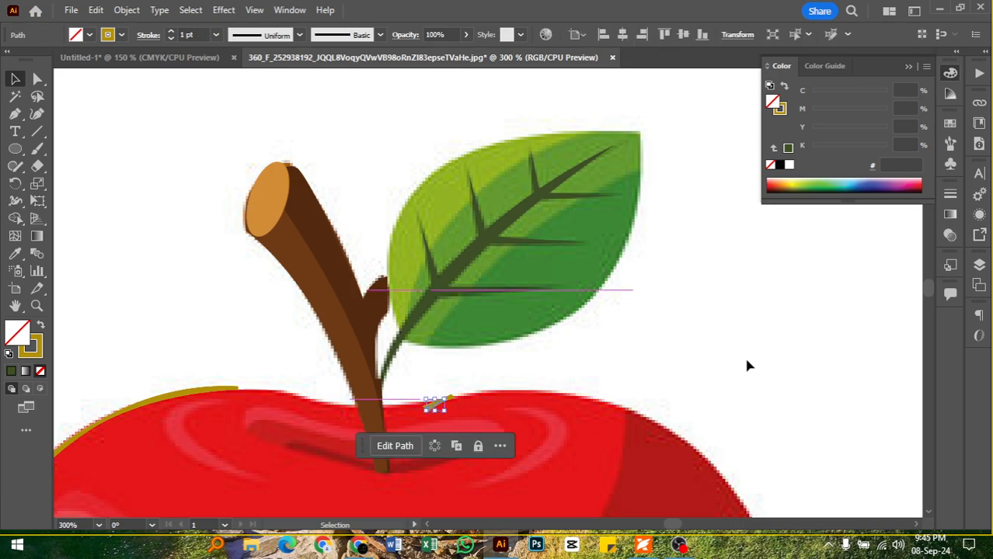
pyautogui.click(747, 365)
pyautogui.click(435, 404)
pyautogui.press('Delete')
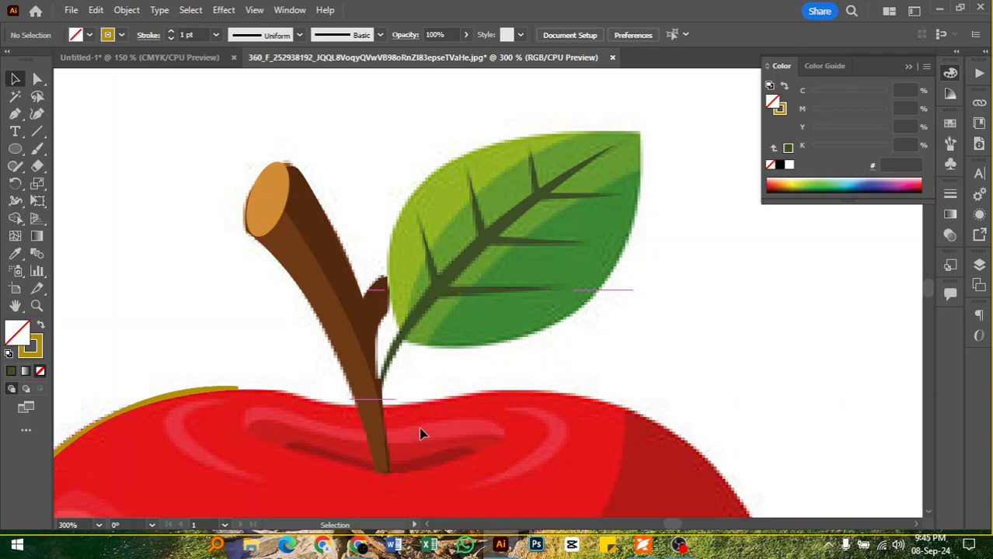
pyautogui.click(183, 412)
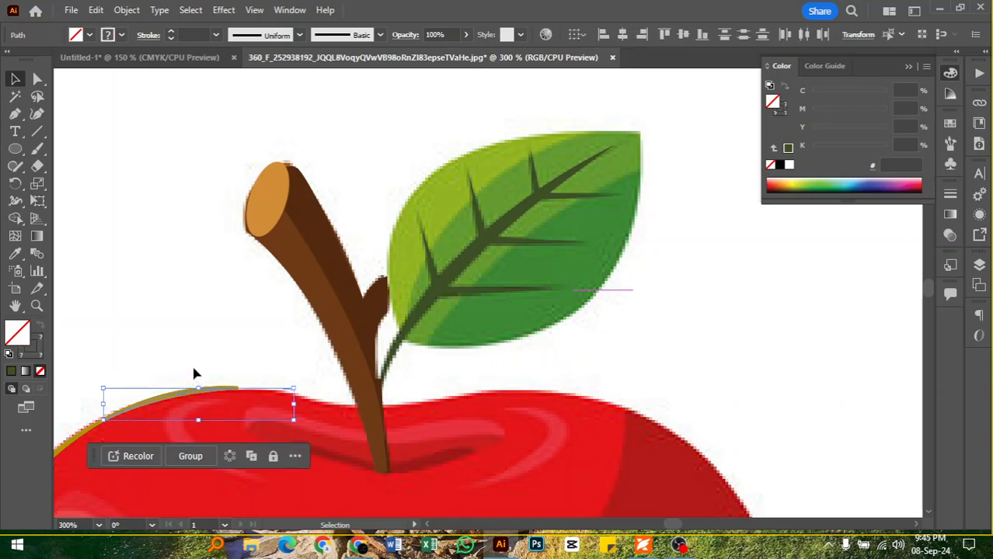
pyautogui.press('Delete')
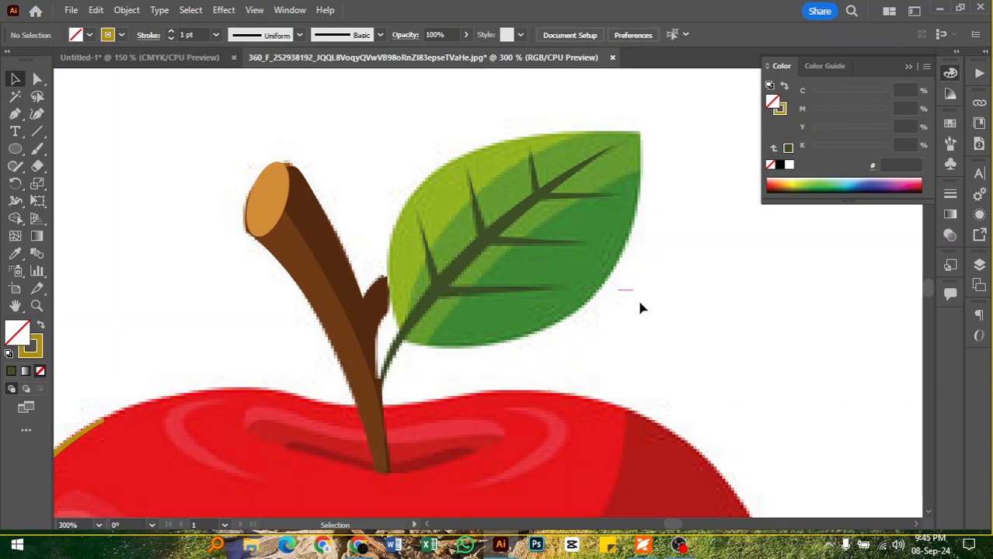
# Trace the leaf's lower and right edges with the Pen tool, from the base along the curve to the pointed tip
pyautogui.click(17, 115)
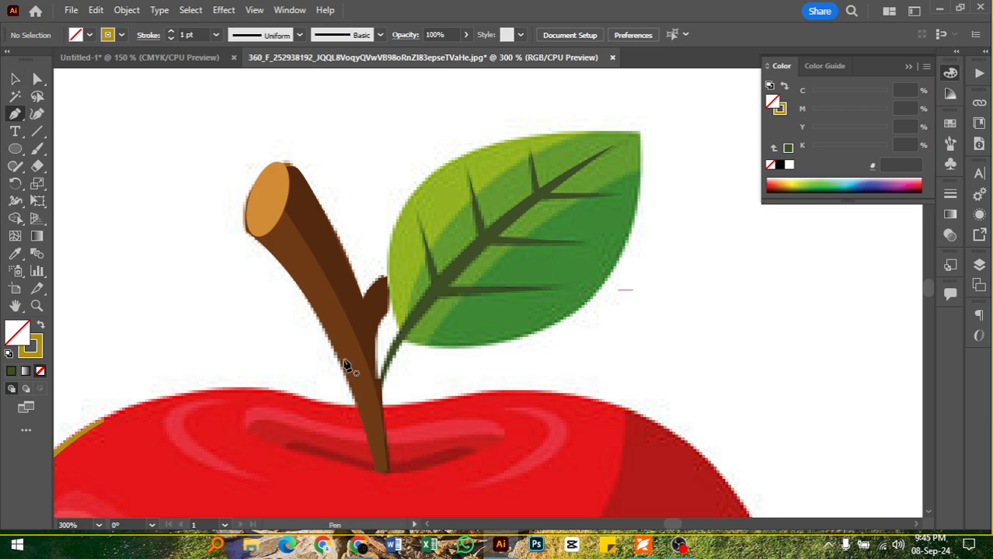
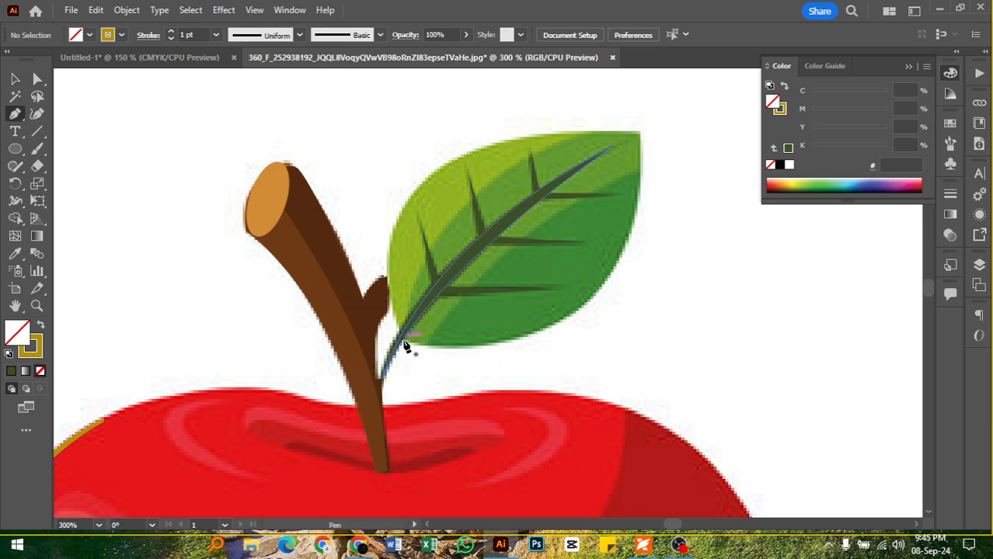
pyautogui.click(403, 340)
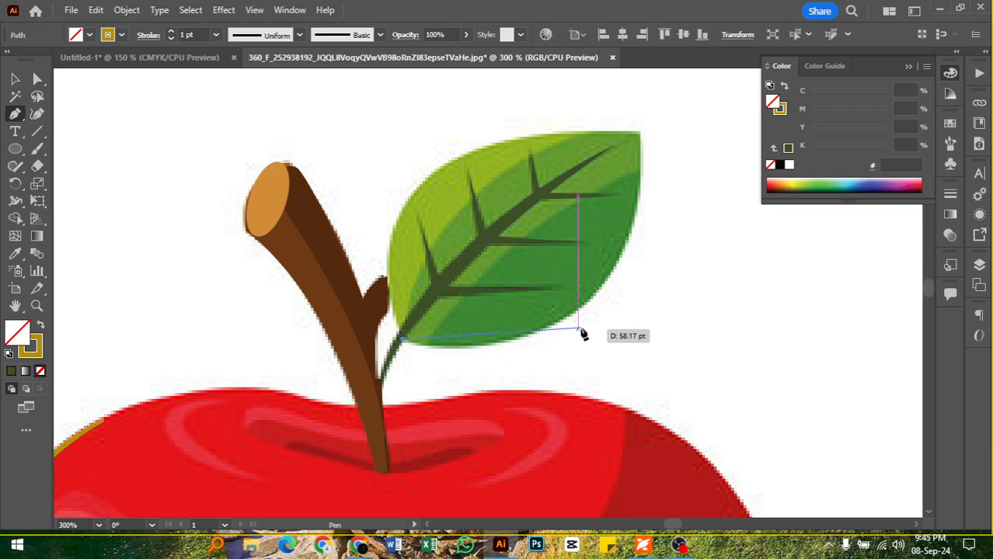
pyautogui.moveTo(579, 313); pyautogui.dragTo(665, 257)
pyautogui.click(579, 313)
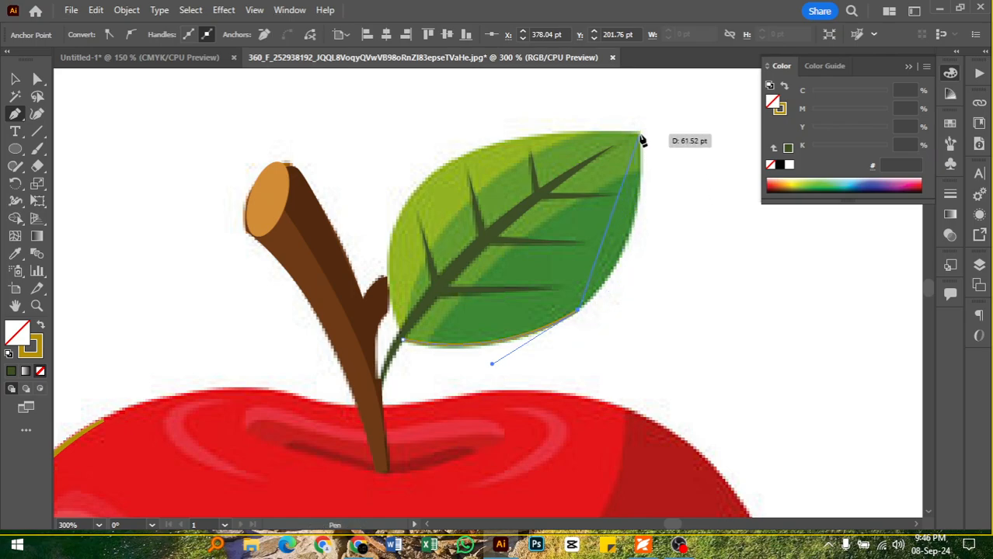
pyautogui.moveTo(641, 137); pyautogui.dragTo(635, 198)
pyautogui.click(642, 331)
# Continue the leaf outline from the tip along the upper and left edges and close it at the base
pyautogui.scroll(-2, 676, 287)
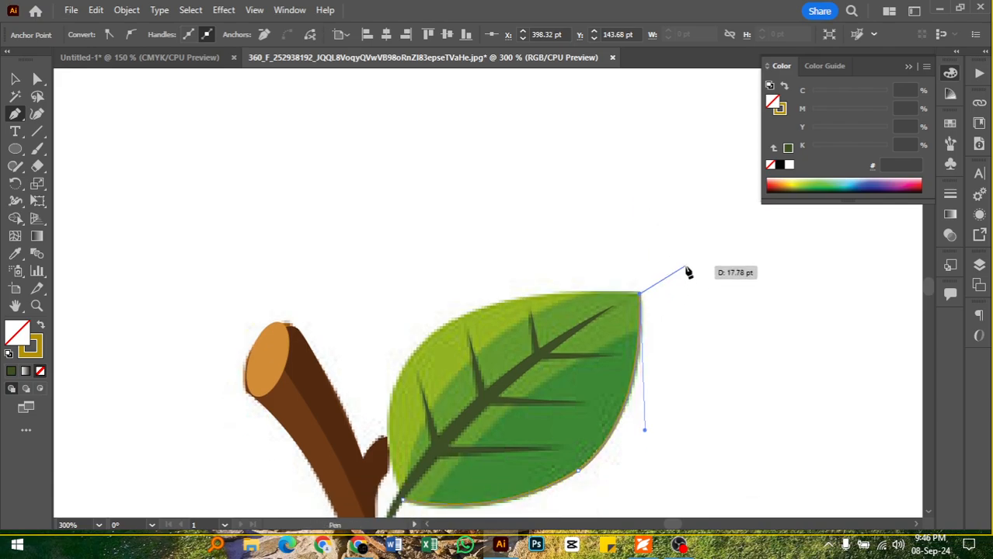
pyautogui.scroll(-3, 688, 272)
pyautogui.moveTo(429, 230); pyautogui.dragTo(354, 282)
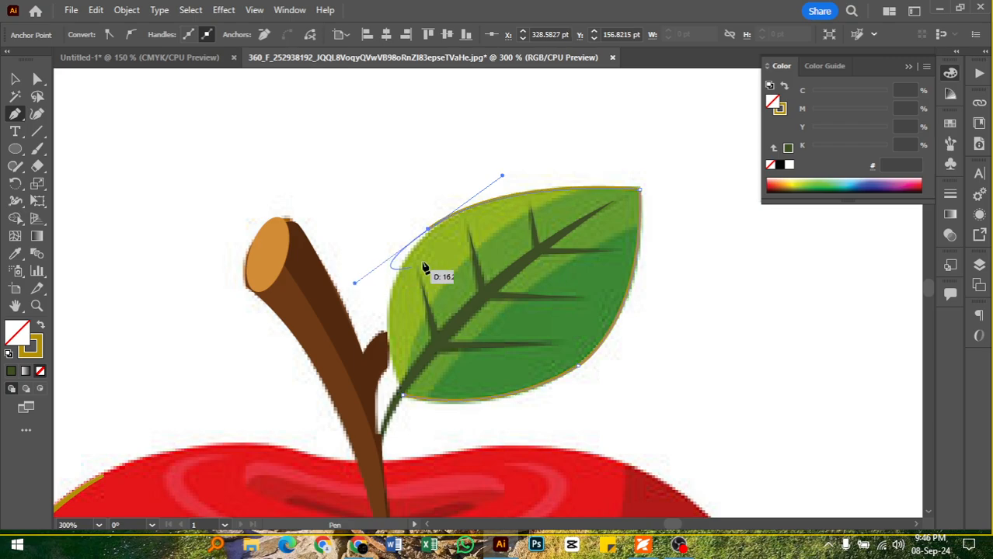
pyautogui.click(429, 230)
pyautogui.scroll(-3, 426, 225)
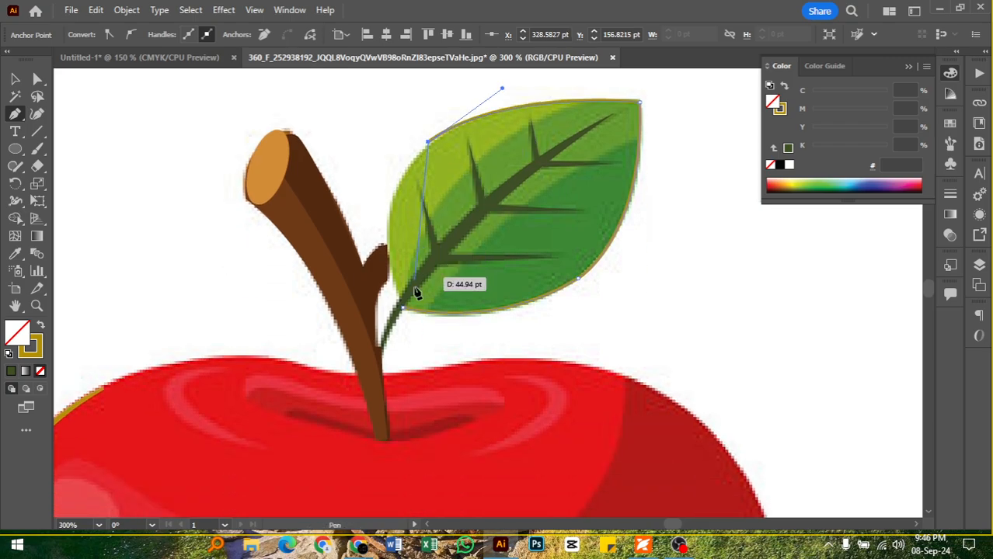
pyautogui.click(402, 302)
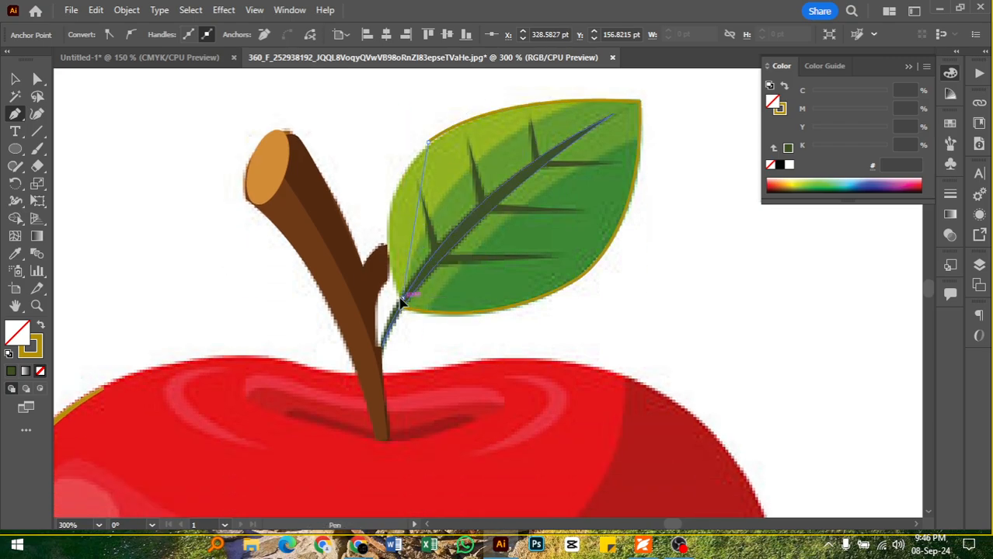
pyautogui.moveTo(401, 301)
pyautogui.mouseDown()
pyautogui.moveTo(414, 322)
pyautogui.moveTo(410, 392)
pyautogui.moveTo(436, 428)
pyautogui.moveTo(463, 380)
pyautogui.moveTo(461, 394)
pyautogui.moveTo(445, 397)
pyautogui.mouseUp()
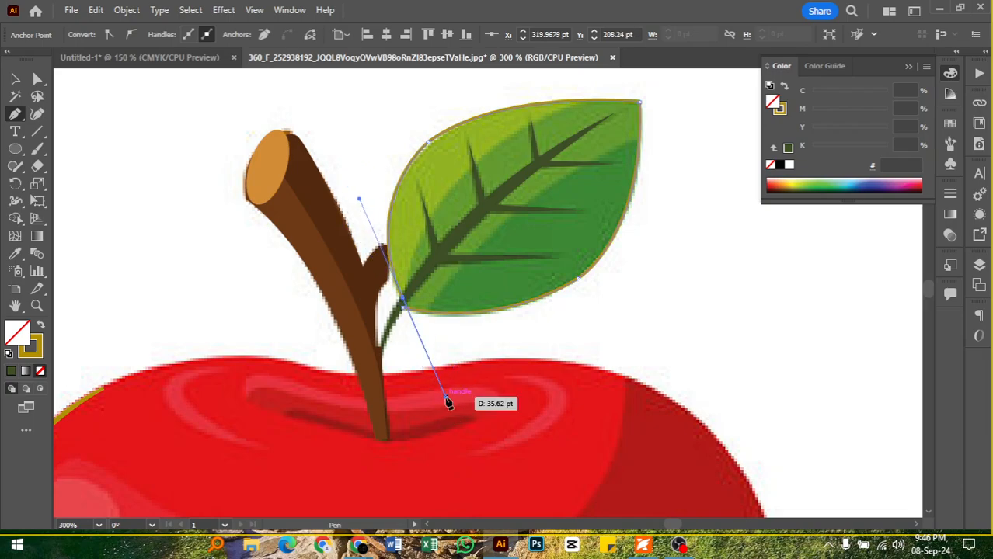
pyautogui.moveTo(404, 306); pyautogui.dragTo(406, 305)
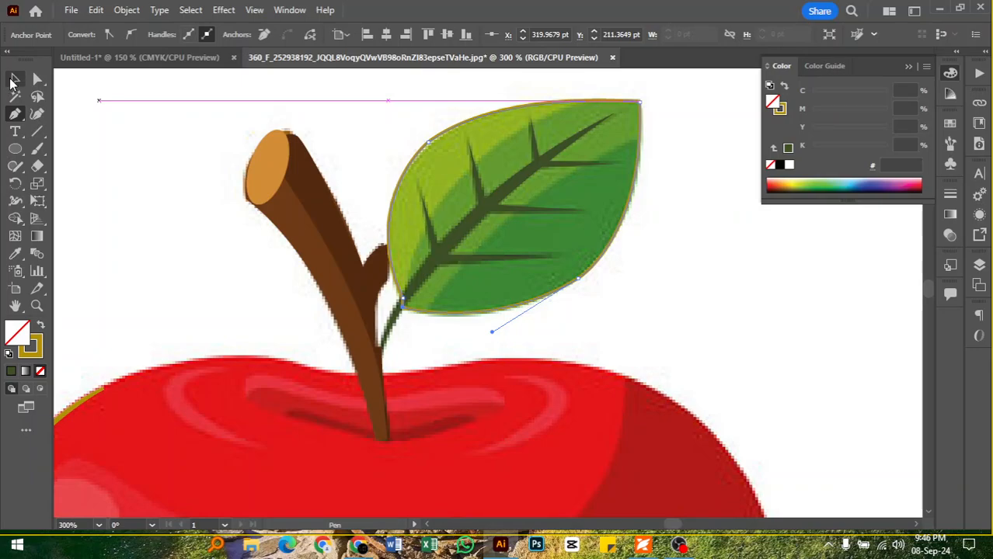
# Fill the leaf outline with the dark green sampled from the leaf's lower right area and send it behind the image
pyautogui.click(14, 81)
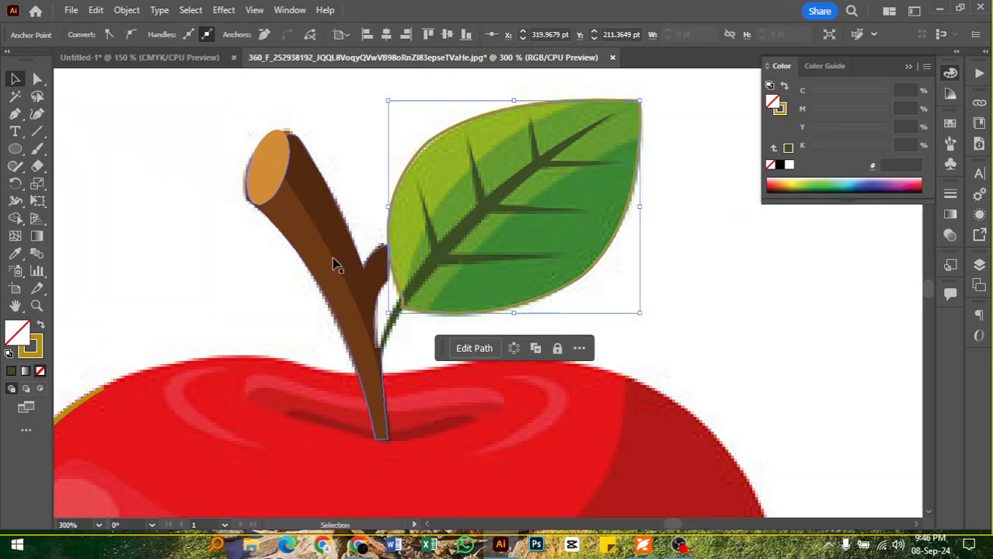
pyautogui.press('i')
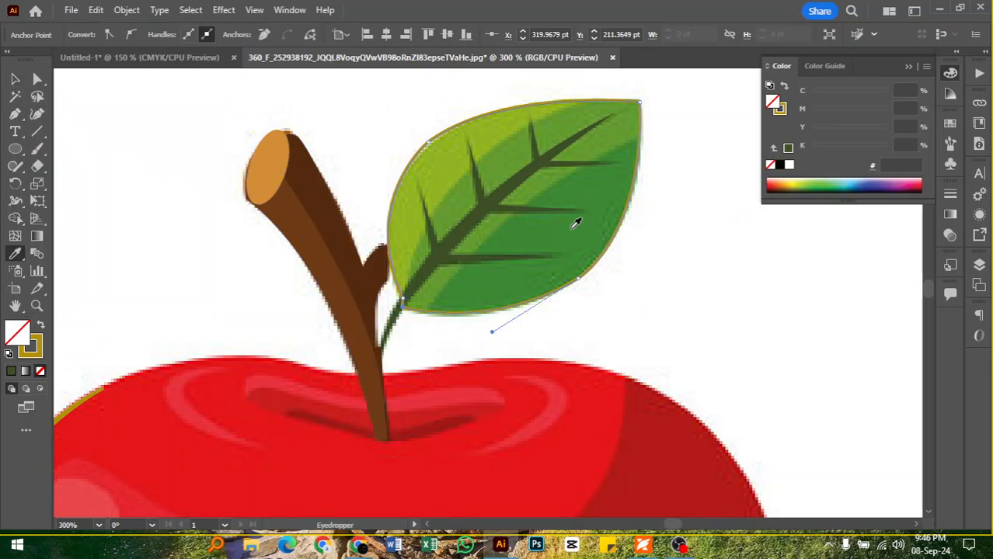
pyautogui.click(584, 238)
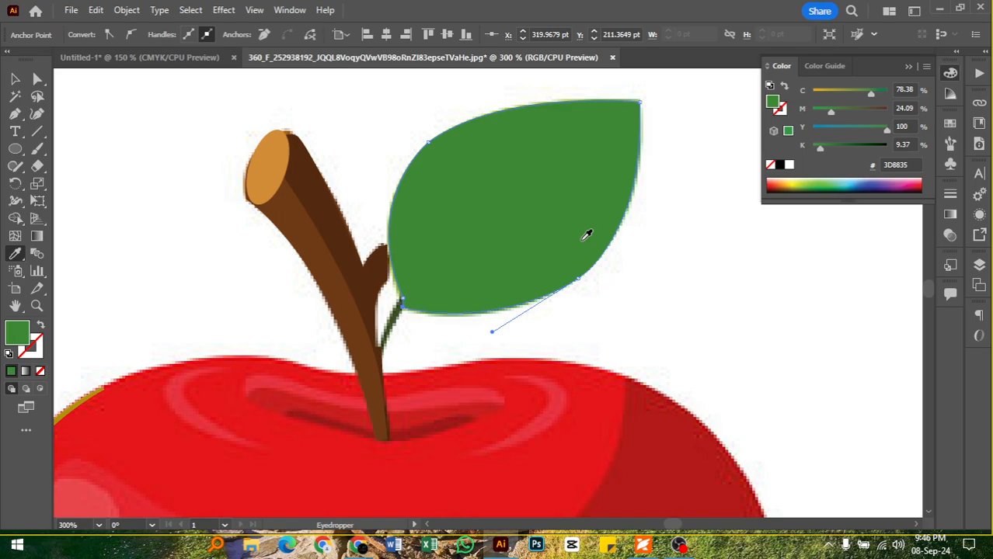
pyautogui.hotkey('ctrl', 'z')
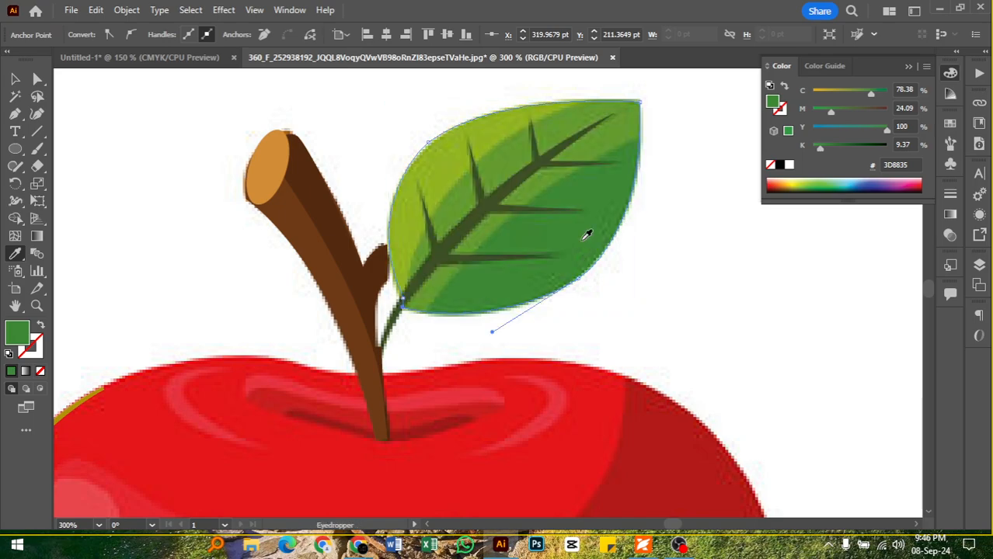
pyautogui.press('ctrl')
# Add an anchor point on the leaf outline's upper edge, and undo a second point placed just beside it
pyautogui.click(16, 114)
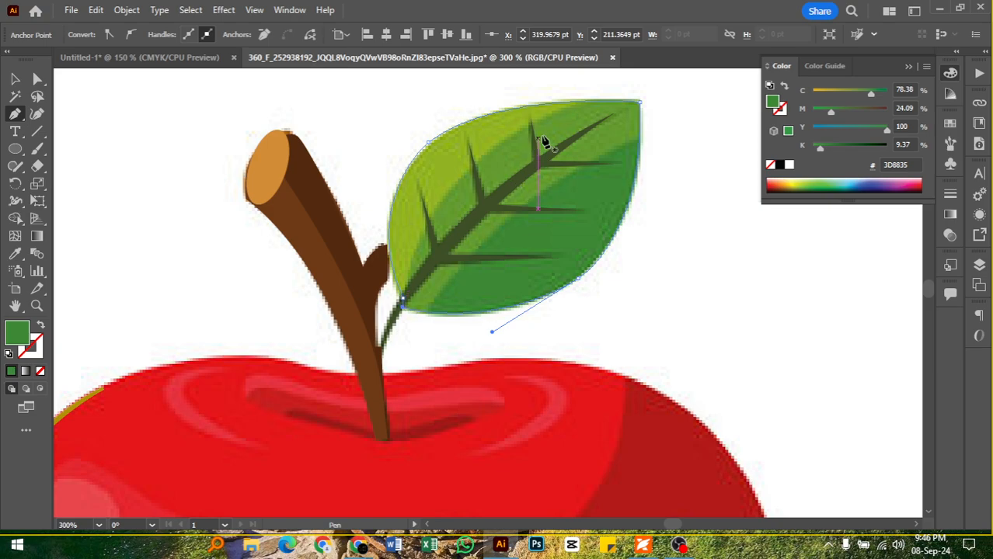
pyautogui.click(578, 103)
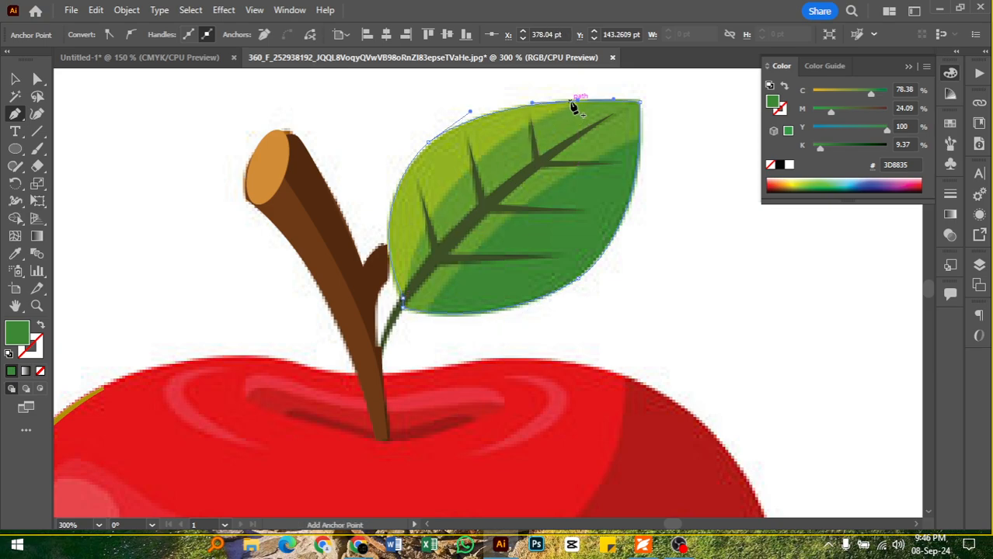
pyautogui.click(572, 101)
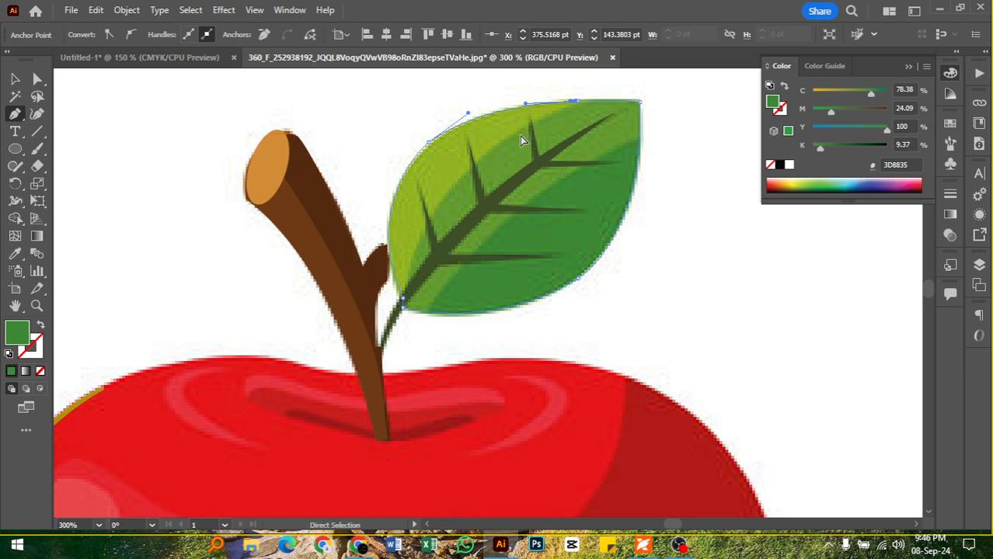
pyautogui.hotkey('ctrl', 'z')
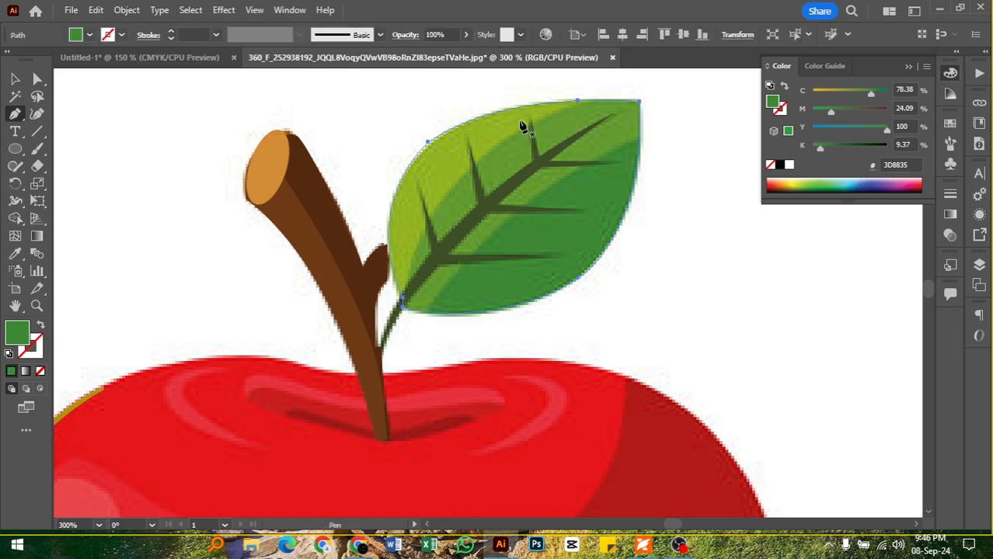
# Bring the green leaf shape to the front and set its opacity to 20%
pyautogui.hotkey('ctrl', 'shift', ']')
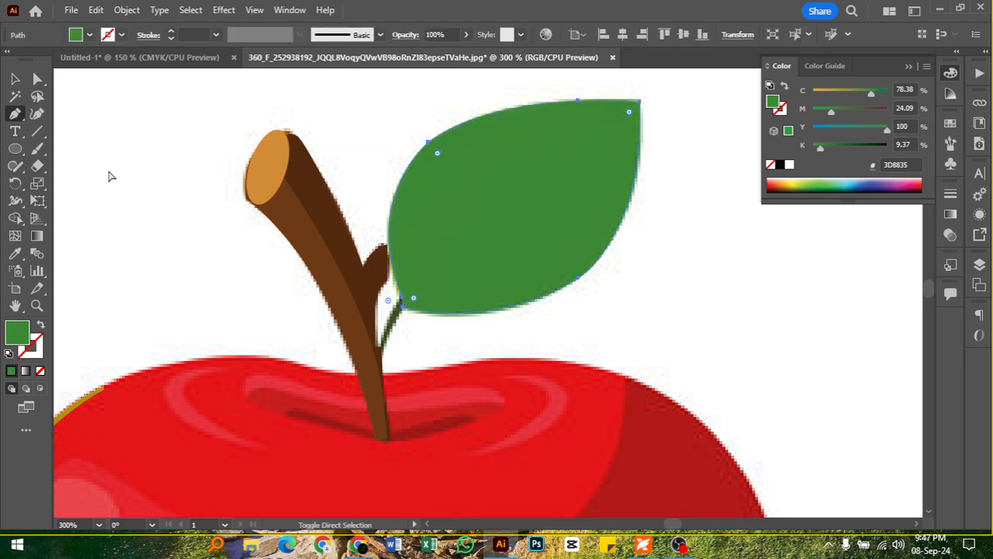
pyautogui.click(447, 34)
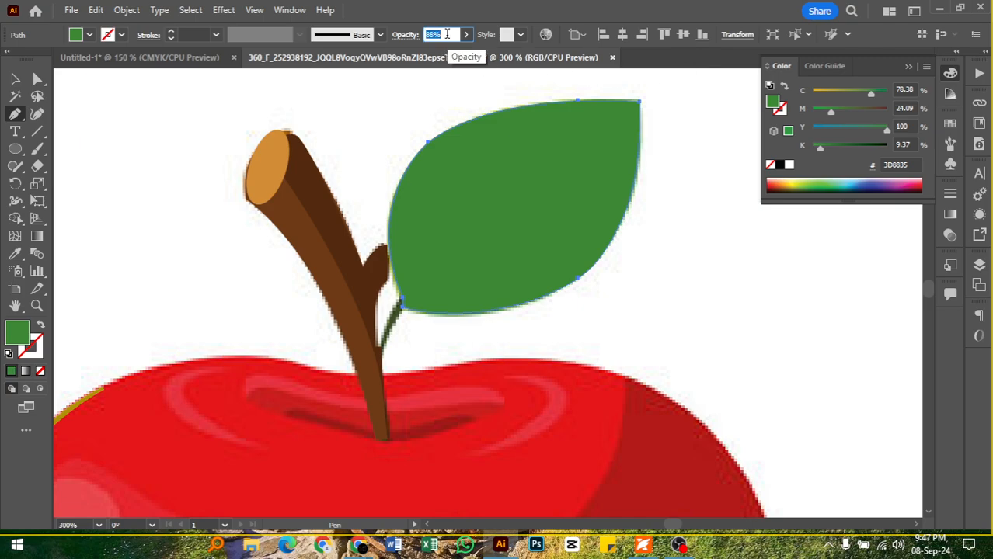
pyautogui.write('2')
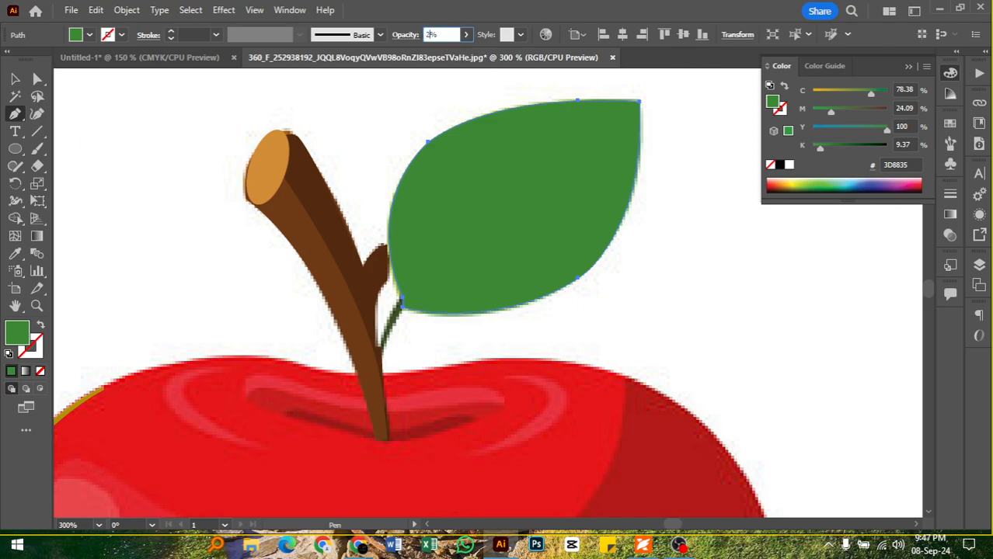
pyautogui.write('0')
pyautogui.press('Return')
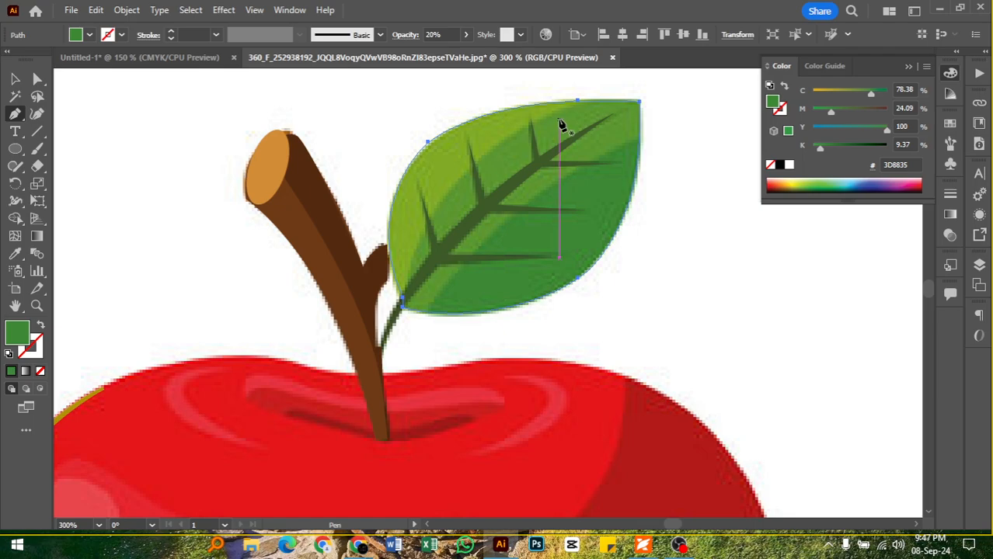
pyautogui.click(15, 79)
pyautogui.click(545, 167)
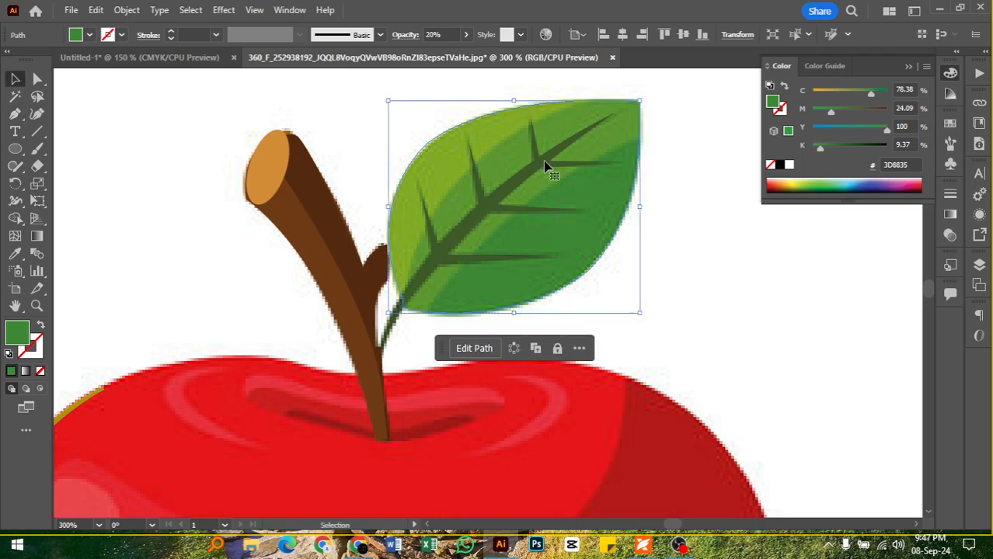
# Add anchor points on the leaf outline's upper edge and near its base, and swap its fill and stroke colours
pyautogui.press('p')
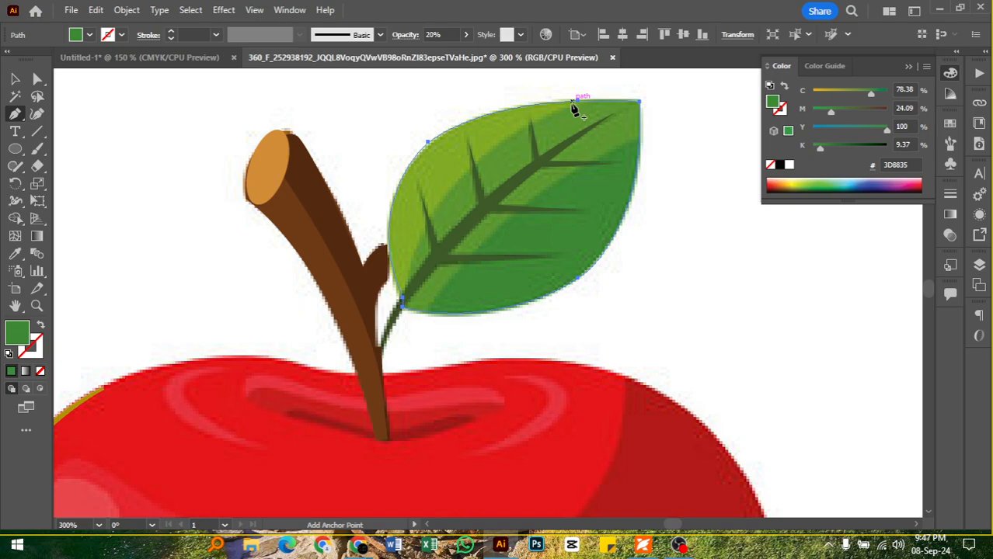
pyautogui.click(572, 103)
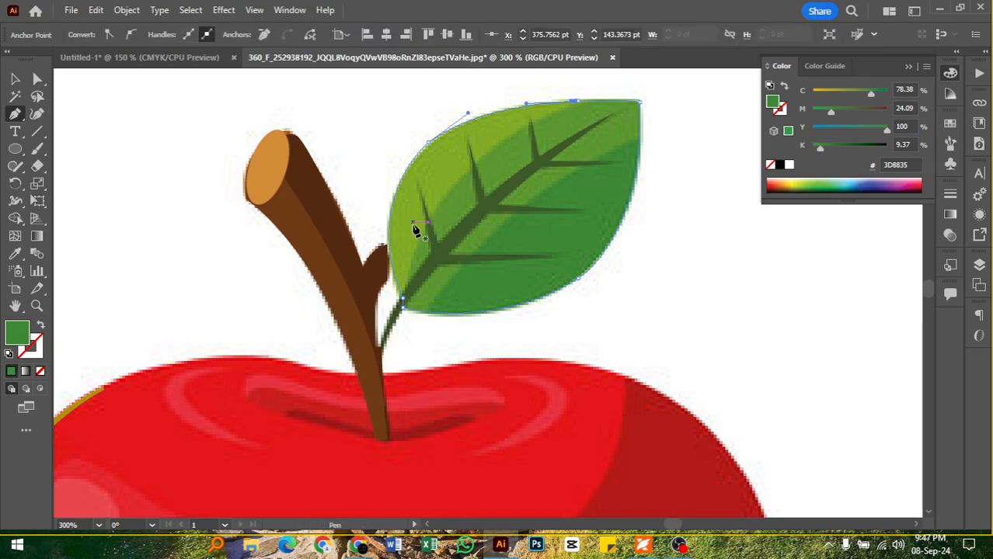
pyautogui.click(402, 298)
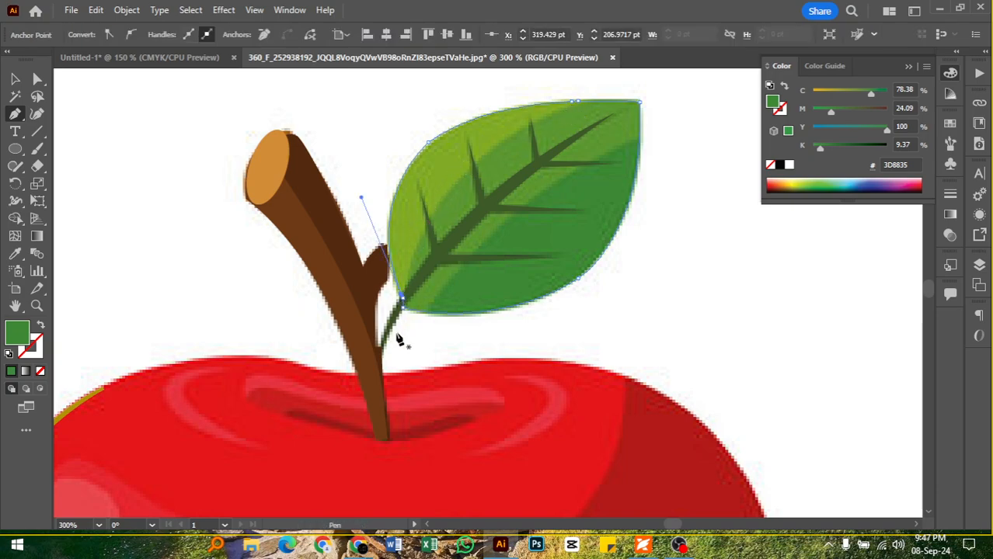
pyautogui.keyDown('ctrl'); pyautogui.click(397, 339); pyautogui.keyUp('ctrl')
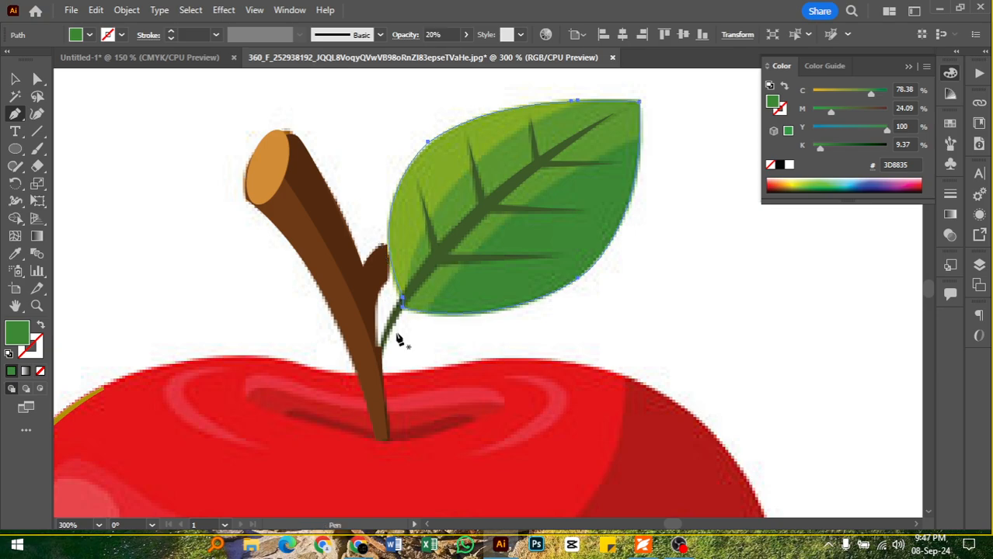
pyautogui.click(40, 325)
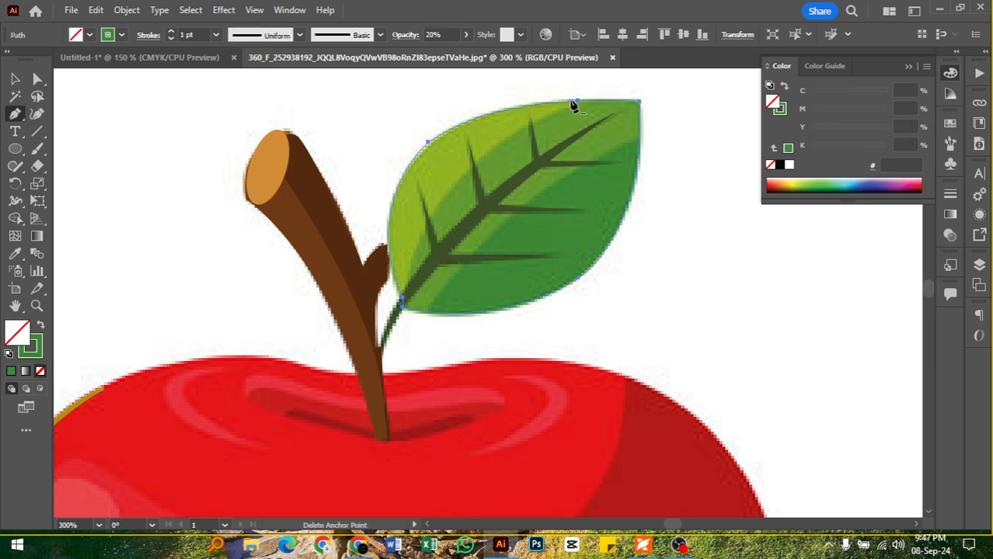
pyautogui.click(579, 102)
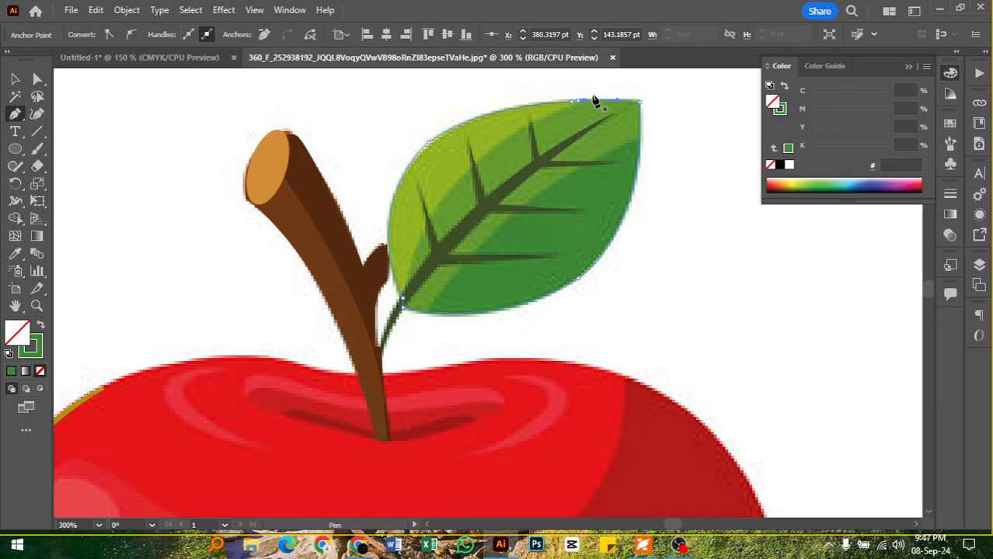
# Draw a closed crescent over the leaf's light green upper left area, following the shade boundary and extending slightly past the leaf's edge
pyautogui.click(587, 94)
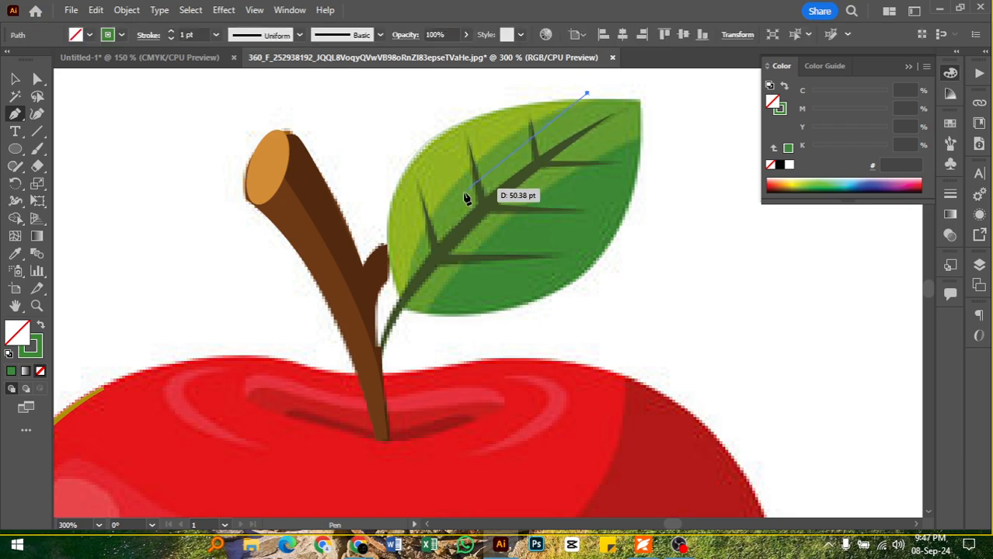
pyautogui.moveTo(388, 308); pyautogui.dragTo(342, 476)
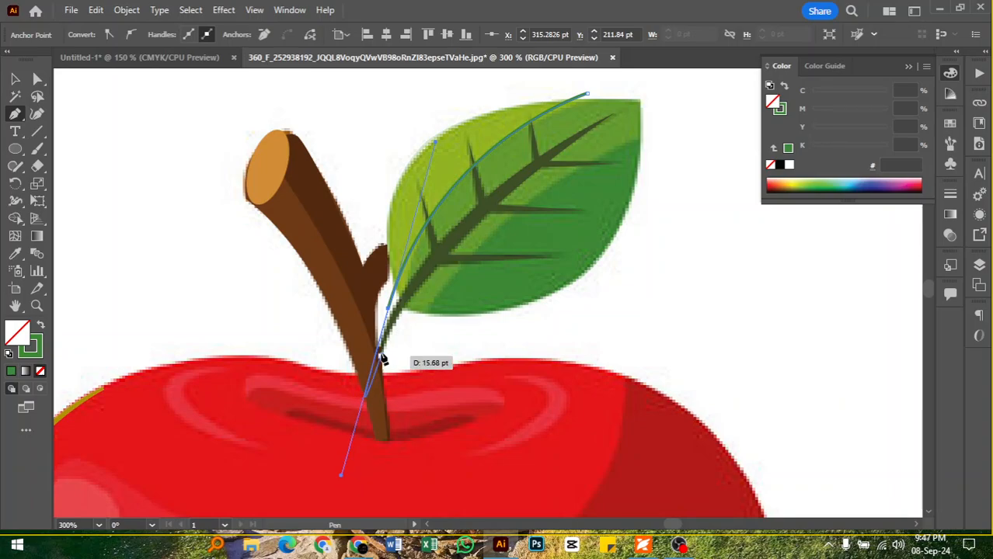
pyautogui.click(388, 309)
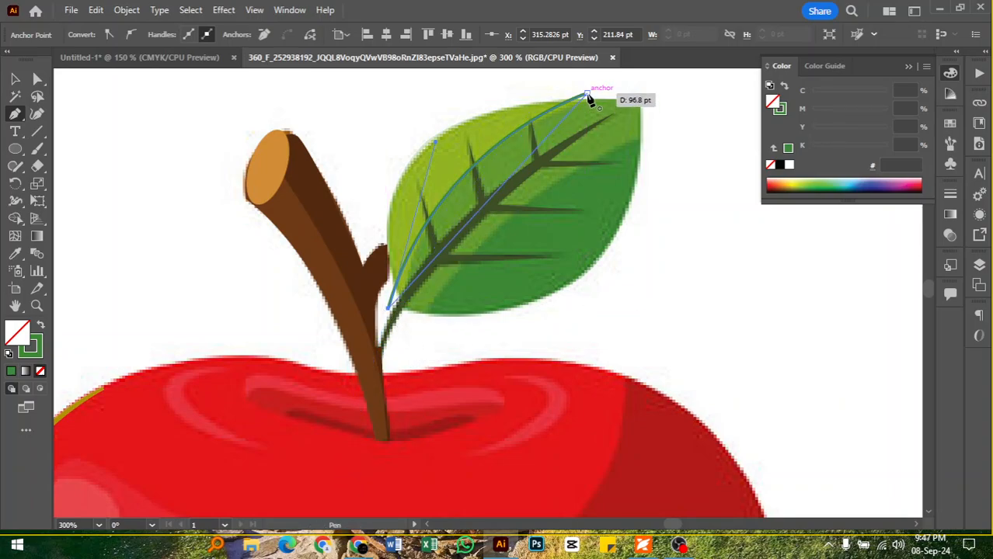
pyautogui.moveTo(588, 97)
pyautogui.mouseDown()
pyautogui.moveTo(725, 234)
pyautogui.moveTo(765, 100)
pyautogui.moveTo(850, 93)
pyautogui.moveTo(841, 107)
pyautogui.mouseUp()
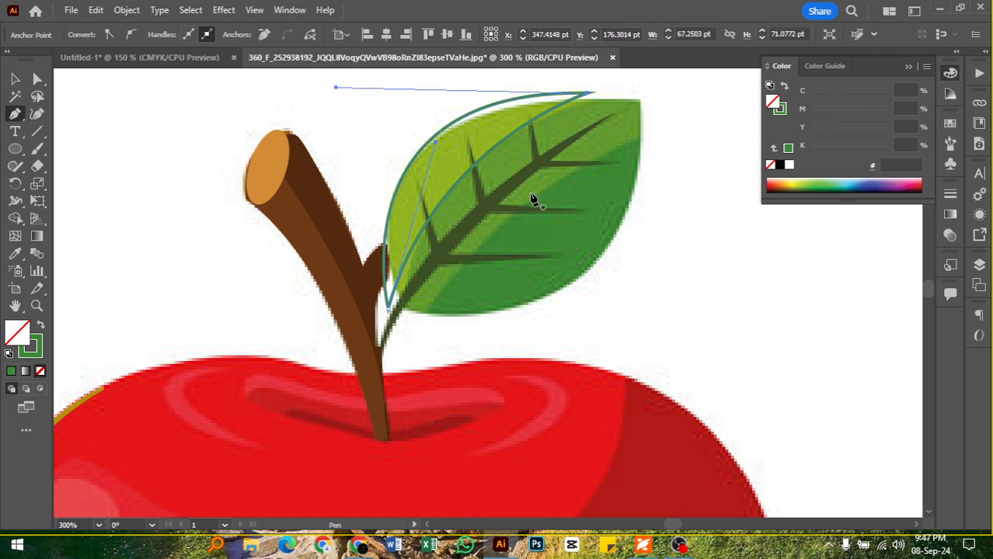
# Fill the crescent with the light green sampled from the leaf's upper left area and show its bounding box
pyautogui.press('i')
pyautogui.click(468, 144)
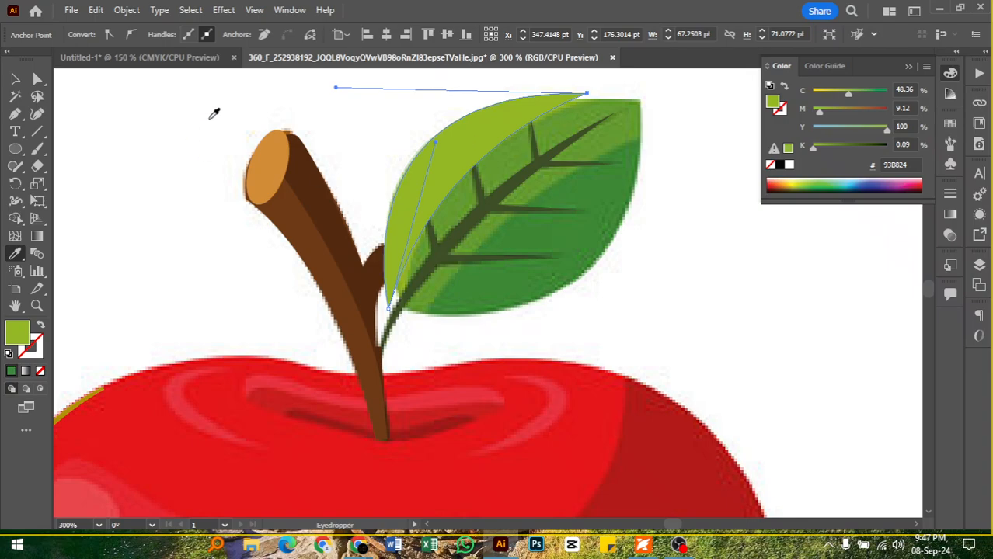
pyautogui.click(17, 79)
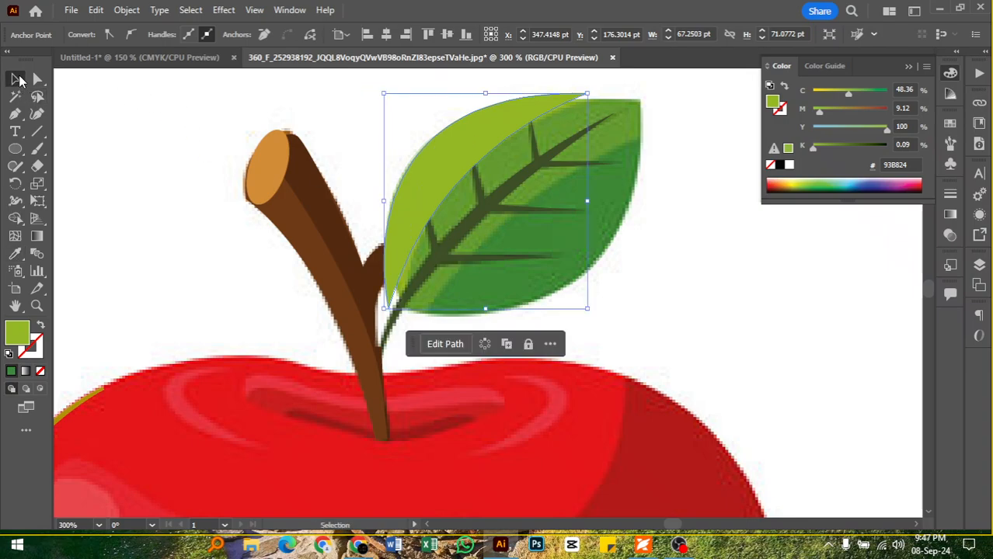
# Set the opacity of the green leaf outline to 100%
pyautogui.click(729, 227)
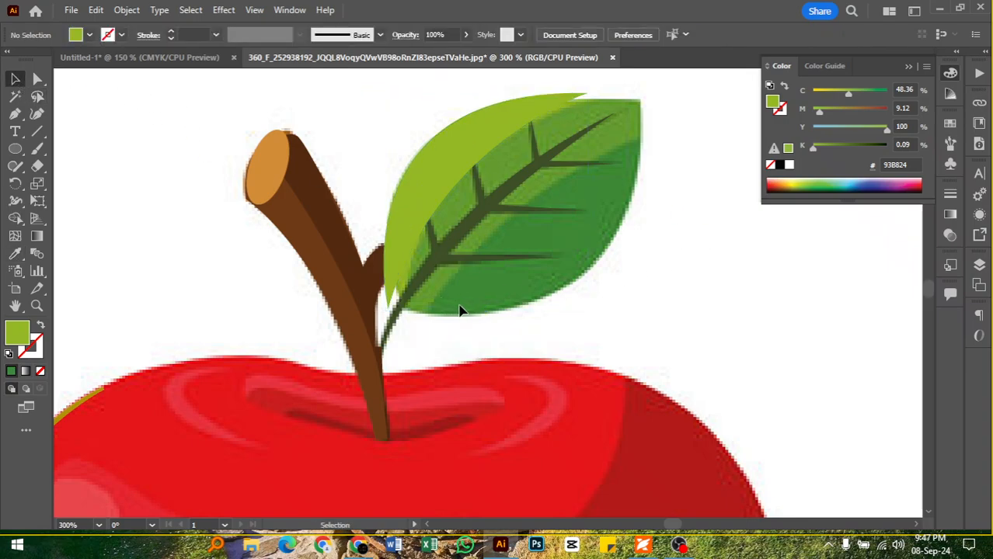
pyautogui.click(597, 232)
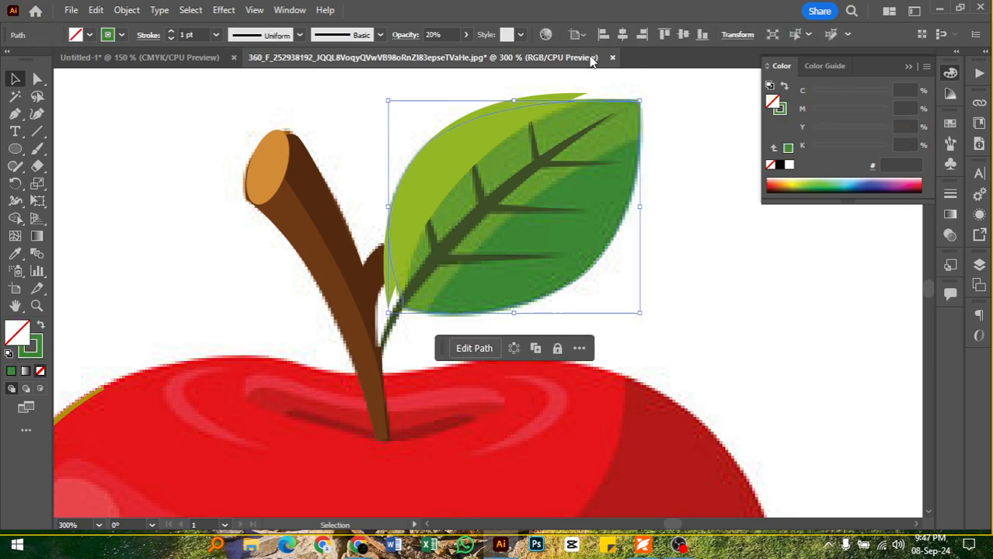
pyautogui.click(434, 35)
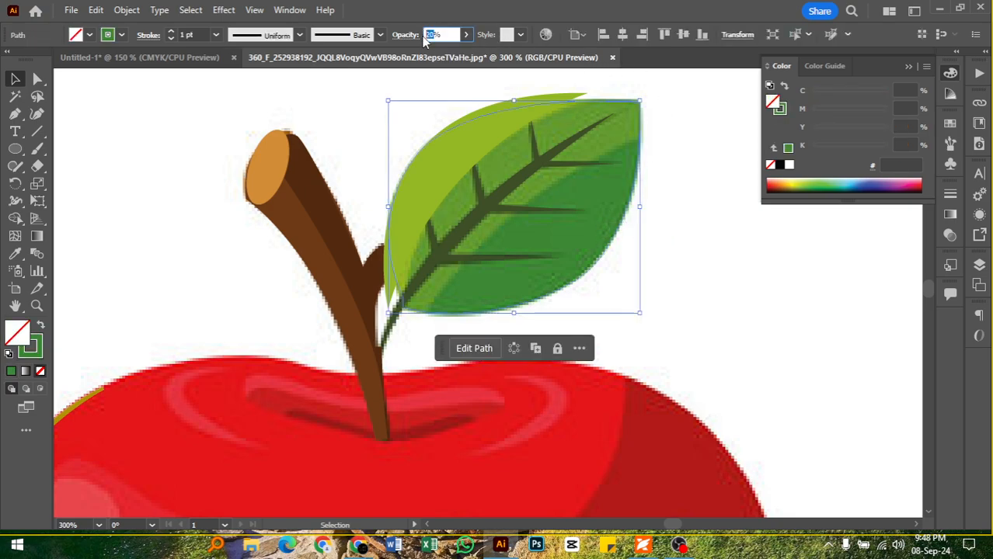
pyautogui.press('Return')
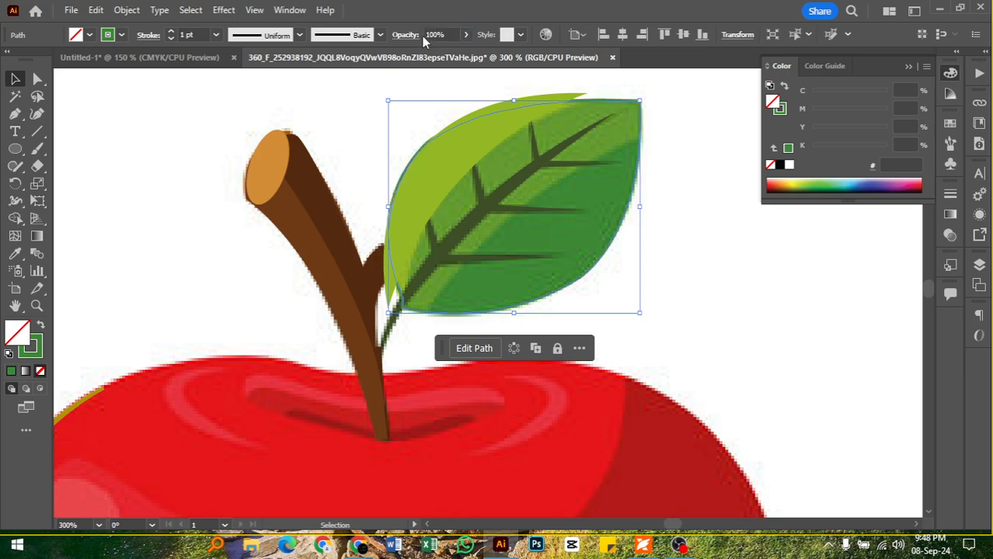
pyautogui.click(679, 197)
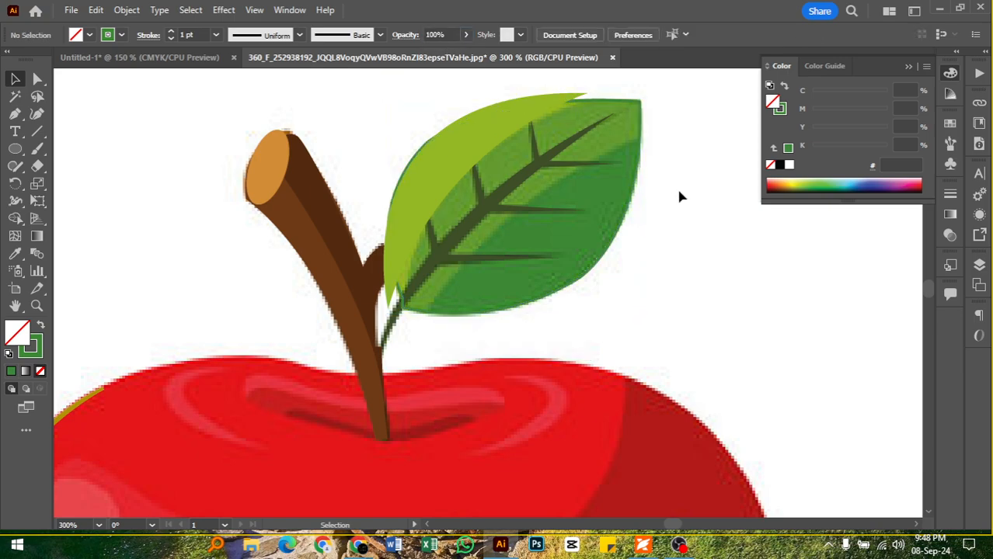
# Swap the leaf outline's fill and stroke colours so the whole leaf is filled solid green
pyautogui.click(622, 111)
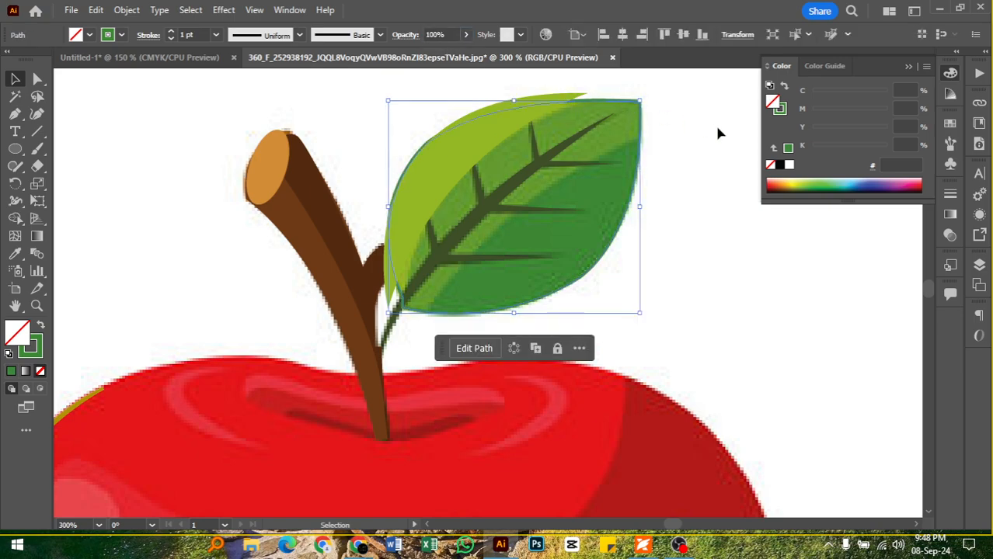
pyautogui.press('ctrl')
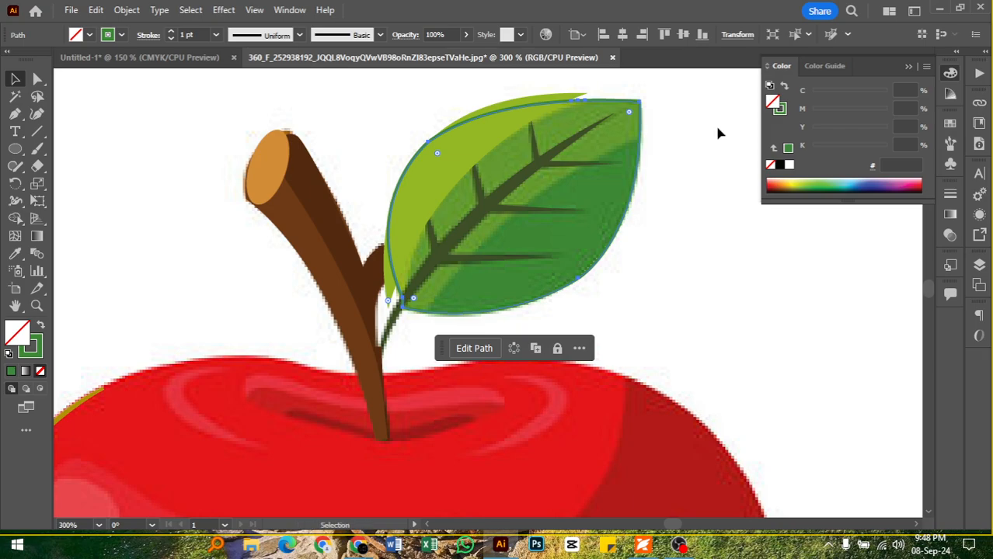
pyautogui.click(40, 327)
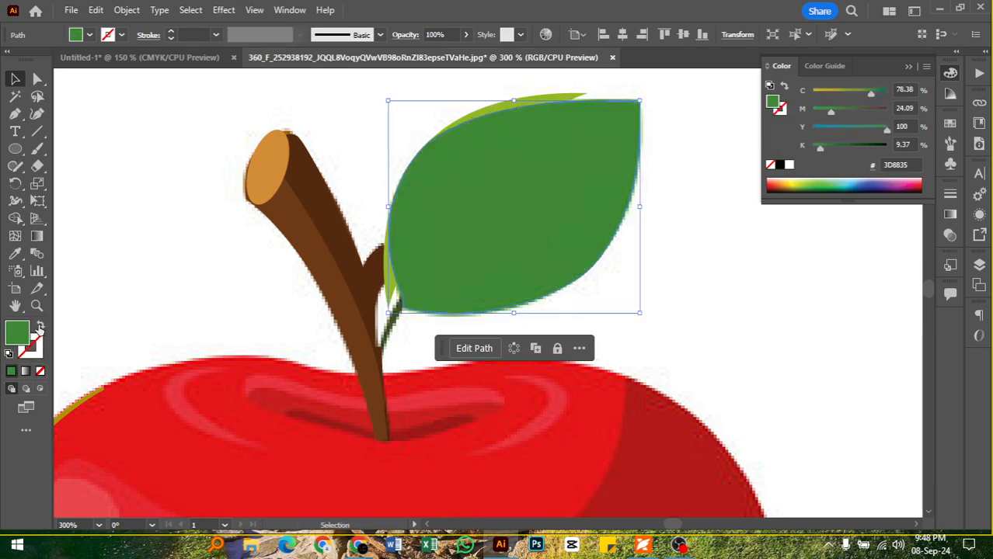
pyautogui.hotkey('ctrl', 'shift', 'a')
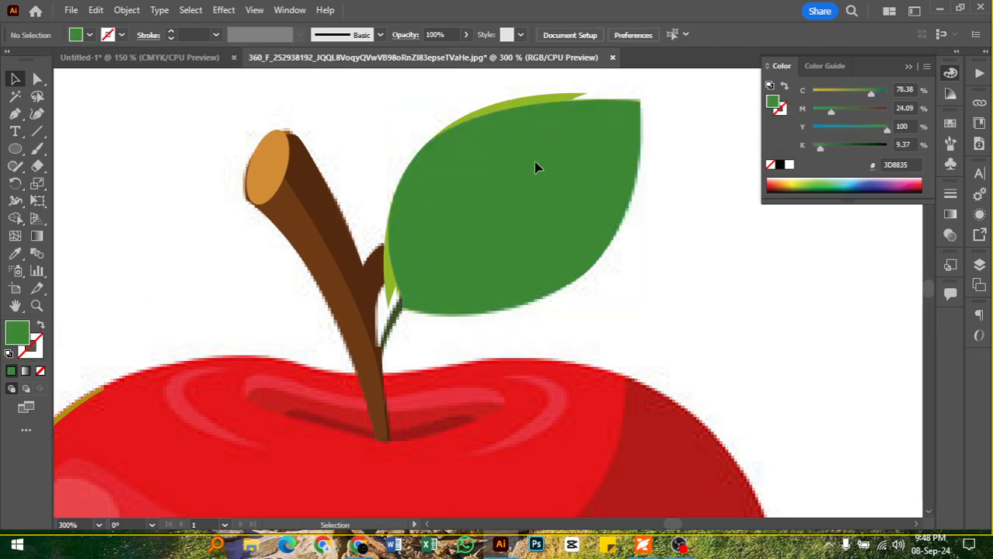
# Bring the light green crescent to the front, above the dark green leaf
pyautogui.click(548, 98)
pyautogui.hotkey('ctrl', 'shift', ']')
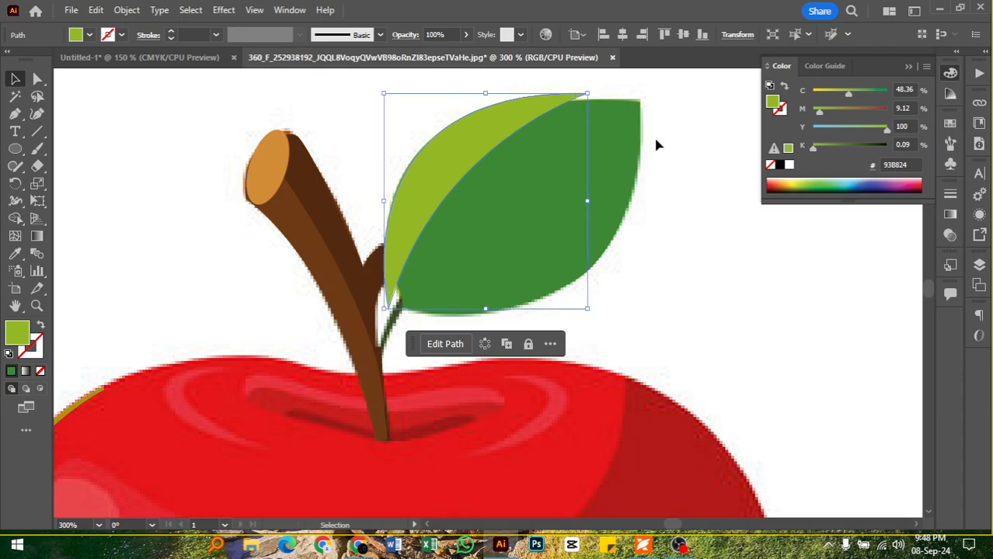
pyautogui.click(655, 188)
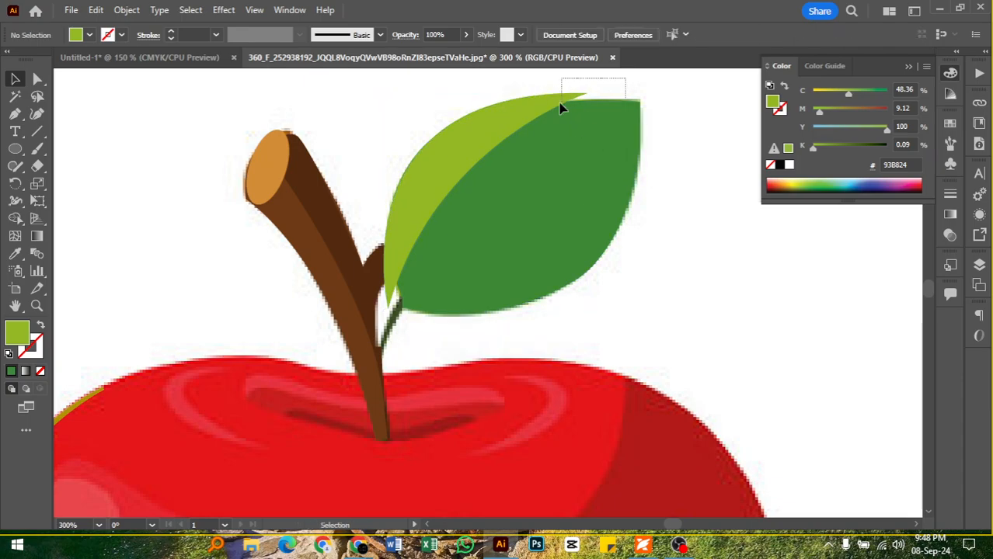
# Trim off the two crescent parts extending beyond the leaf's edge, using Shape Builder on the crescent and leaf
pyautogui.moveTo(559, 105); pyautogui.dragTo(563, 106)
pyautogui.scroll(1, 433, 139)
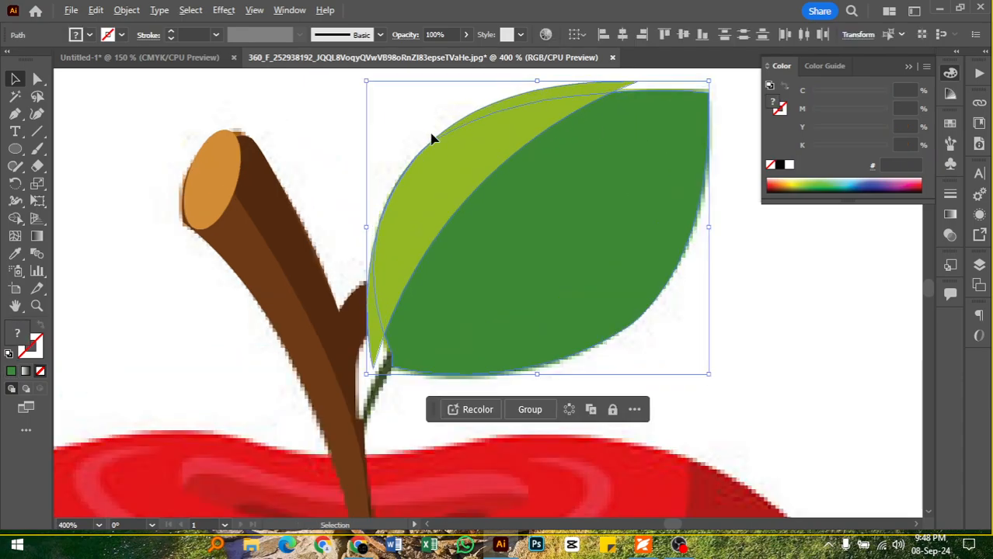
pyautogui.click(14, 219)
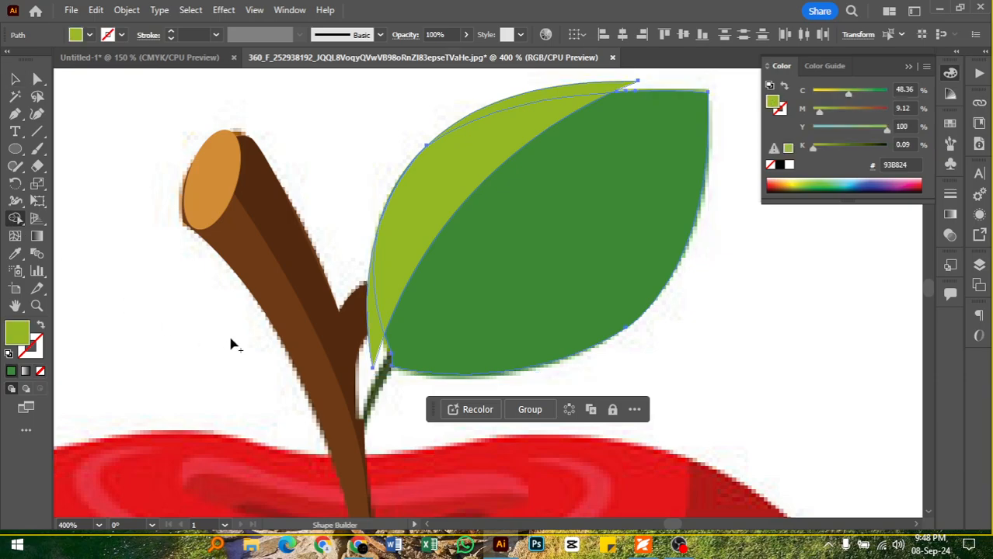
pyautogui.click(373, 348)
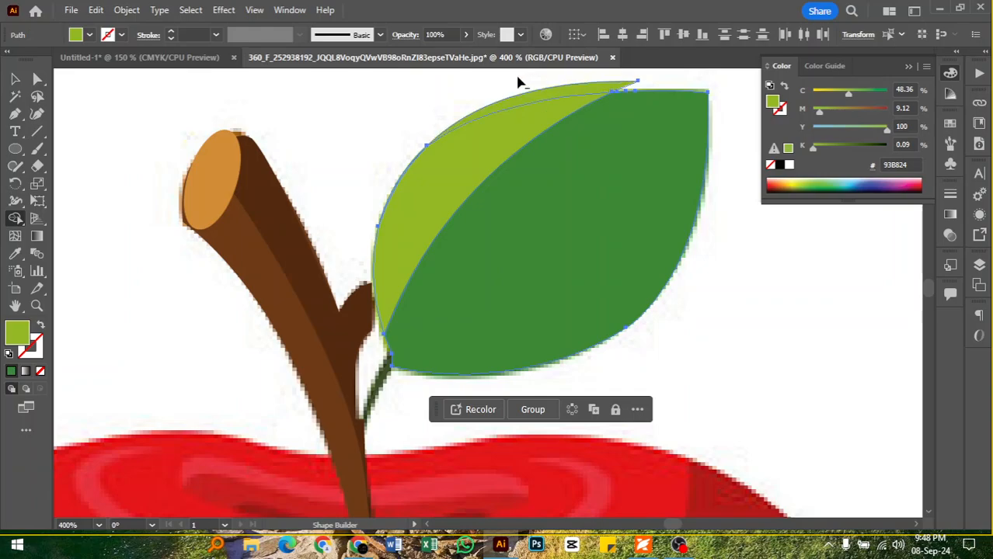
pyautogui.keyDown('alt'); pyautogui.click(528, 95); pyautogui.keyUp('alt')
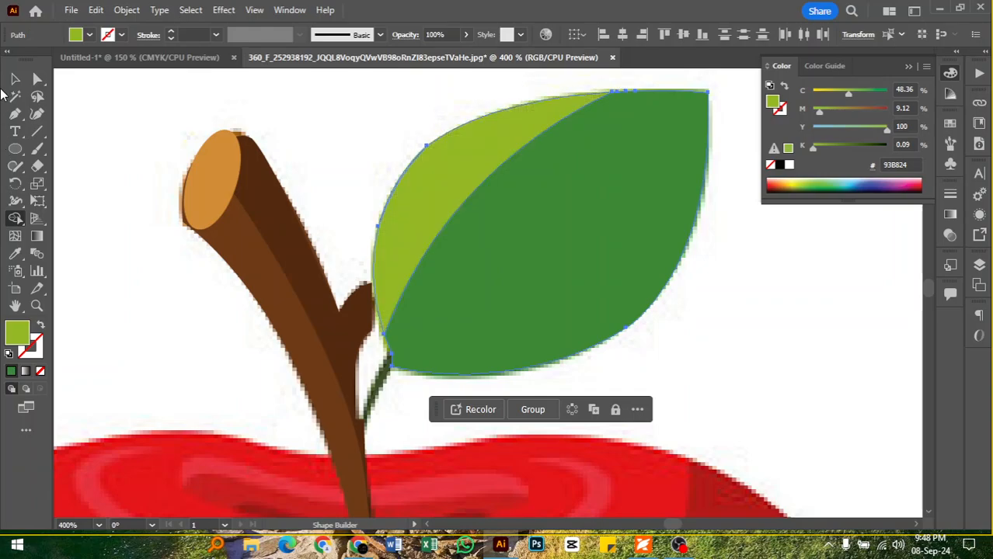
pyautogui.click(15, 79)
pyautogui.click(159, 142)
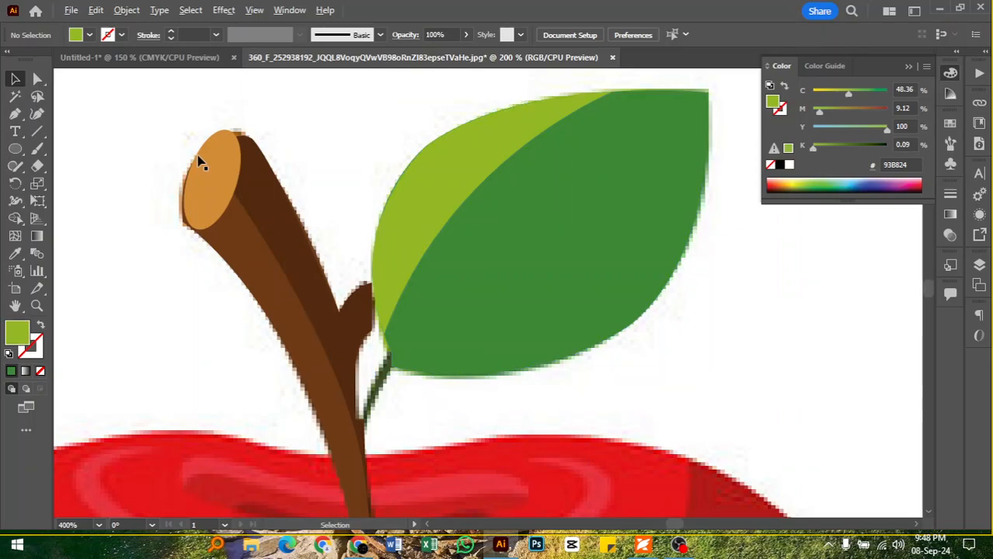
# Unlock the apple reference image in Layer 1
pyautogui.scroll(-2, 201, 161)
pyautogui.scroll(-3, 459, 287)
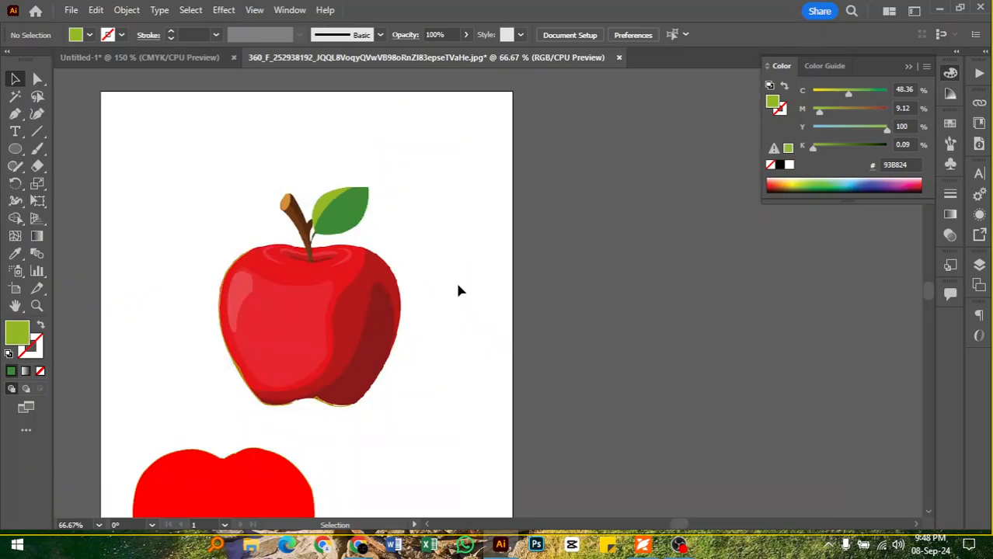
pyautogui.click(980, 266)
pyautogui.click(833, 307)
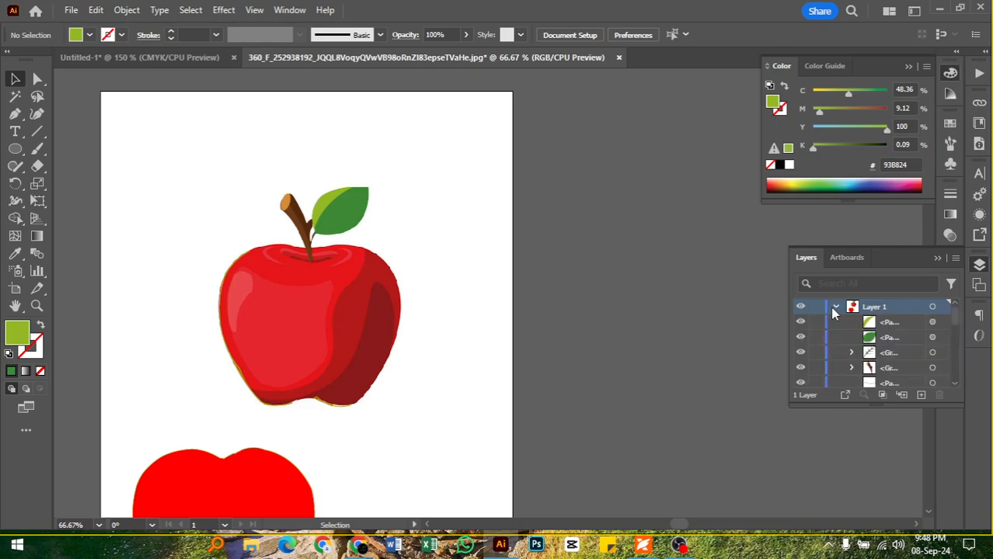
pyautogui.scroll(-5, 818, 346)
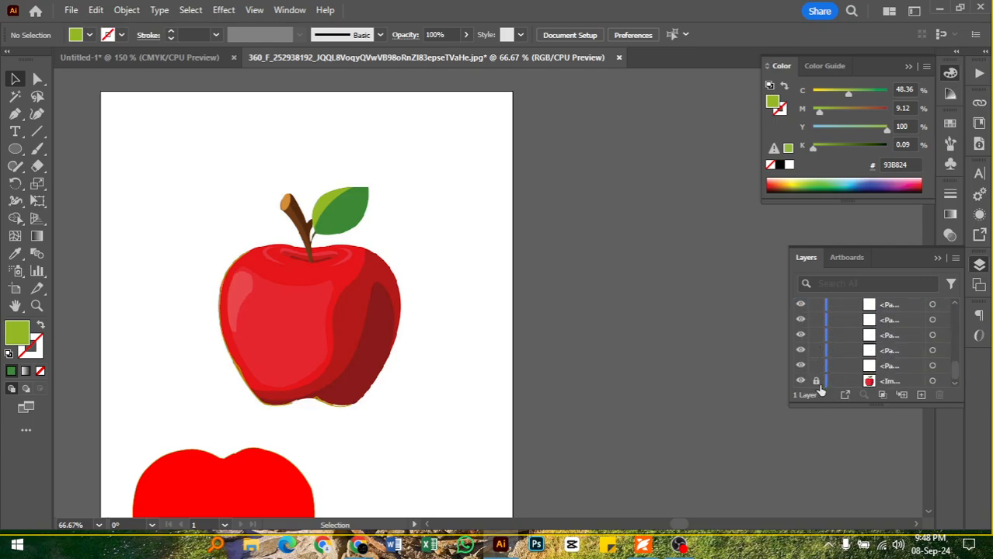
pyautogui.click(816, 380)
# Move the apple reference image off the artboard to the empty space on its right
pyautogui.scroll(-1, 655, 334)
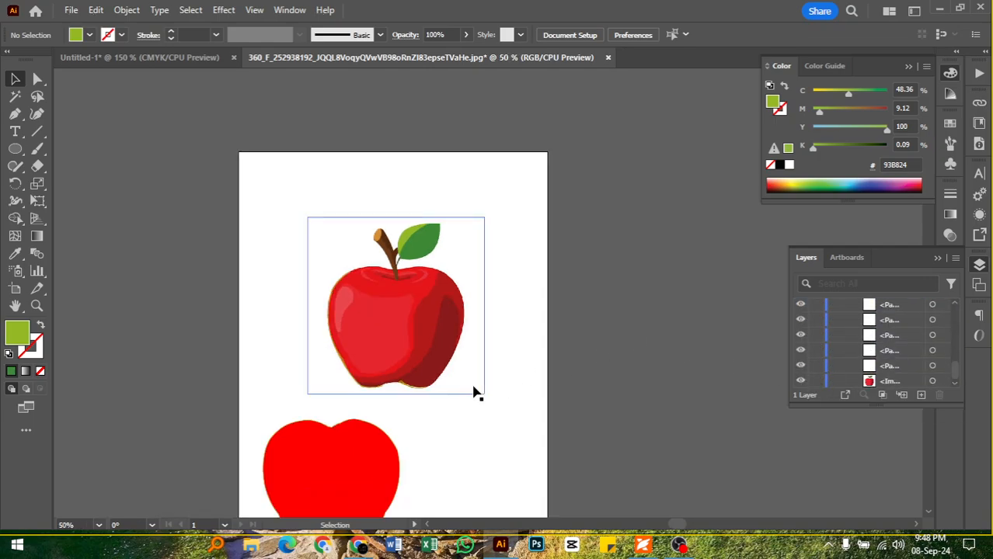
pyautogui.moveTo(497, 399); pyautogui.dragTo(705, 342)
pyautogui.moveTo(360, 369); pyautogui.dragTo(651, 308)
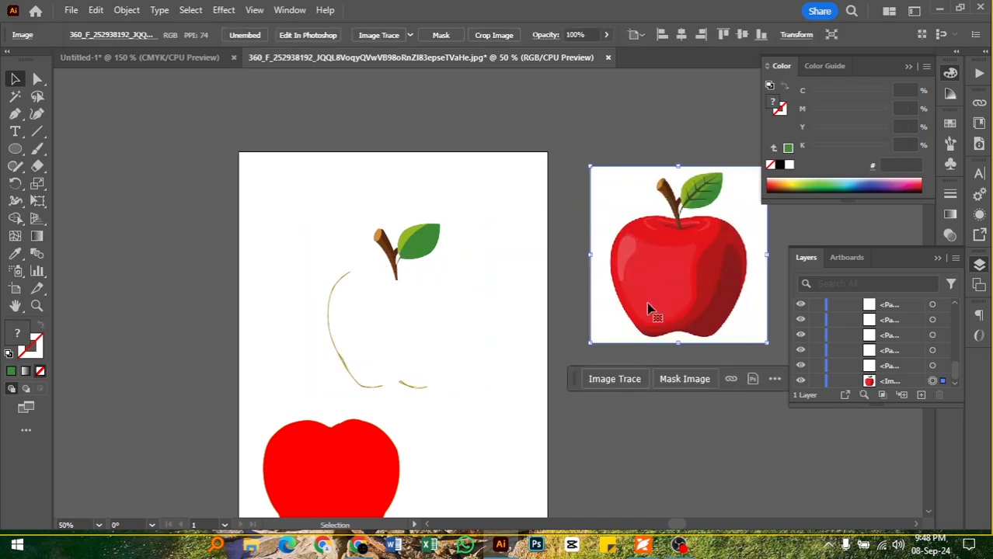
# Delete the leftover thin outline paths below the stem, where the apple's body was traced
pyautogui.moveTo(380, 368); pyautogui.dragTo(455, 397)
pyautogui.press('Delete')
pyautogui.press('Delete')
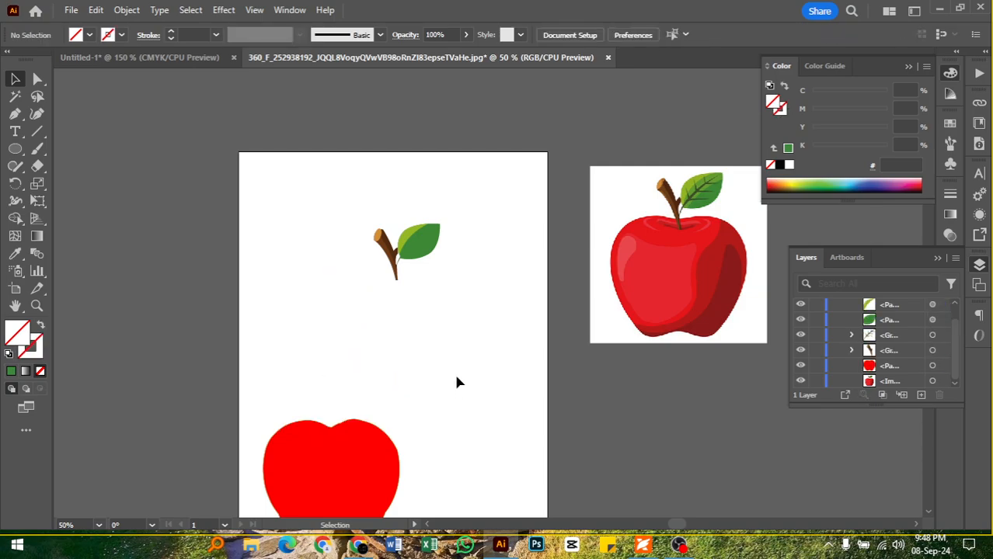
# Send the dark green leaf shape to the back, behind the vein group
pyautogui.scroll(2, 429, 258)
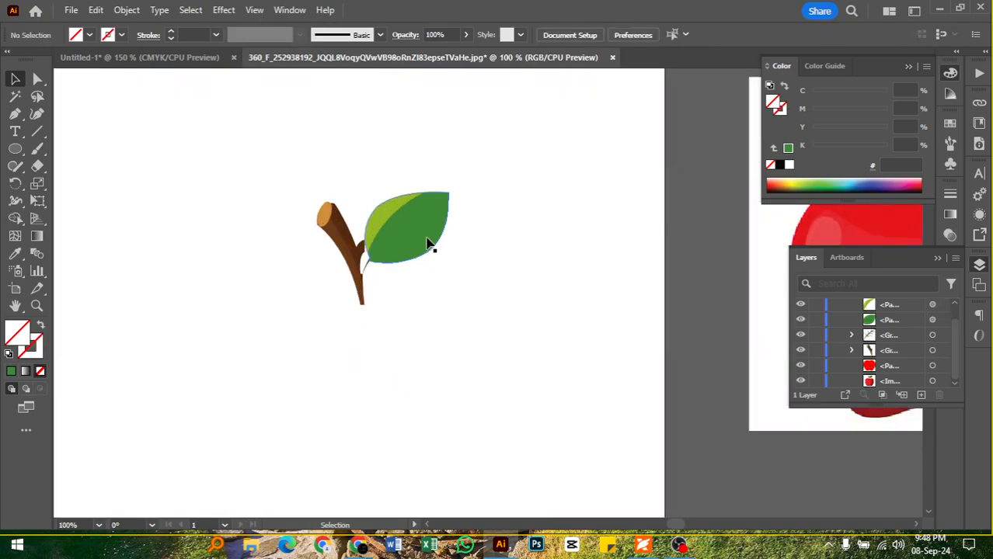
pyautogui.click(445, 203)
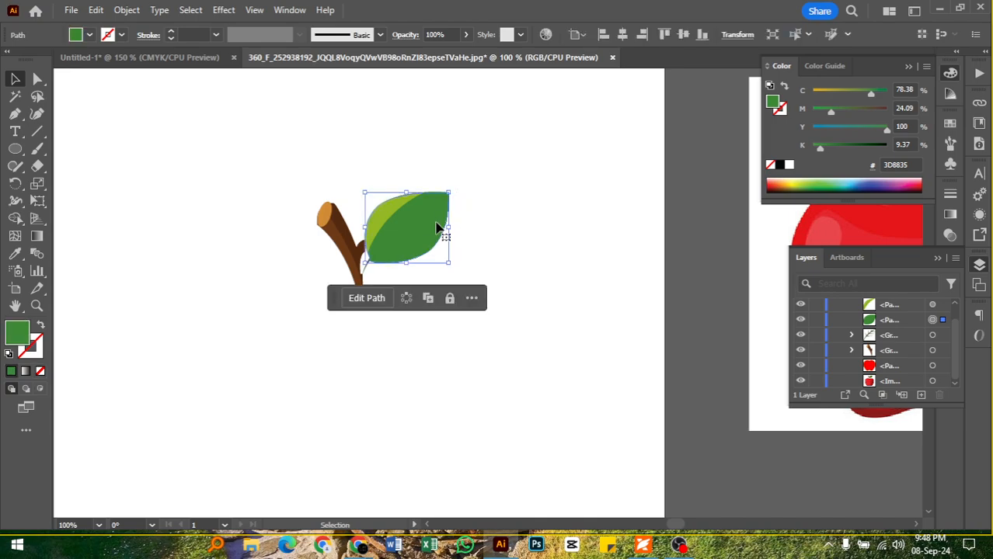
pyautogui.hotkey('ctrl', 'shift', '[')
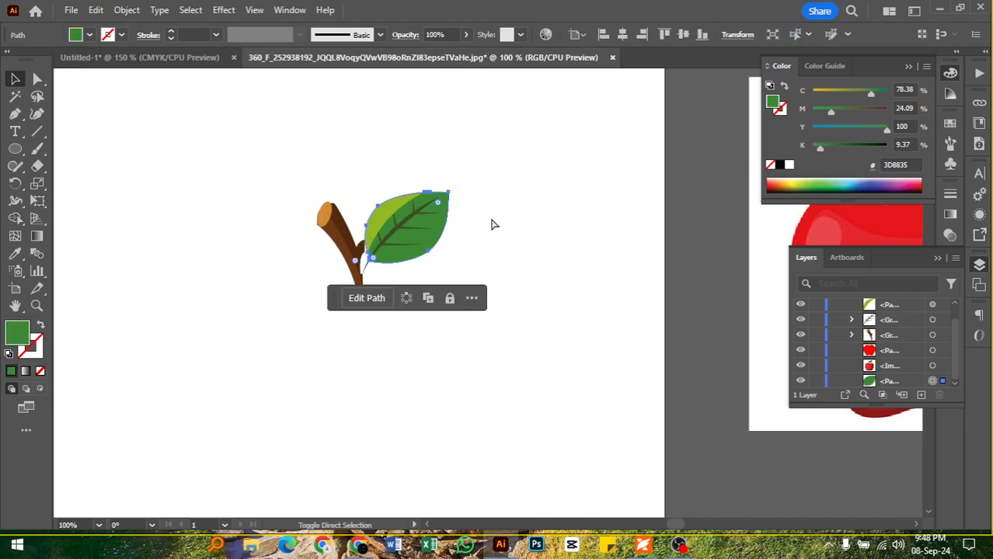
pyautogui.click(491, 225)
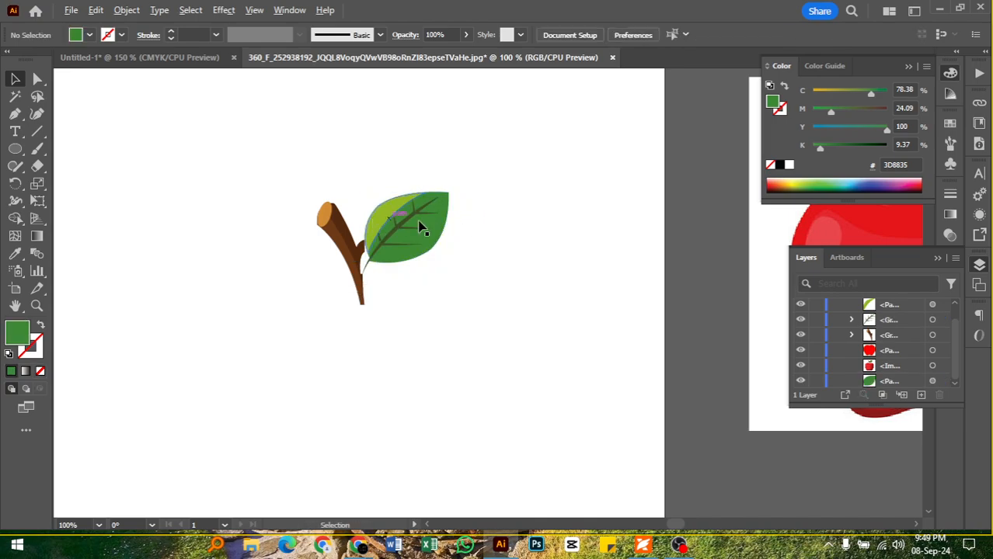
# Bring the leaf vein group to the front, above the light green crescent
pyautogui.scroll(2, 447, 227)
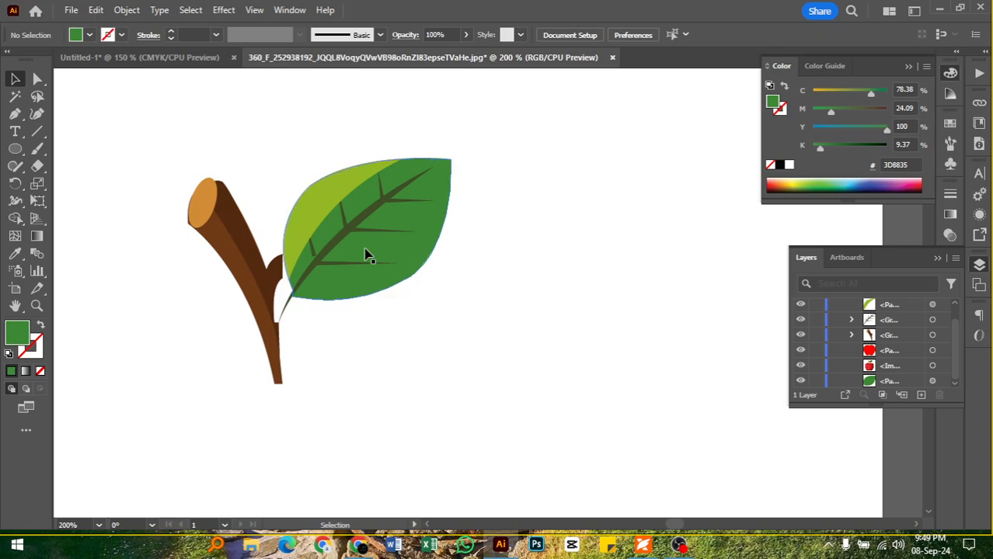
pyautogui.click(348, 226)
pyautogui.keyDown('ctrl'); pyautogui.click(348, 225); pyautogui.keyUp('ctrl')
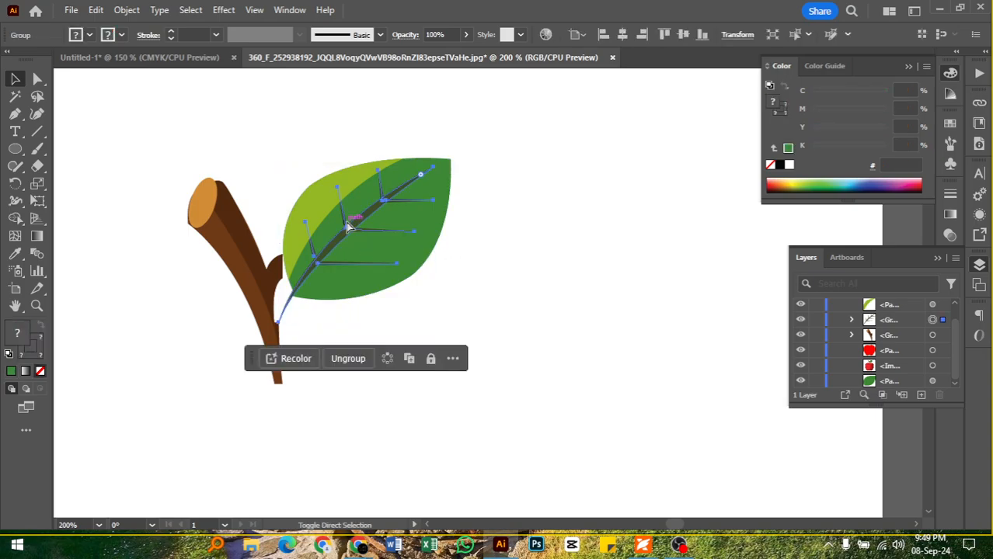
pyautogui.hotkey('ctrl', 'shift', ']')
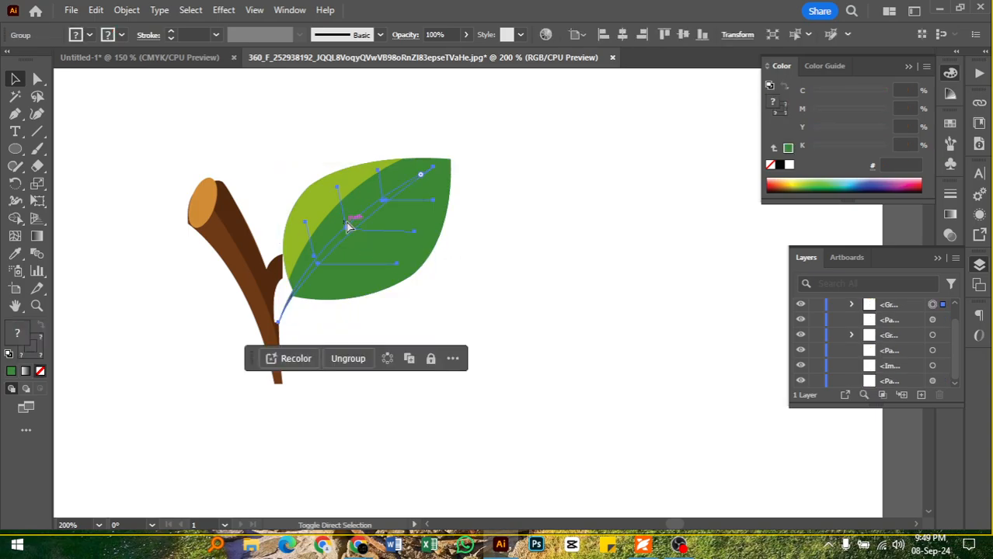
# Move the apple reference image to the other side of the artboard, beside the stem and leaf drawing
pyautogui.click(519, 257)
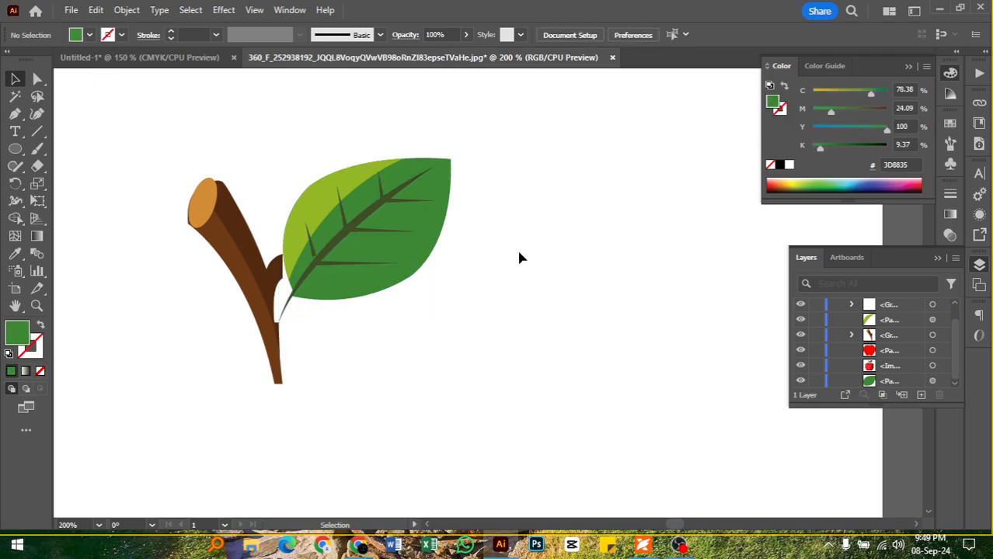
pyautogui.scroll(-1, 514, 240)
pyautogui.scroll(-2, 515, 240)
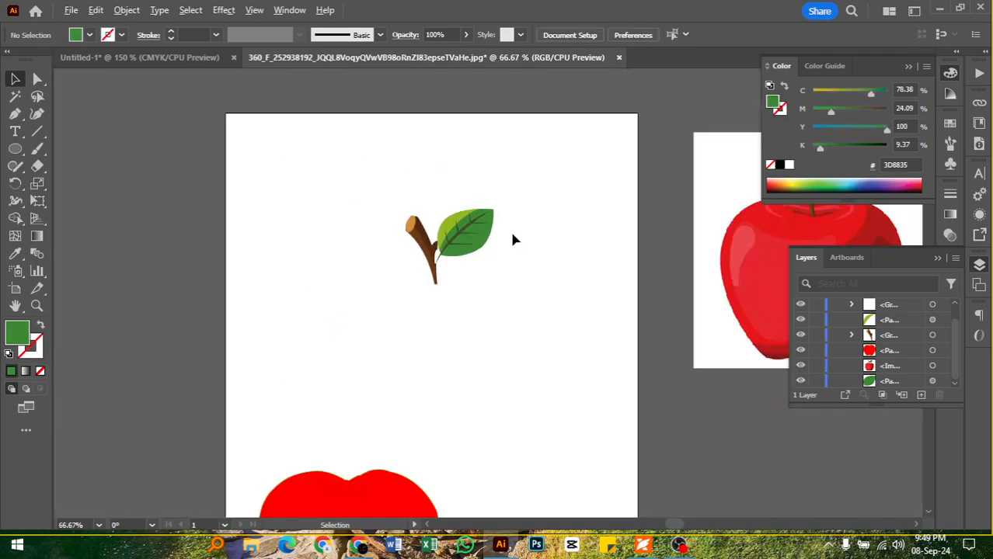
pyautogui.moveTo(732, 249); pyautogui.dragTo(149, 242)
pyautogui.moveTo(266, 265); pyautogui.dragTo(229, 253)
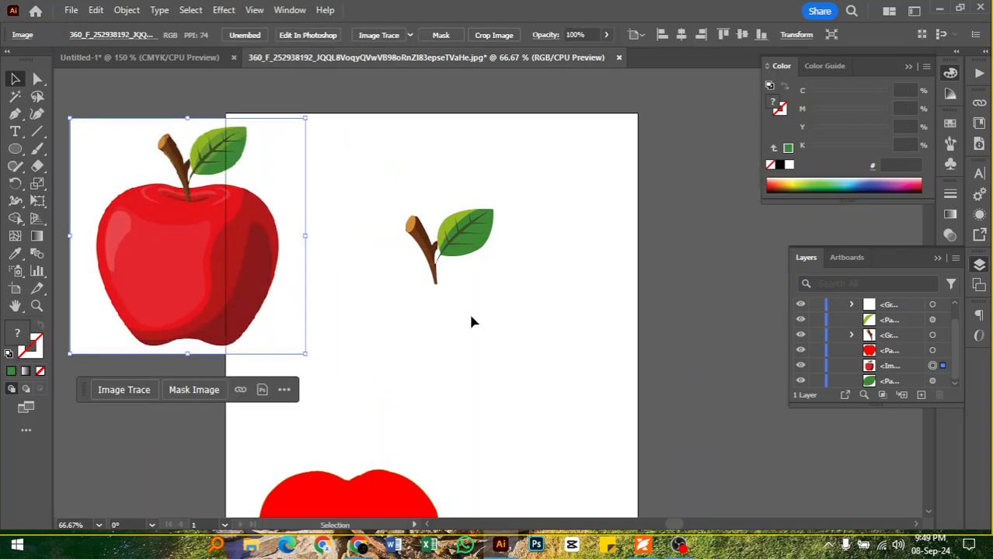
# Select all the stem and leaf shapes and group them
pyautogui.click(470, 310)
pyautogui.moveTo(502, 293); pyautogui.dragTo(515, 308)
pyautogui.press('a')
pyautogui.press('v')
pyautogui.hotkey('ctrl', 'g')
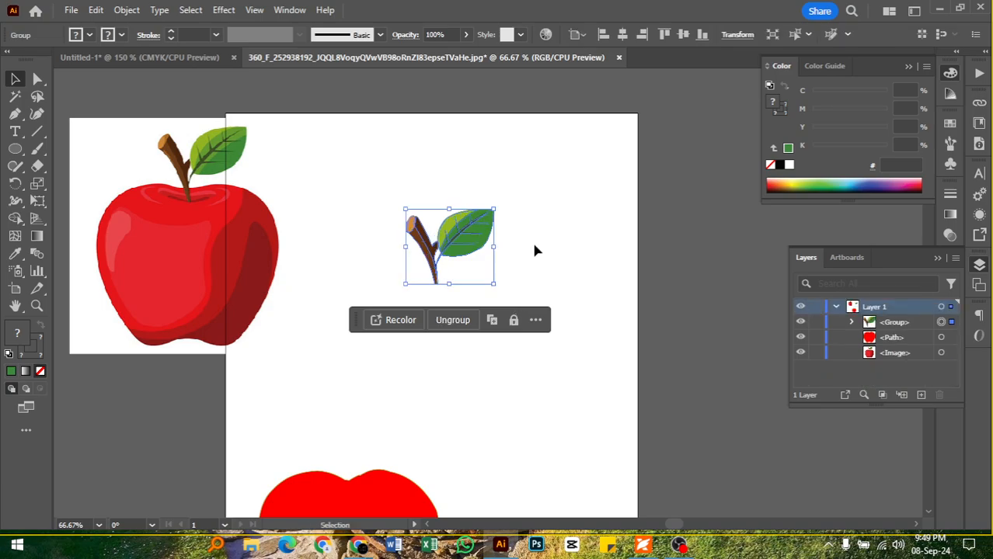
# Move the red apple body up so that its upper dip meets the base of the stem
pyautogui.click(531, 240)
pyautogui.scroll(-1, 531, 240)
pyautogui.moveTo(380, 500); pyautogui.dragTo(463, 297)
pyautogui.click(540, 242)
pyautogui.scroll(1, 431, 286)
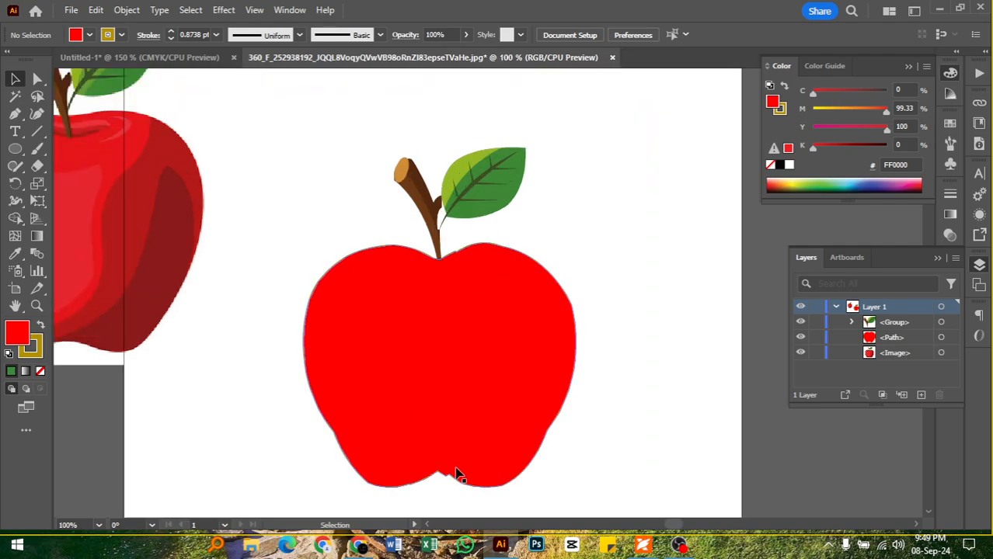
# Try to smooth the jagged notch on the apple's lower edge with the Smooth tool
pyautogui.click(534, 450)
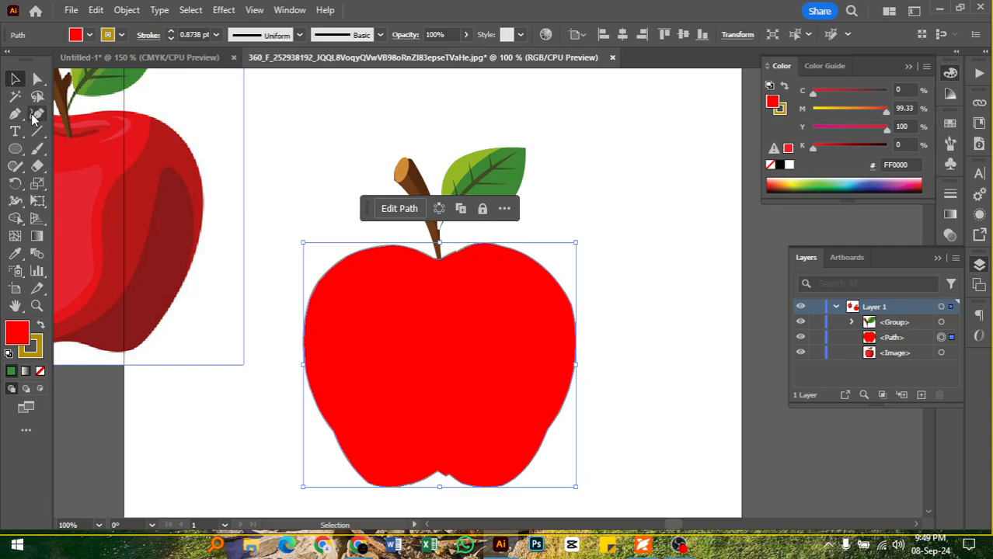
pyautogui.click(36, 115)
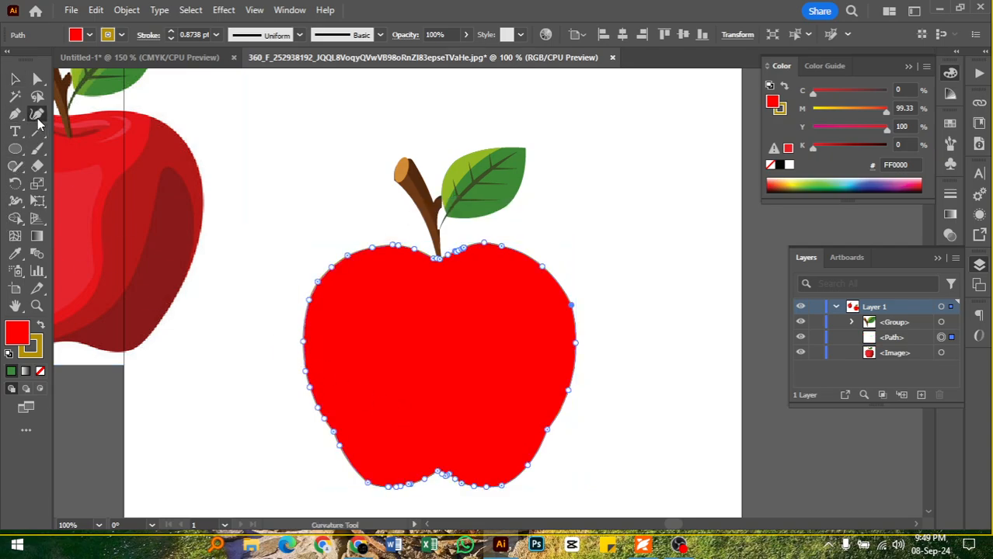
pyautogui.click(41, 150)
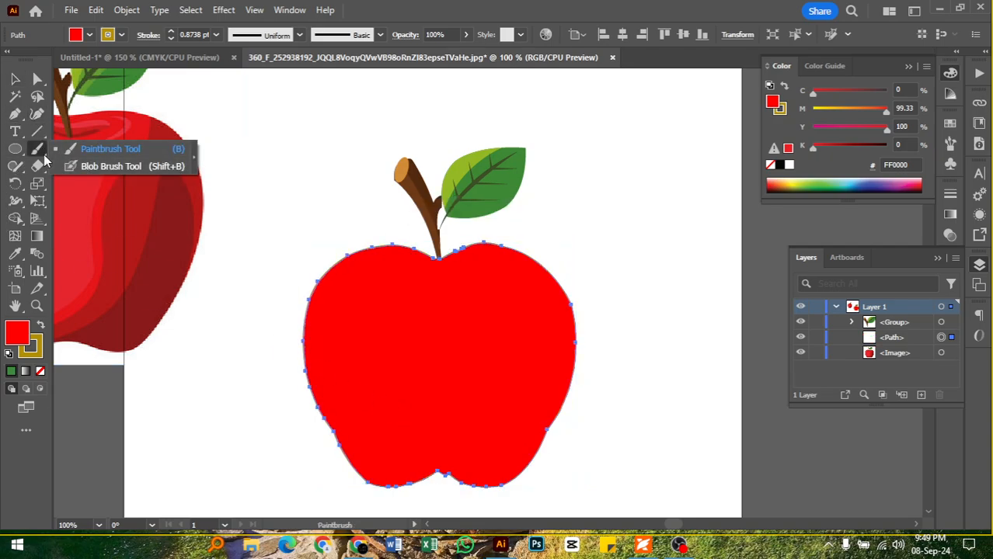
pyautogui.click(14, 166)
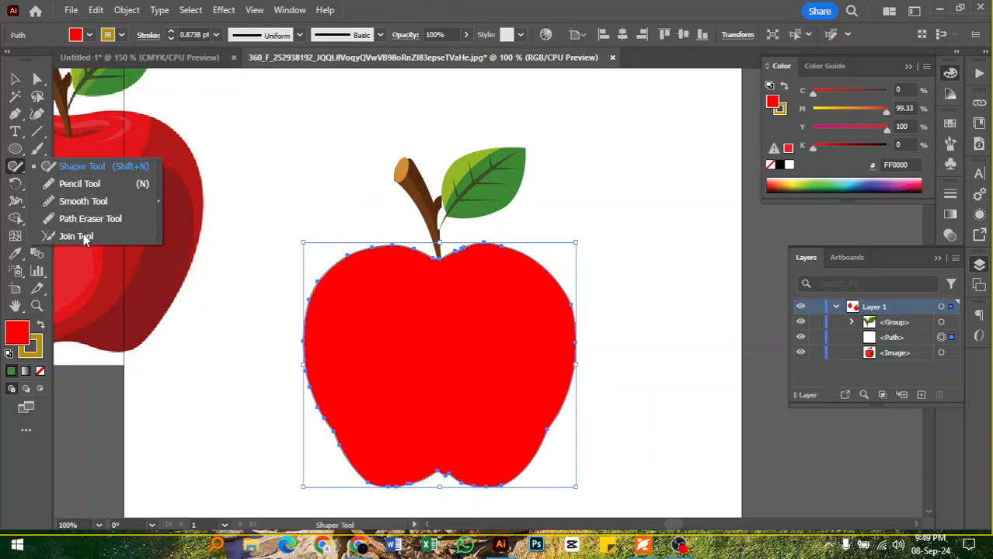
pyautogui.click(90, 203)
pyautogui.scroll(-3, 385, 377)
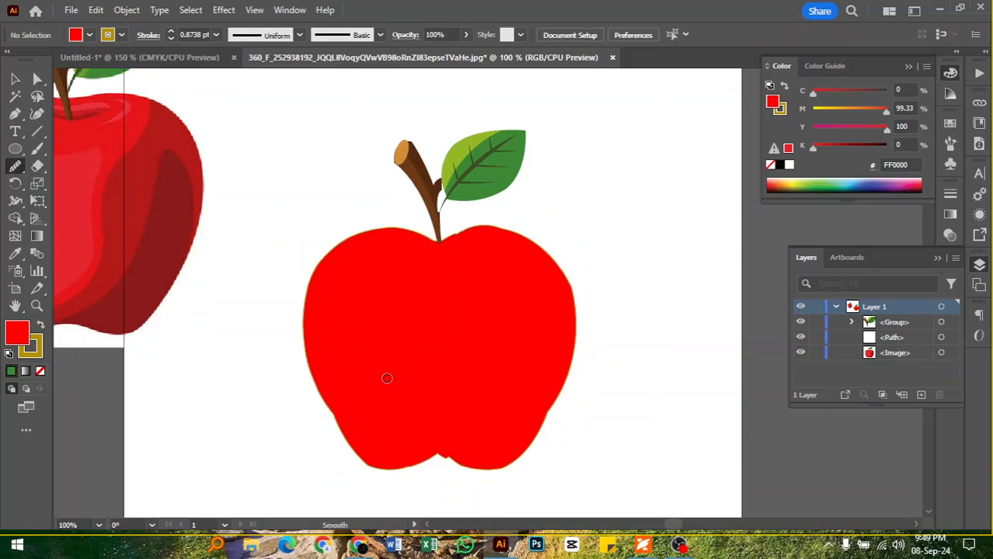
pyautogui.scroll(2, 435, 432)
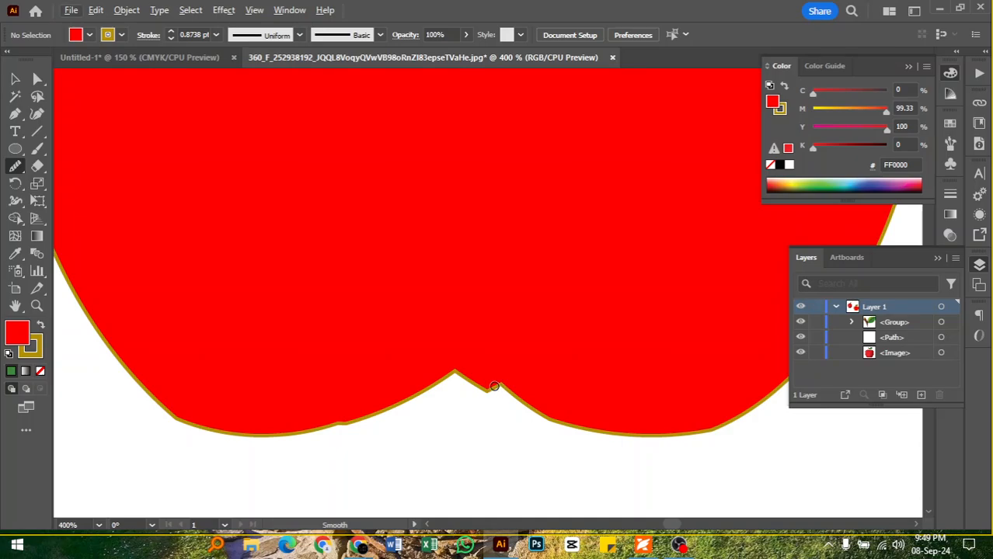
pyautogui.moveTo(447, 378); pyautogui.dragTo(449, 379)
# Remove the gold stroke from the red apple body, keeping its red fill
pyautogui.click(17, 80)
pyautogui.click(213, 349)
pyautogui.click(40, 353)
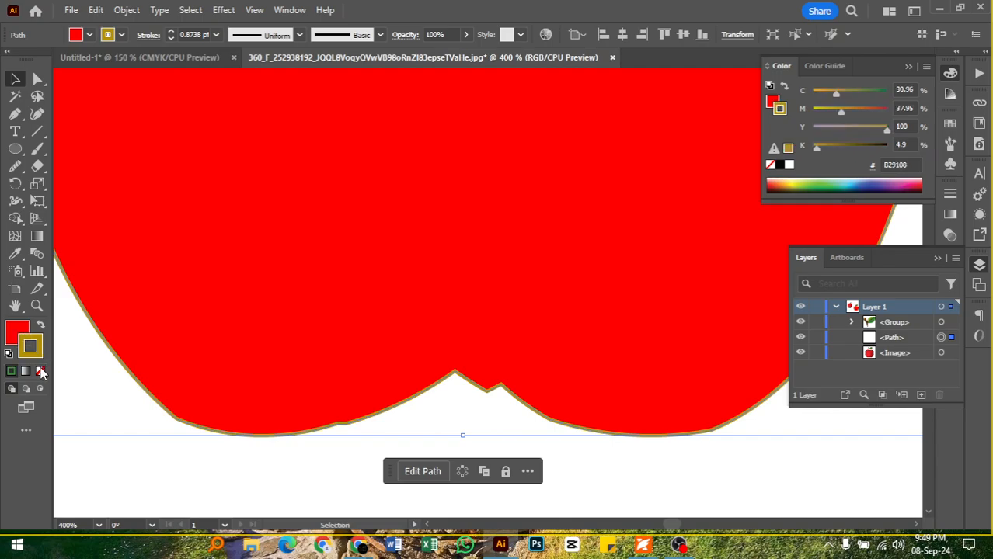
pyautogui.click(40, 372)
pyautogui.click(17, 332)
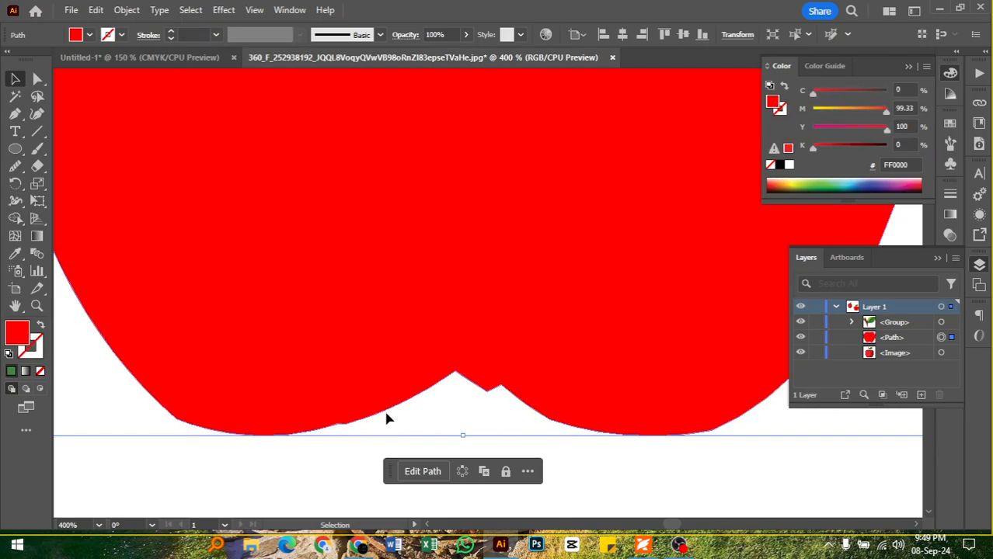
# Smooth the jagged notch on the selected apple's lower edge with the Smooth tool
pyautogui.click(37, 149)
pyautogui.click(16, 167)
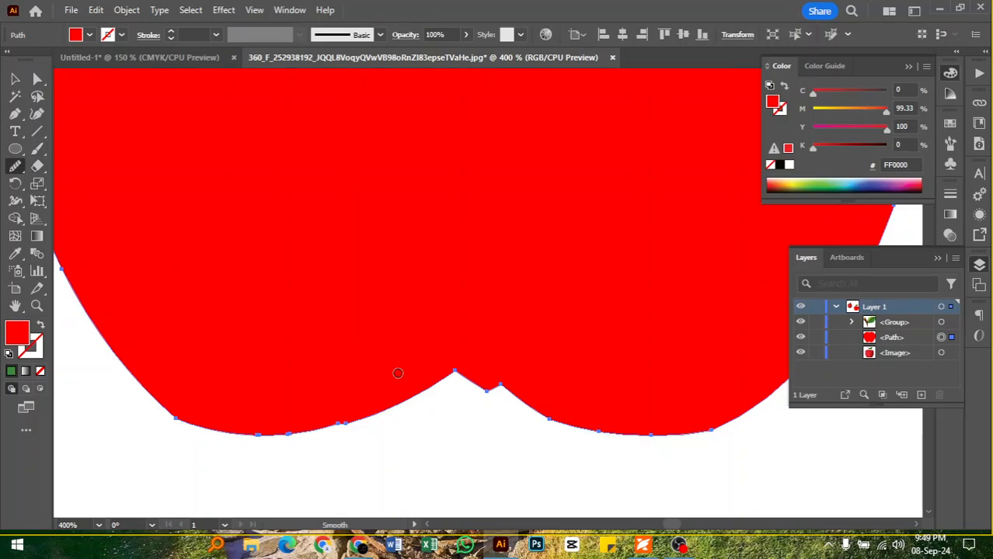
pyautogui.moveTo(482, 387); pyautogui.dragTo(522, 399)
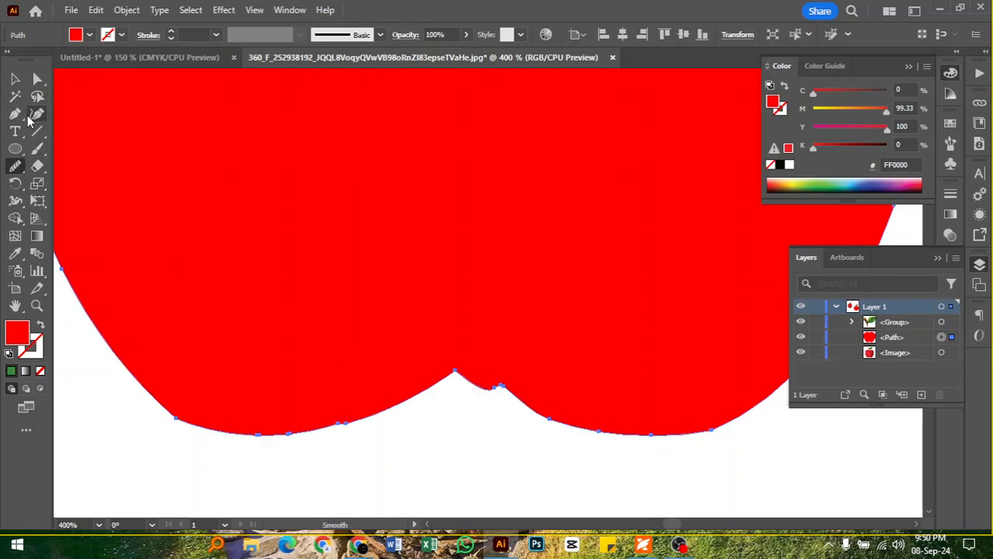
# Reshape the apple's lower notch by moving its anchor points so the kink merges into the central peak
pyautogui.click(36, 79)
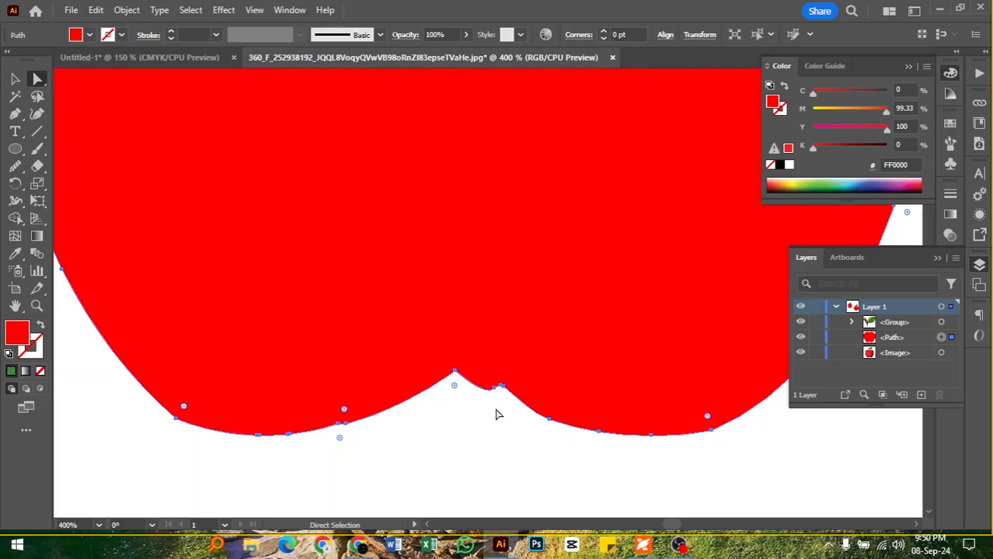
pyautogui.scroll(2, 503, 408)
pyautogui.moveTo(520, 387); pyautogui.dragTo(546, 405)
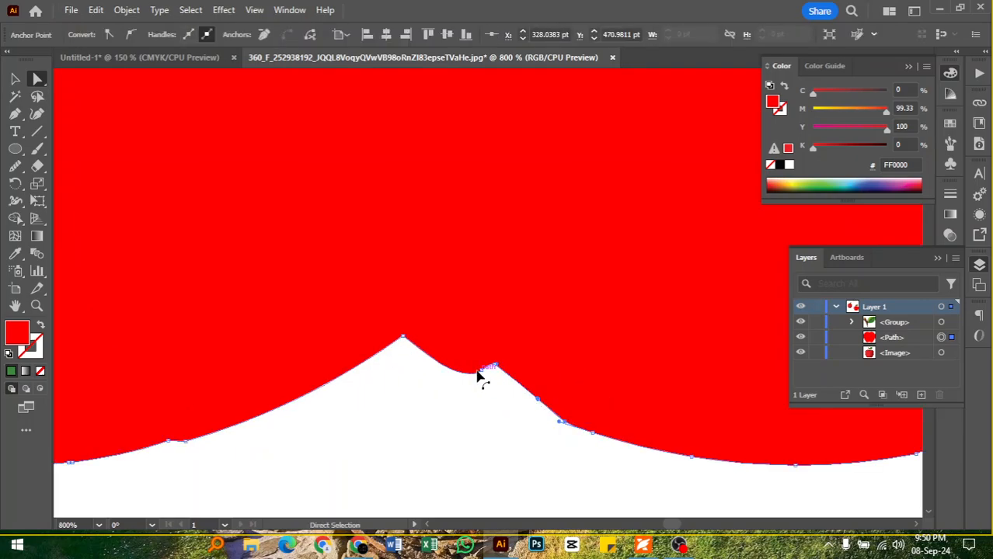
pyautogui.moveTo(481, 374); pyautogui.dragTo(403, 337)
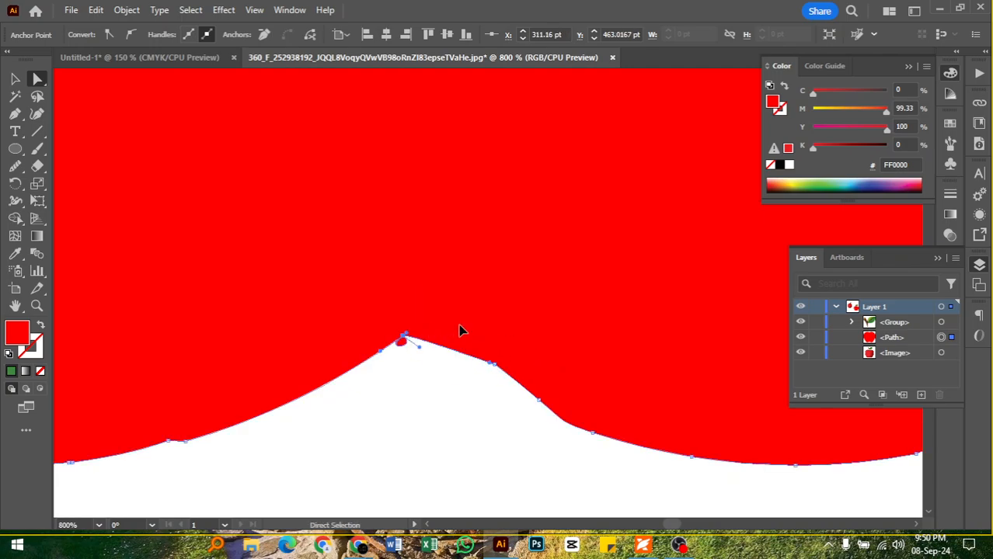
pyautogui.click(433, 388)
pyautogui.scroll(-3, 399, 403)
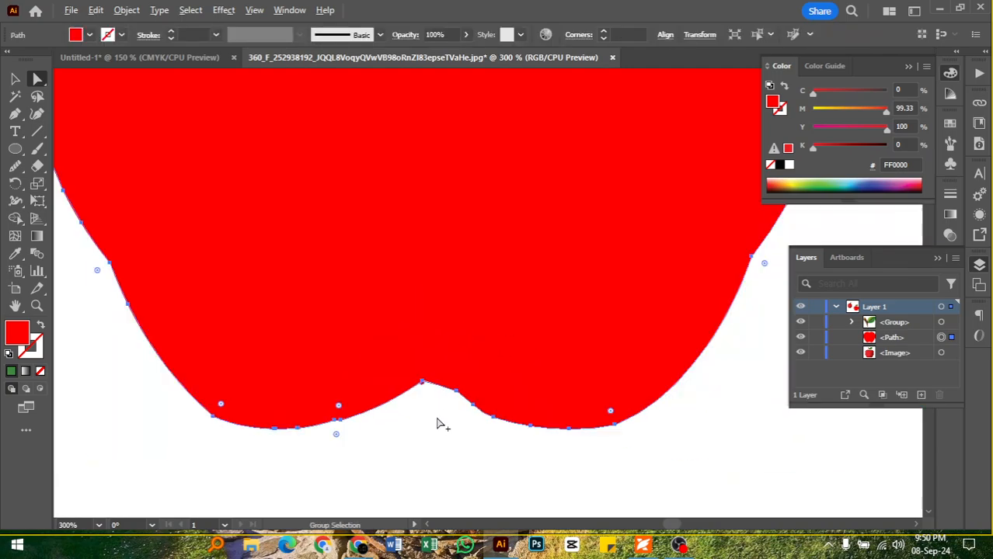
# Delete the tiny stray region at the peak of the apple's lower notch with Shape Builder
pyautogui.moveTo(373, 444); pyautogui.dragTo(459, 320)
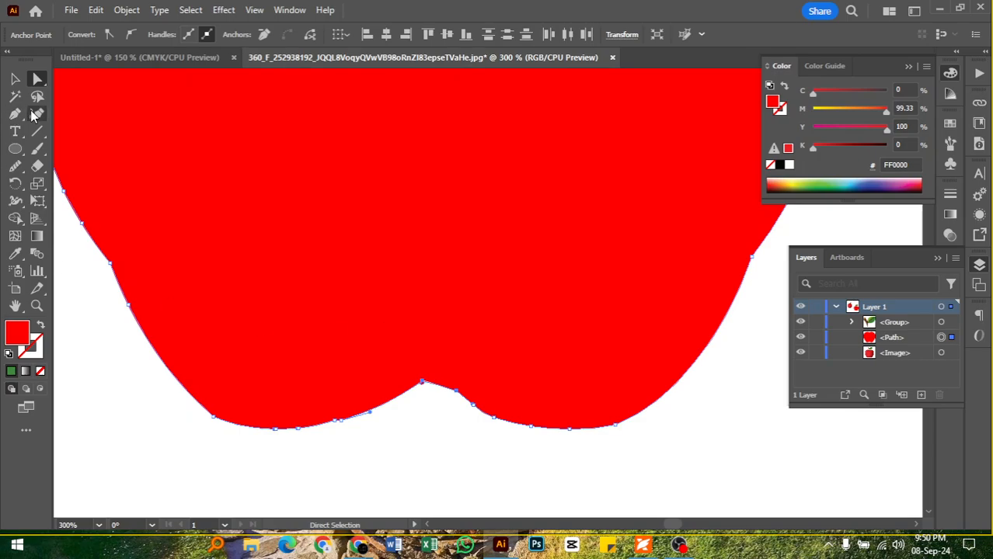
pyautogui.click(15, 218)
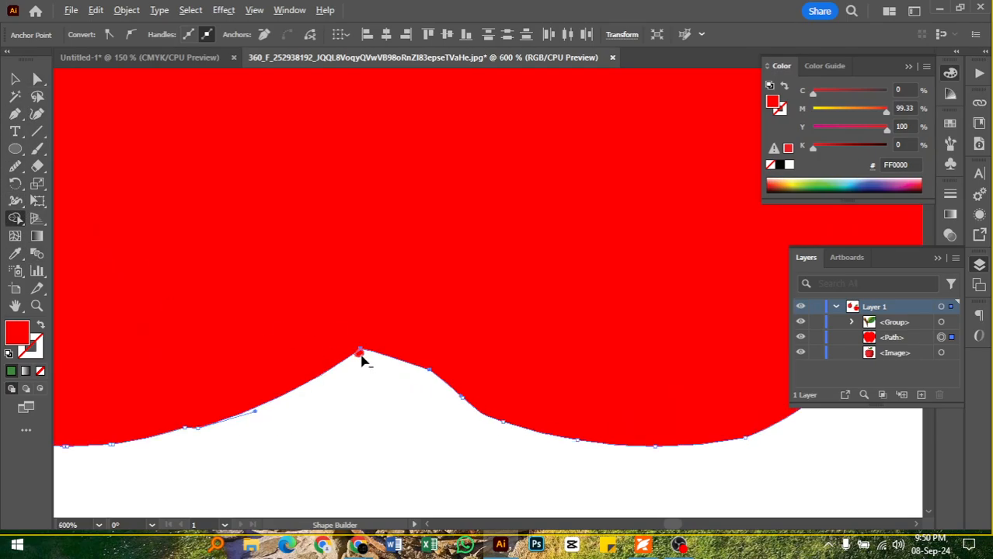
pyautogui.keyDown('alt'); pyautogui.click(361, 354); pyautogui.keyUp('alt')
pyautogui.scroll(-2, 411, 410)
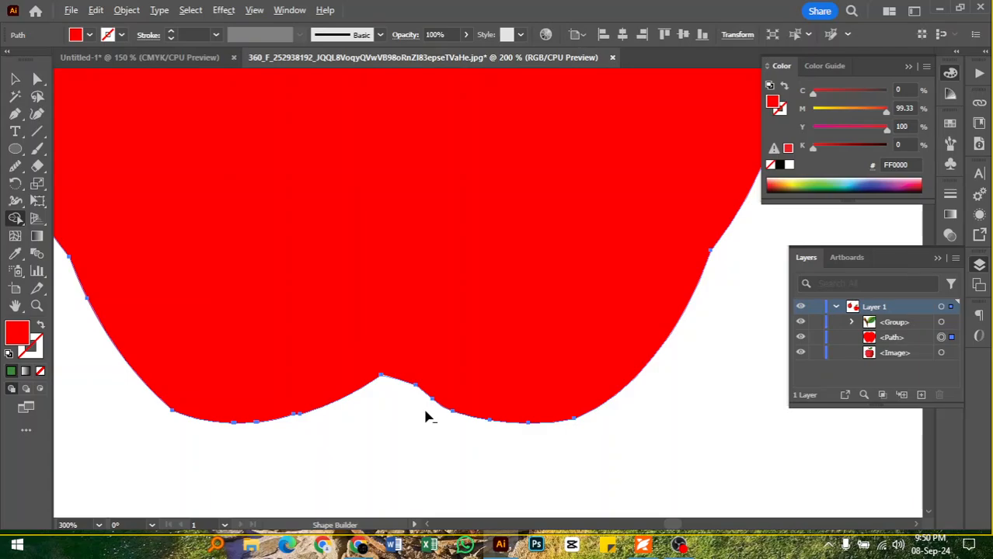
pyautogui.scroll(-1, 426, 418)
pyautogui.scroll(-1, 426, 417)
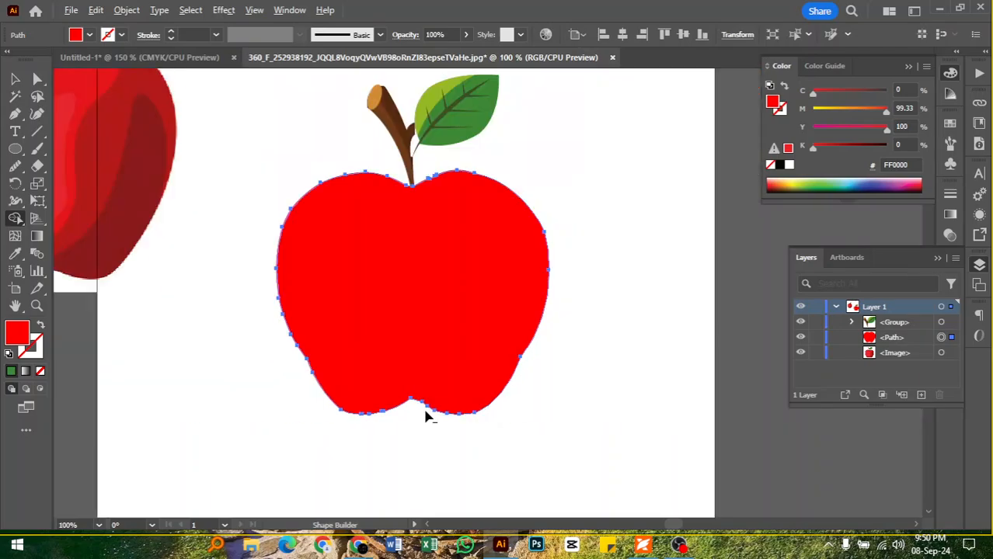
pyautogui.click(15, 79)
pyautogui.click(617, 314)
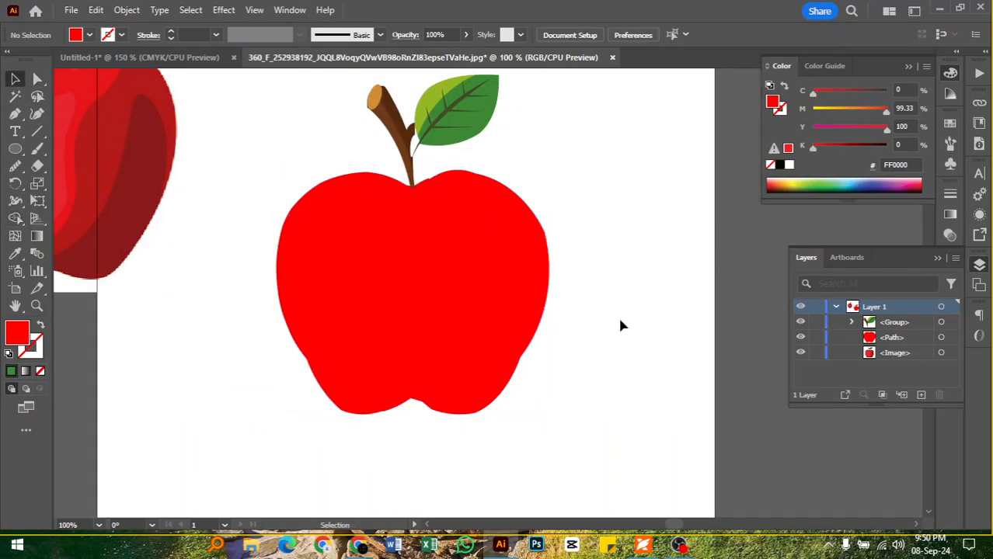
# Duplicate the red apple body with a slight offset and fill the copy with darker red CC0505
pyautogui.click(499, 322)
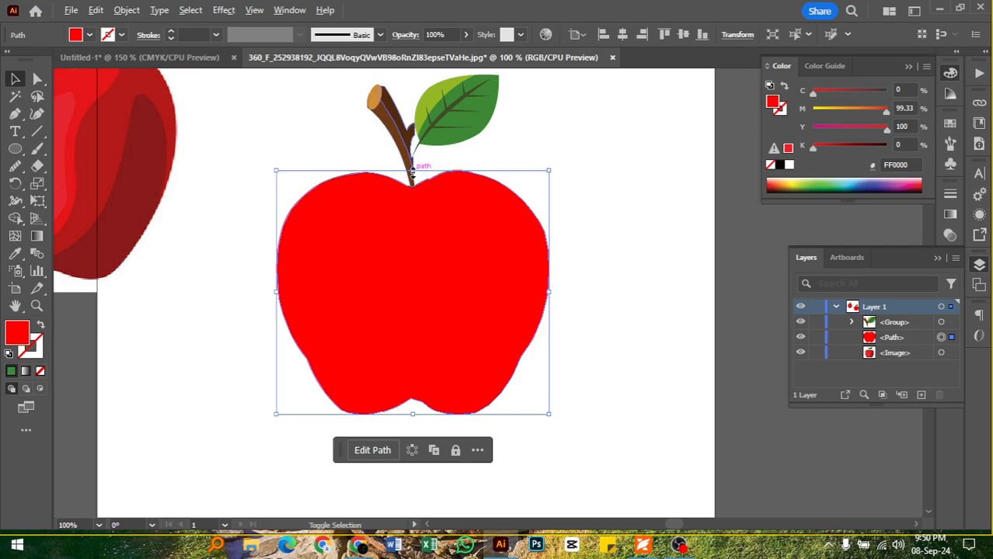
pyautogui.click(653, 302)
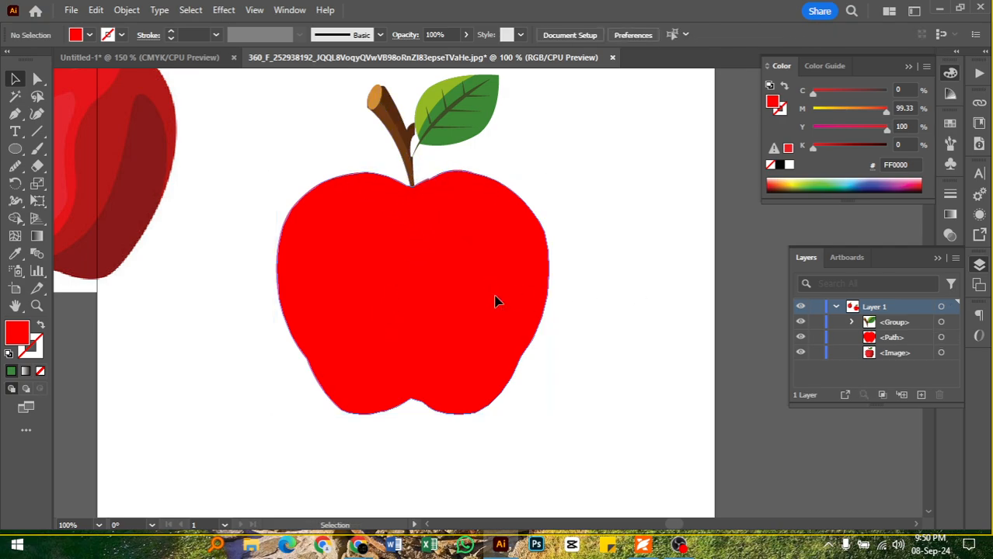
pyautogui.click(497, 303)
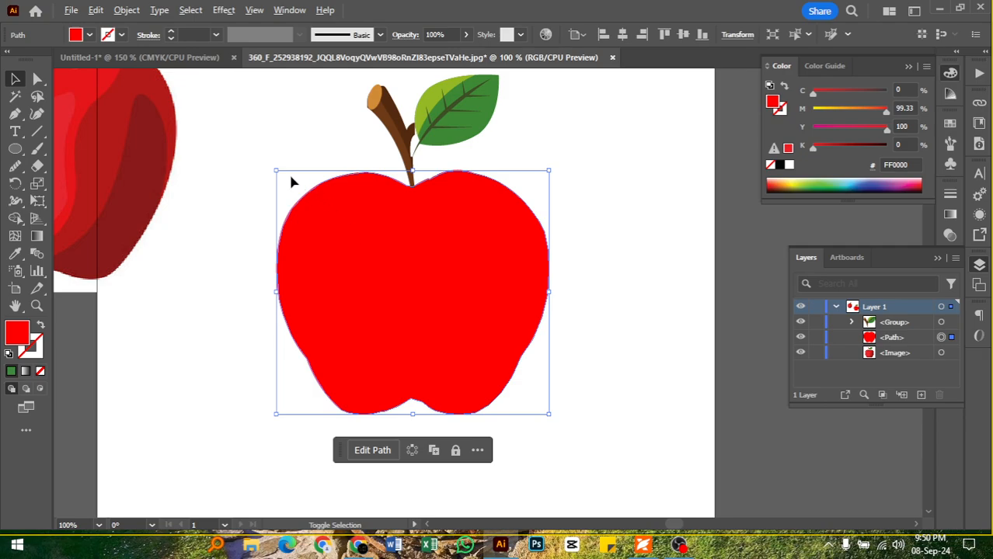
pyautogui.moveTo(417, 311); pyautogui.dragTo(387, 328)
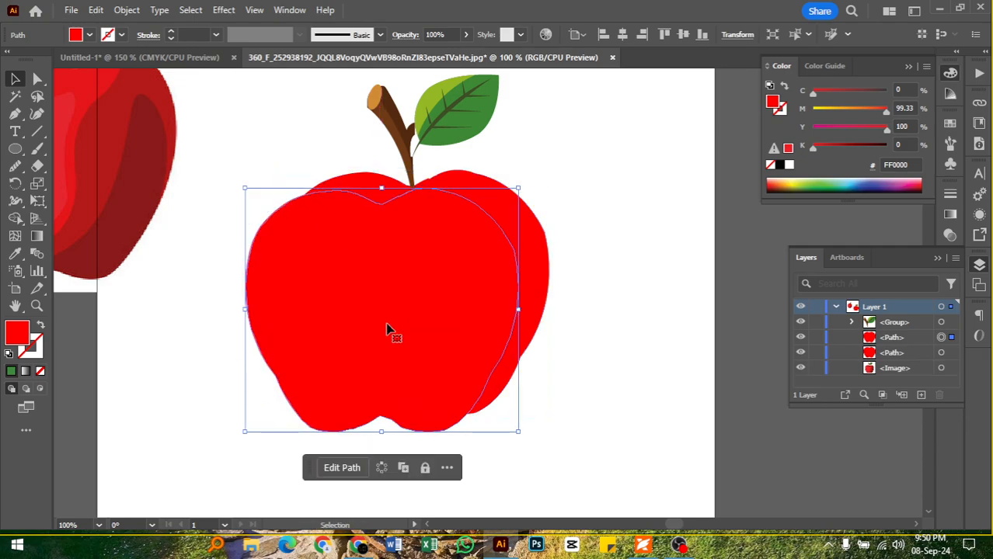
pyautogui.doubleClick(22, 344)
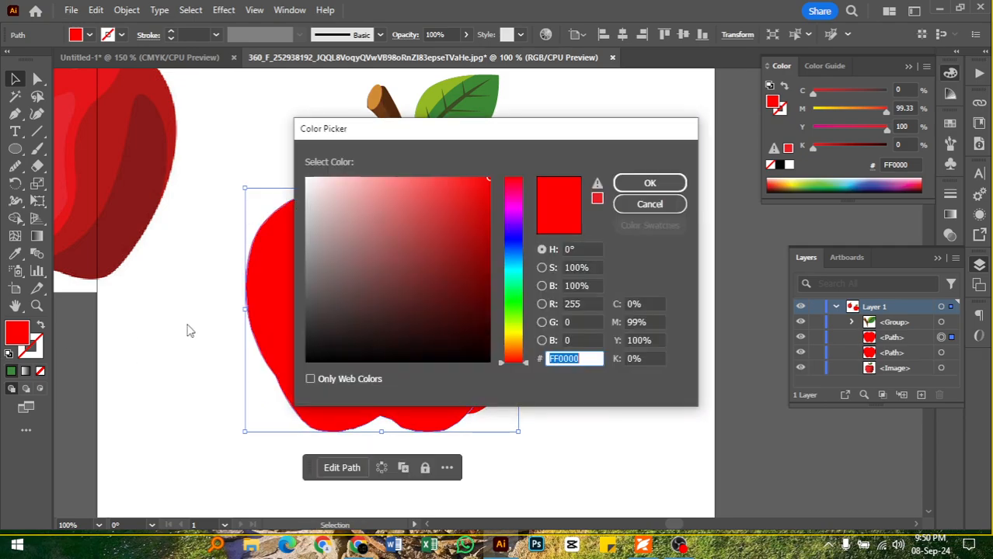
pyautogui.click(486, 214)
pyautogui.click(651, 187)
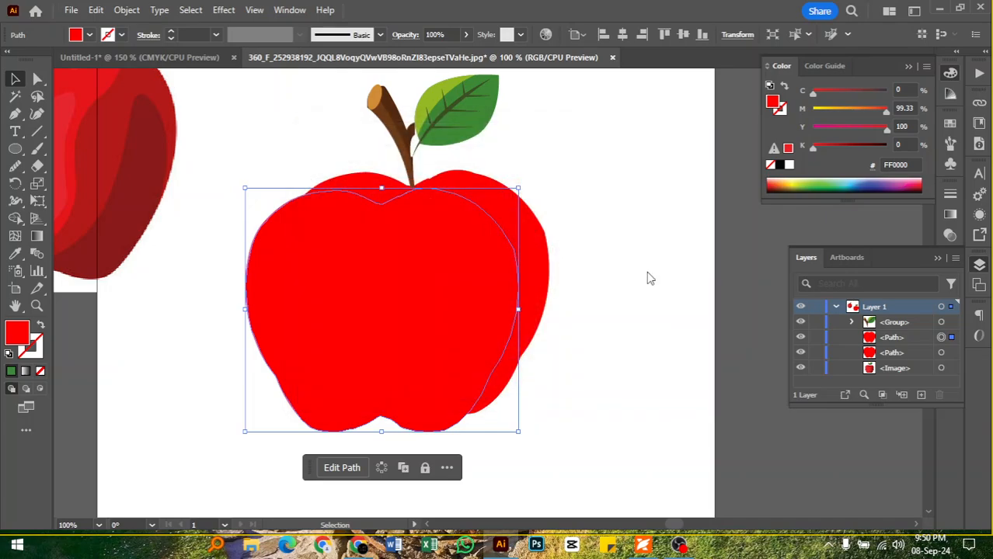
# Scale the dark red copy down slightly and centre it over the bright red apple
pyautogui.moveTo(246, 191); pyautogui.dragTo(308, 241)
pyautogui.click(605, 211)
pyautogui.moveTo(424, 311); pyautogui.dragTo(450, 245)
pyautogui.moveTo(415, 315); pyautogui.dragTo(424, 413)
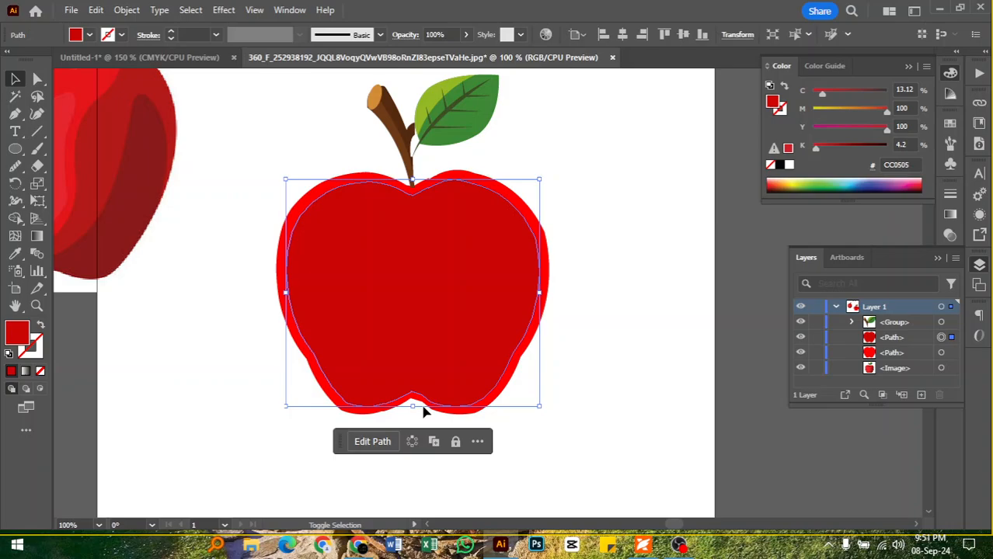
pyautogui.click(604, 283)
# Nudge the dark red copy right and slightly down until it nearly meets the apple's right edge
pyautogui.click(483, 291)
pyautogui.press('Right')
pyautogui.press('Right')
pyautogui.press('Right')
pyautogui.press('Right')
pyautogui.press('Right')
pyautogui.press('Right')
pyautogui.press('Right')
pyautogui.press('Right')
pyautogui.press('Right')
pyautogui.press('Right')
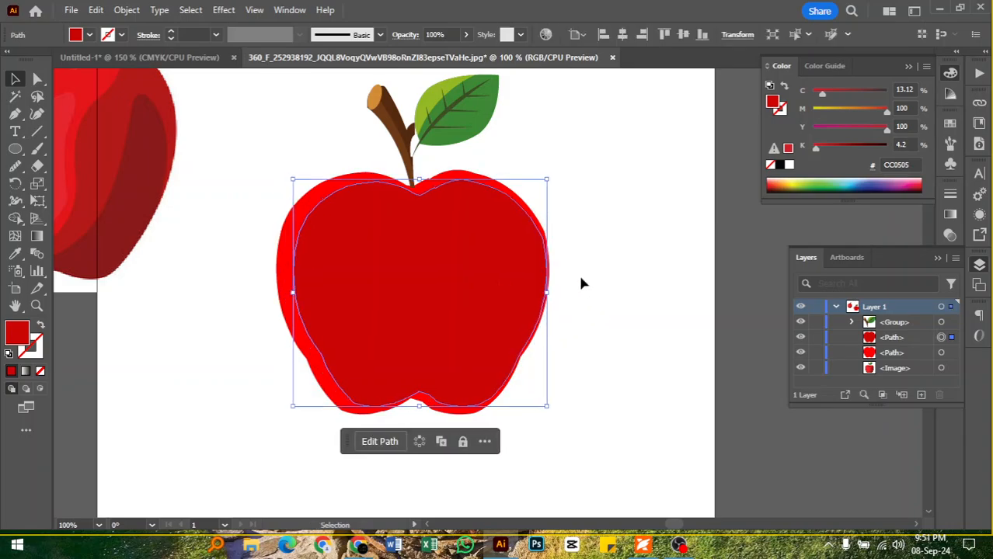
pyautogui.press('Down')
pyautogui.press('Down')
pyautogui.press('Down')
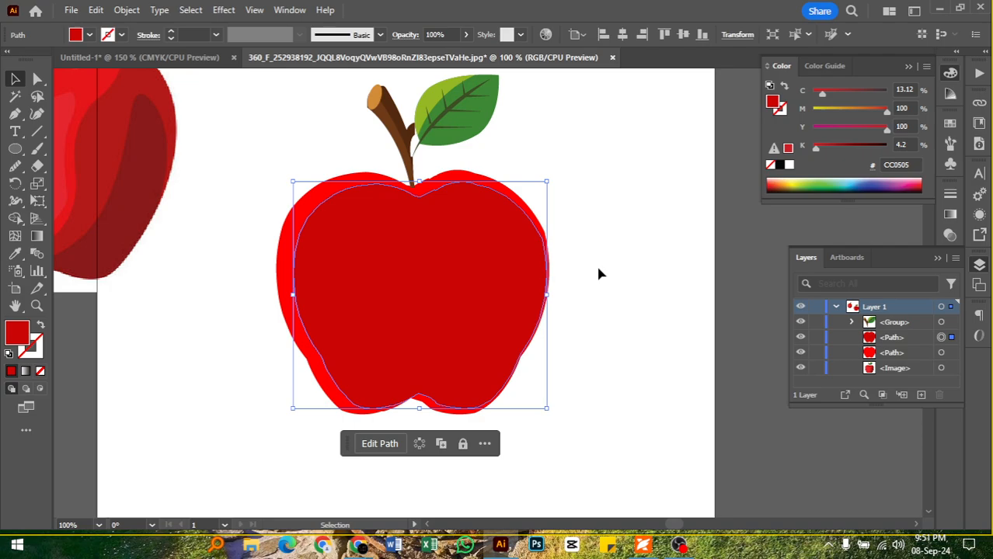
pyautogui.press('Down')
pyautogui.press('Down')
pyautogui.press('Down')
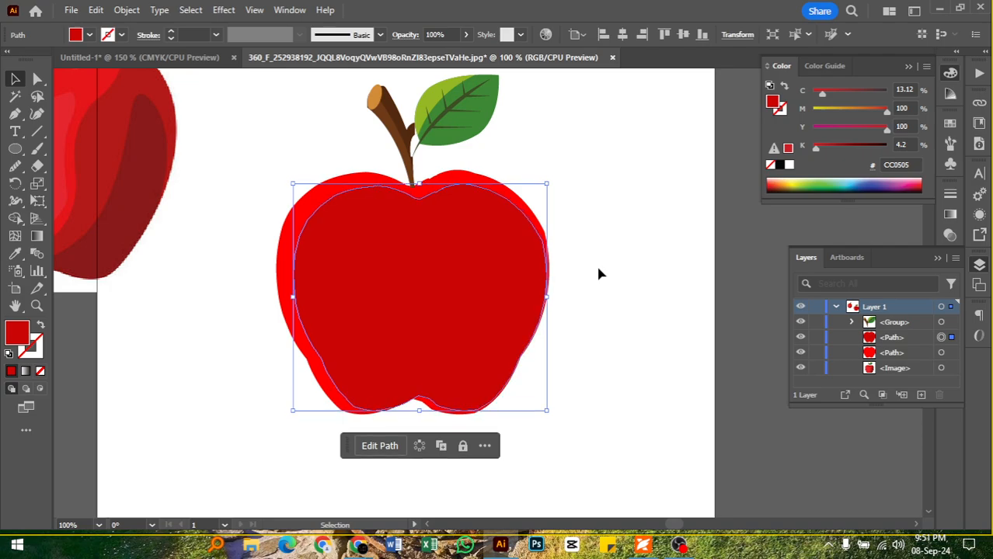
pyautogui.press('Left')
pyautogui.press('Left')
pyautogui.click(599, 274)
pyautogui.click(421, 317)
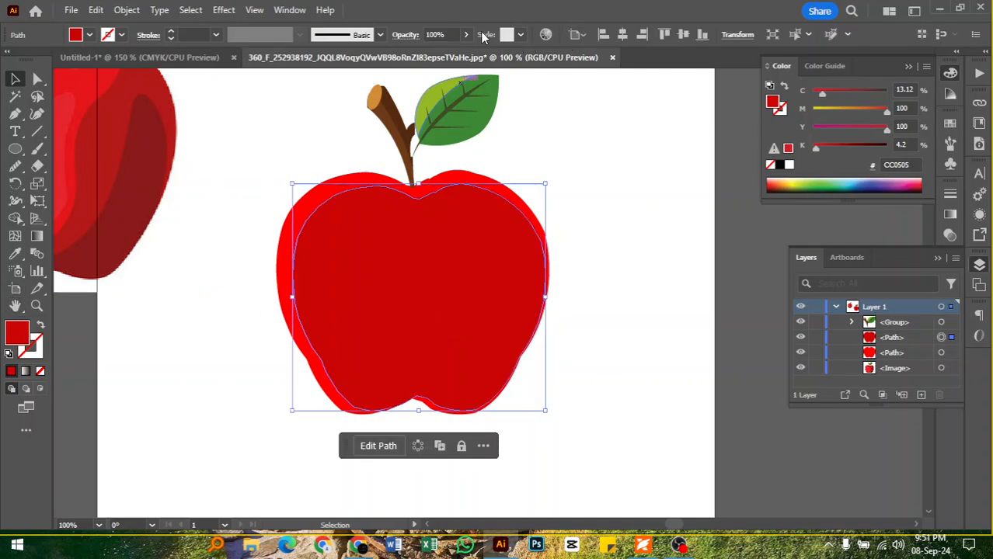
# Set the opacity of the dark red apple copy to 50%
pyautogui.click(438, 34)
pyautogui.write('50')
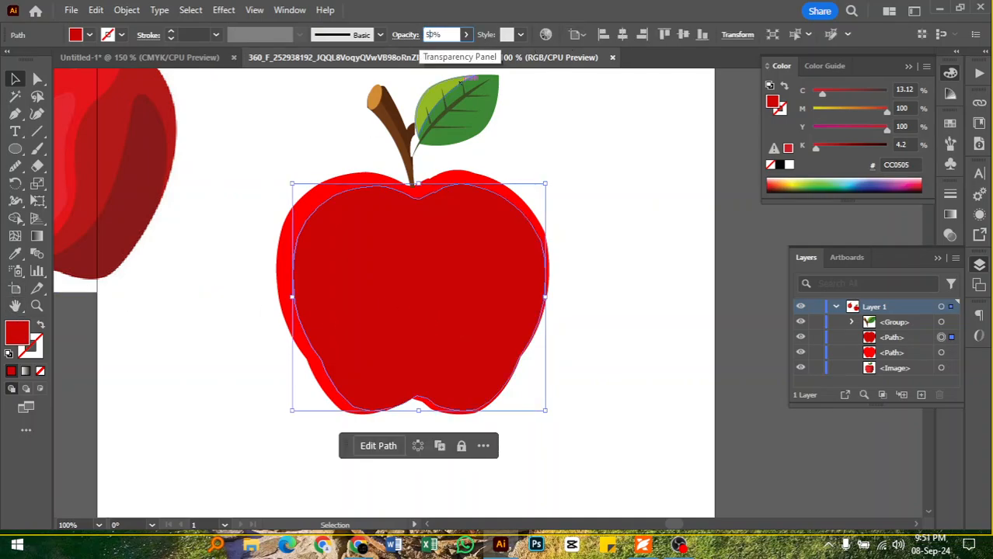
pyautogui.press('Return')
pyautogui.click(653, 174)
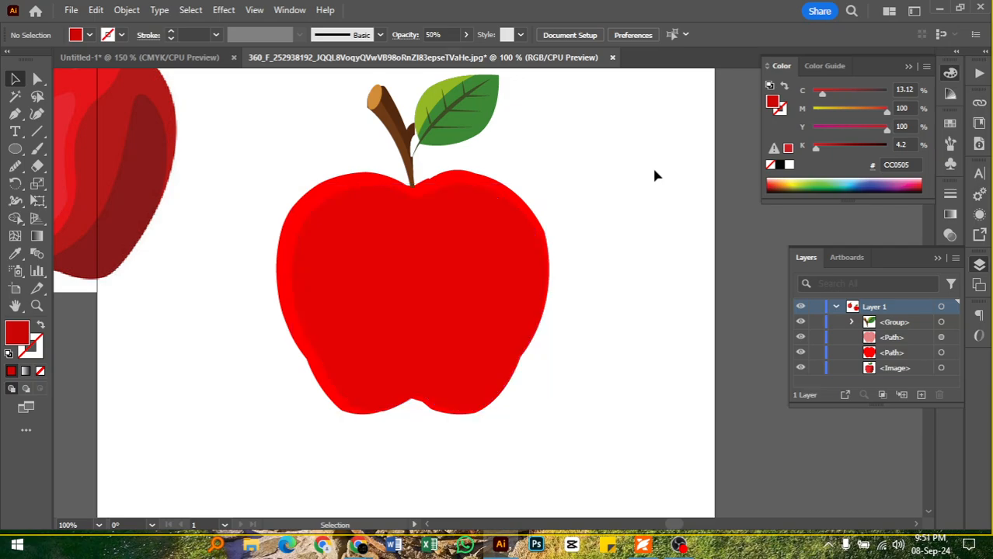
# Enlarge the semi-transparent copy toward its upper left until it nearly fills the bright red apple
pyautogui.click(411, 211)
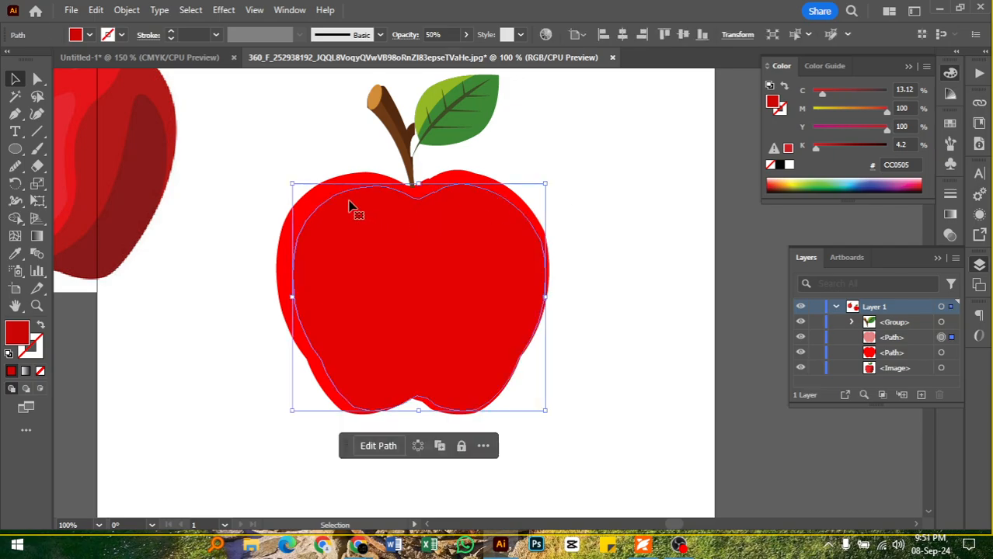
pyautogui.moveTo(292, 185); pyautogui.dragTo(280, 169)
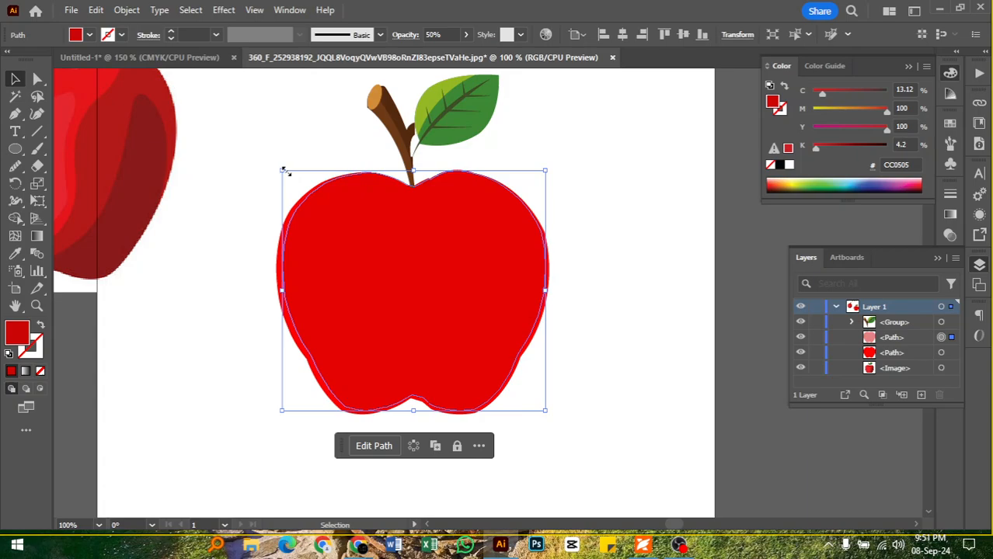
pyautogui.click(314, 109)
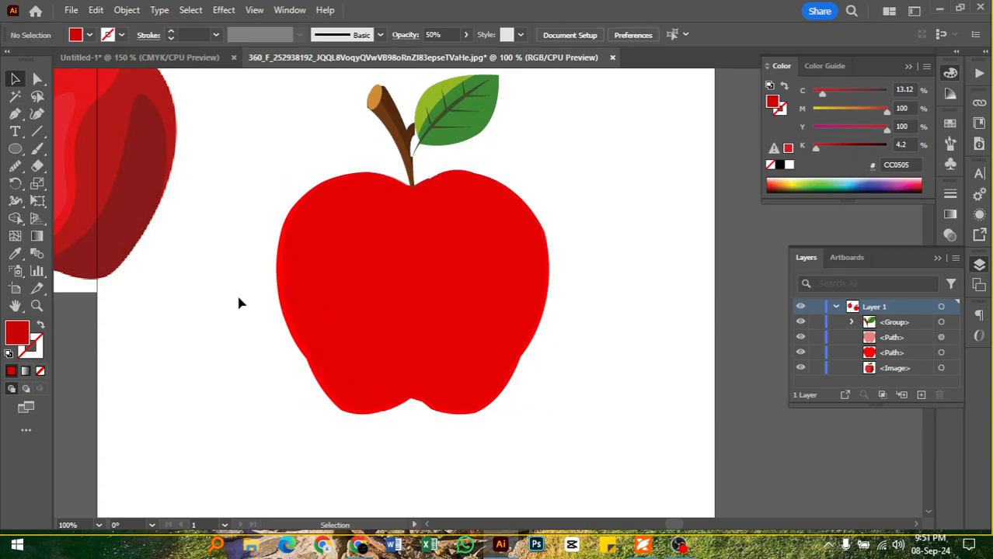
# Try lowering the opacity of the bright red apple body behind the copy to 20%
pyautogui.click(280, 276)
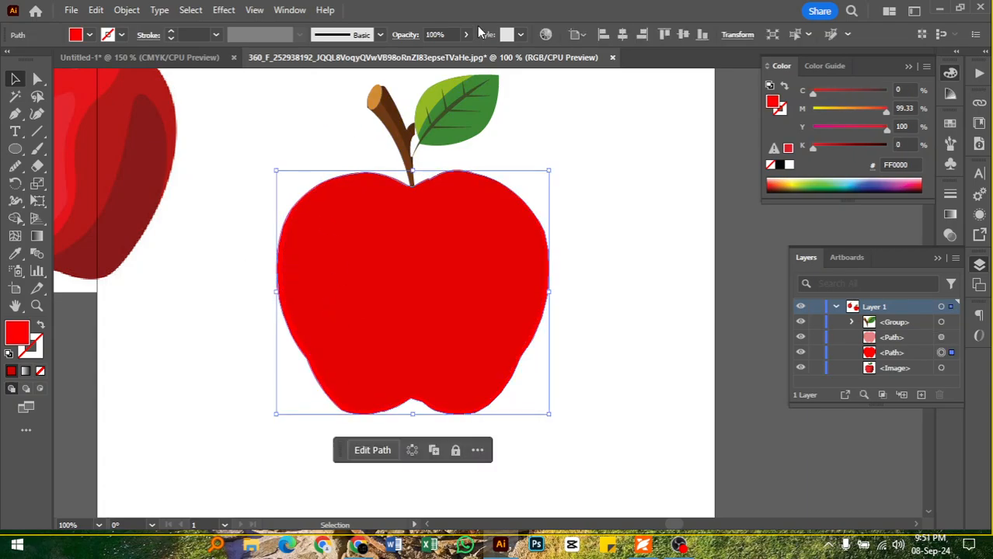
pyautogui.click(434, 35)
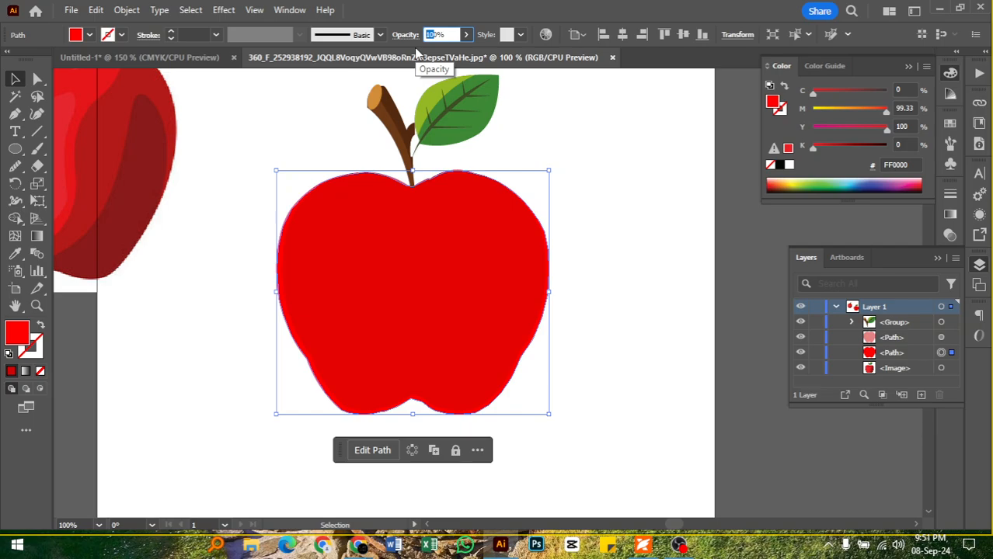
pyautogui.press('Return')
pyautogui.click(218, 383)
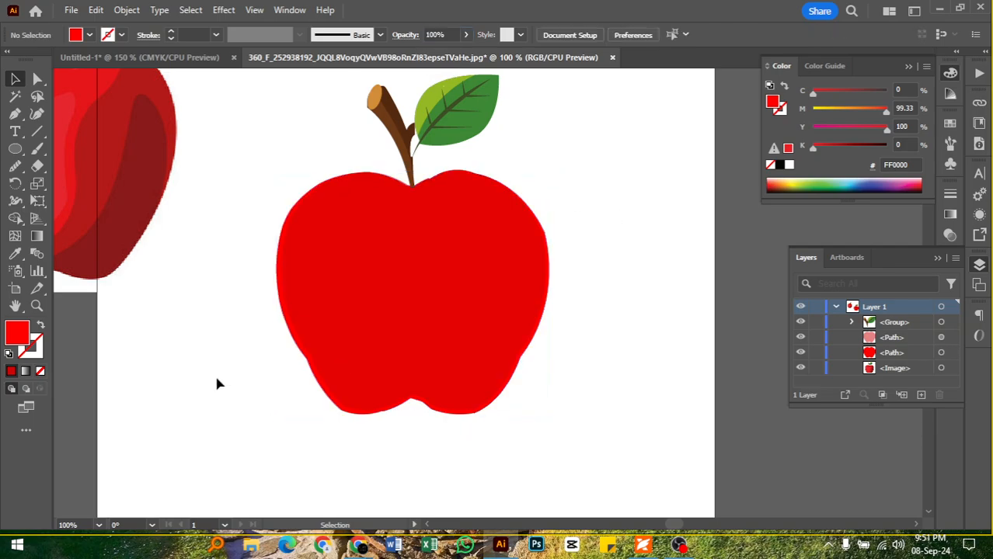
pyautogui.click(281, 285)
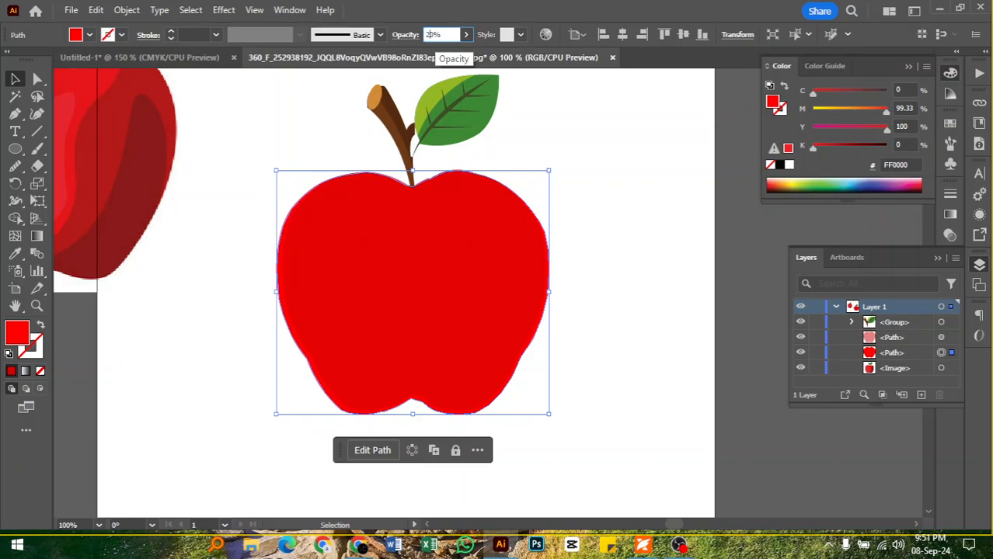
pyautogui.click(433, 37)
pyautogui.write('20%')
pyautogui.press('Return')
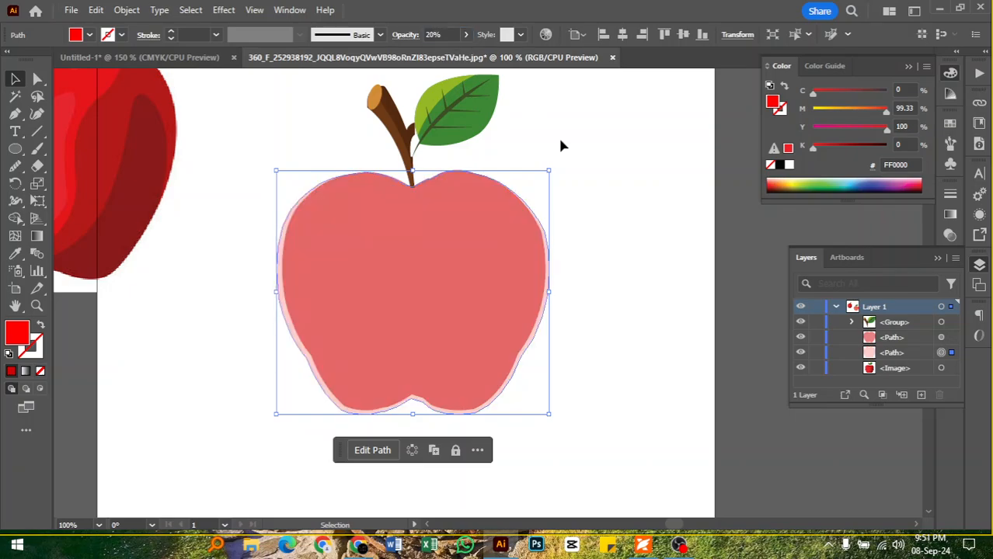
pyautogui.click(633, 266)
# Try the dark red copy at 100% opacity and undo the change
pyautogui.click(374, 286)
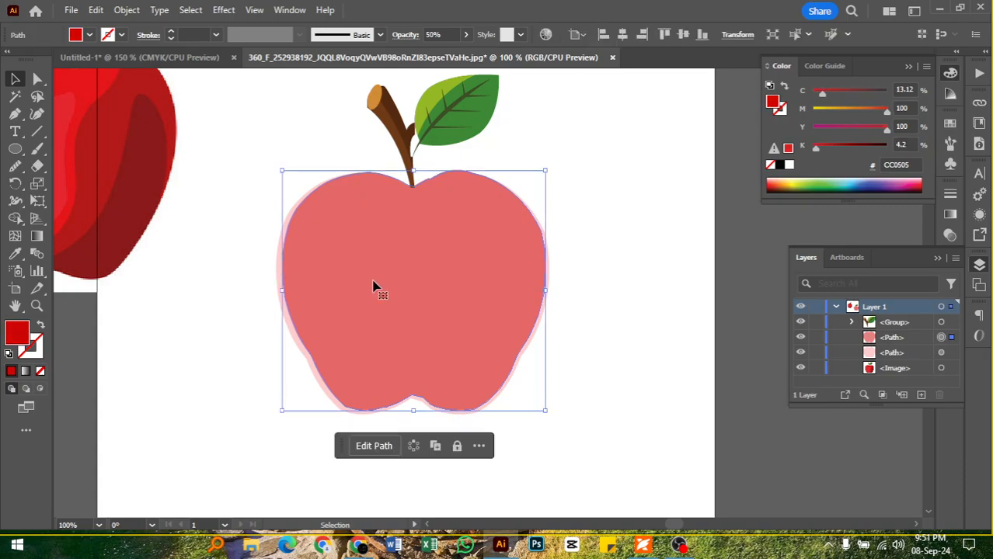
pyautogui.click(426, 34)
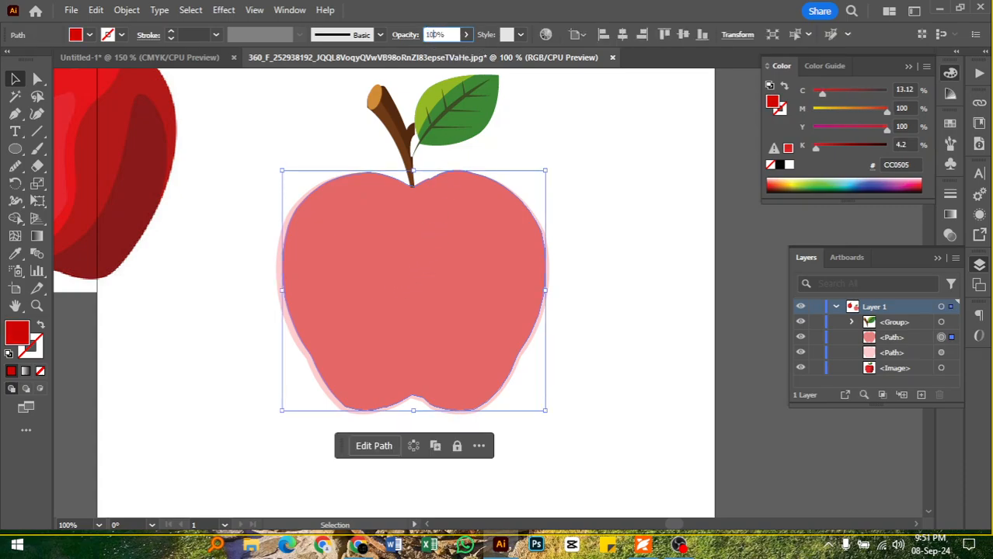
pyautogui.press('Return')
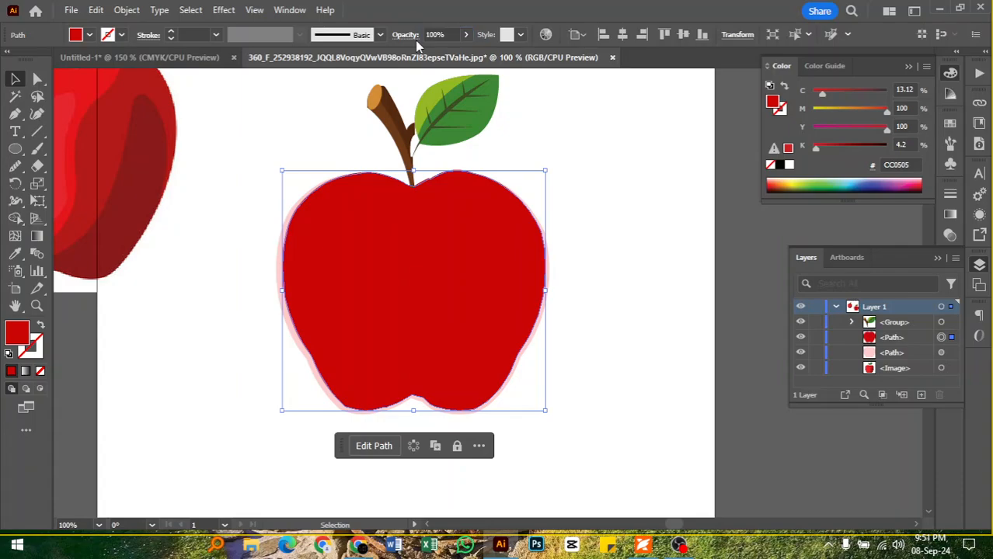
pyautogui.click(596, 265)
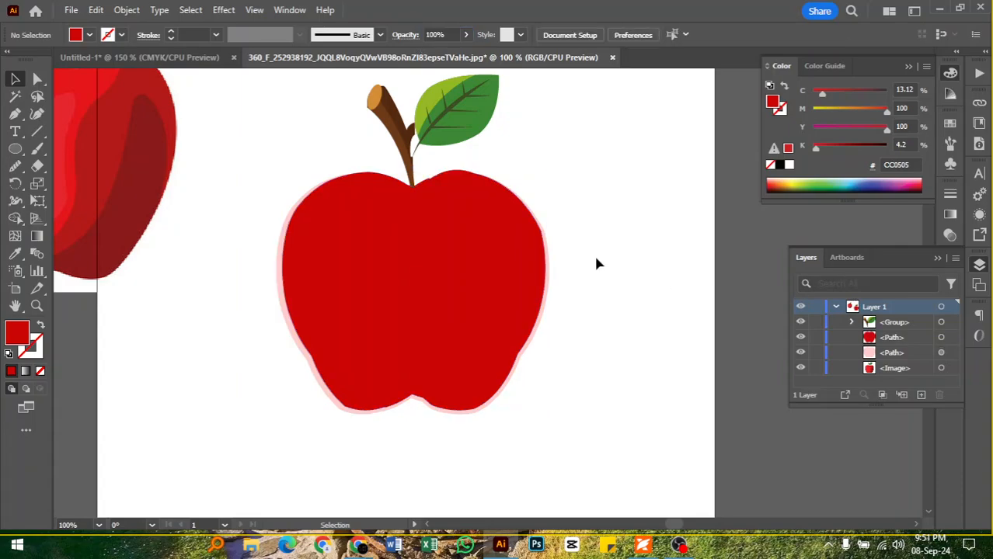
pyautogui.hotkey('ctrl', 'z')
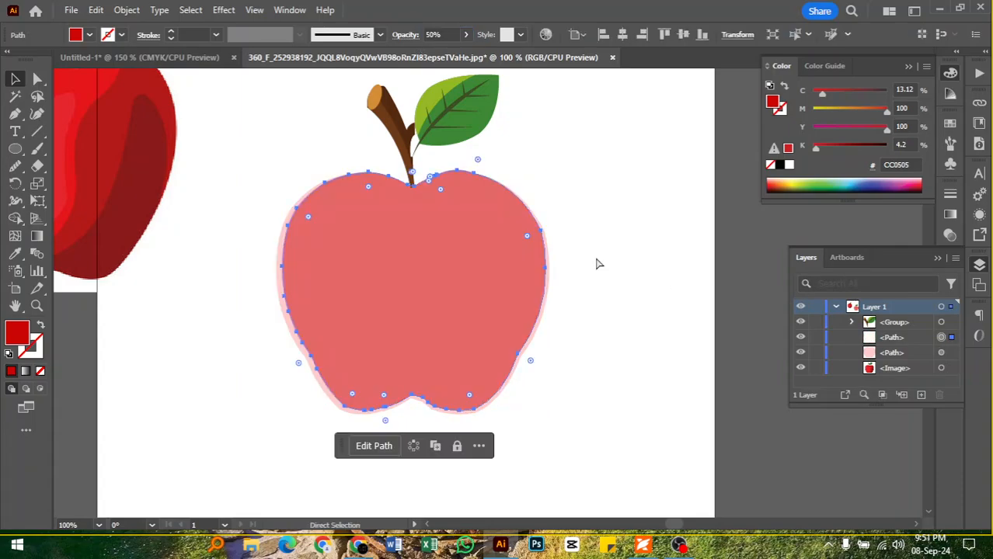
pyautogui.click(608, 272)
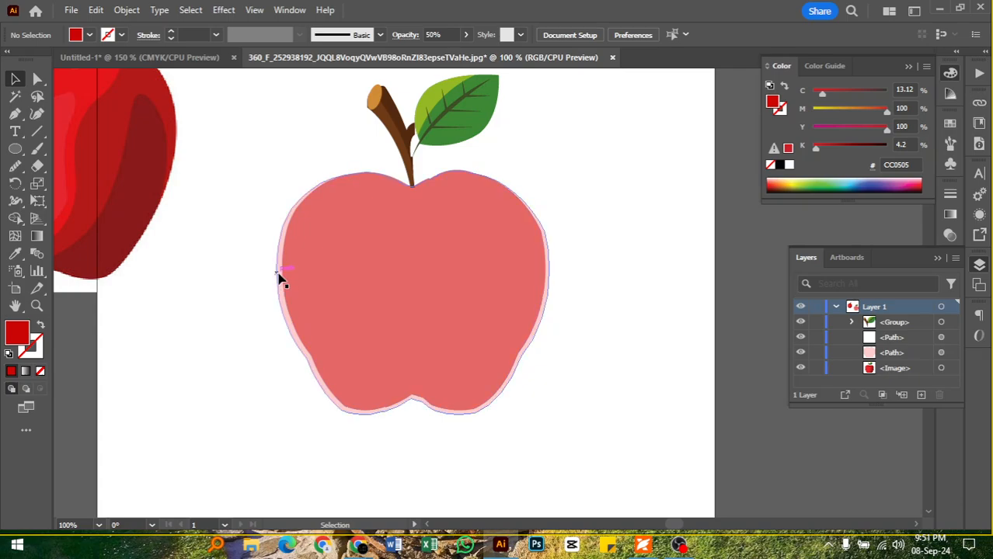
# Set the opacity of the bright red apple body back to 100%
pyautogui.click(278, 278)
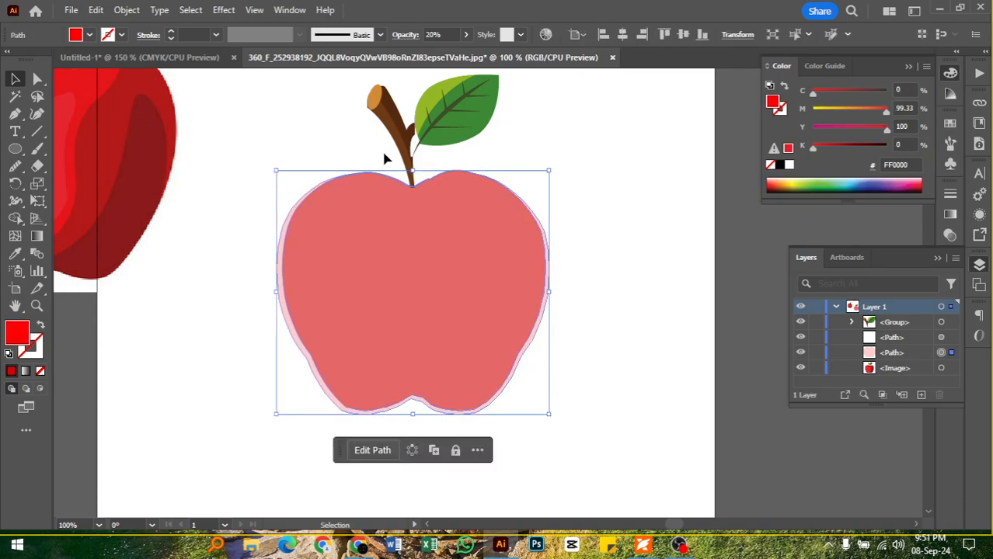
pyautogui.click(432, 34)
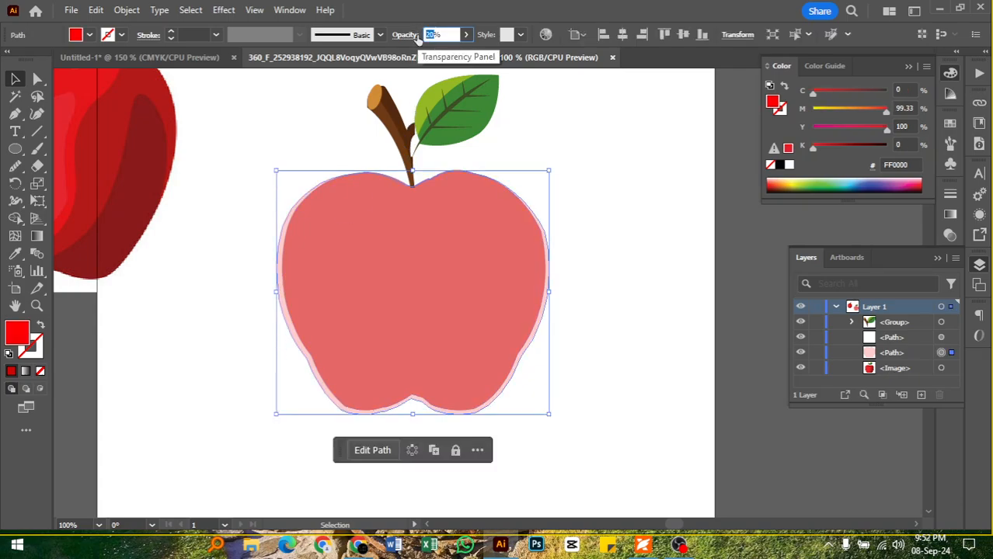
pyautogui.write('100')
pyautogui.press('Return')
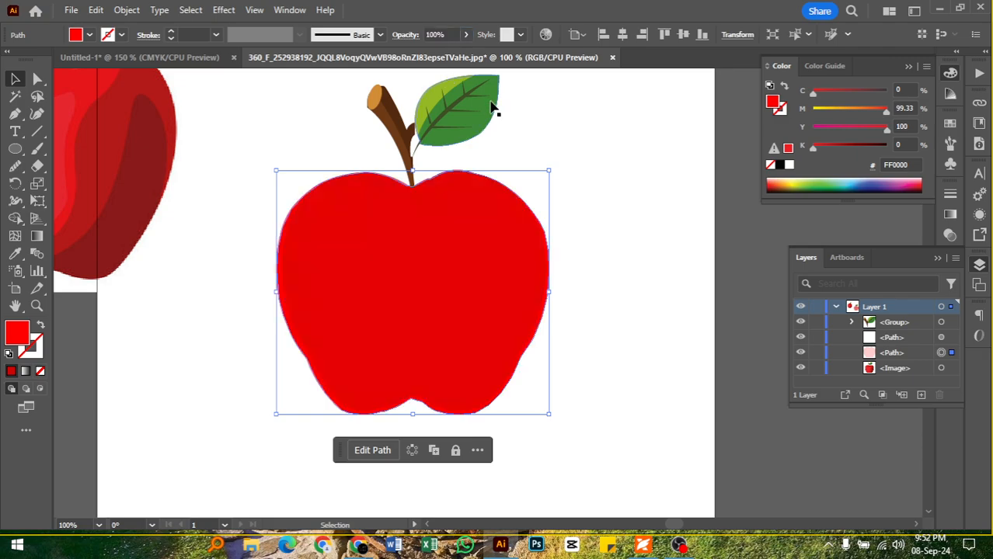
pyautogui.click(613, 204)
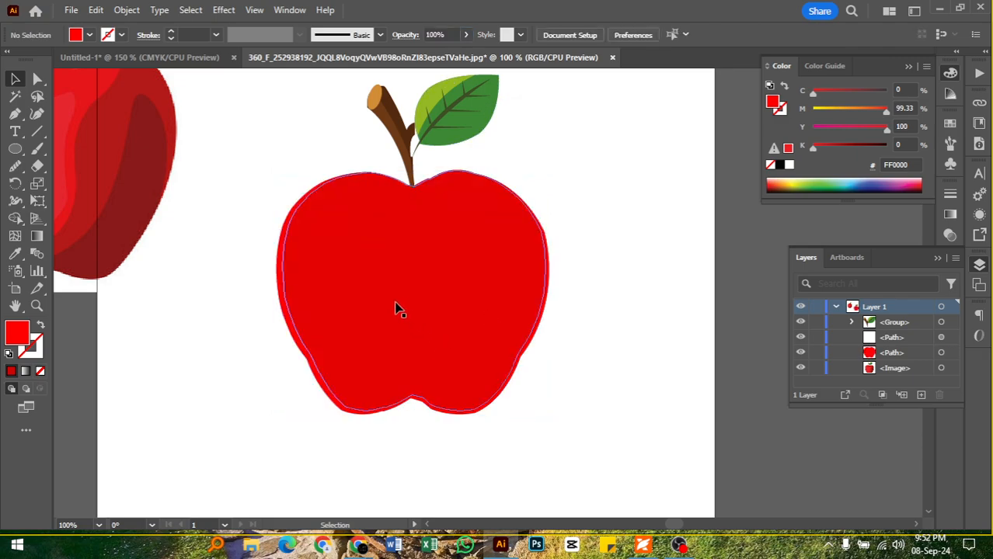
# Shift the semi-transparent copy right so it extends slightly past the apple's right edge
pyautogui.moveTo(409, 309); pyautogui.dragTo(428, 310)
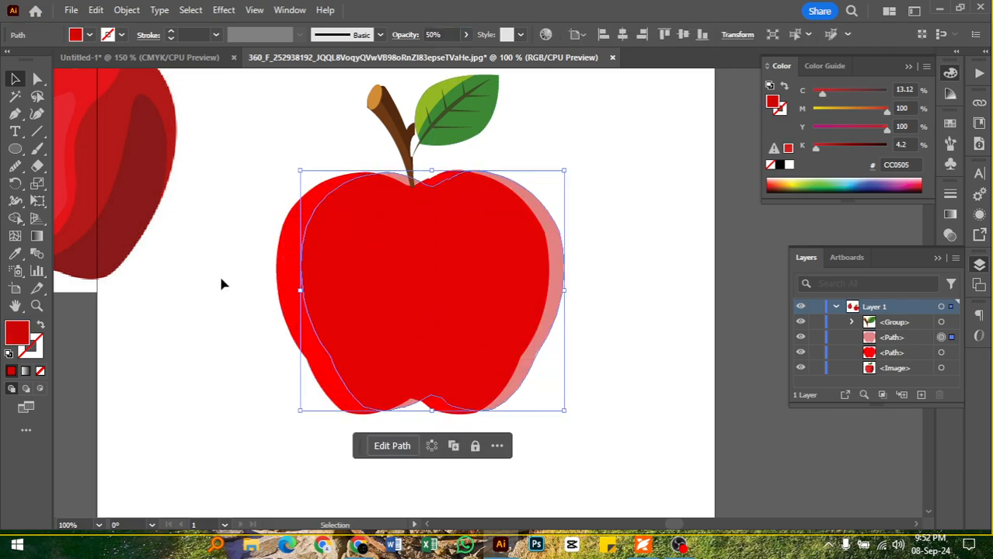
pyautogui.click(219, 276)
pyautogui.click(353, 288)
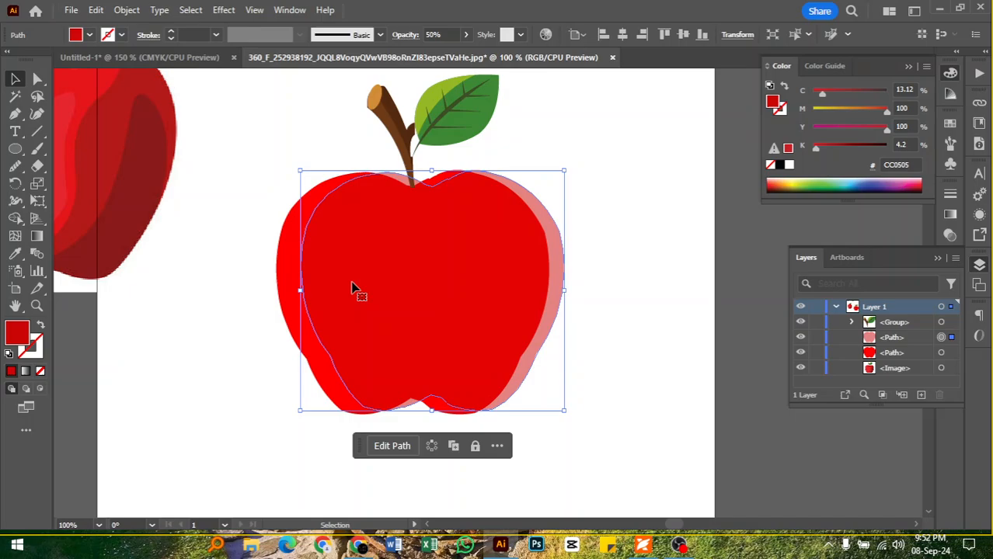
# Fill the bright red apple body with dark red 8A1A1A sampled from the shaded side of the reference apple
pyautogui.click(281, 290)
pyautogui.click(281, 289)
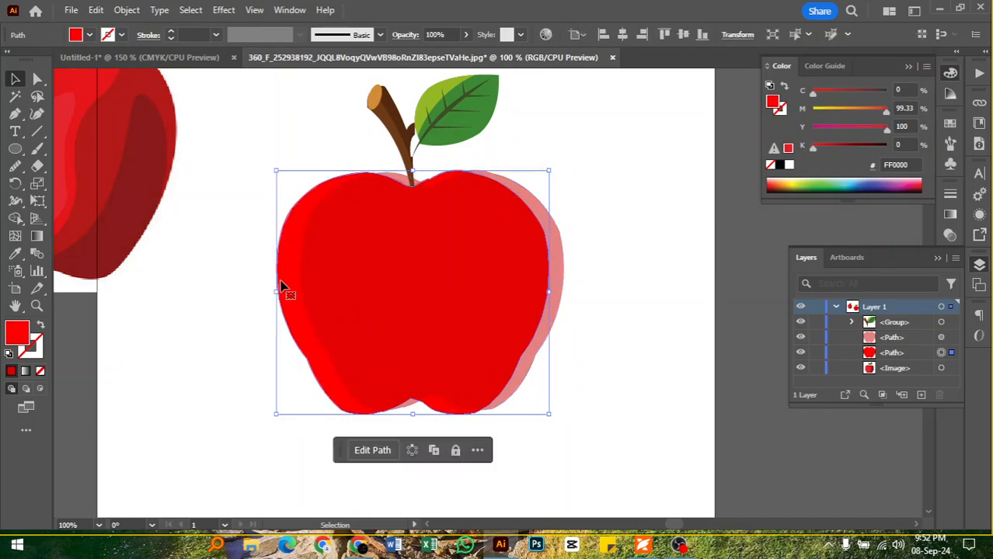
pyautogui.press('i')
pyautogui.click(152, 163)
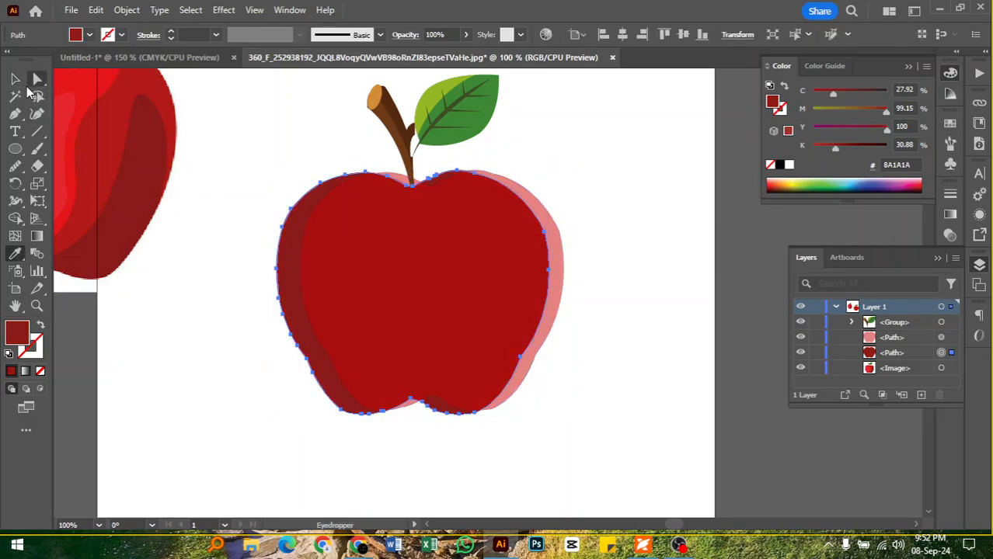
pyautogui.click(15, 78)
pyautogui.click(595, 132)
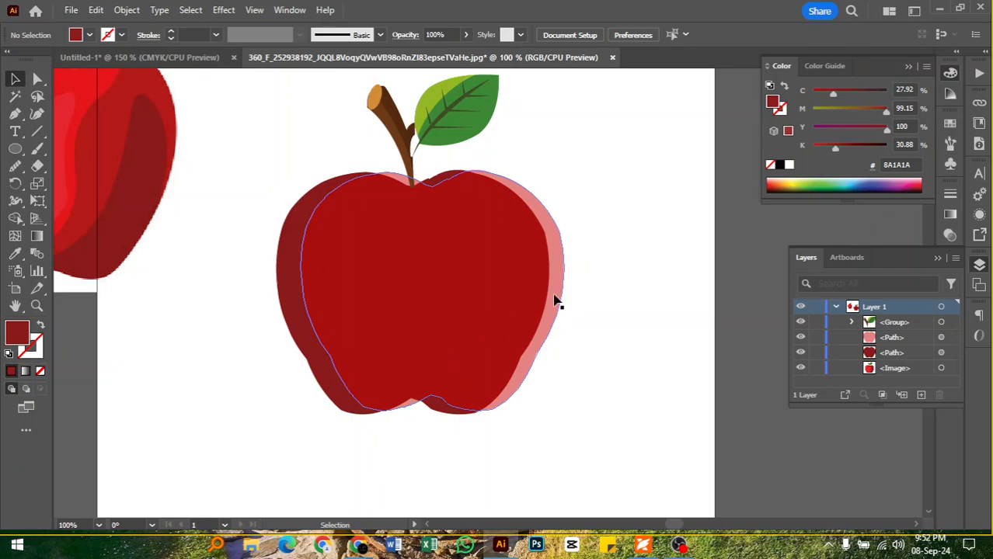
# Narrow the semi-transparent copy from its right side so it ends at the apple body's right edge
pyautogui.click(558, 288)
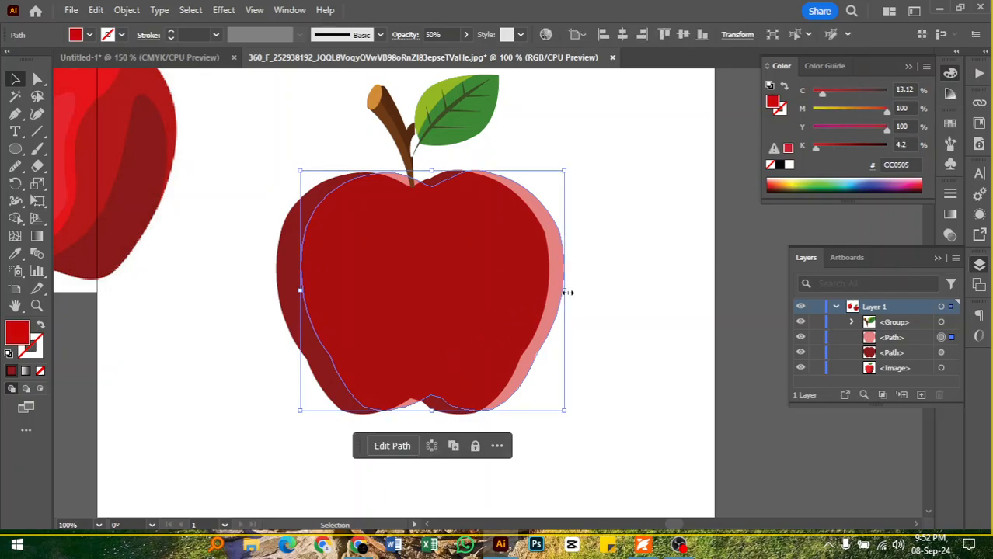
pyautogui.moveTo(568, 292); pyautogui.dragTo(552, 289)
pyautogui.click(589, 249)
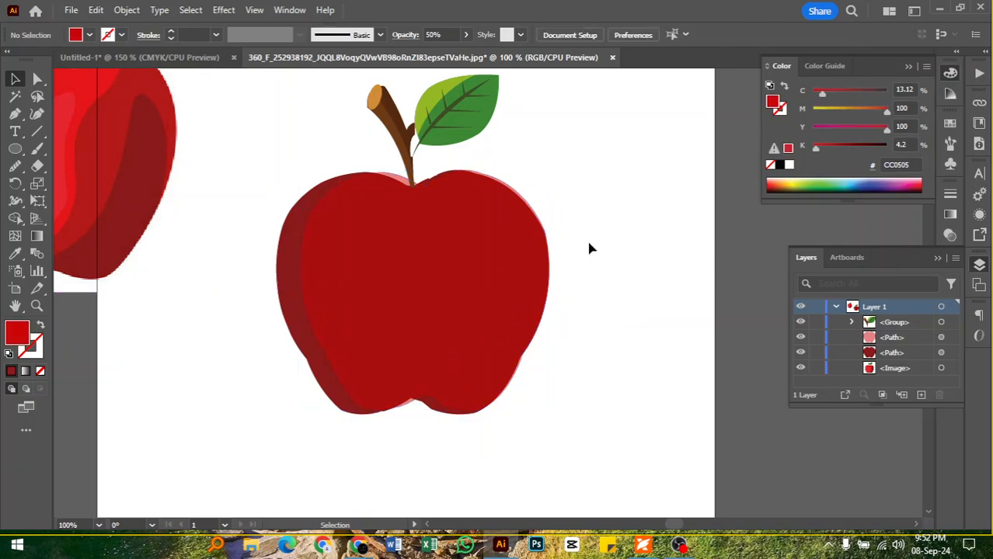
# Try lowering the top edge of the semi-transparent copy slightly below the top of the apple body
pyautogui.click(354, 216)
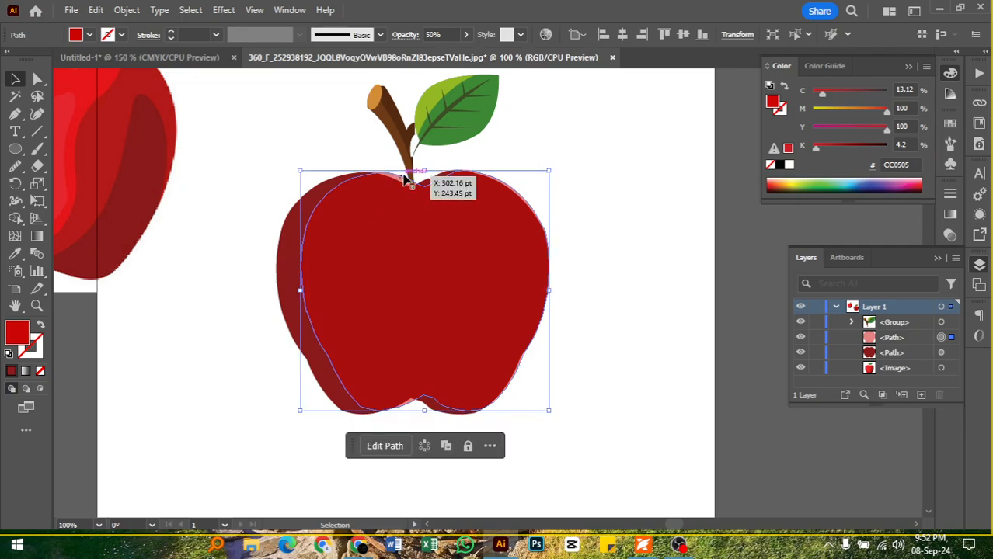
pyautogui.moveTo(423, 170); pyautogui.dragTo(425, 180)
pyautogui.click(528, 158)
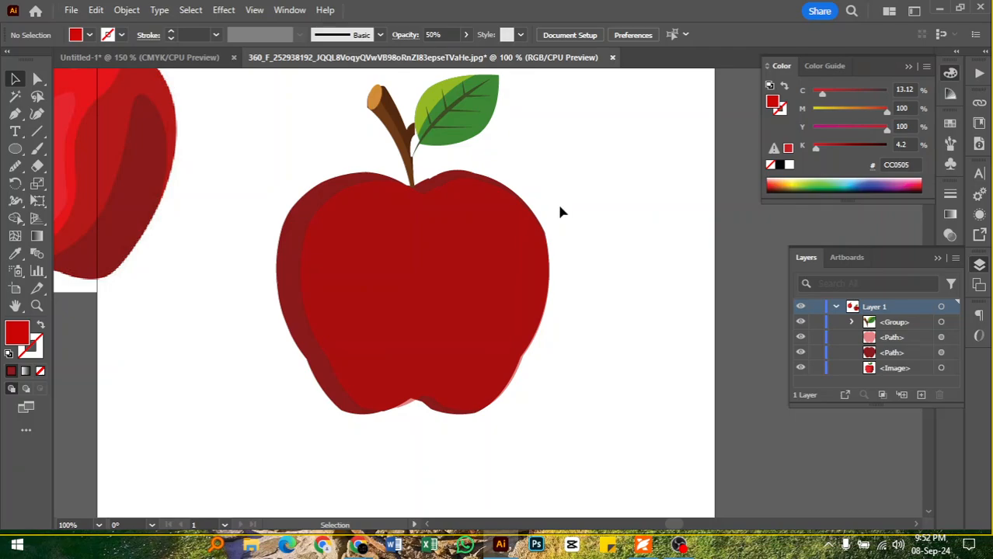
# Try enlarging the semi-transparent copy toward its upper left to nearly cover the dark apple body
pyautogui.click(411, 257)
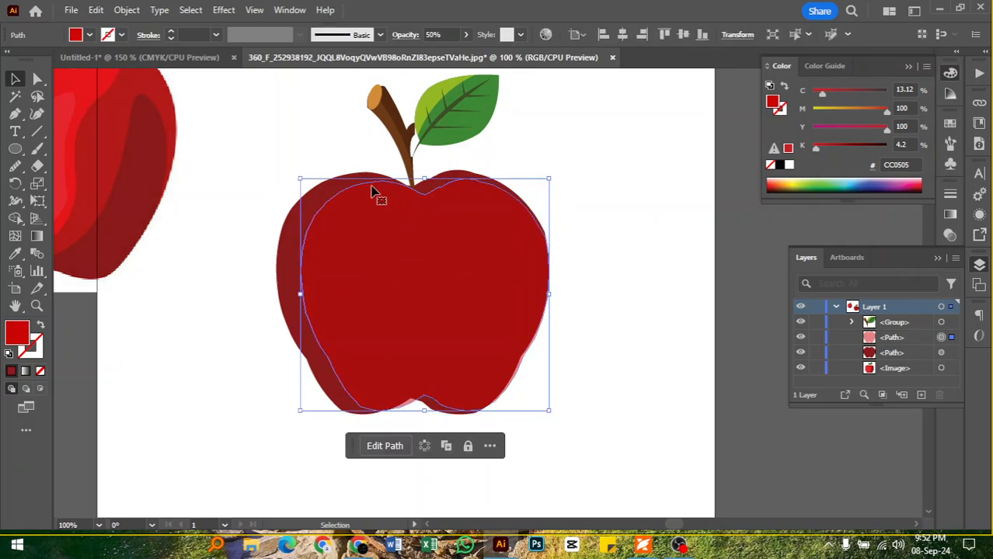
pyautogui.moveTo(300, 175); pyautogui.dragTo(283, 169)
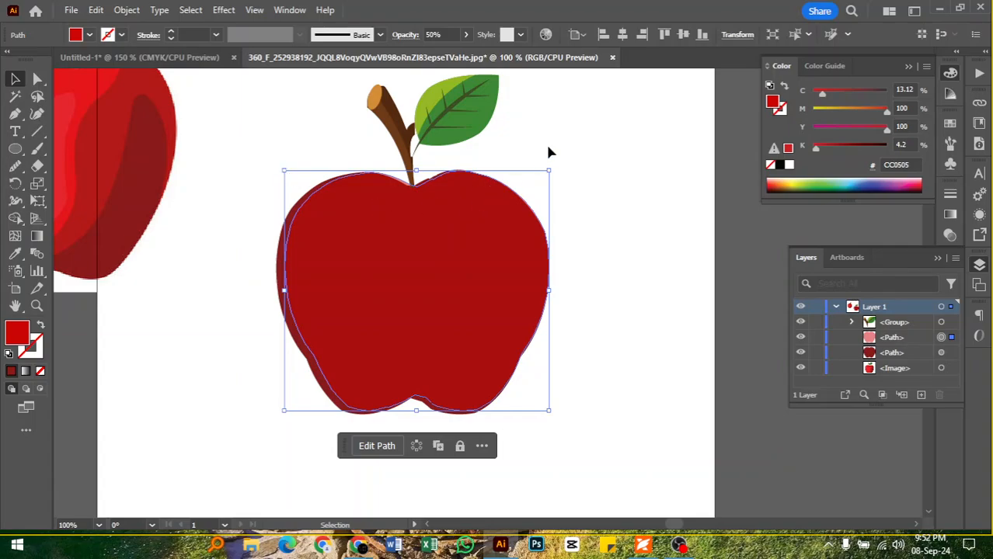
pyautogui.click(552, 119)
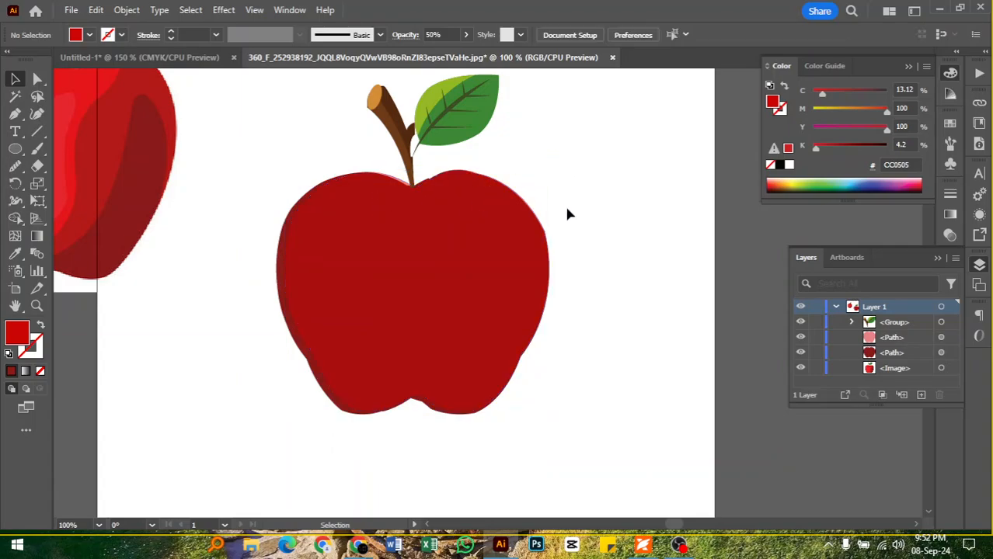
# Undo the last two resizes of the semi-transparent copy
pyautogui.hotkey('ctrl', 'z')
pyautogui.hotkey('ctrl', 'z')
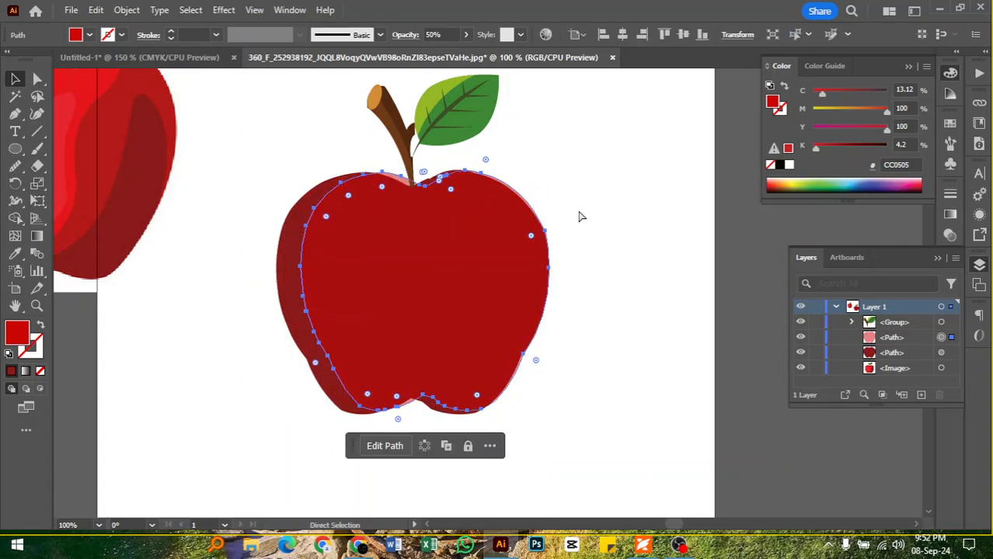
pyautogui.hotkey('ctrl', 'z')
pyautogui.click(579, 216)
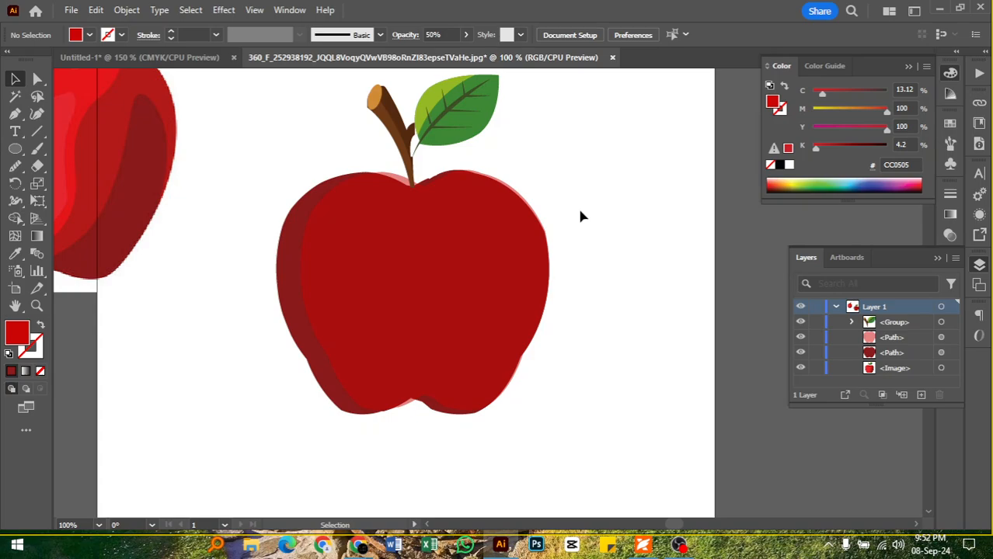
# Select the two overlapping apple body shapes and trim the pale overhang beside the stem with the Shape Builder tool
pyautogui.moveTo(567, 177); pyautogui.dragTo(323, 278)
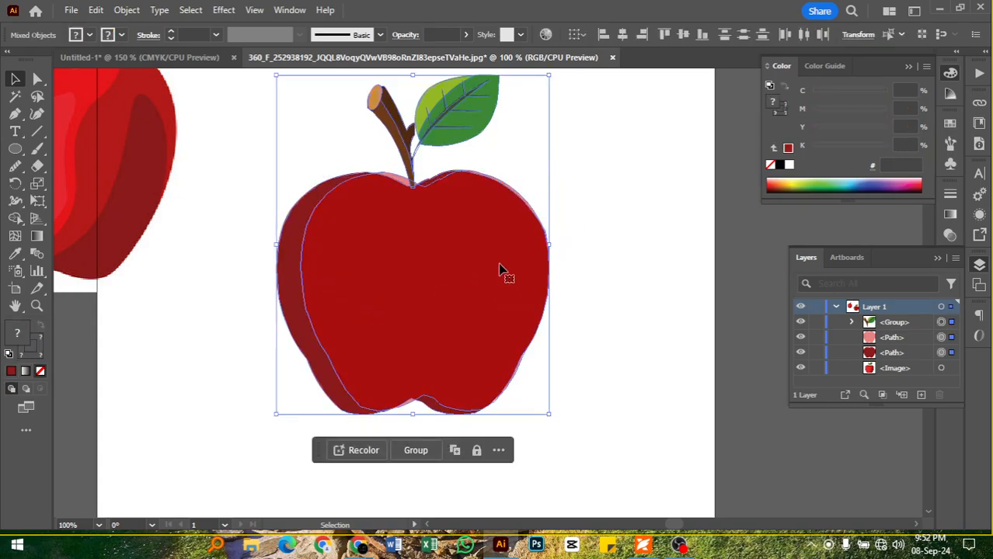
pyautogui.moveTo(594, 234); pyautogui.dragTo(532, 281)
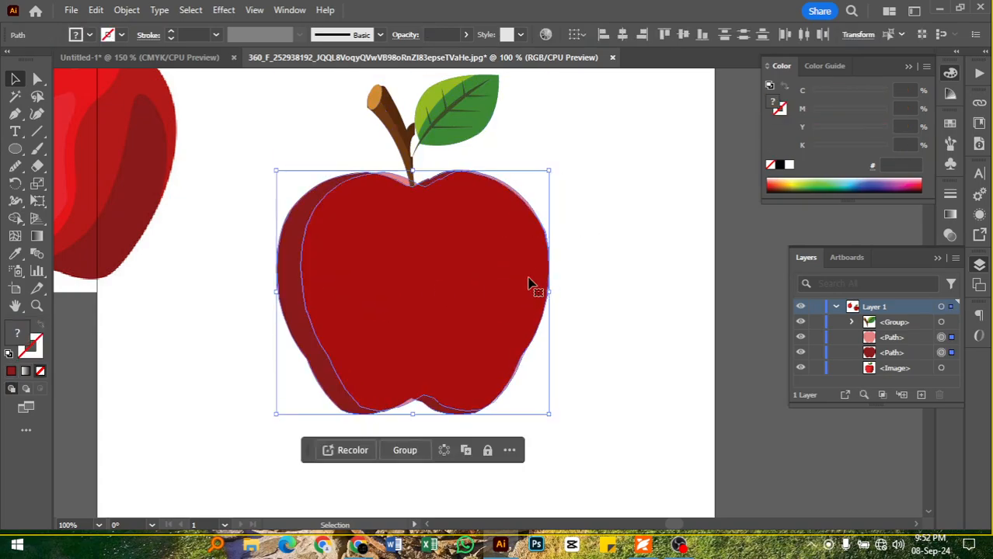
pyautogui.click(15, 218)
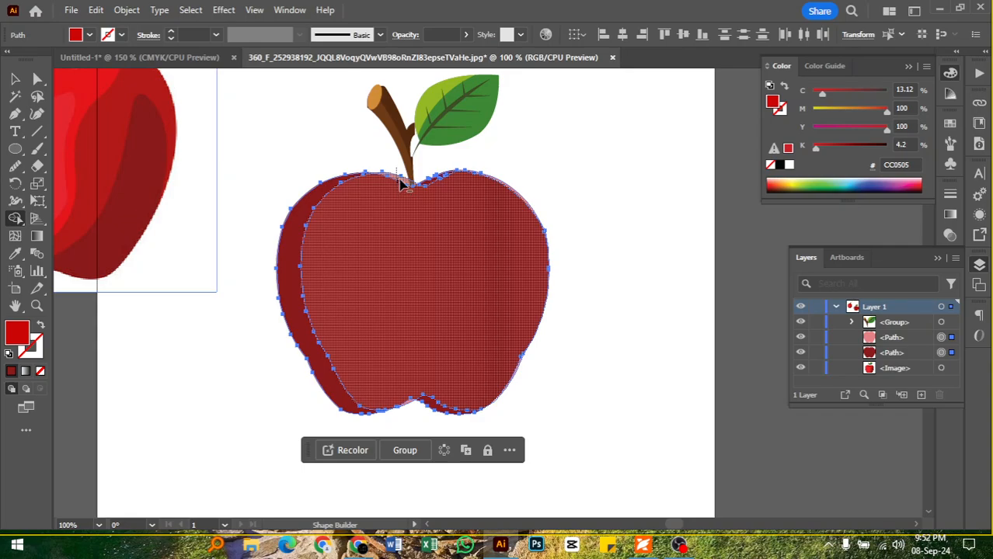
pyautogui.moveTo(400, 180); pyautogui.dragTo(432, 217)
pyautogui.hotkey('ctrl', 'z')
pyautogui.scroll(3, 391, 169)
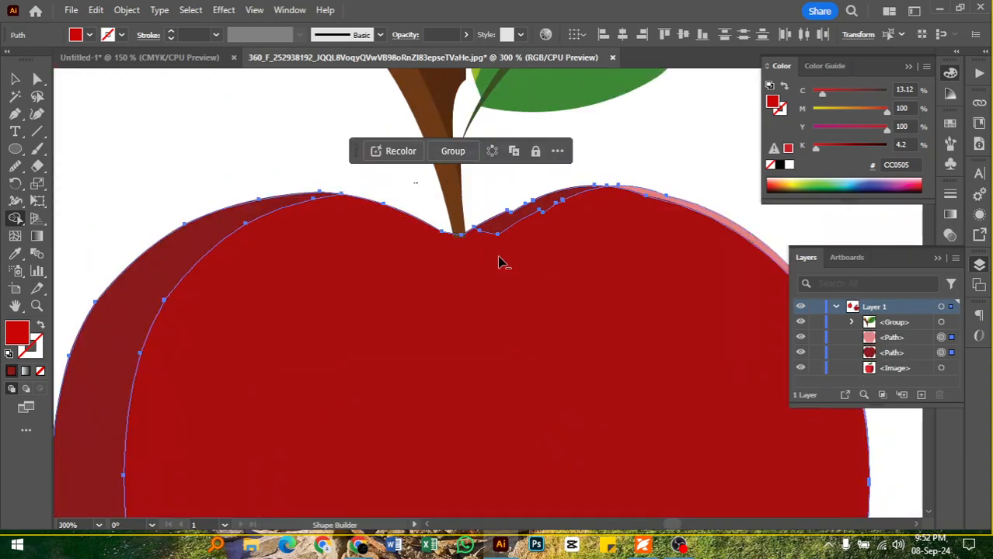
# Use Shape Builder to split off the pale sliver and the dark notch area along the apple's bottom edge
pyautogui.scroll(-4, 469, 248)
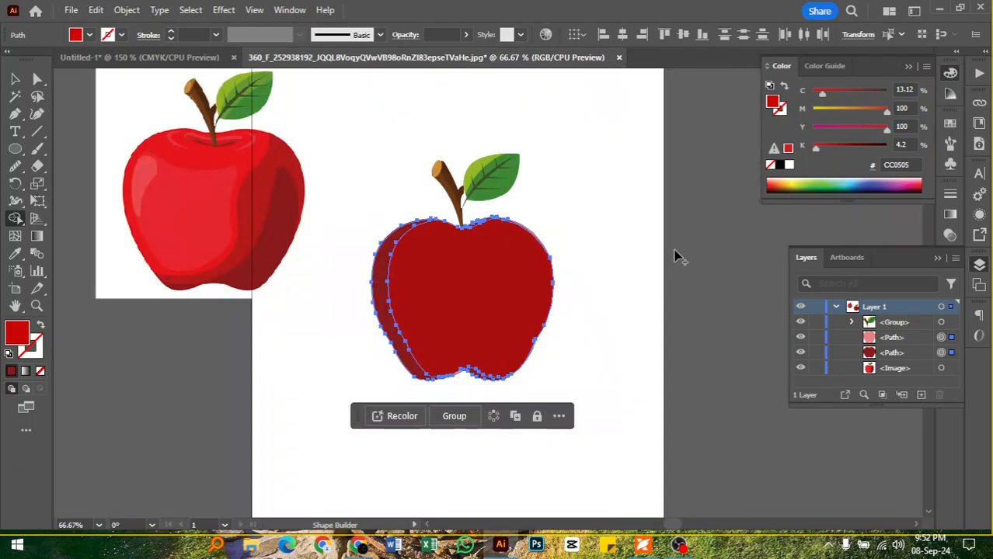
pyautogui.scroll(3, 535, 222)
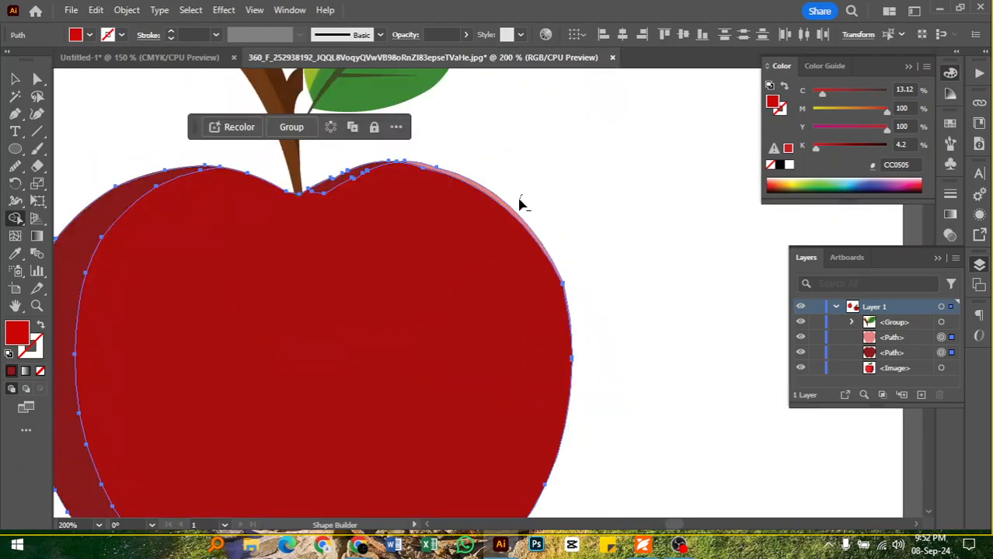
pyautogui.scroll(-2, 544, 208)
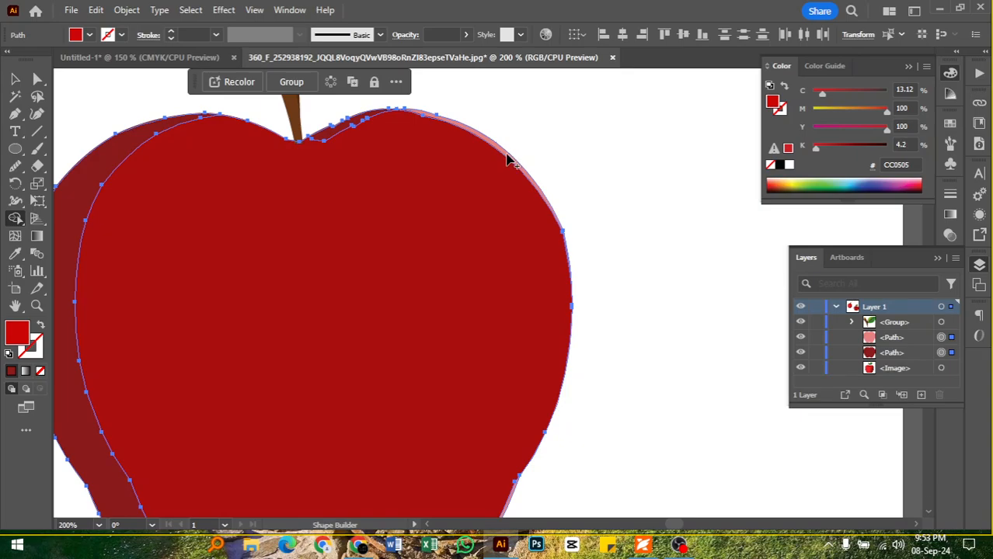
pyautogui.scroll(-5, 607, 220)
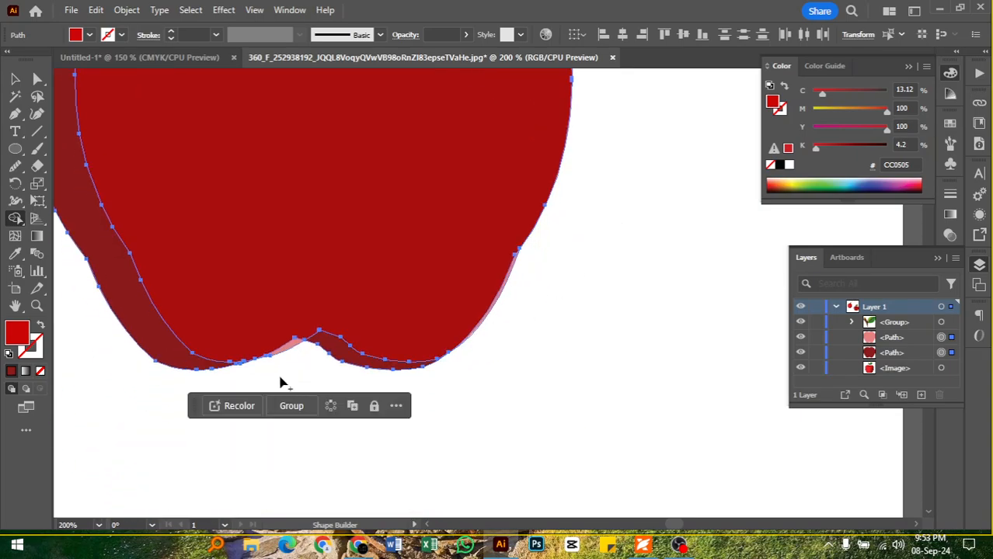
pyautogui.click(292, 350)
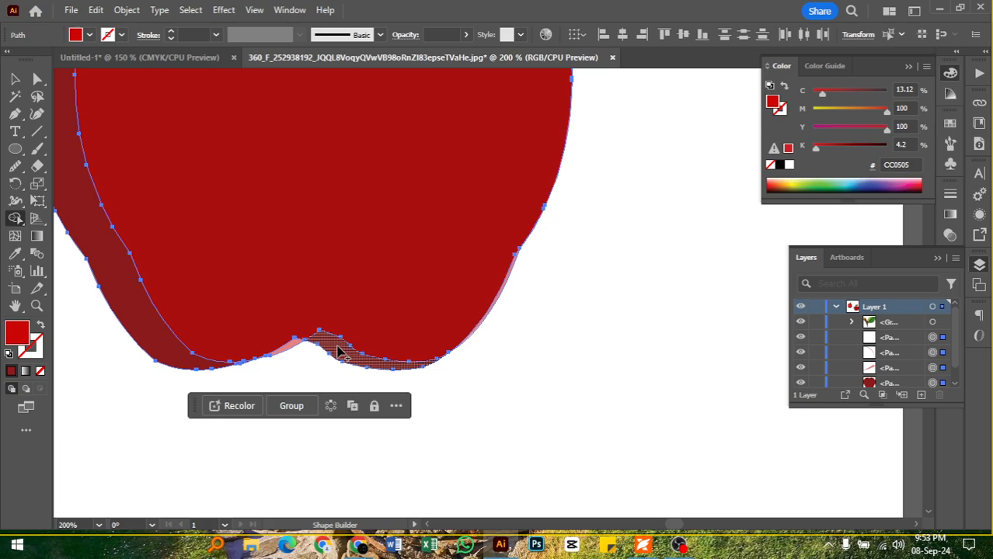
pyautogui.click(339, 349)
pyautogui.scroll(-4, 500, 386)
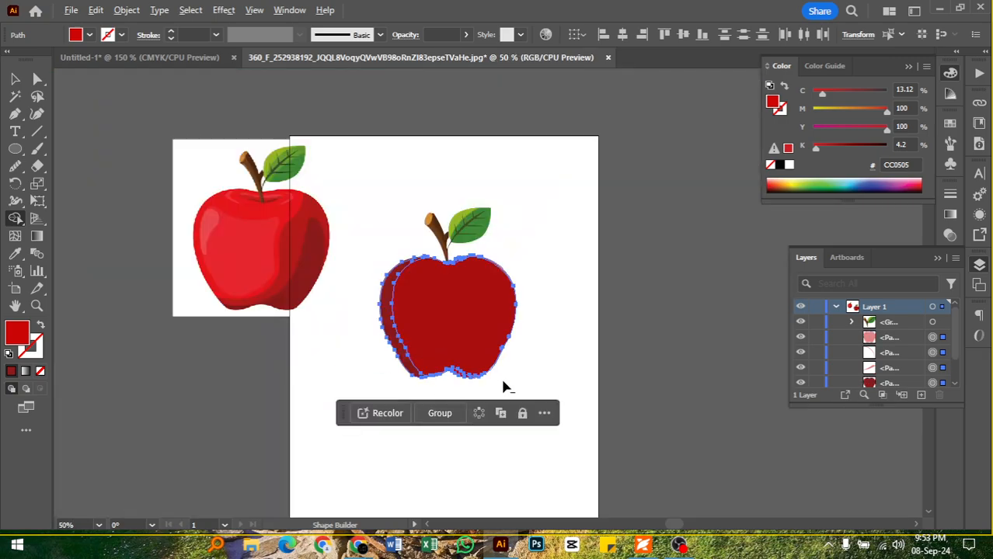
pyautogui.press('v')
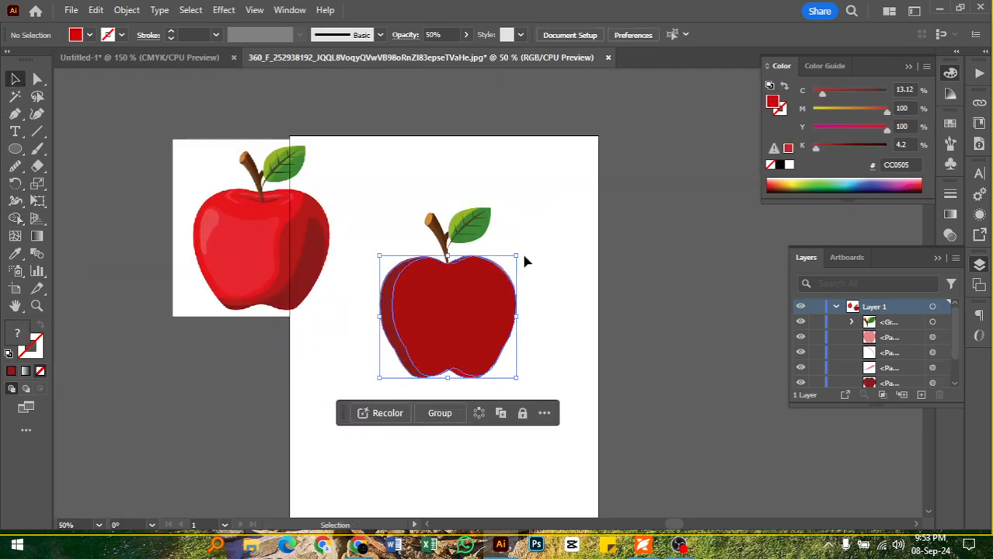
pyautogui.click(525, 262)
pyautogui.click(503, 270)
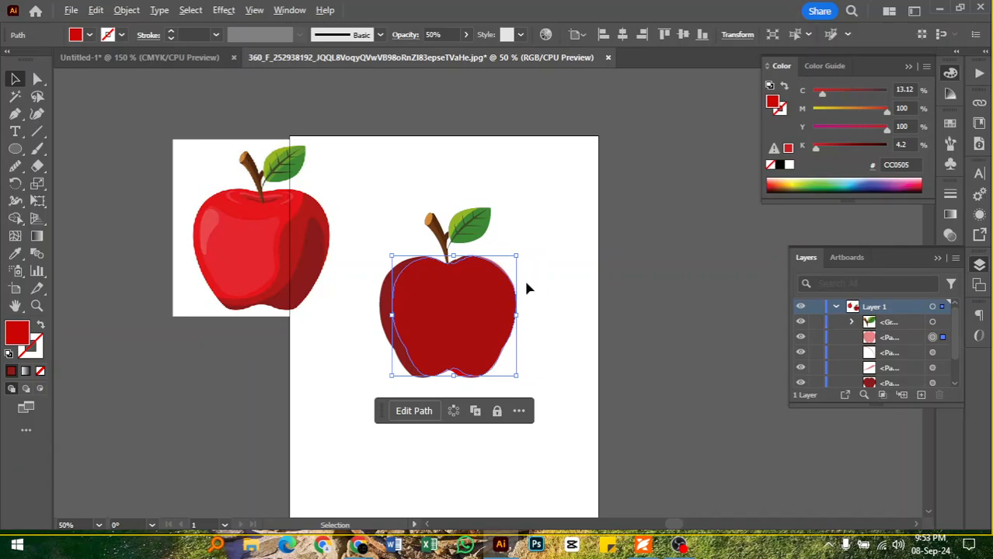
pyautogui.click(527, 289)
# Try filling the pale sliver along the apple's upper-right edge with white (FFFFFF)
pyautogui.scroll(2, 492, 299)
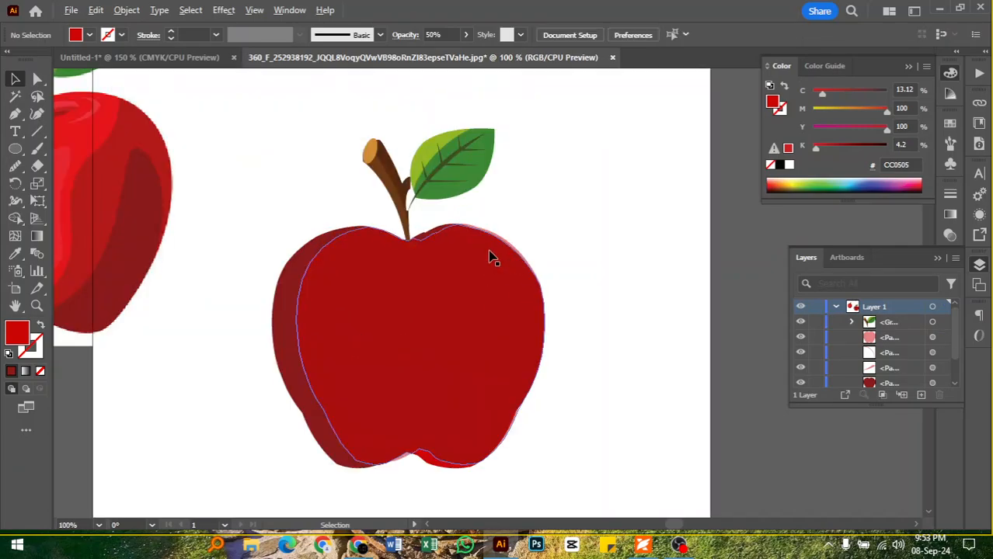
pyautogui.scroll(2, 491, 257)
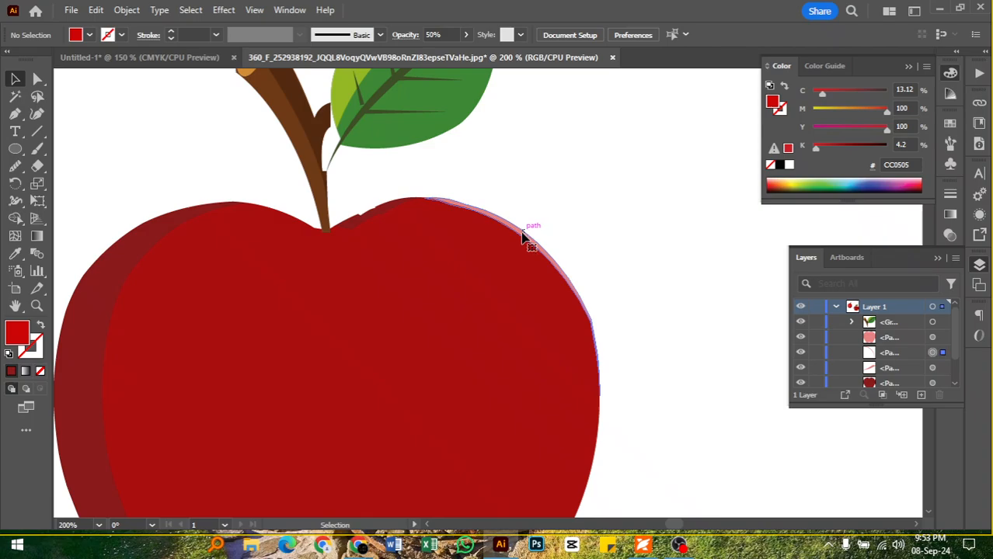
pyautogui.click(523, 238)
pyautogui.doubleClick(21, 340)
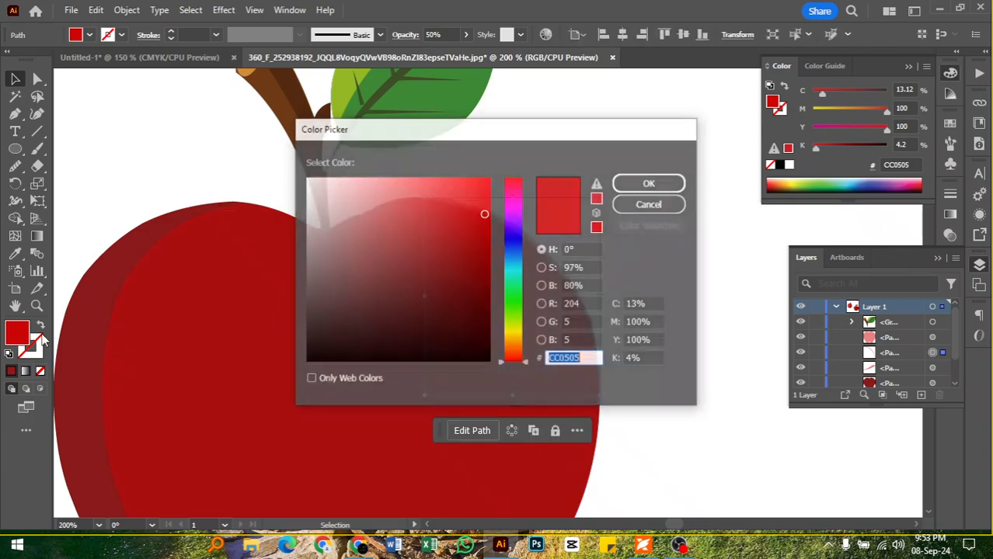
pyautogui.click(306, 187)
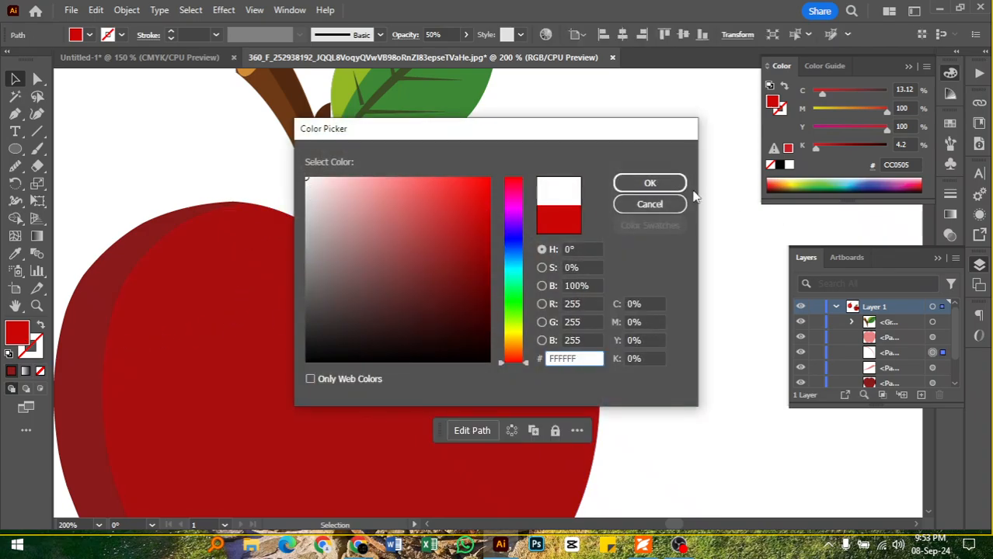
pyautogui.click(660, 183)
pyautogui.click(634, 297)
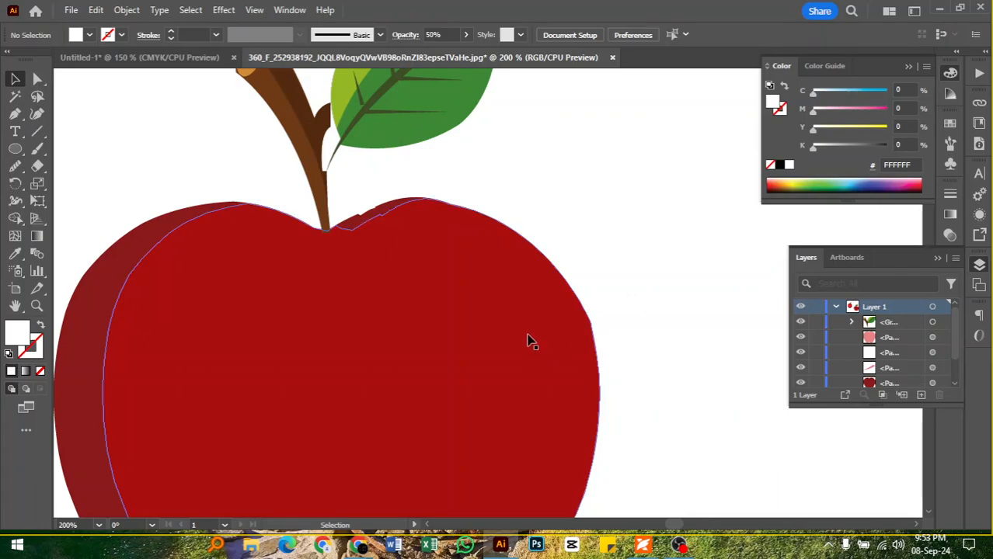
# Fill the upper-right sliver with the dark red sampled from the apple's left side and set its opacity to 60%
pyautogui.click(536, 243)
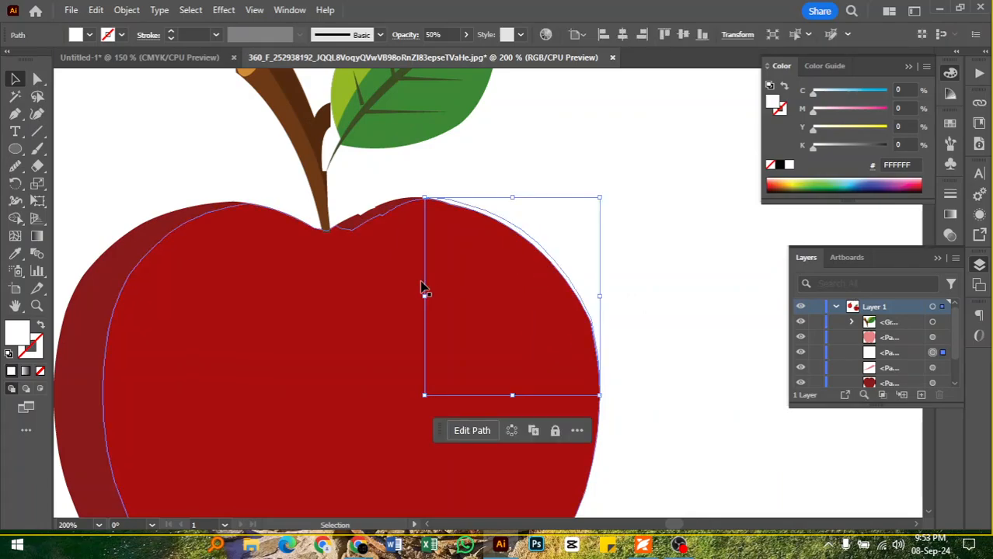
pyautogui.press('i')
pyautogui.click(117, 278)
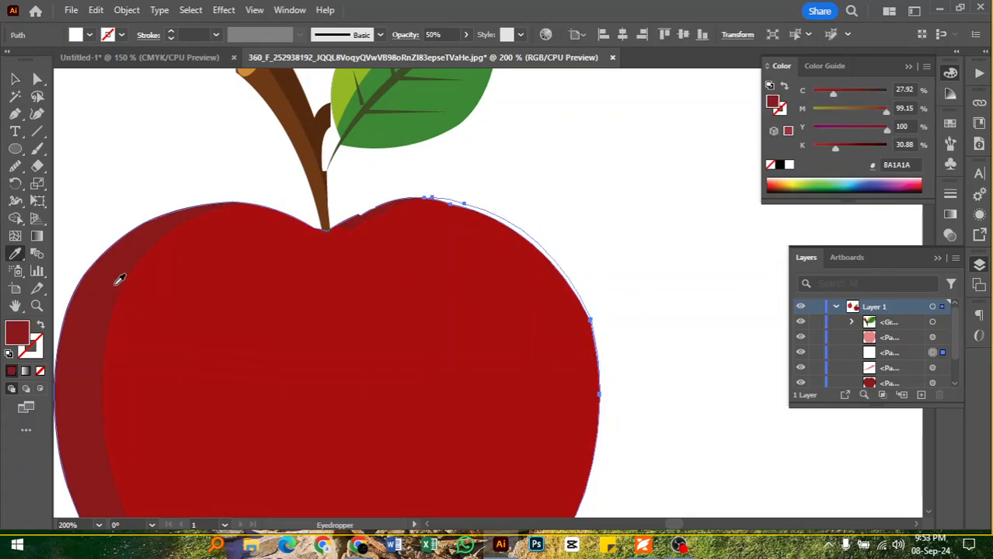
pyautogui.click(435, 36)
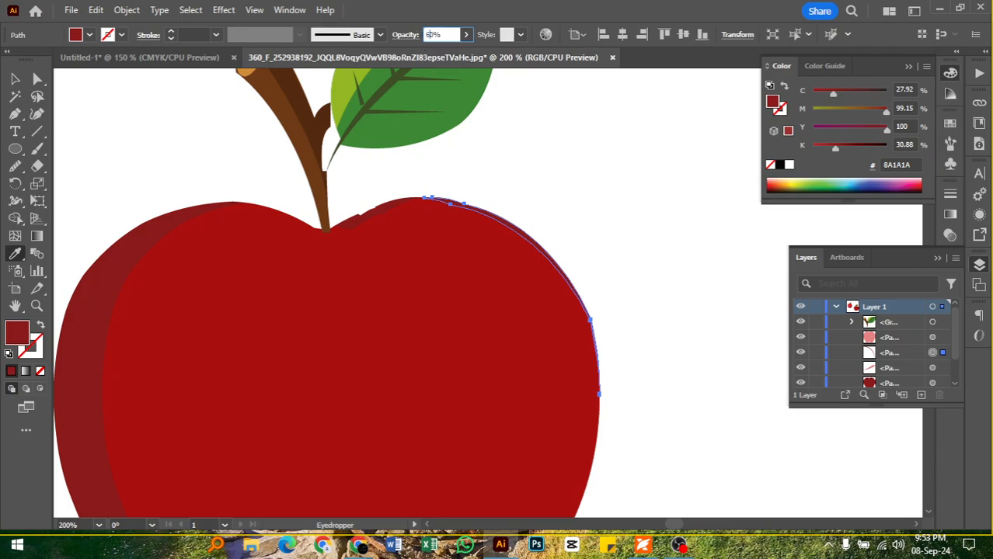
pyautogui.press('Return')
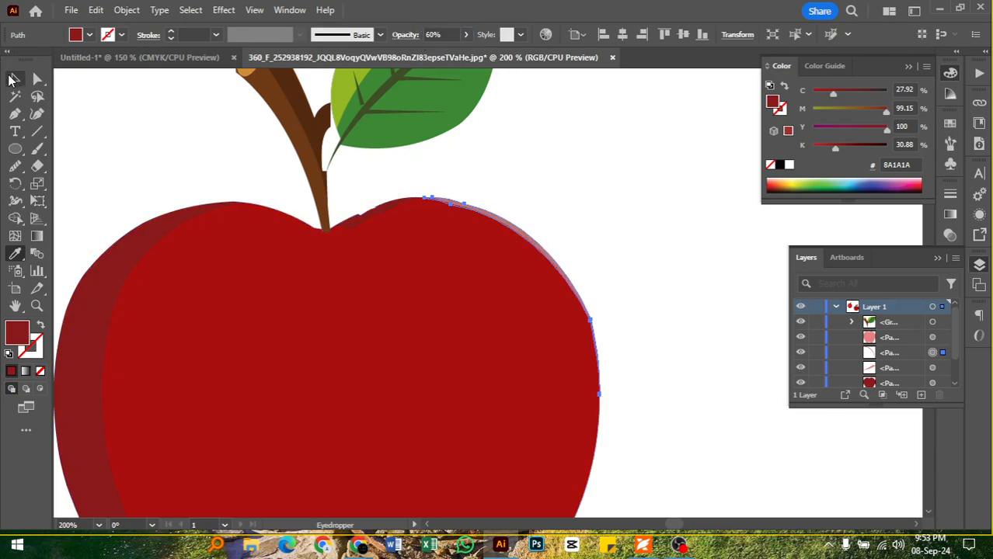
pyautogui.click(23, 81)
pyautogui.click(518, 159)
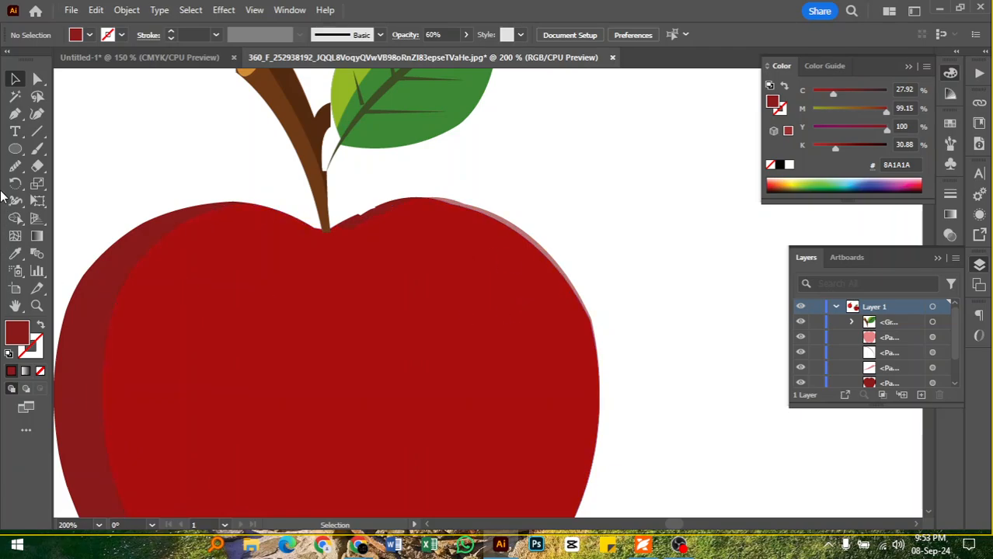
# Draw a small, very flat dark red ellipse at the base of the stem
pyautogui.click(14, 148)
pyautogui.moveTo(151, 151); pyautogui.dragTo(328, 234)
pyautogui.click(16, 80)
pyautogui.click(510, 148)
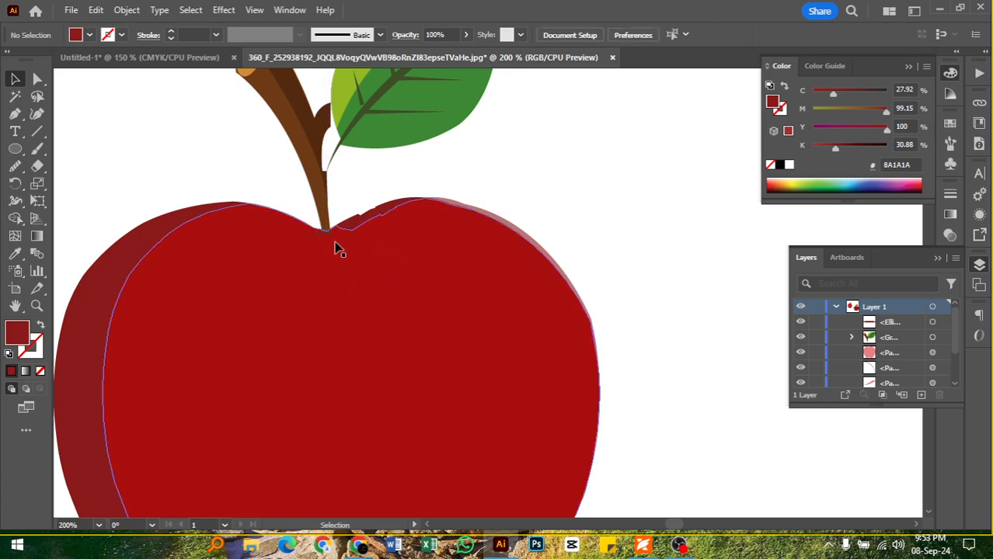
# Reposition the small dark red ellipse slightly up and to the left at the stem's base
pyautogui.click(331, 235)
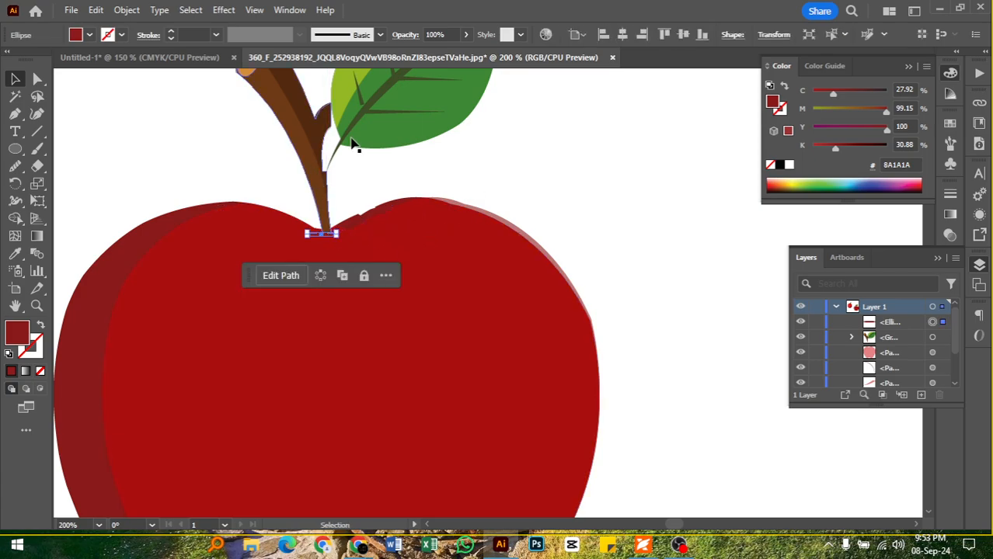
pyautogui.click(443, 34)
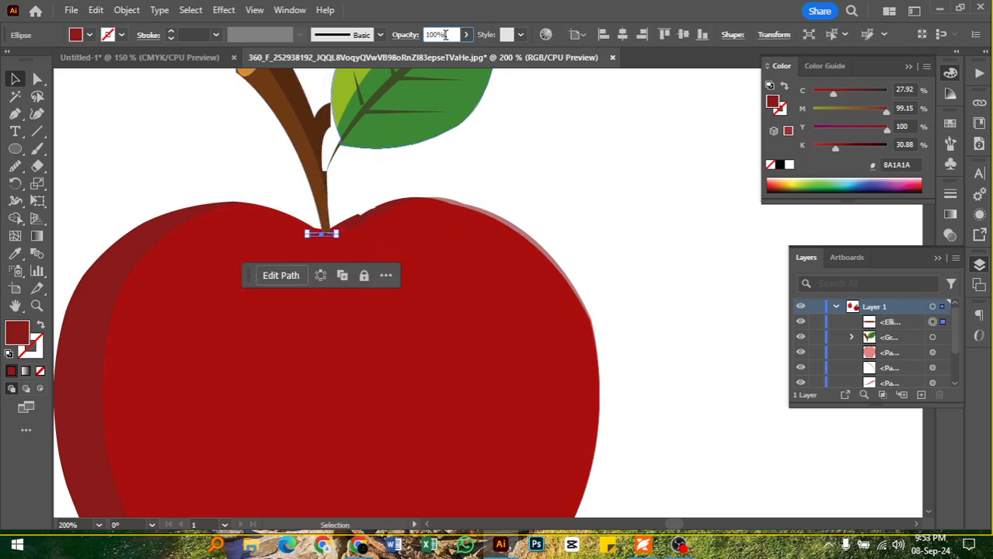
pyautogui.click(492, 156)
pyautogui.click(329, 237)
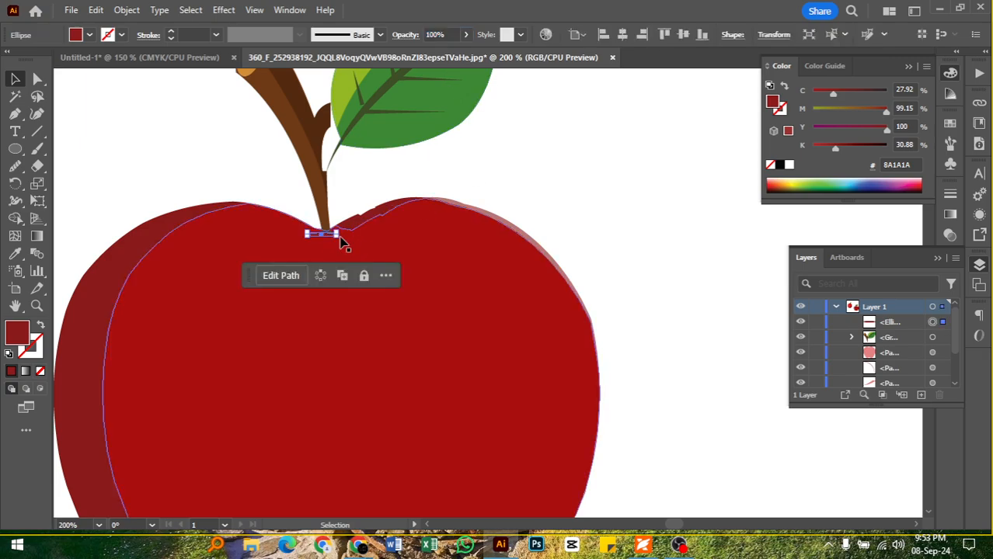
pyautogui.moveTo(334, 233)
pyautogui.mouseDown()
pyautogui.moveTo(354, 232)
pyautogui.moveTo(328, 230)
pyautogui.mouseUp()
pyautogui.click(377, 187)
pyautogui.click(573, 193)
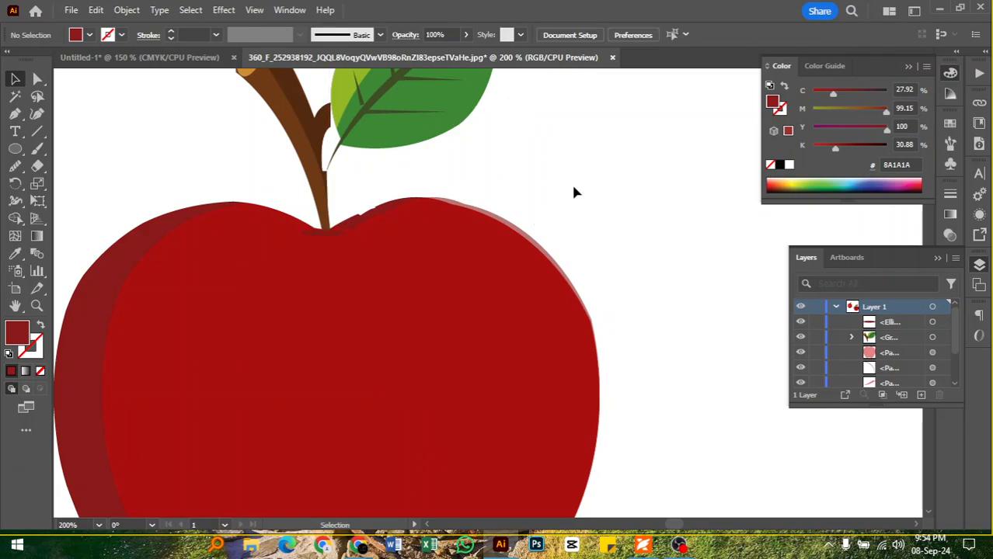
# Draw a long, flat dark red ellipse just beneath the apple as a ground shadow and select it
pyautogui.scroll(-3, 565, 209)
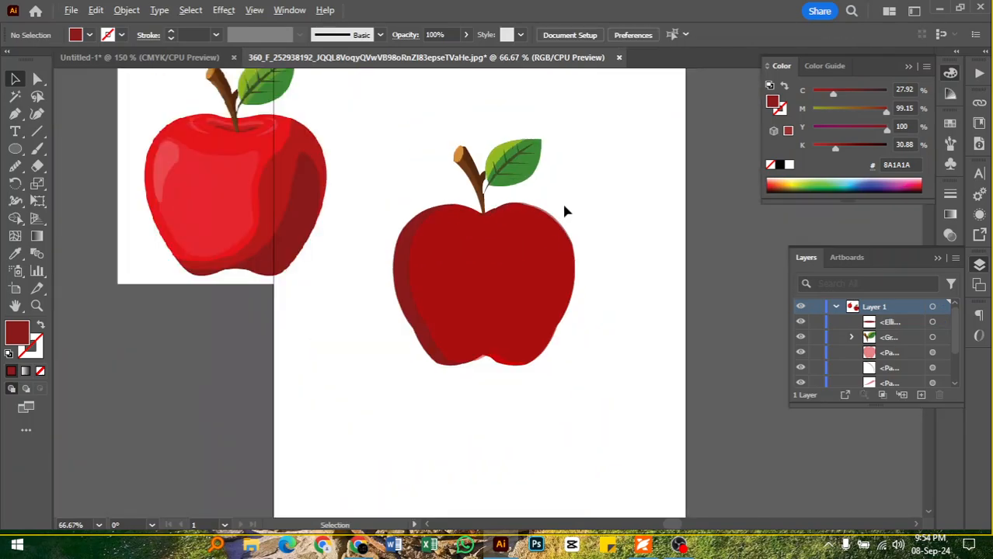
pyautogui.click(15, 149)
pyautogui.moveTo(387, 387); pyautogui.dragTo(508, 379)
pyautogui.click(14, 85)
pyautogui.click(485, 397)
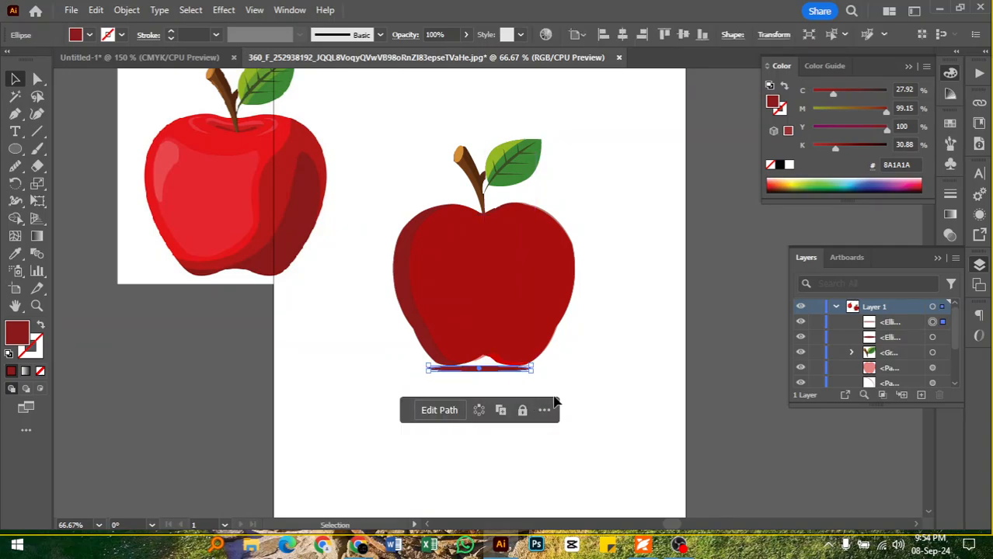
pyautogui.click(555, 401)
pyautogui.click(490, 380)
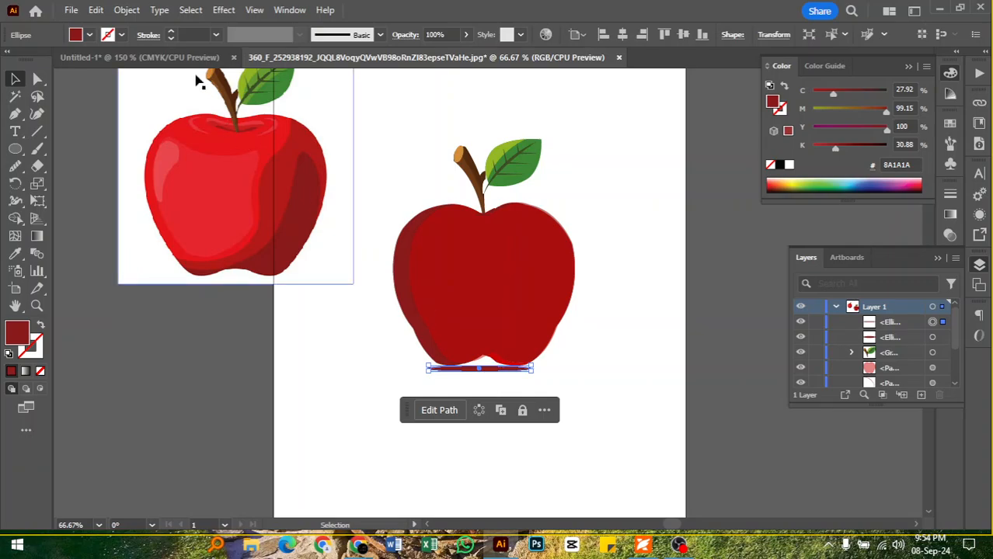
# Apply a Gaussian Blur with a radius of about 5 pixels to the shadow ellipse beneath the apple
pyautogui.click(225, 10)
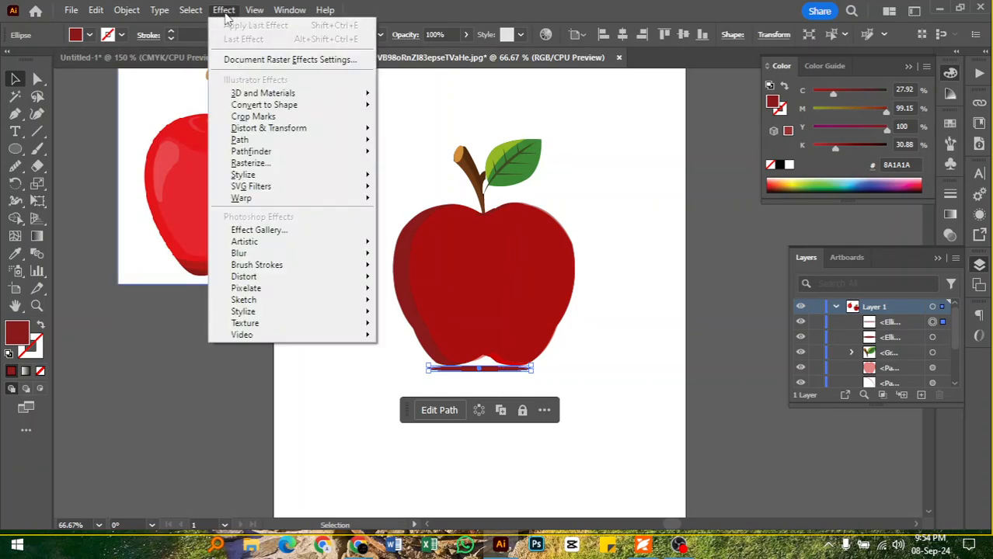
pyautogui.moveTo(365, 253)
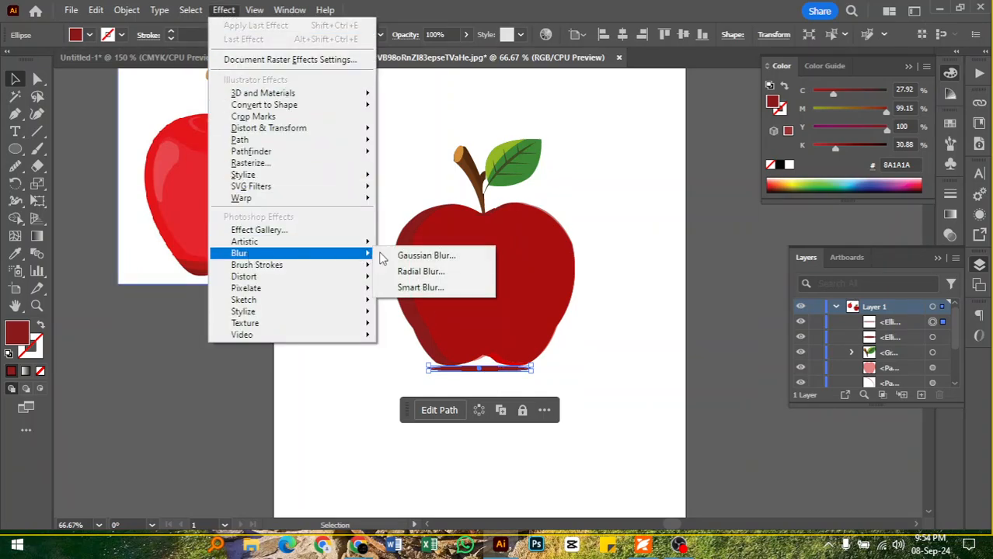
pyautogui.click(421, 258)
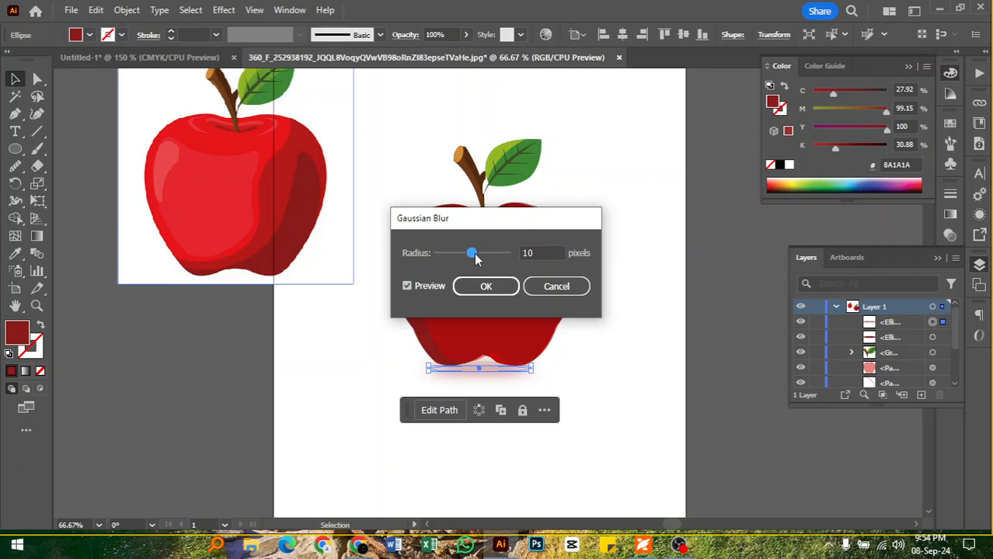
pyautogui.moveTo(477, 258)
pyautogui.mouseDown()
pyautogui.moveTo(491, 259)
pyautogui.moveTo(449, 259)
pyautogui.moveTo(459, 262)
pyautogui.mouseUp()
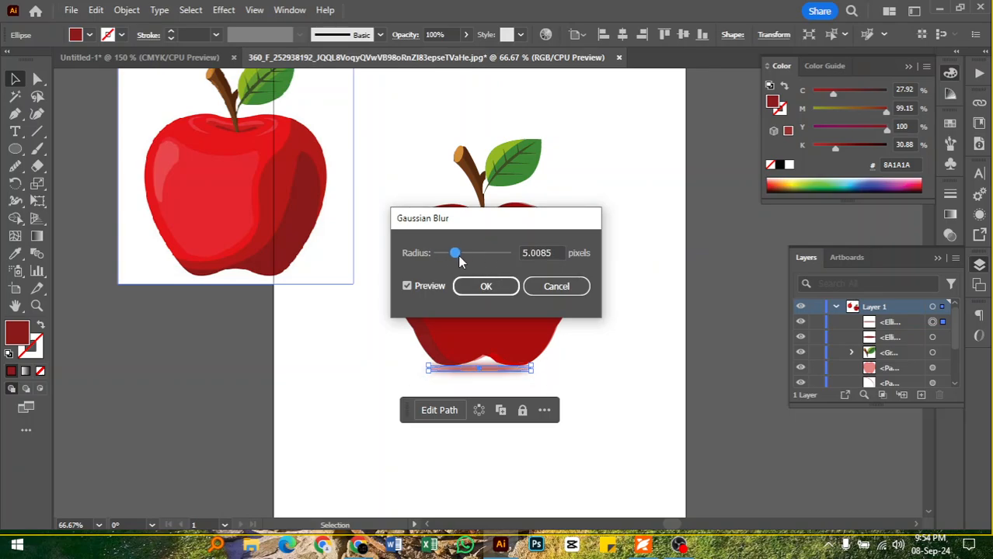
pyautogui.click(505, 284)
pyautogui.click(601, 377)
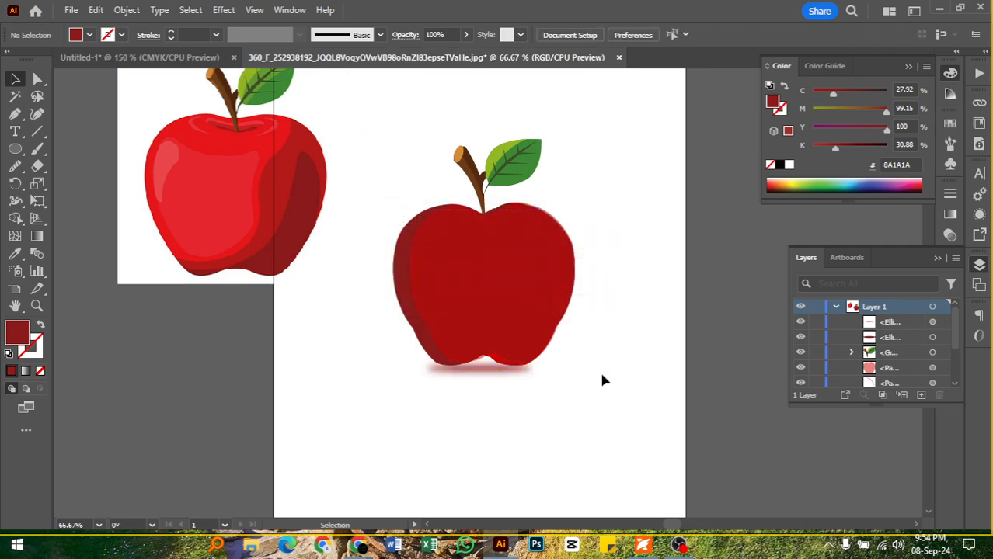
# Move the reference apple image off the artboard, placing it directly above the page's top edge
pyautogui.scroll(-1, 578, 372)
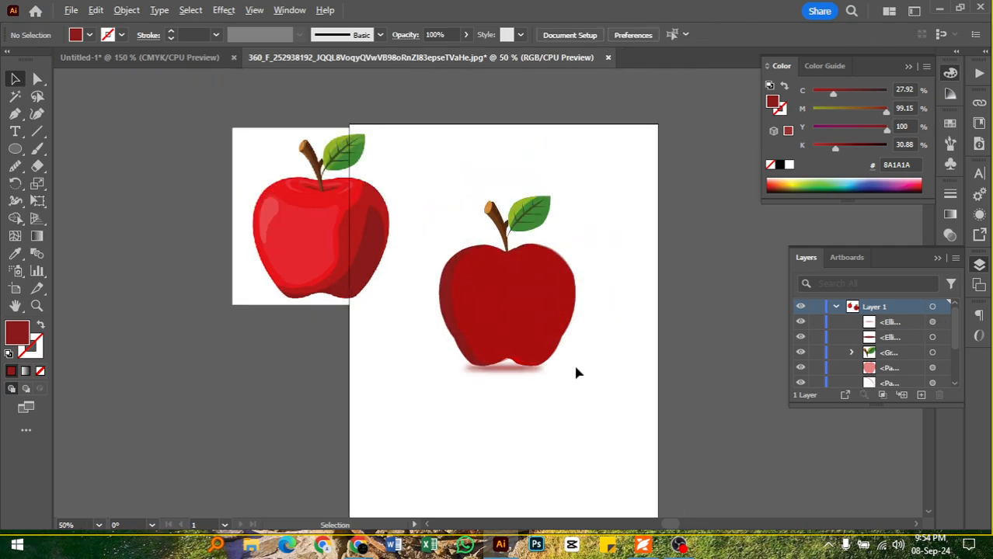
pyautogui.scroll(-1, 576, 373)
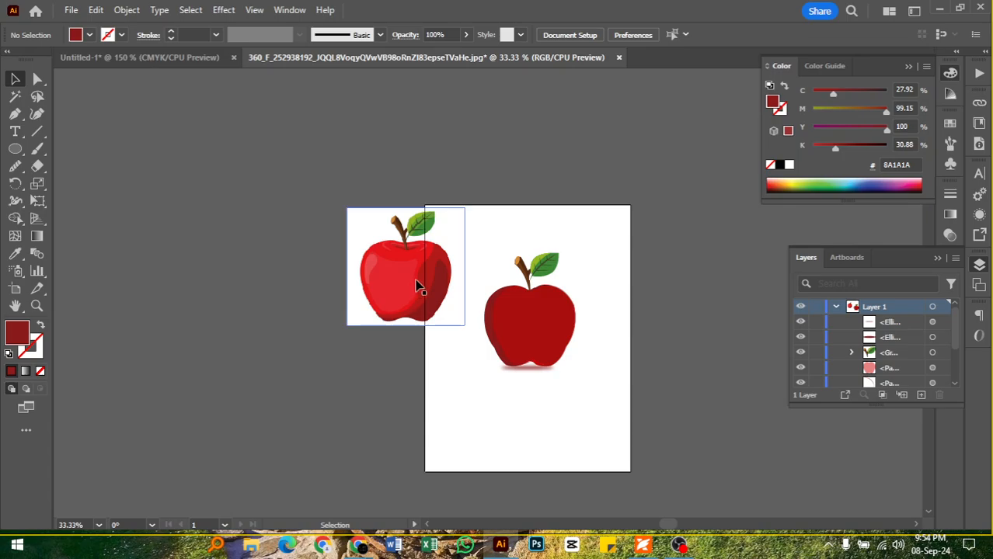
pyautogui.moveTo(399, 280)
pyautogui.mouseDown()
pyautogui.moveTo(328, 281)
pyautogui.moveTo(406, 215)
pyautogui.moveTo(481, 186)
pyautogui.moveTo(500, 153)
pyautogui.mouseUp()
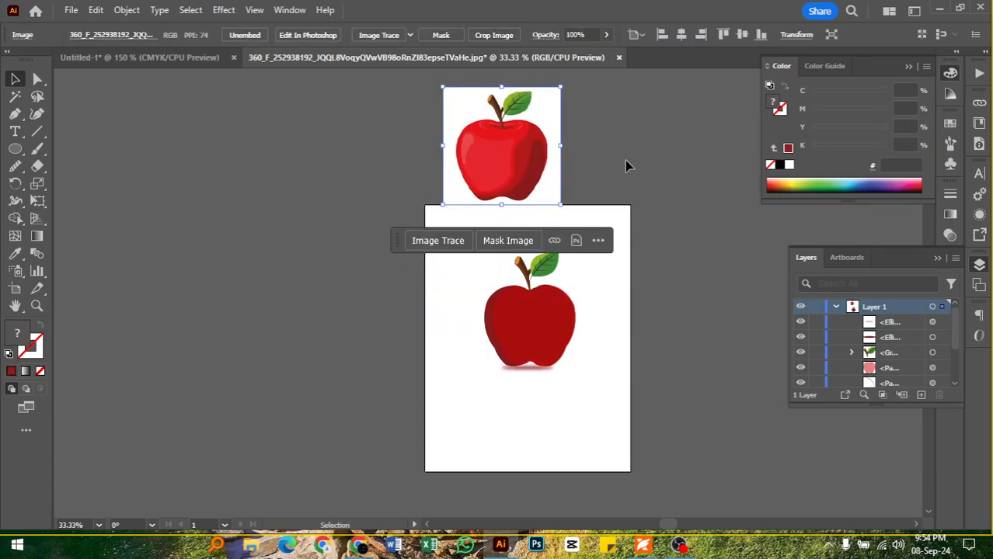
pyautogui.click(626, 165)
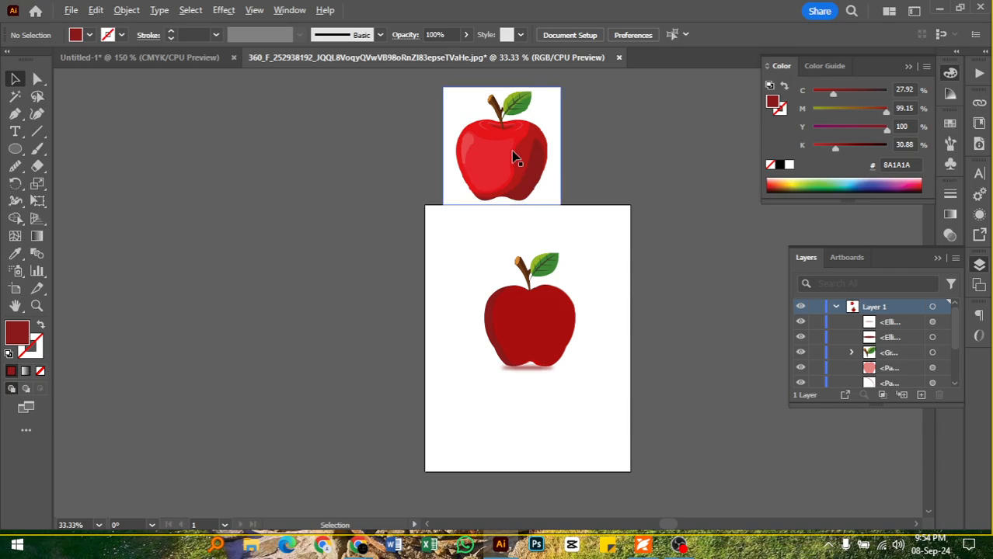
# Trace the pale highlight on the reference apple's upper left side as a closed five-point shape with the Pen tool
pyautogui.scroll(2, 515, 155)
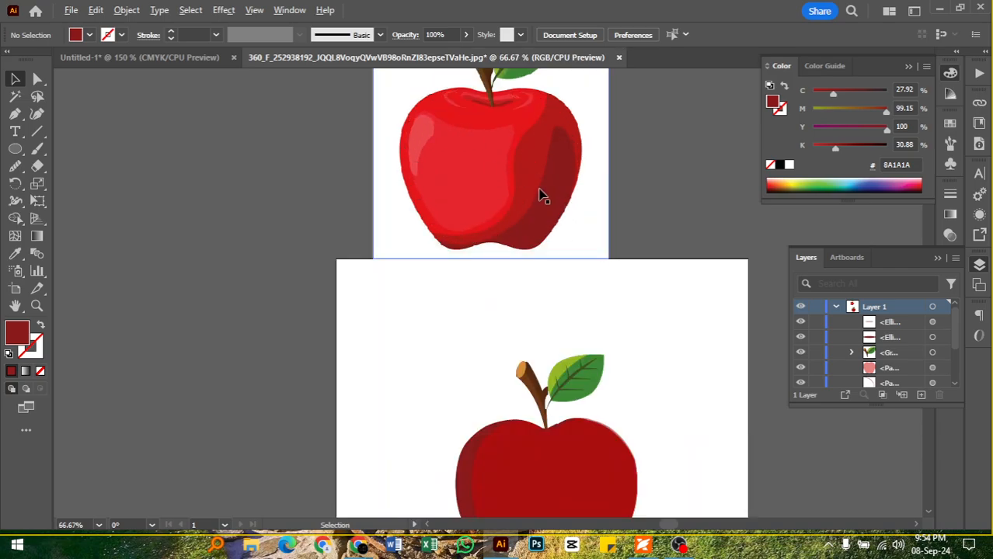
pyautogui.scroll(-1, 543, 195)
pyautogui.scroll(2, 477, 133)
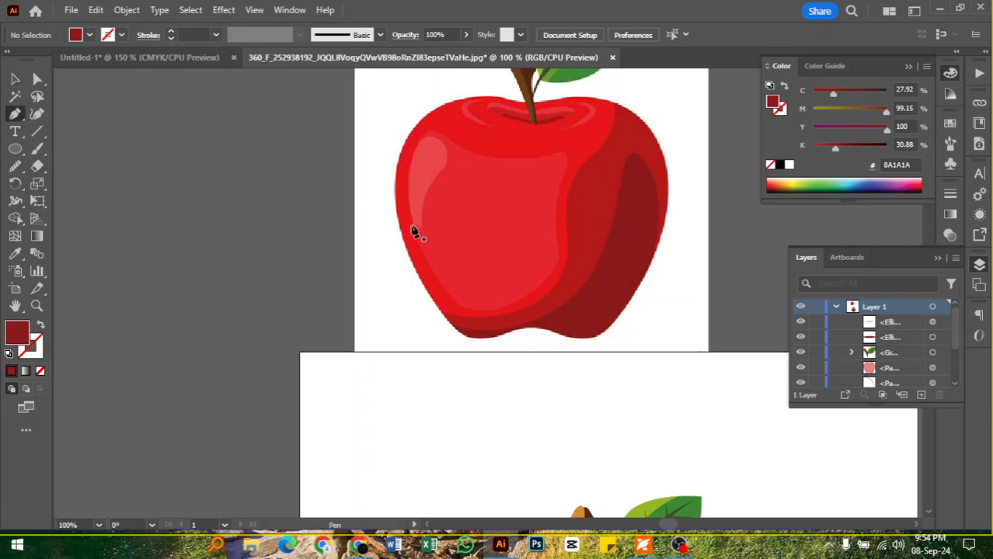
pyautogui.moveTo(412, 227); pyautogui.dragTo(429, 202)
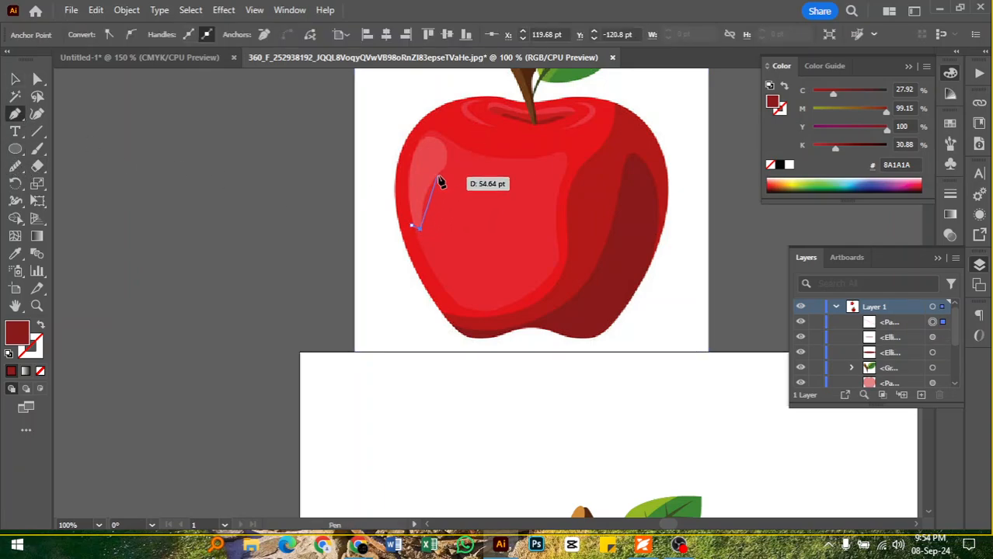
pyautogui.moveTo(444, 165); pyautogui.dragTo(423, 139)
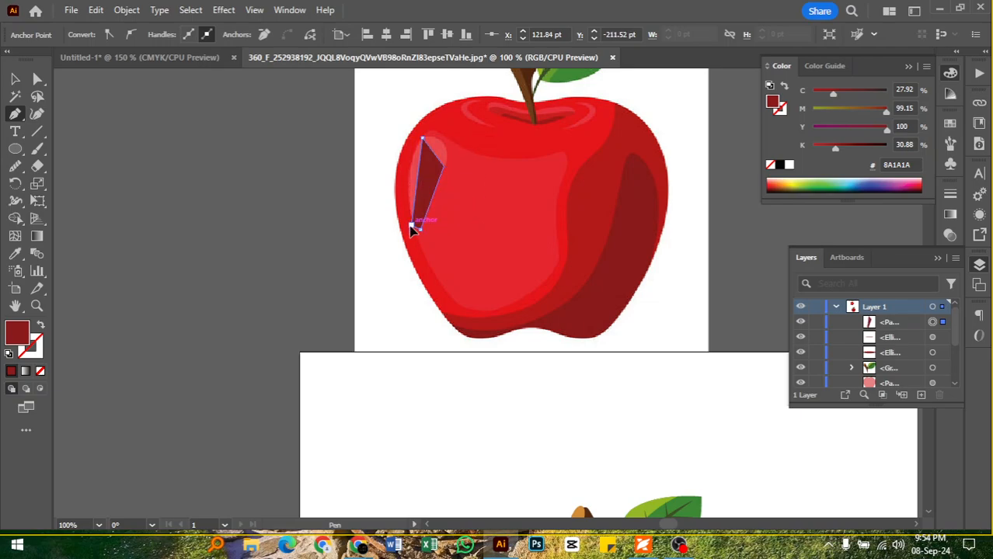
pyautogui.moveTo(412, 226)
pyautogui.mouseDown()
pyautogui.moveTo(426, 183)
pyautogui.moveTo(412, 177)
pyautogui.moveTo(417, 232)
pyautogui.moveTo(414, 223)
pyautogui.mouseUp()
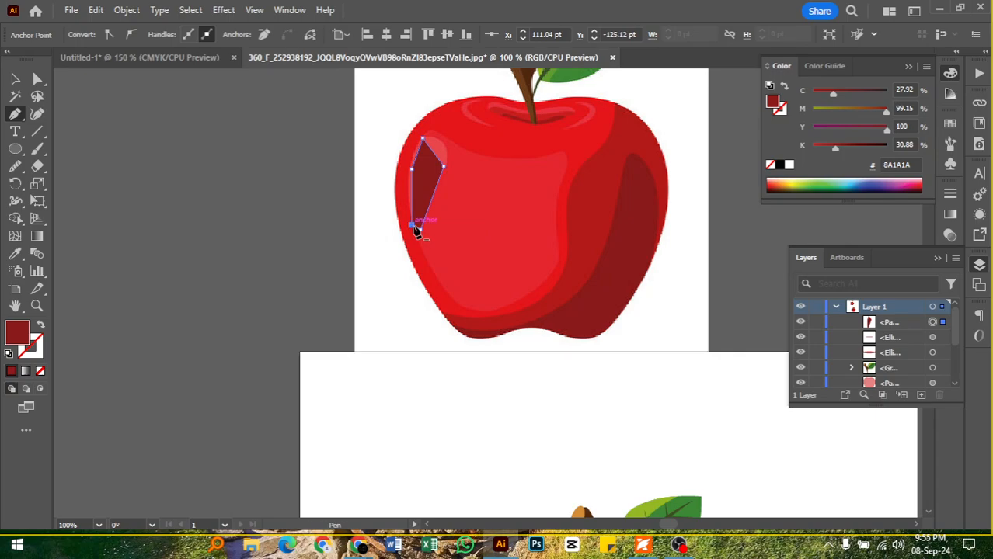
# Reposition the highlight shape's points with the Curvature tool to match the reference, and smooth its edges with the Smooth tool
pyautogui.hotkey('shift', '`')
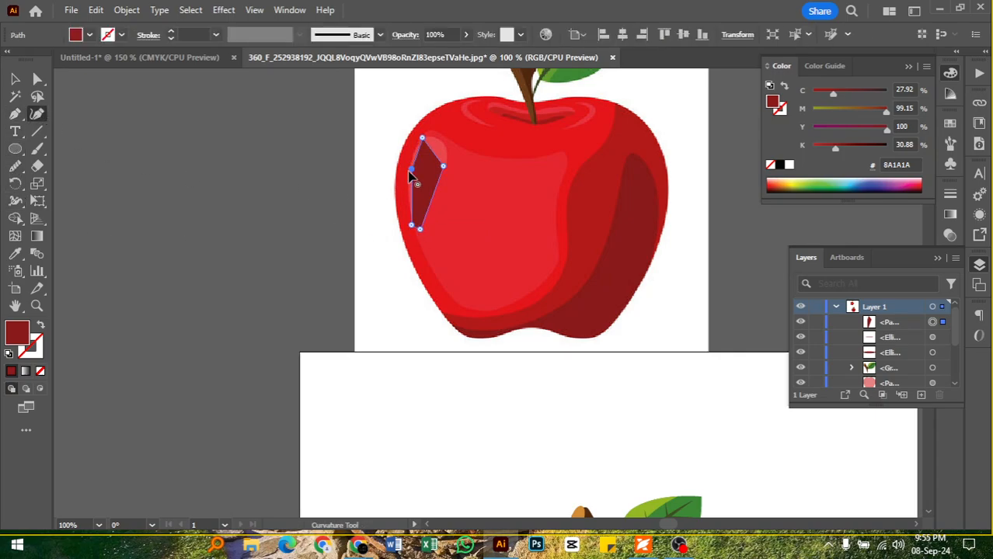
pyautogui.moveTo(412, 170); pyautogui.dragTo(448, 152)
pyautogui.click(439, 180)
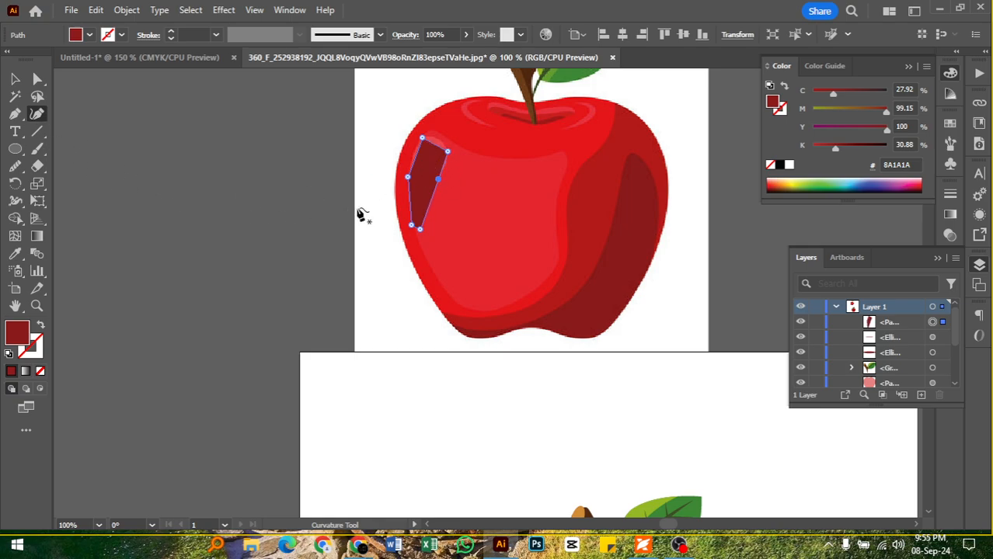
pyautogui.click(15, 165)
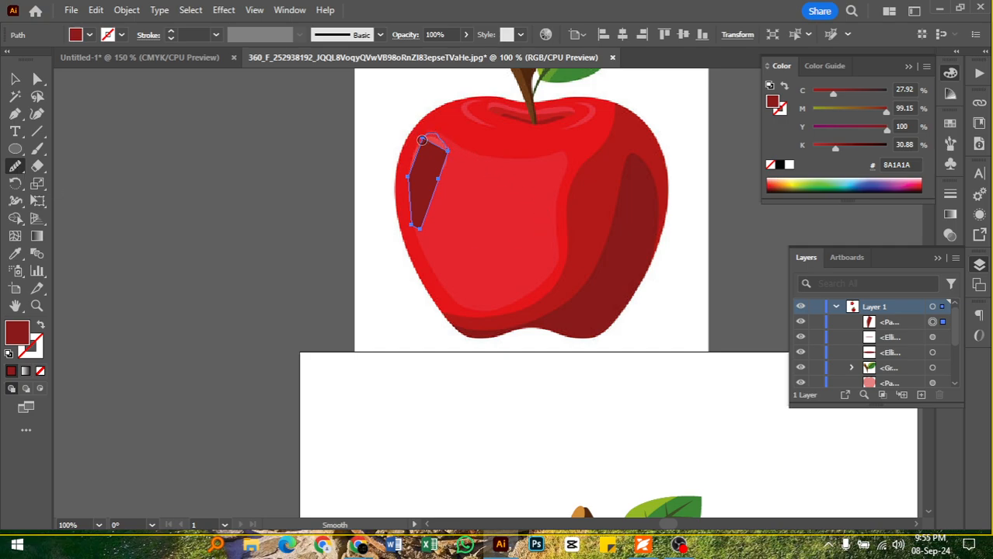
pyautogui.moveTo(410, 178); pyautogui.dragTo(419, 203)
pyautogui.moveTo(418, 161)
pyautogui.mouseDown()
pyautogui.moveTo(436, 171)
pyautogui.moveTo(417, 228)
pyautogui.moveTo(418, 183)
pyautogui.mouseUp()
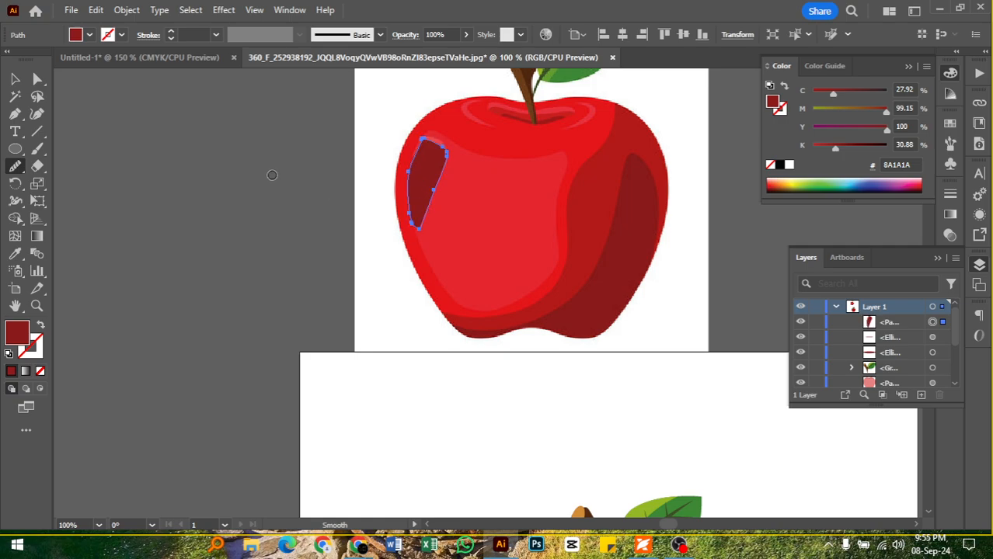
# Move the traced highlight shape off the reference highlight and fill it with the light red EA474C sampled from there
pyautogui.press('v')
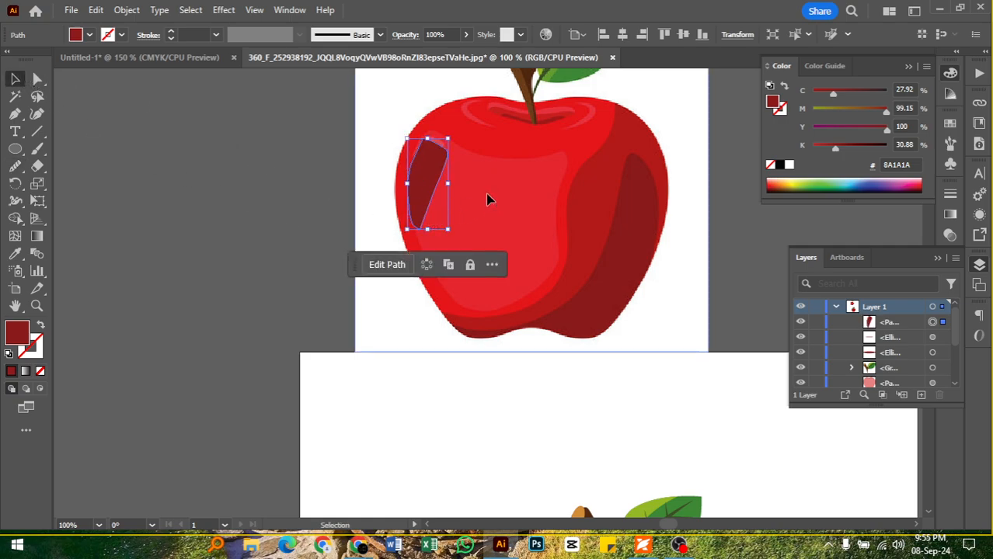
pyautogui.click(488, 201)
pyautogui.moveTo(428, 188); pyautogui.dragTo(480, 245)
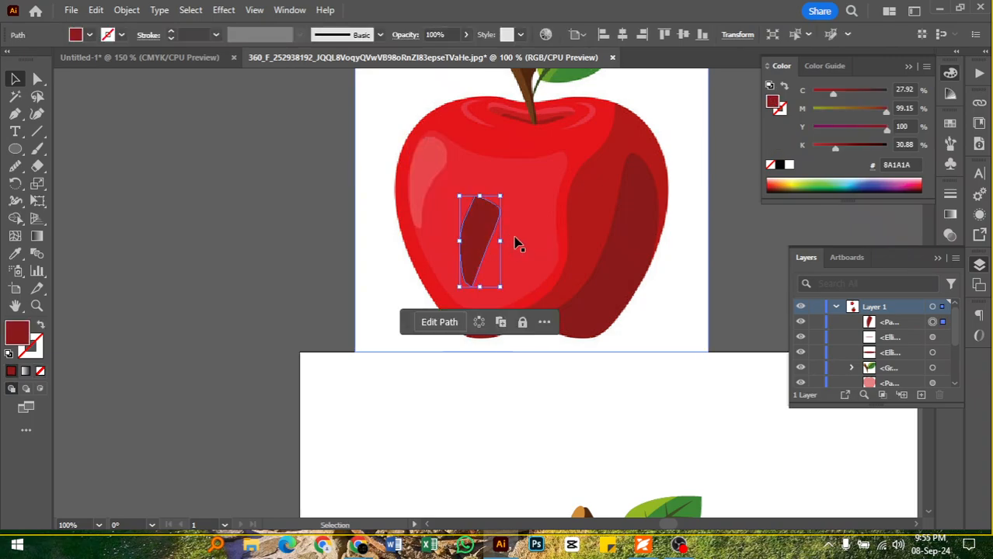
pyautogui.scroll(-5, 519, 245)
pyautogui.keyDown('alt'); pyautogui.scroll(-2, 501, 248); pyautogui.keyUp('alt')
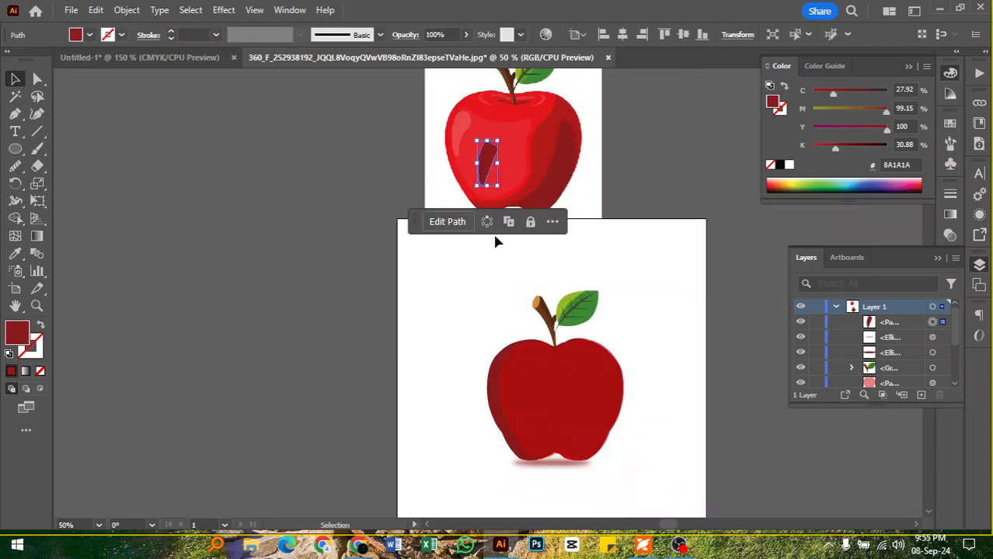
pyautogui.press('i')
pyautogui.click(457, 148)
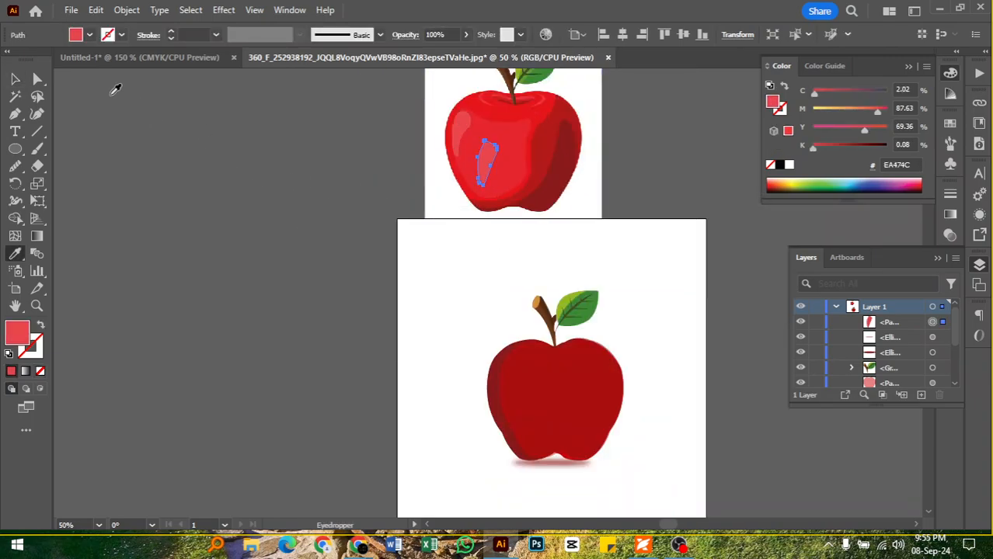
# Move the light red highlight shape onto the upper left part of the drawn apple's body
pyautogui.click(17, 78)
pyautogui.click(315, 162)
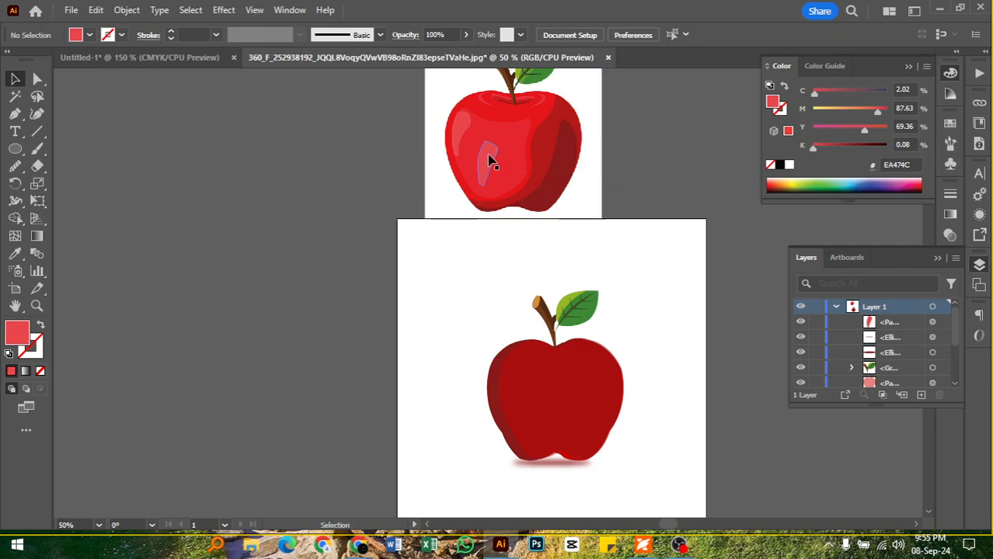
pyautogui.moveTo(488, 162); pyautogui.dragTo(520, 380)
pyautogui.click(297, 398)
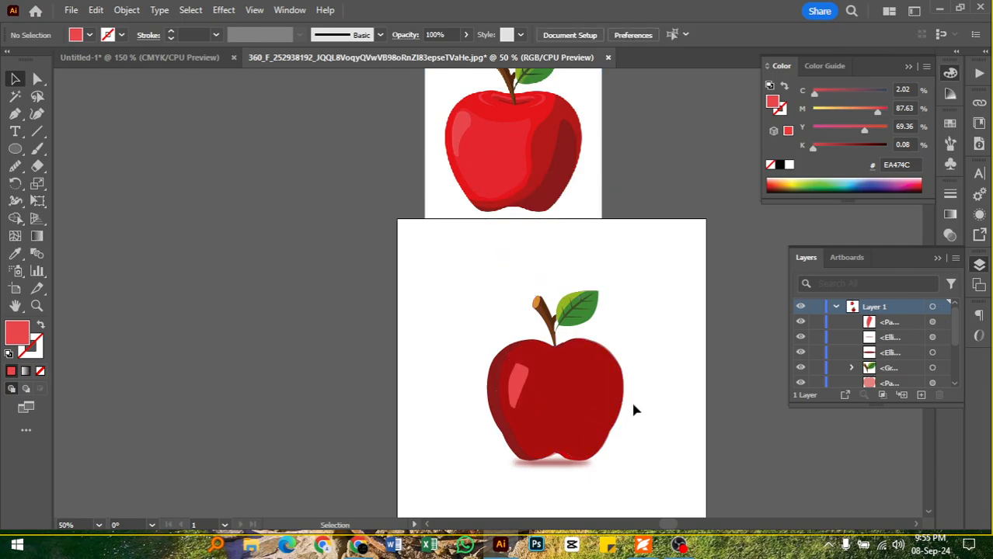
# Set the opacity of the highlight shape on the drawn apple to 30%
pyautogui.click(520, 389)
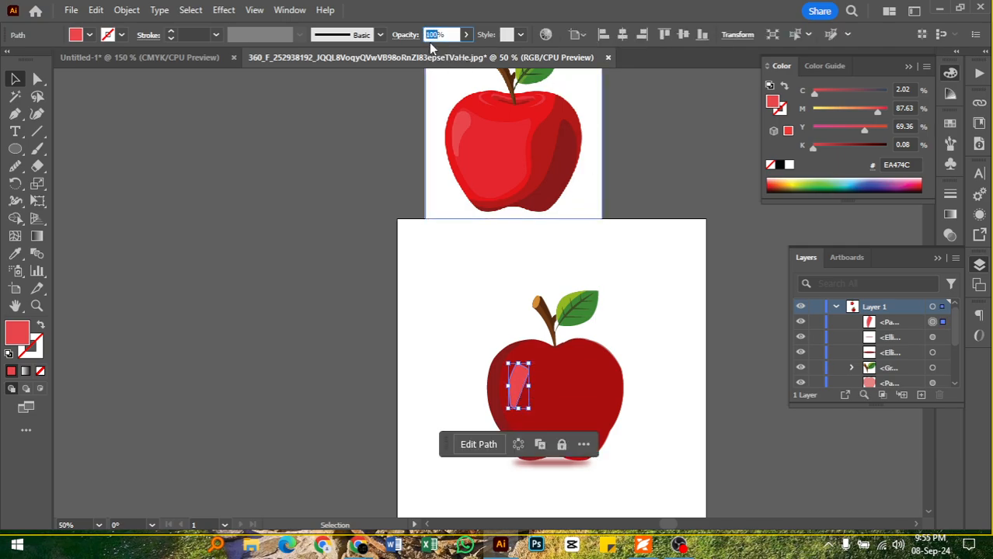
pyautogui.press('Return')
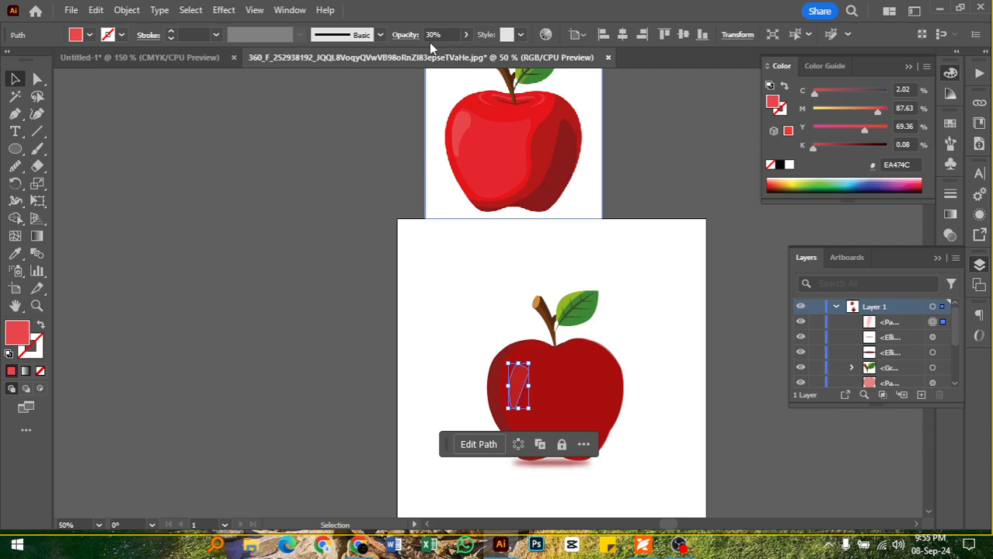
pyautogui.click(655, 151)
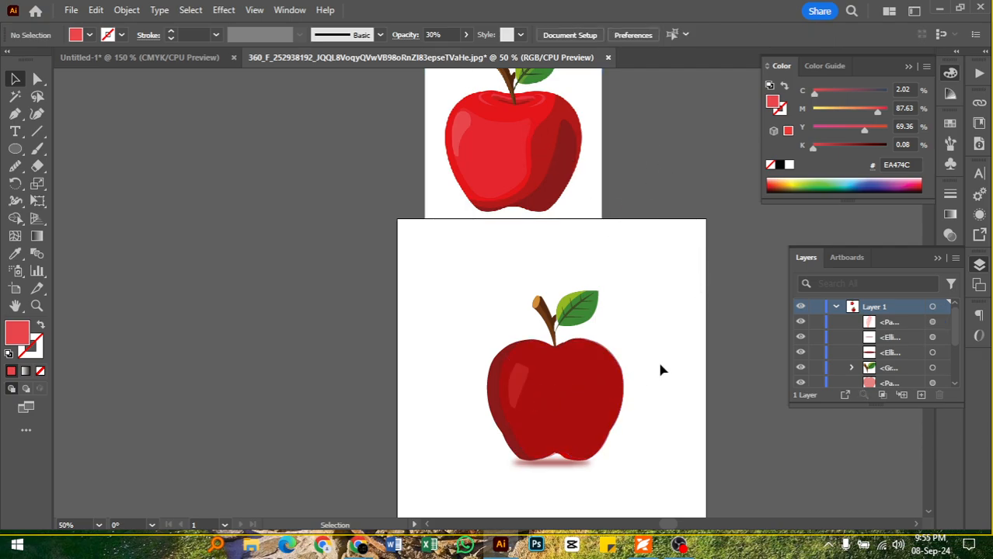
# Move the reference apple image back down beside the artboard's left edge, level with the drawn apple
pyautogui.scroll(-1, 660, 371)
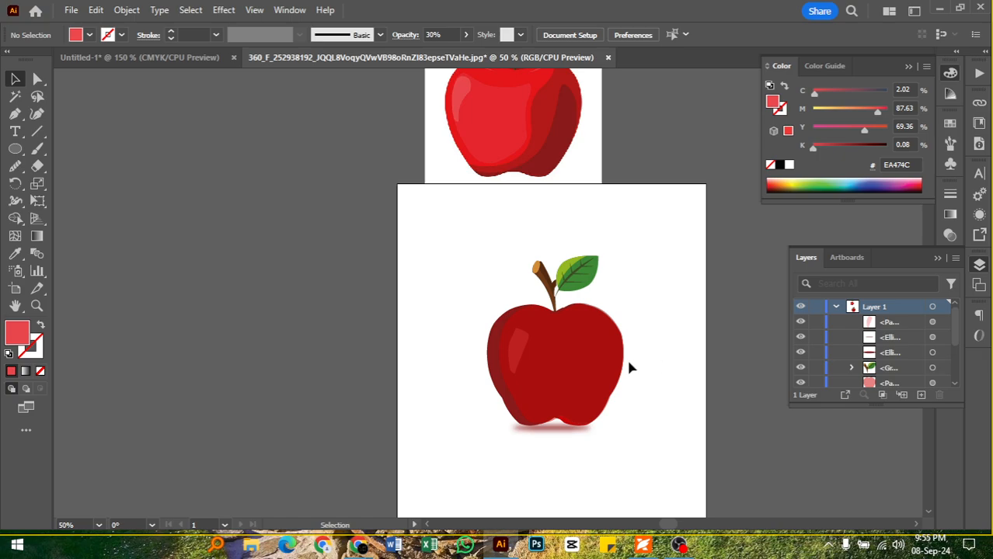
pyautogui.scroll(-1, 436, 401)
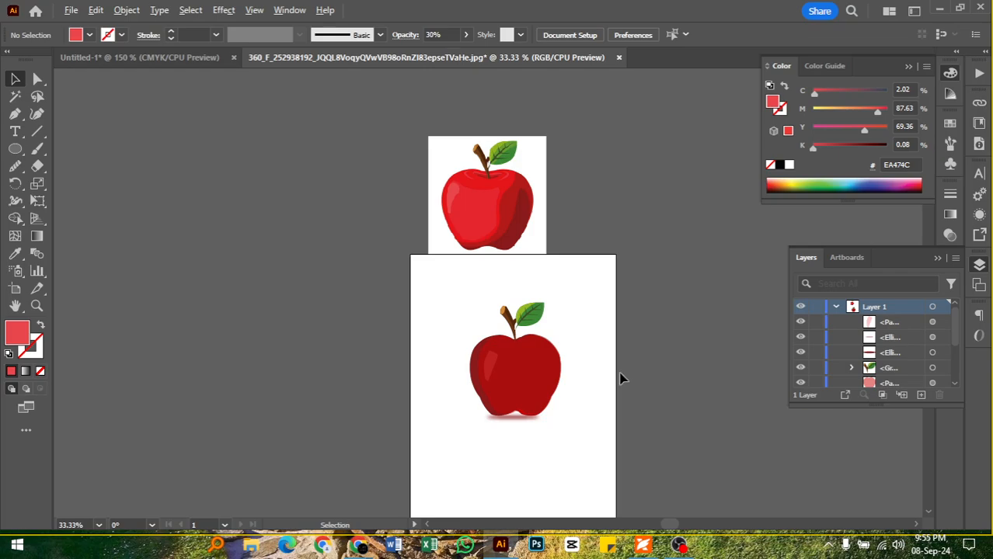
pyautogui.moveTo(464, 203); pyautogui.dragTo(331, 356)
pyautogui.click(678, 353)
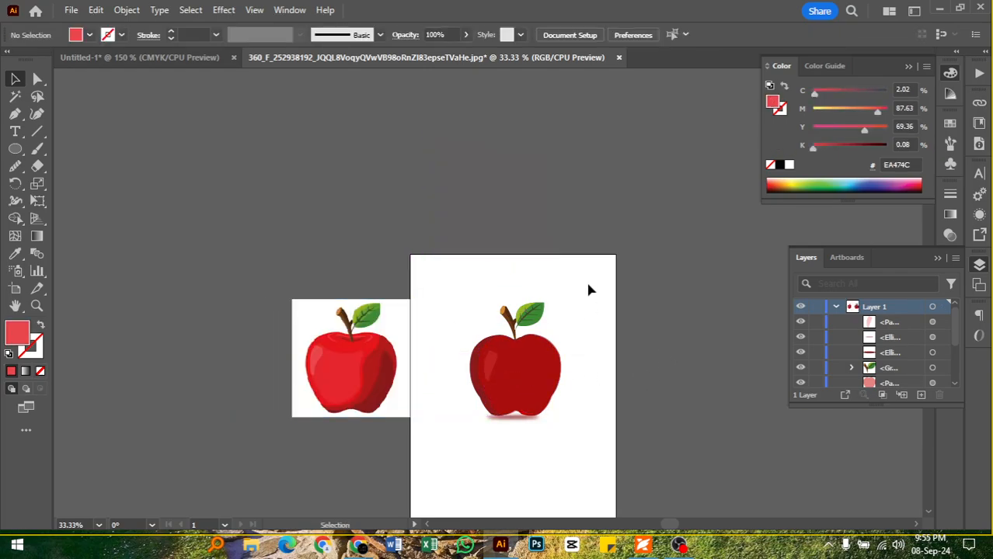
# Select all parts of the drawn apple, including its shadow, and move them off the artboard above its upper right corner
pyautogui.moveTo(588, 281)
pyautogui.mouseDown()
pyautogui.moveTo(478, 461)
pyautogui.moveTo(462, 464)
pyautogui.mouseUp()
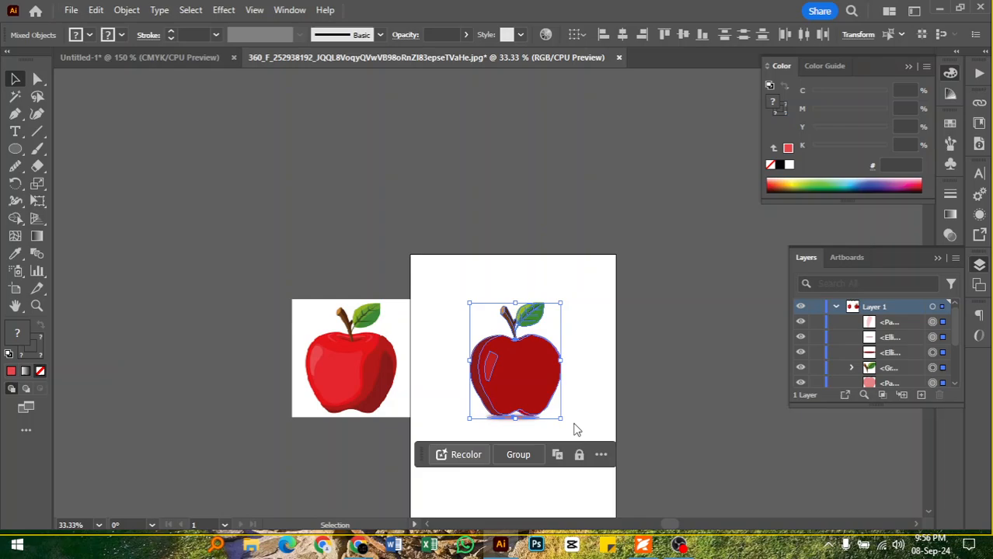
pyautogui.click(588, 373)
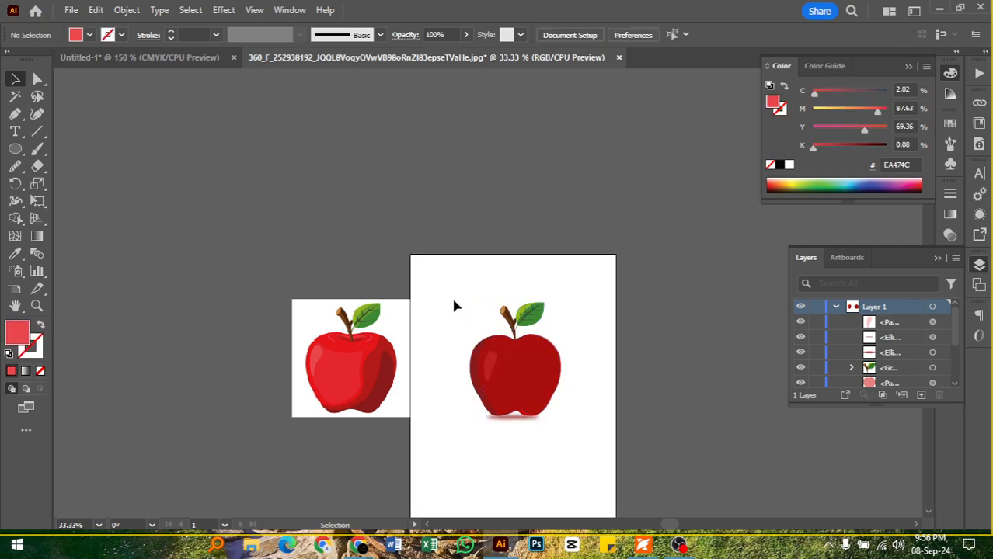
pyautogui.moveTo(454, 306); pyautogui.dragTo(566, 466)
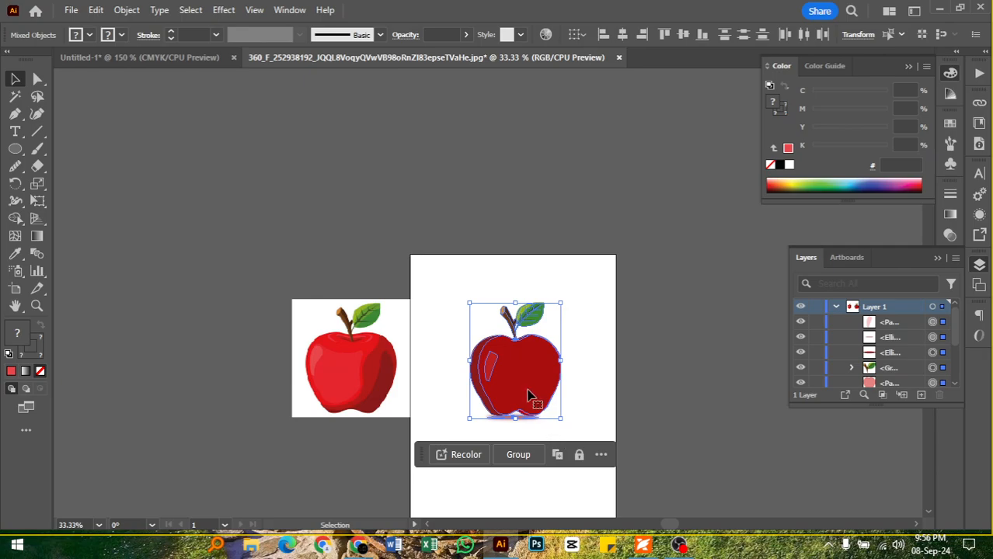
pyautogui.moveTo(527, 397)
pyautogui.mouseDown()
pyautogui.moveTo(594, 235)
pyautogui.moveTo(642, 199)
pyautogui.mouseUp()
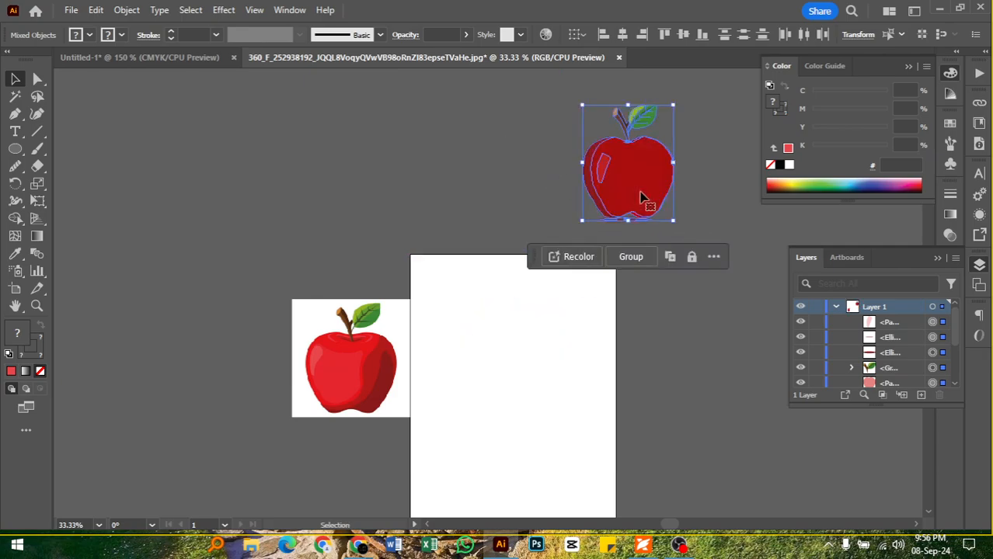
# Examine the anchor points of the drawn apple's paths and deselect the artwork
pyautogui.press('a')
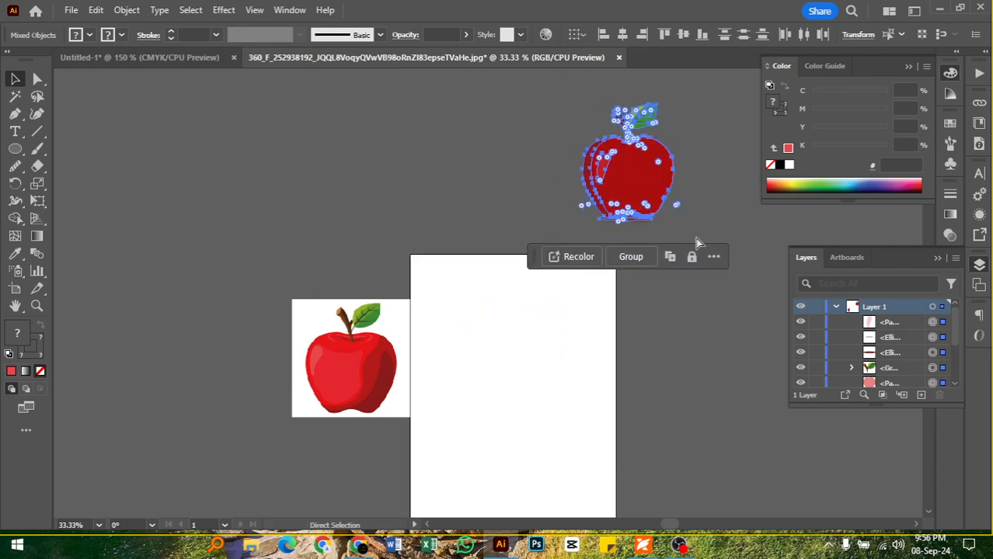
pyautogui.press('v')
pyautogui.press('a')
pyautogui.press('v')
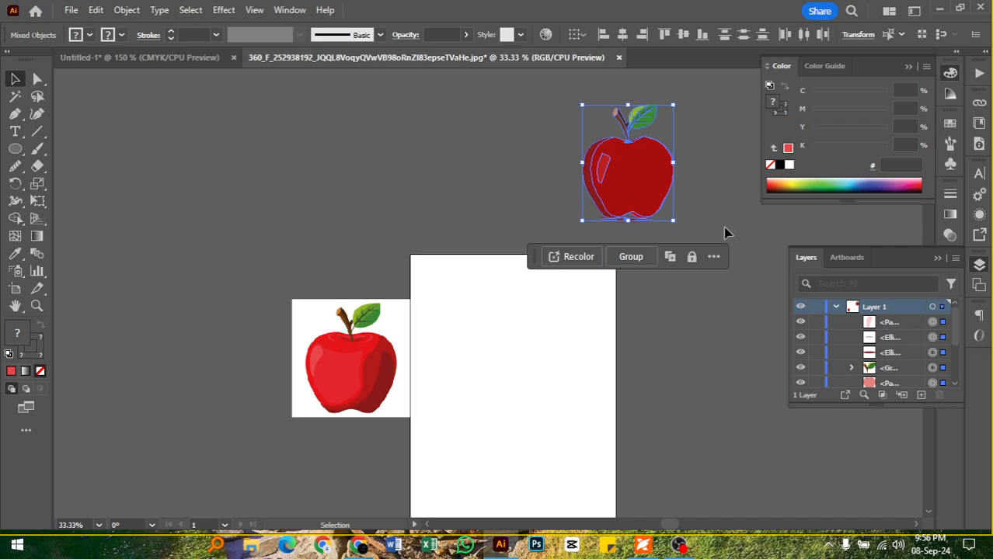
pyautogui.click(724, 233)
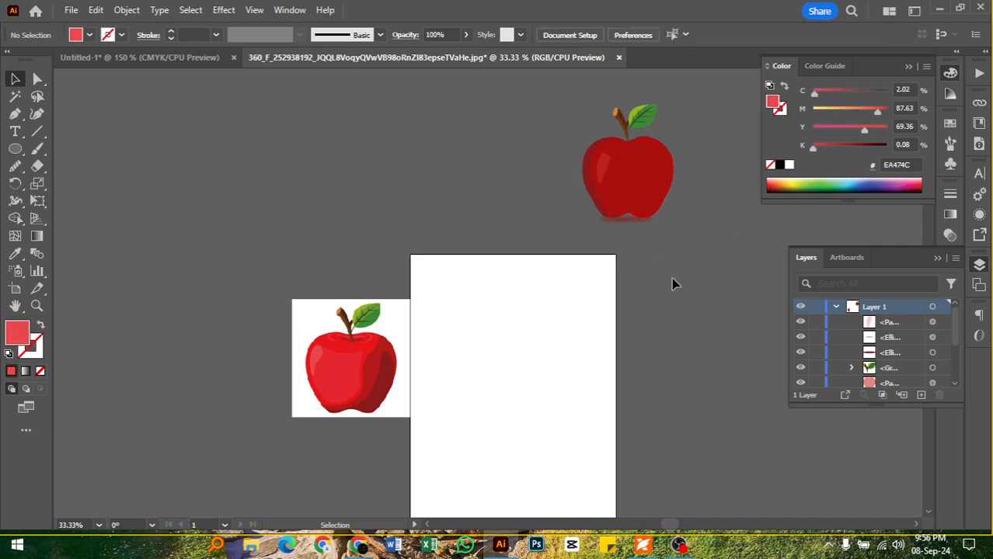
# Switch to the Basic Graphics Design course outline in Foxit, review its Vector Graphics section, and return to the apple drawing
pyautogui.click(644, 547)
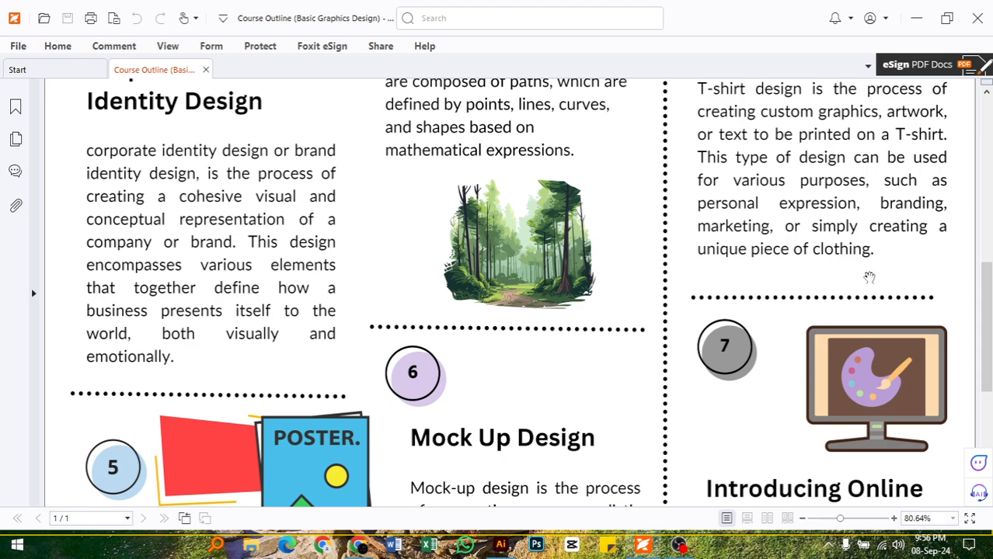
pyautogui.scroll(3, 841, 217)
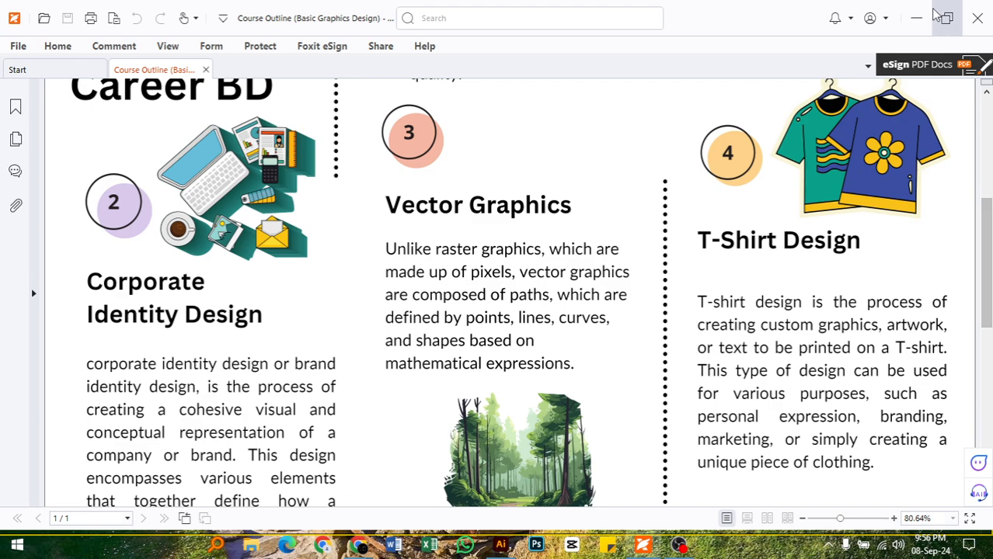
pyautogui.click(916, 19)
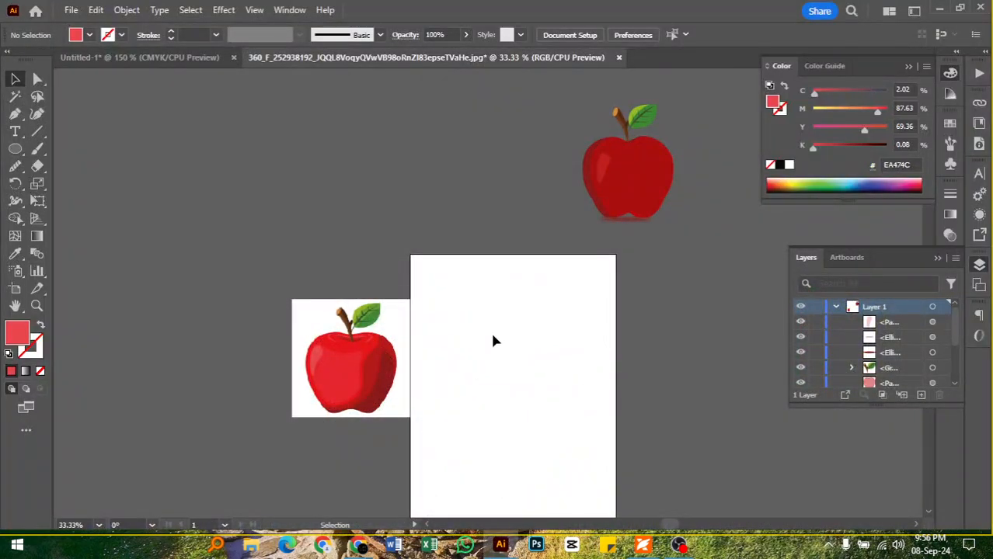
# Move the reference apple image above the artboard's upper left corner, level with the drawn apple, and deselect it
pyautogui.moveTo(326, 332); pyautogui.dragTo(353, 140)
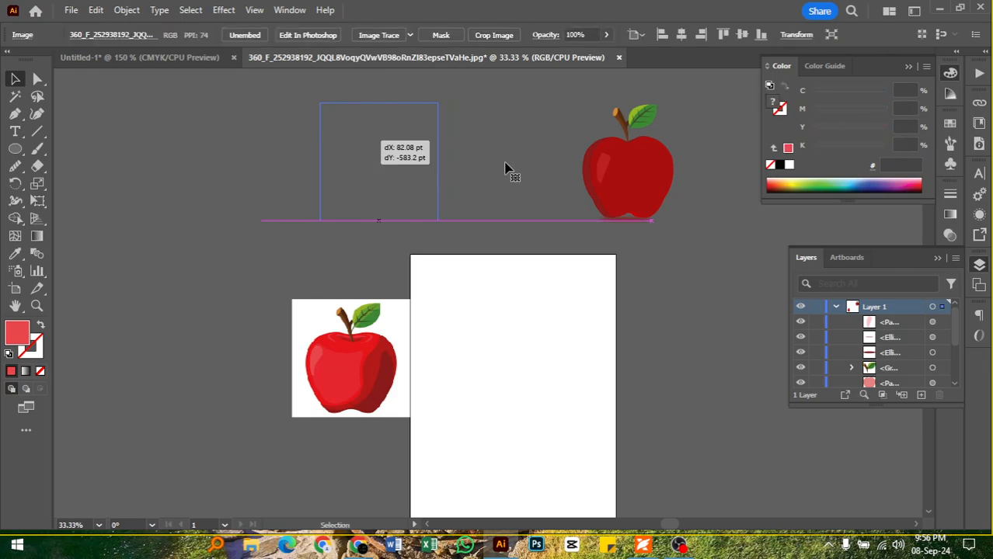
pyautogui.click(519, 432)
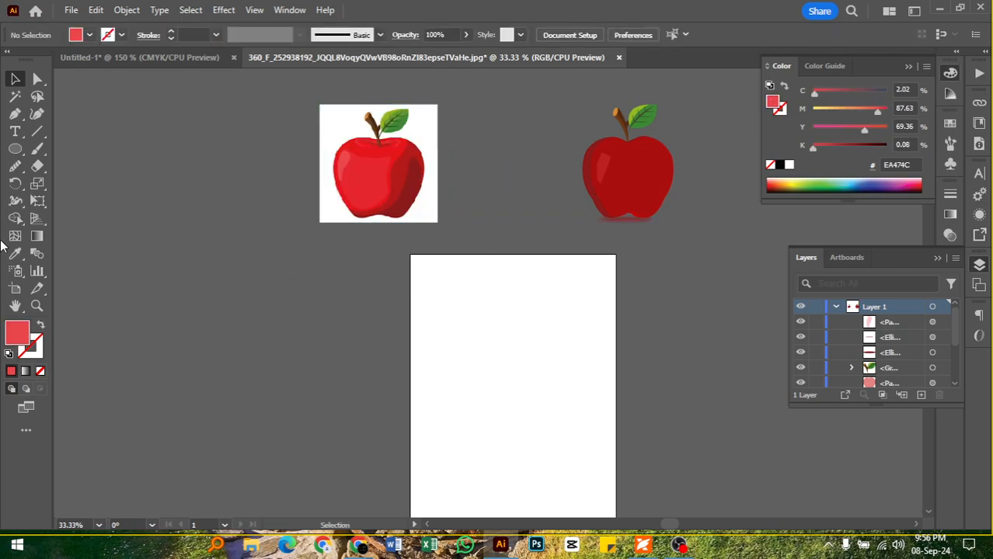
# Add the text SKILL near the upper left corner of the artboard
pyautogui.scroll(-1, 354, 277)
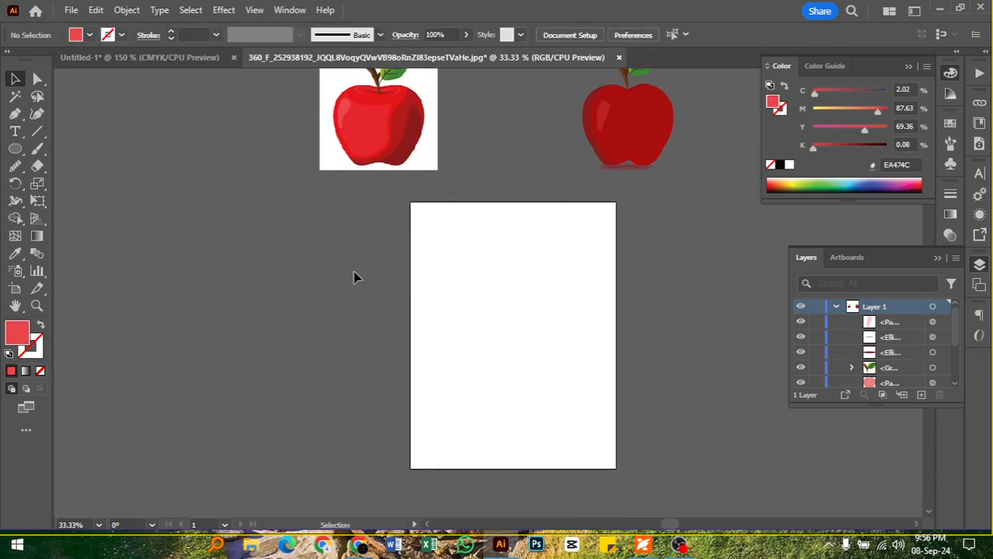
pyautogui.scroll(-1, 353, 277)
pyautogui.click(15, 132)
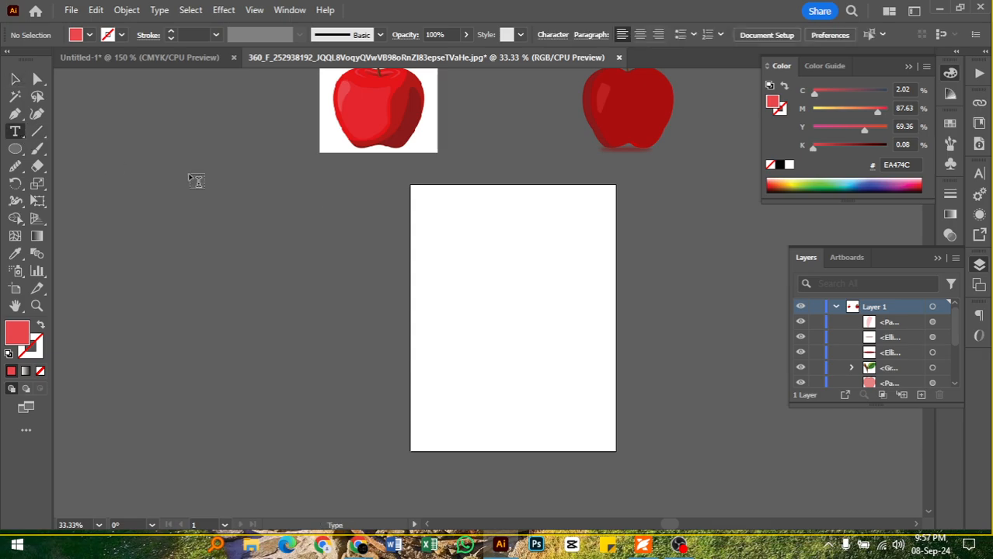
pyautogui.click(423, 227)
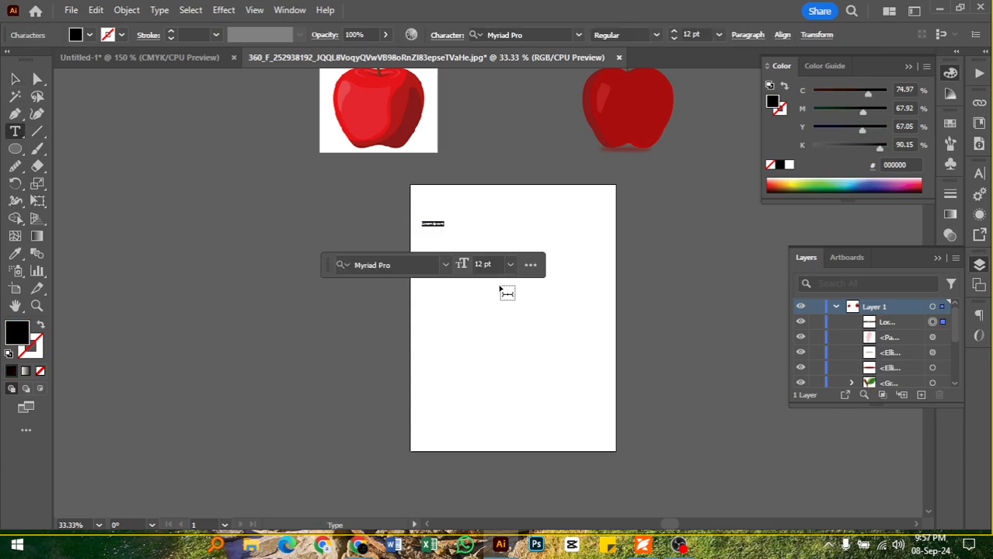
pyautogui.write('S')
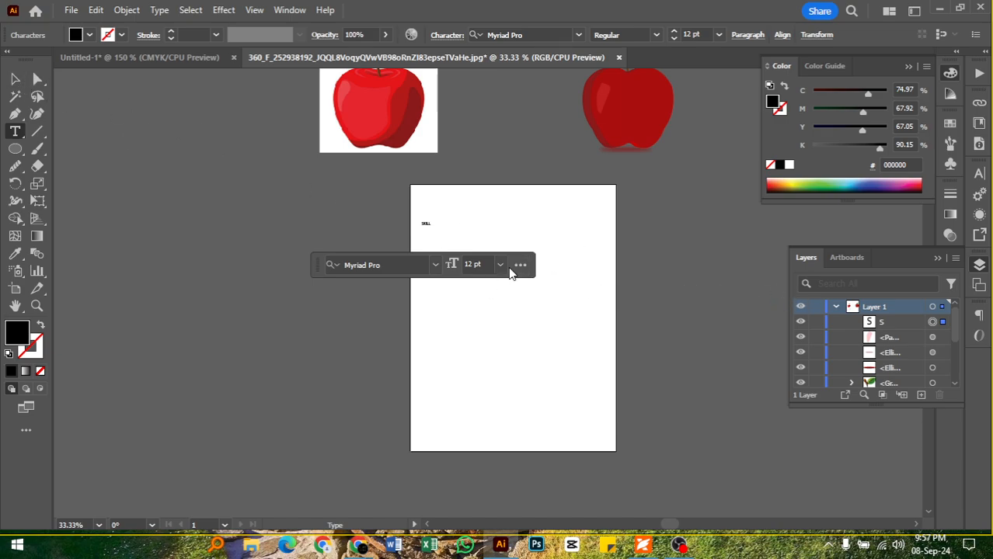
# Set the SKILL text's font size to 72 pt
pyautogui.click(501, 265)
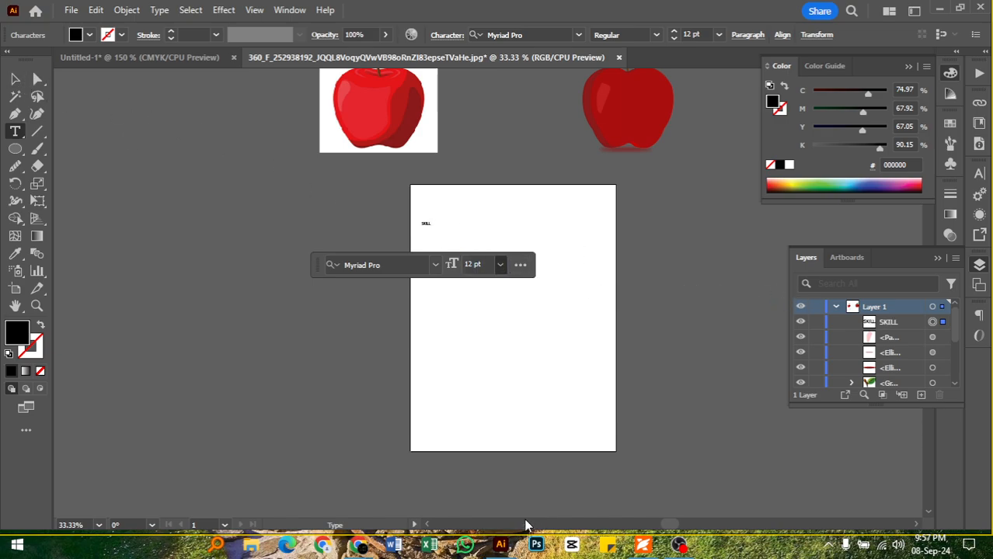
pyautogui.click(526, 521)
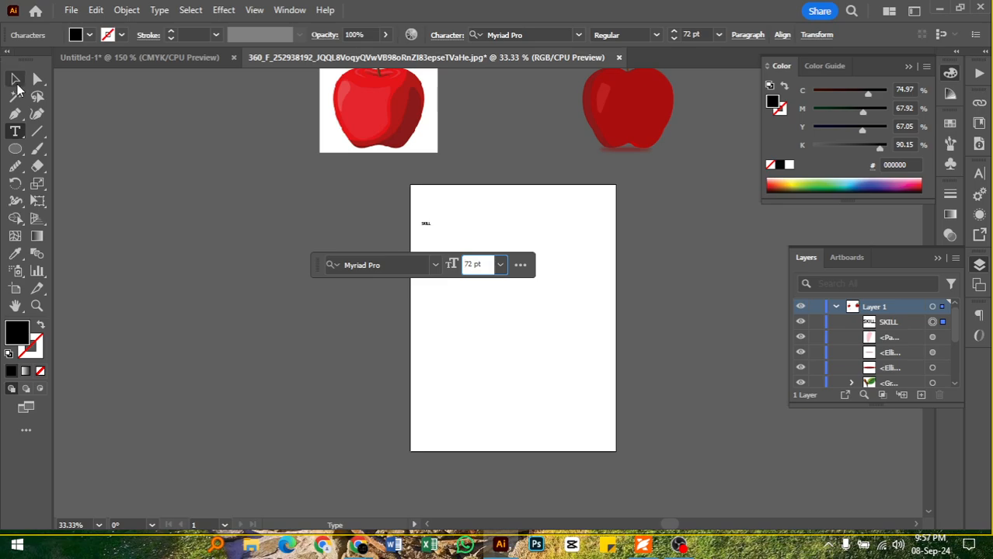
pyautogui.click(16, 81)
pyautogui.click(482, 265)
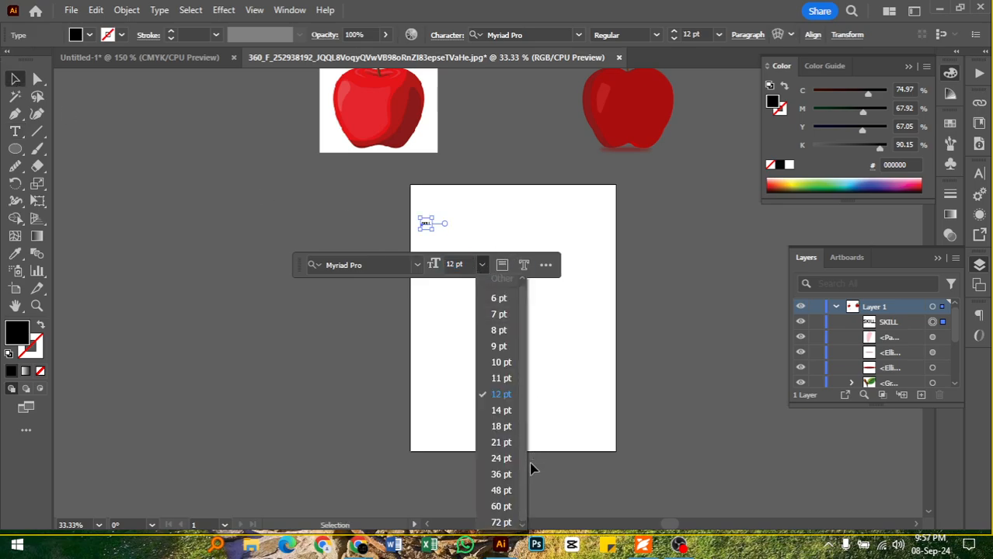
pyautogui.click(509, 522)
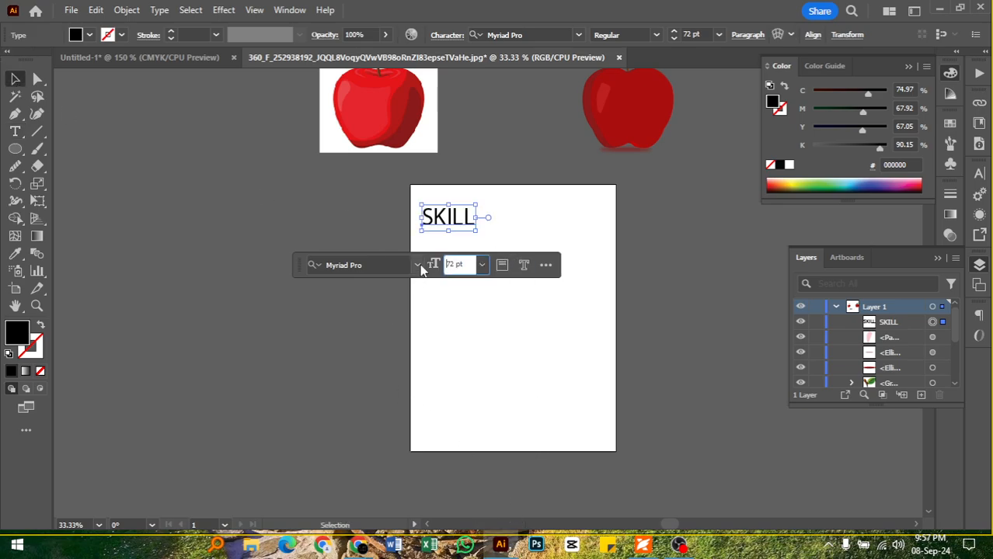
# Change the SKILL text's font to Poppins Bold and deselect it
pyautogui.click(417, 265)
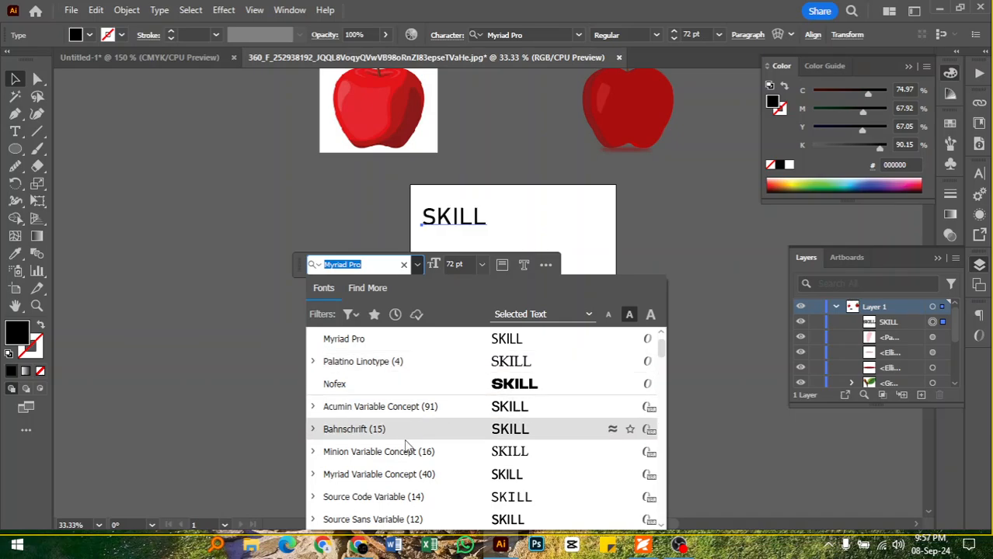
pyautogui.scroll(-2, 404, 446)
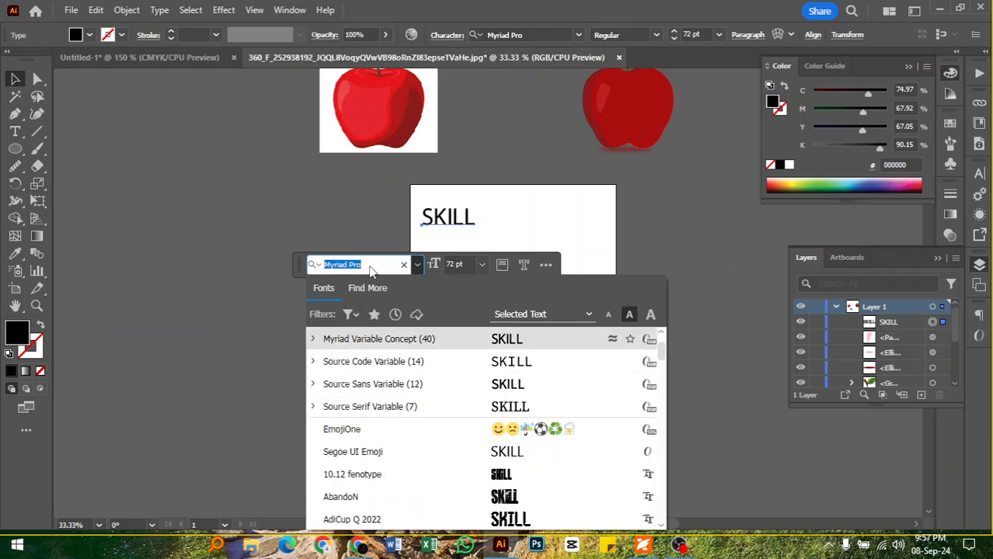
pyautogui.write('pop')
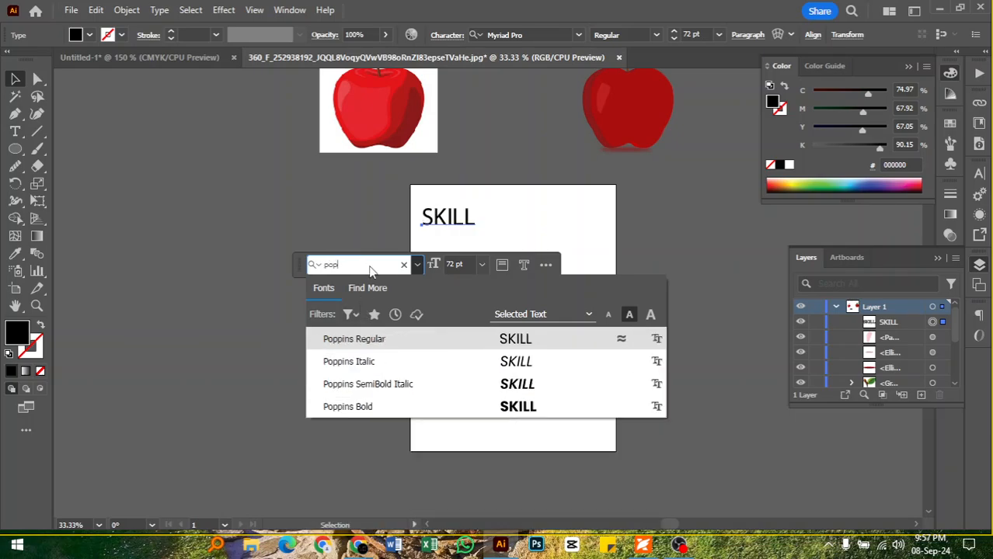
pyautogui.click(364, 406)
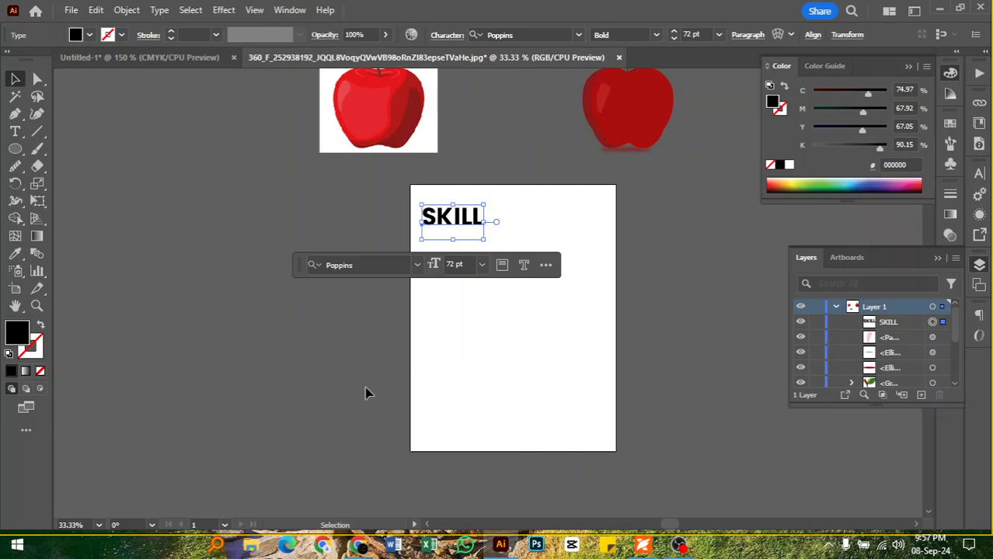
pyautogui.click(502, 307)
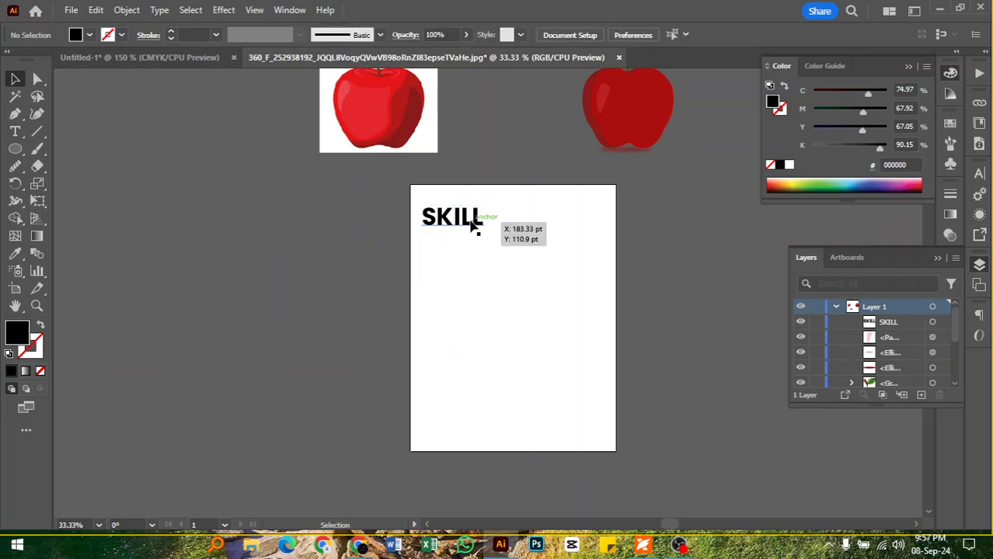
# Scale up the SKILL text to about 205 pt so that it nearly spans the artboard's width
pyautogui.click(475, 225)
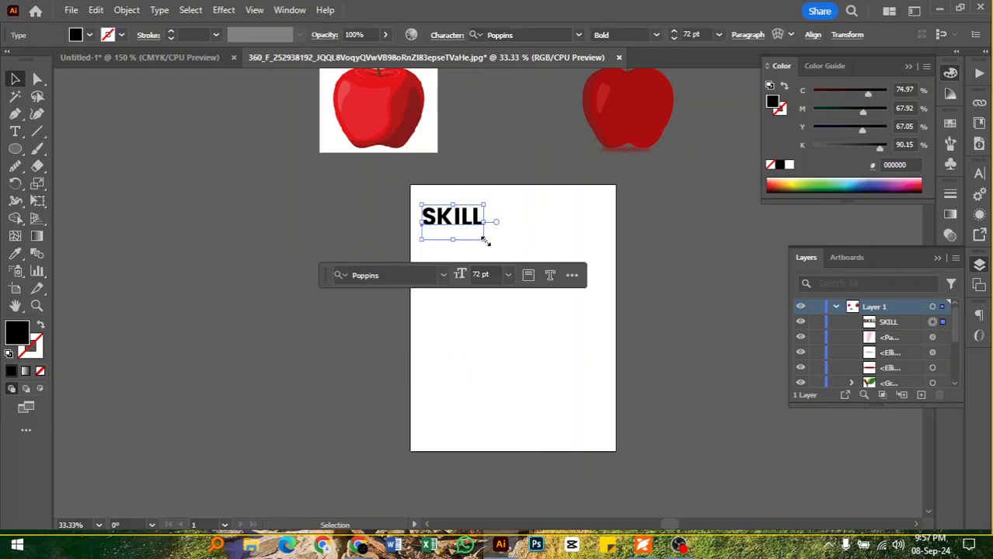
pyautogui.moveTo(483, 241); pyautogui.dragTo(629, 305)
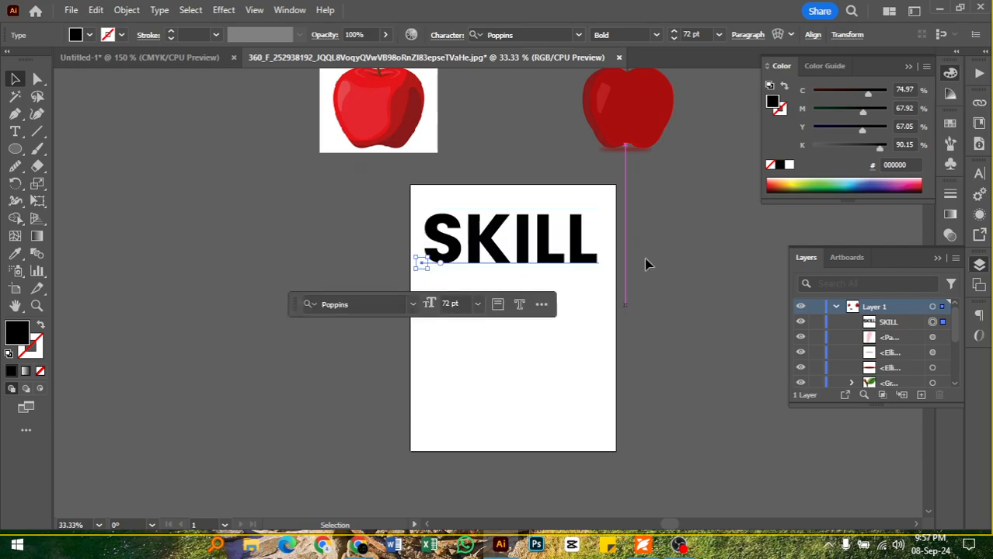
pyautogui.click(660, 251)
# Duplicate the SKILL text so that one copy sits beside the artboard's left edge and one near the artboard's top
pyautogui.scroll(-1, 661, 250)
pyautogui.scroll(-1, 661, 250)
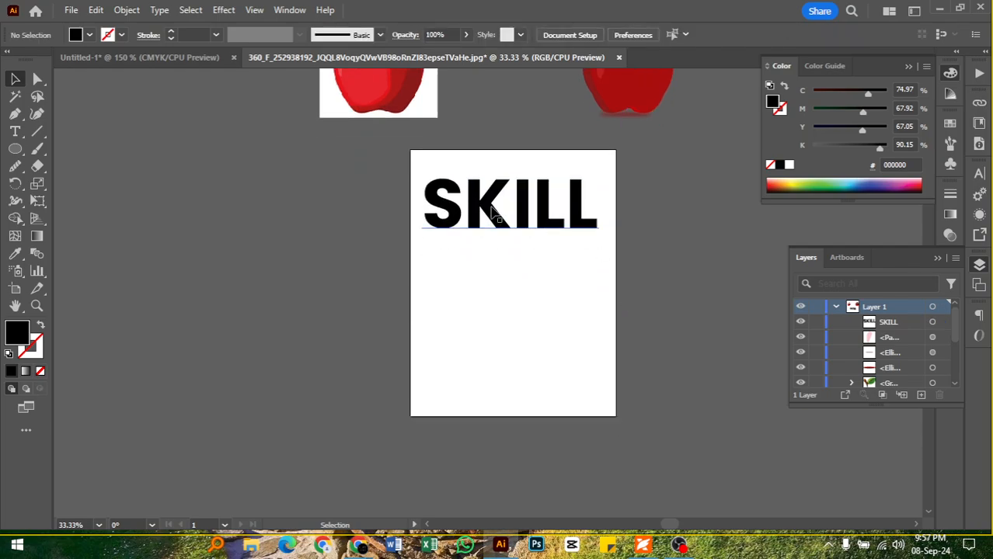
pyautogui.moveTo(491, 211); pyautogui.dragTo(533, 192)
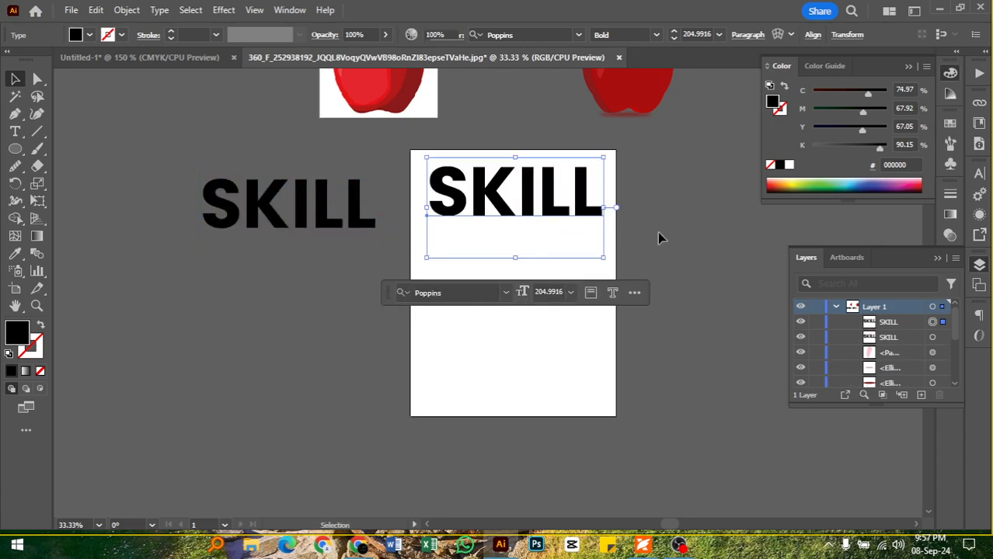
pyautogui.click(657, 233)
# Try narrowing the SKILL copy on the artboard by its frame handles, and delete that copy
pyautogui.click(605, 208)
pyautogui.moveTo(604, 208)
pyautogui.mouseDown()
pyautogui.moveTo(461, 211)
pyautogui.moveTo(694, 208)
pyautogui.moveTo(591, 208)
pyautogui.mouseUp()
pyautogui.click(535, 193)
pyautogui.click(459, 206)
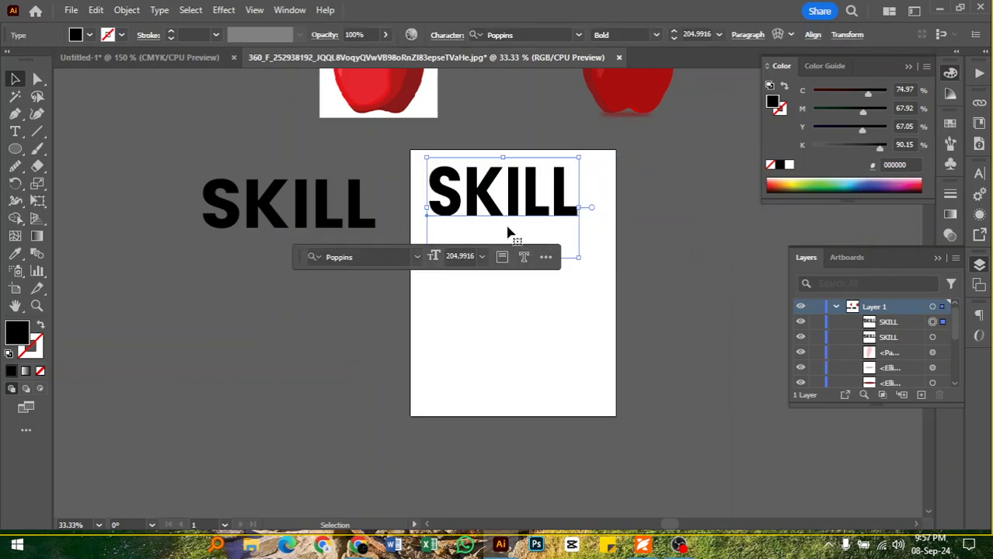
pyautogui.moveTo(505, 158)
pyautogui.mouseDown()
pyautogui.moveTo(505, 133)
pyautogui.moveTo(504, 148)
pyautogui.mouseUp()
pyautogui.press('Delete')
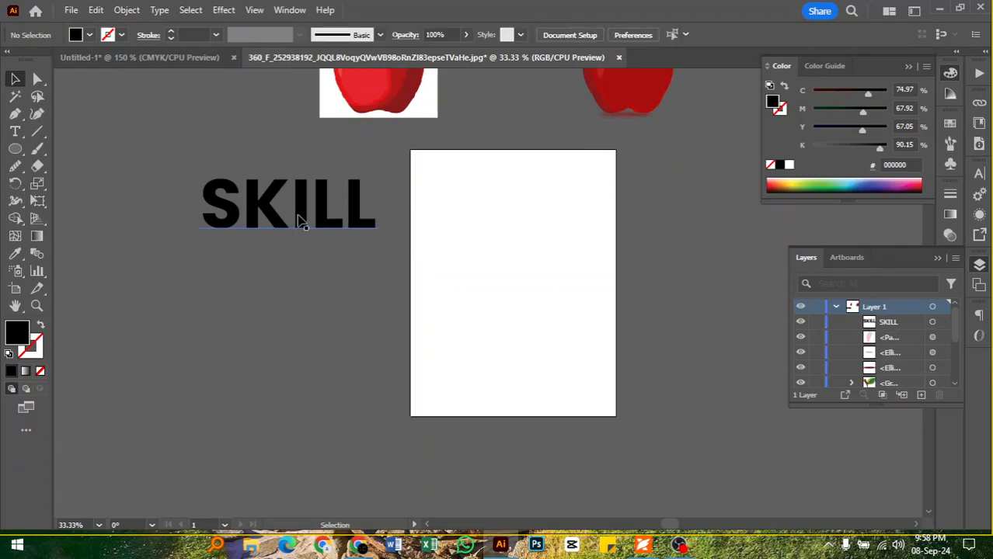
# Arrange two copies of the SKILL text one above the other beside the artboard and convert the lower one to outlines
pyautogui.moveTo(267, 212); pyautogui.dragTo(494, 256)
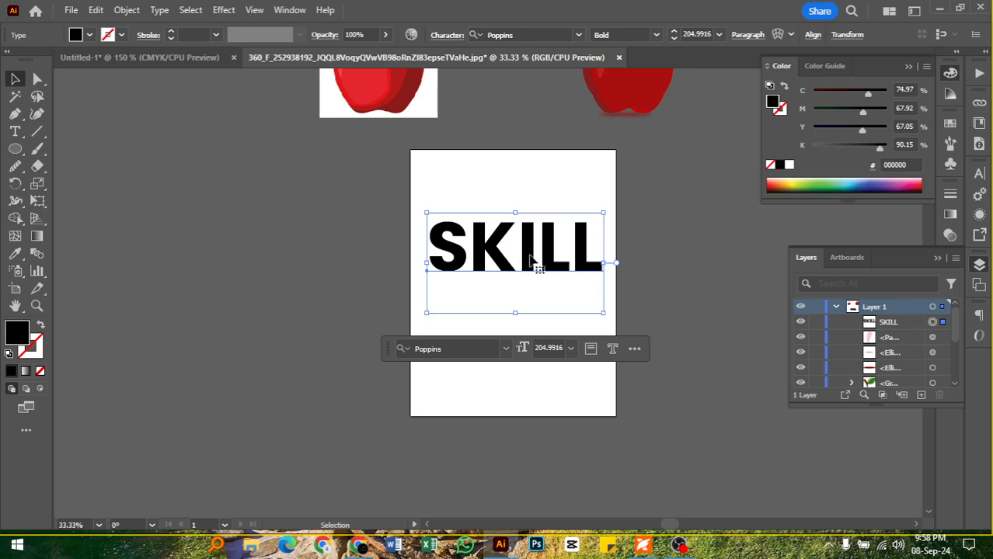
pyautogui.moveTo(531, 264); pyautogui.dragTo(229, 327)
pyautogui.rightClick(229, 327)
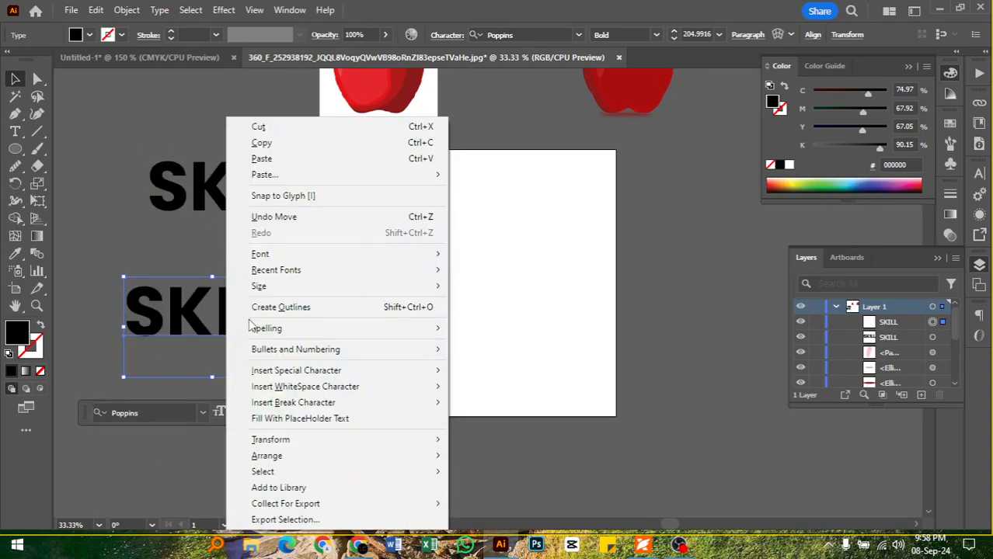
pyautogui.click(330, 308)
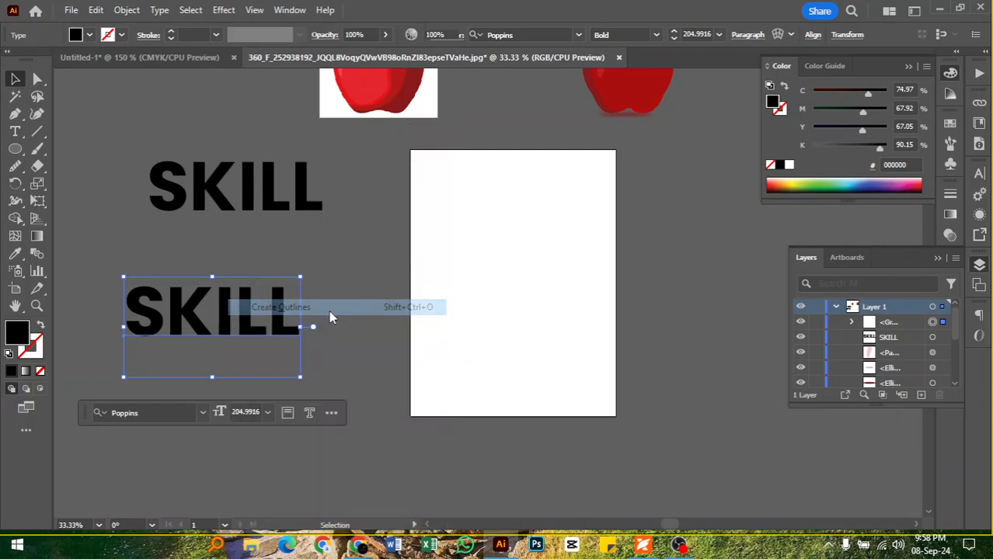
# Move the outlined SKILL word onto the middle of the artboard and deselect it
pyautogui.click(331, 356)
pyautogui.moveTo(251, 333); pyautogui.dragTo(544, 286)
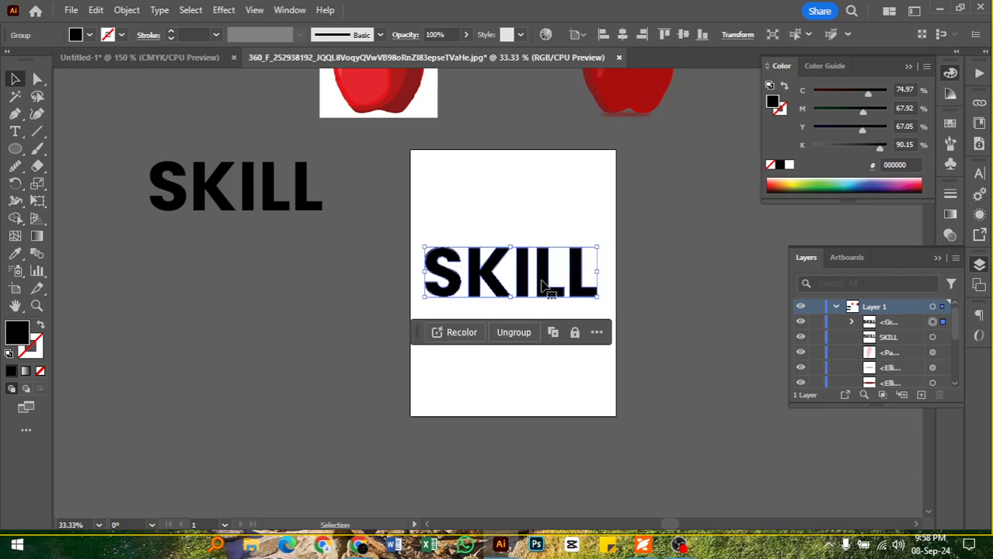
pyautogui.click(633, 258)
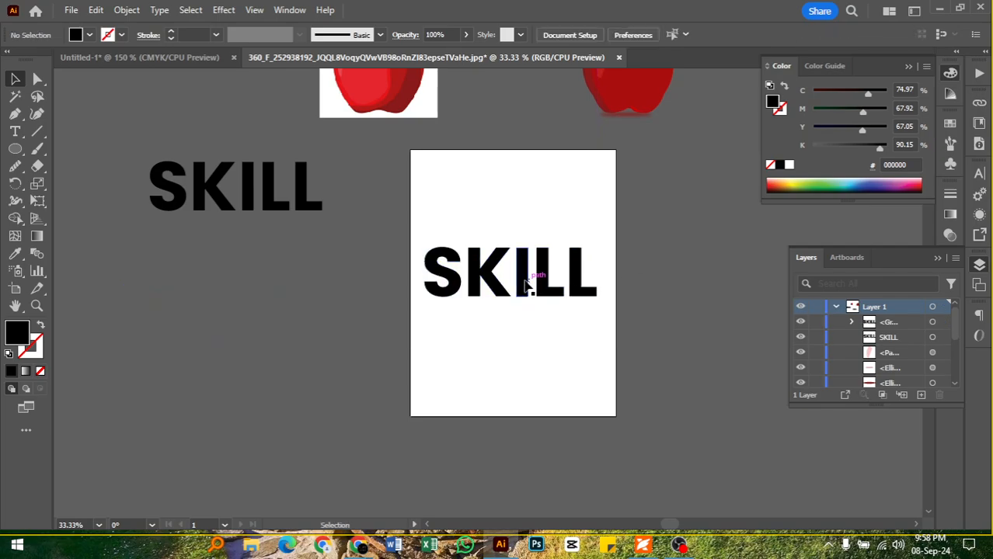
pyautogui.click(527, 285)
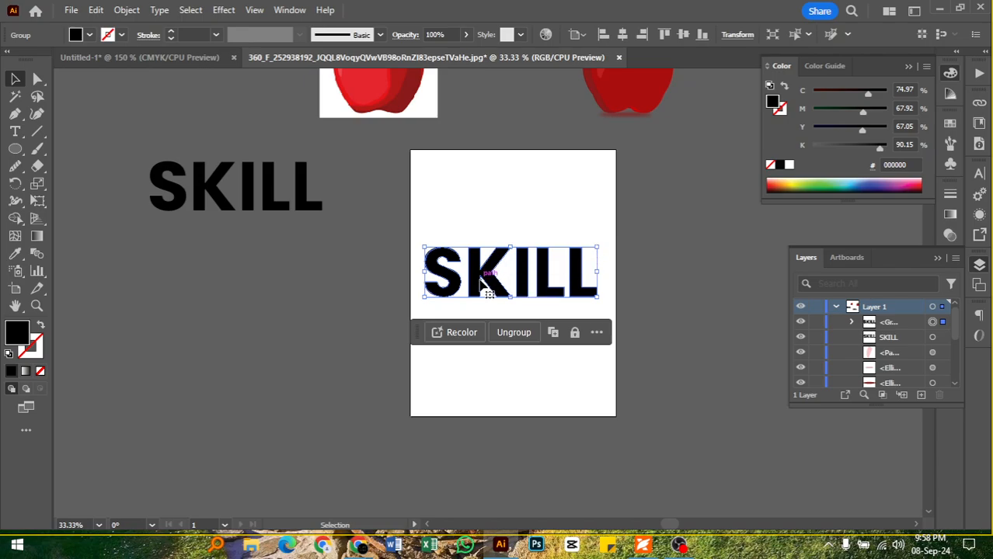
pyautogui.click(605, 297)
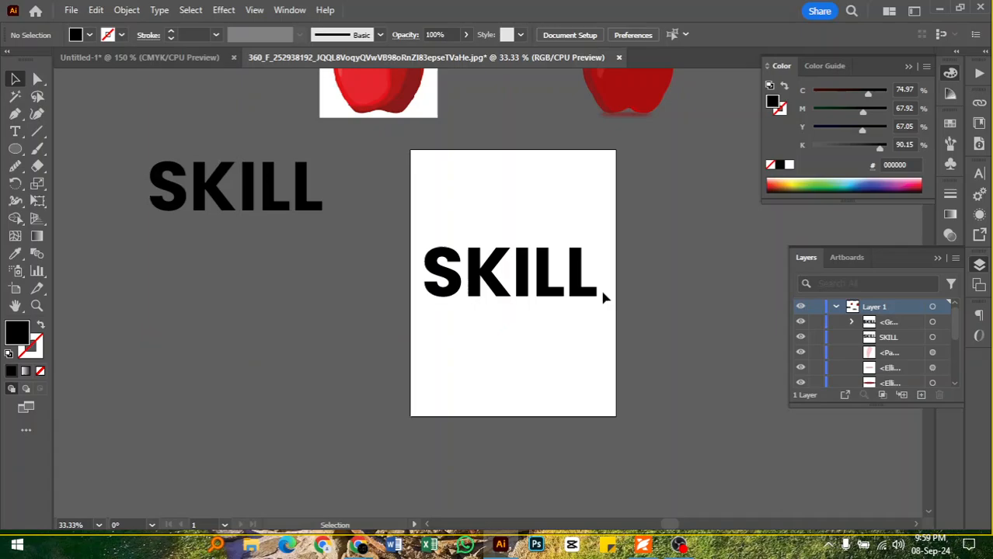
pyautogui.click(546, 289)
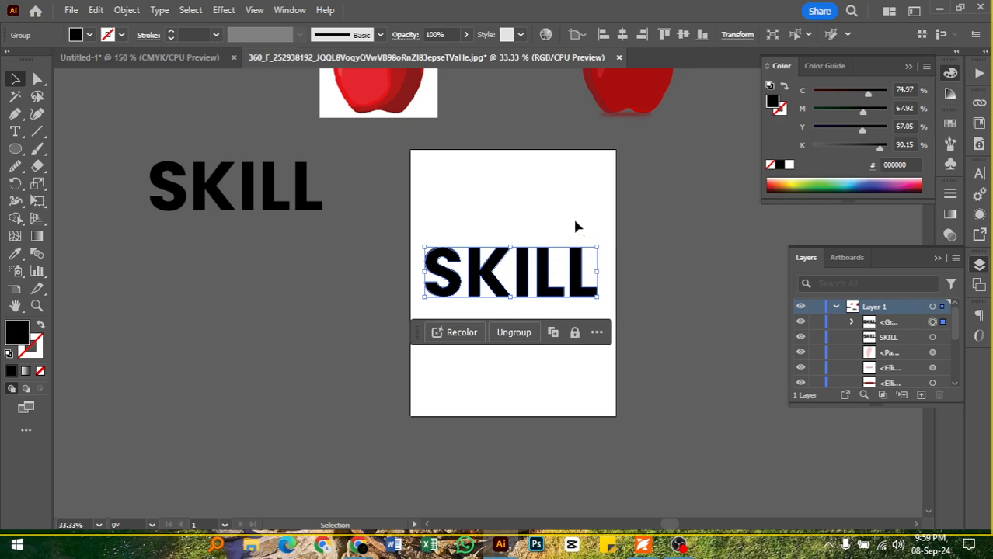
pyautogui.click(652, 282)
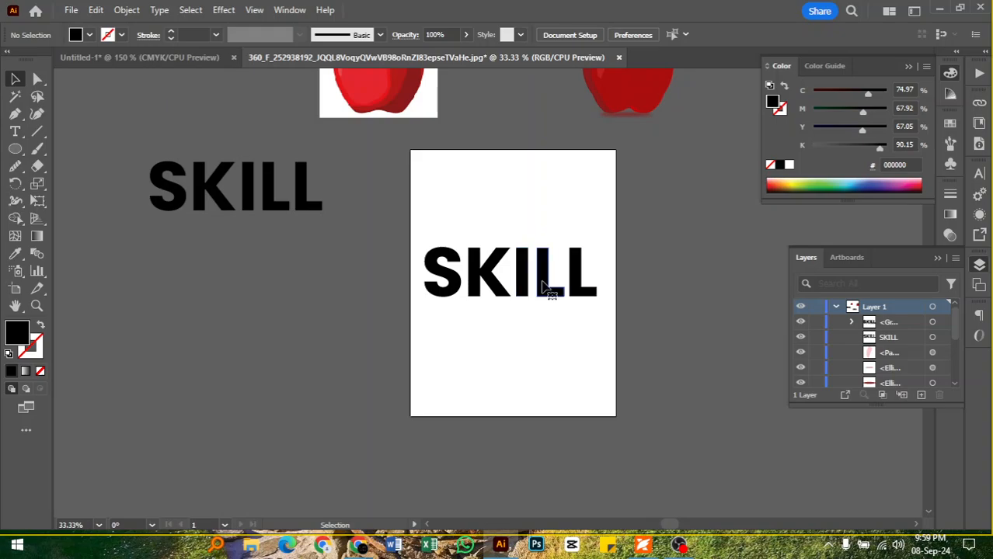
# Ungroup the outlined SKILL word on the artboard into separate letters and deselect them
pyautogui.click(542, 282)
pyautogui.rightClick(542, 281)
pyautogui.click(584, 376)
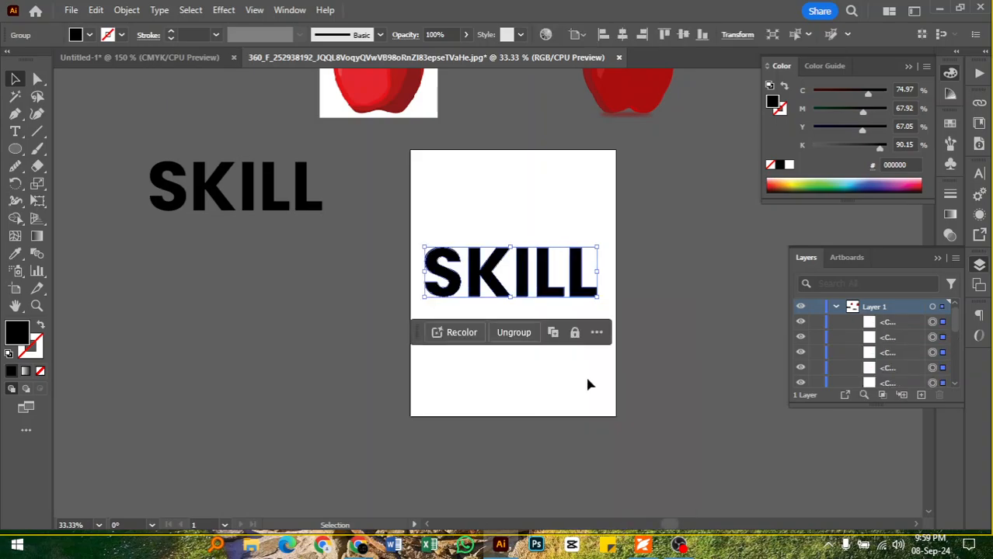
pyautogui.moveTo(594, 269); pyautogui.dragTo(549, 300)
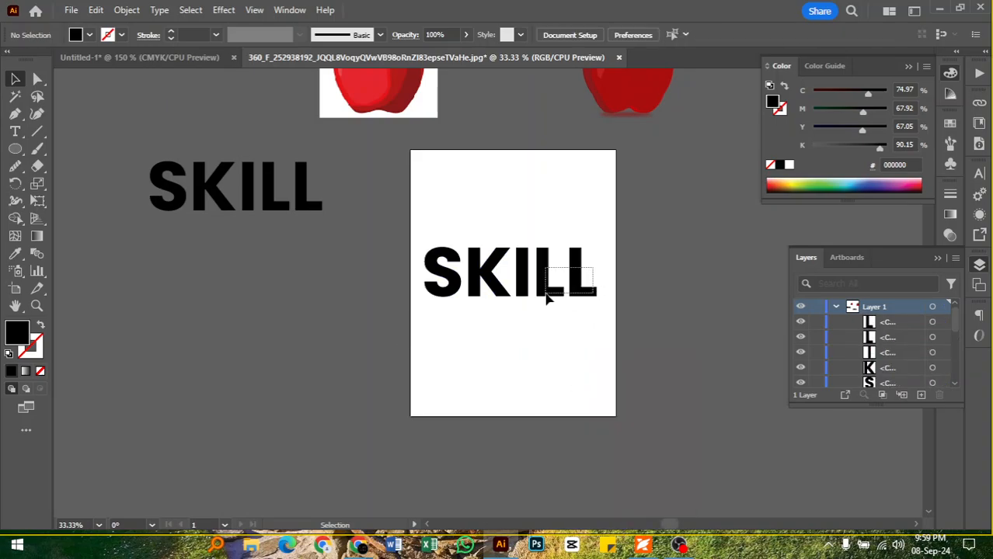
pyautogui.click(615, 301)
# Place copies of the letter I over the upright stems of both L letters in the outlined word and deselect
pyautogui.click(525, 280)
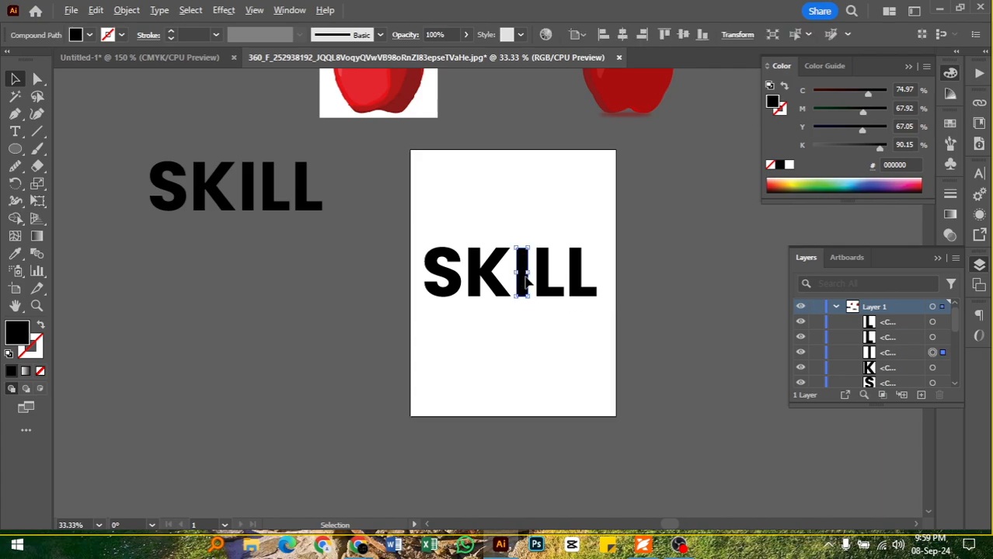
pyautogui.moveTo(524, 280); pyautogui.dragTo(575, 283)
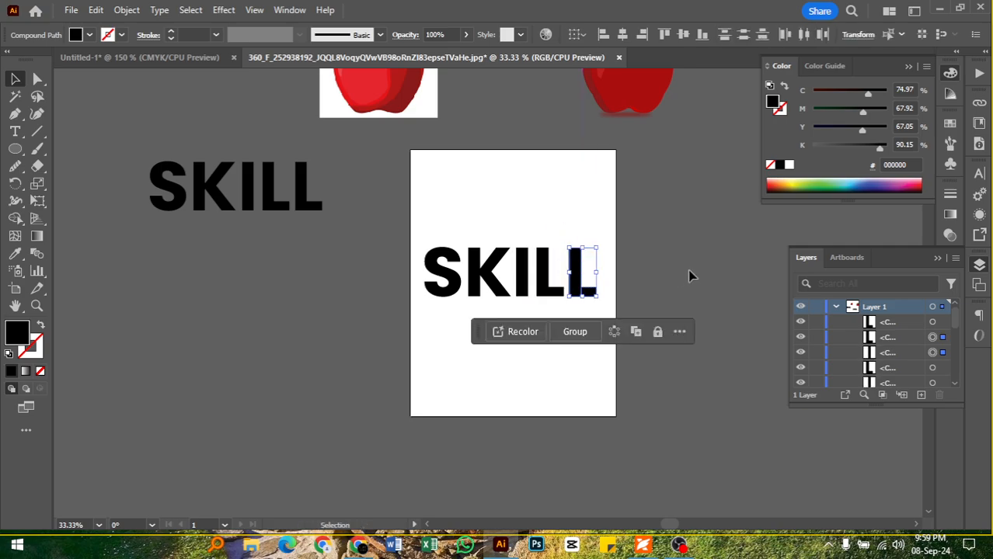
pyautogui.click(647, 293)
# Delete both L letters of the outlined word so that only the copied I bars stand in their place
pyautogui.click(593, 292)
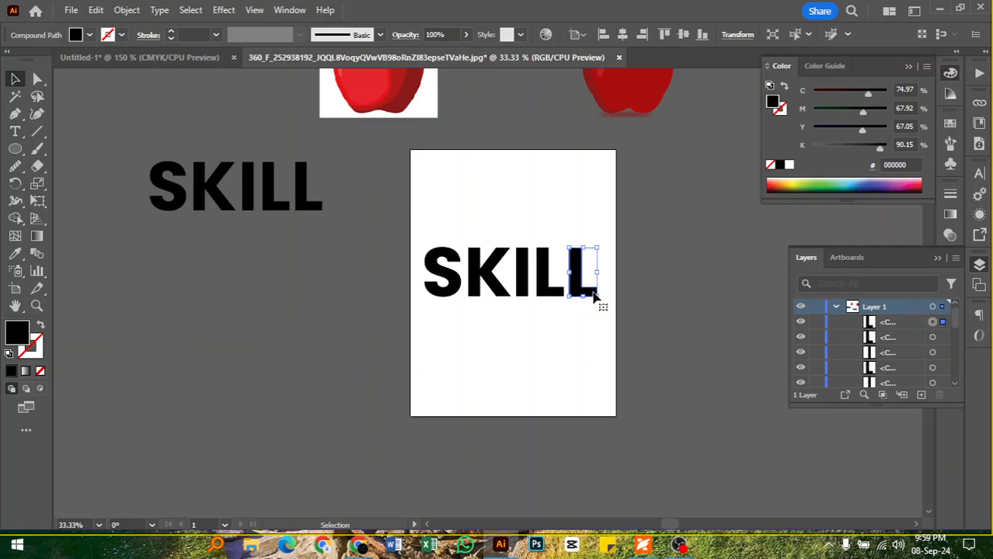
pyautogui.press('Delete')
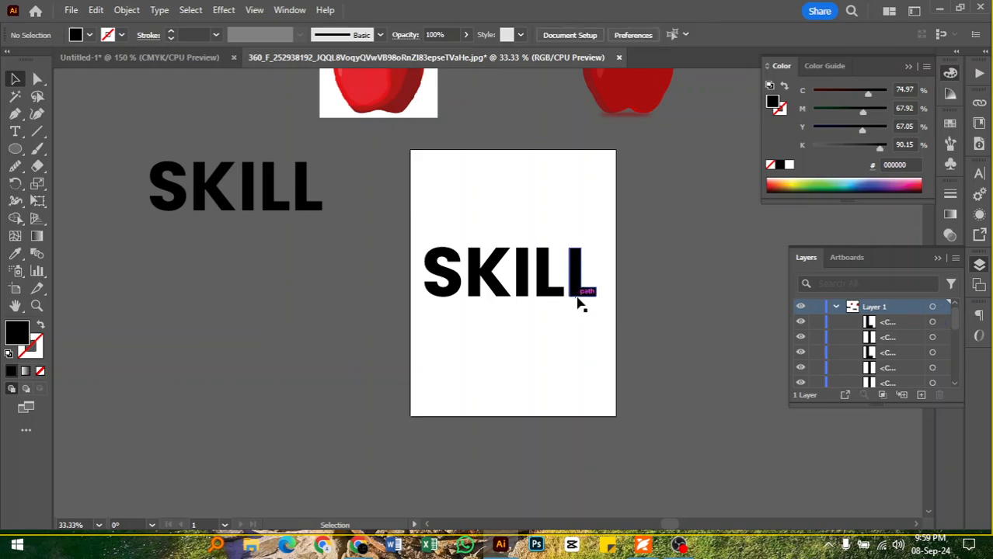
pyautogui.hotkey('ctrl', 'z')
pyautogui.click(647, 296)
pyautogui.click(596, 296)
pyautogui.click(596, 294)
pyautogui.click(592, 293)
pyautogui.press('Delete')
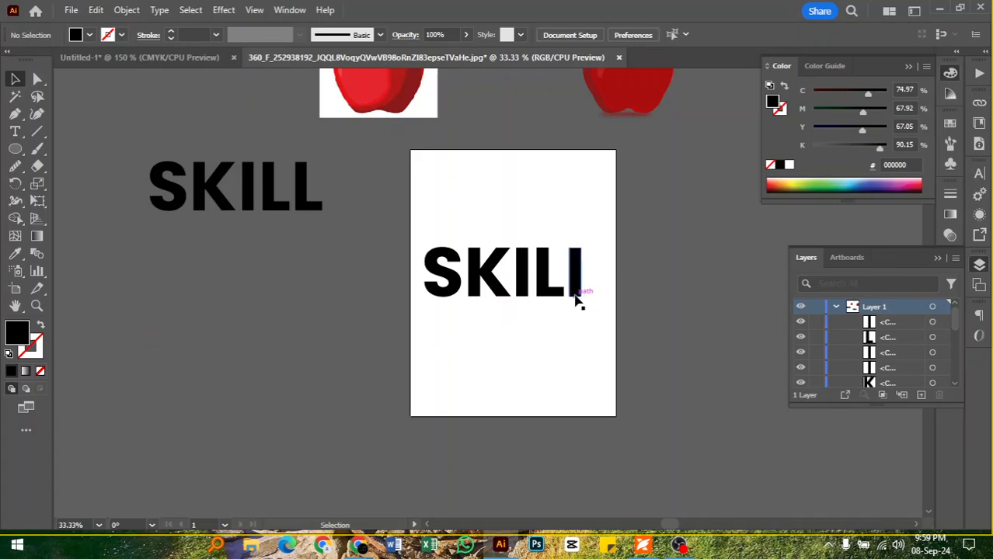
pyautogui.click(561, 294)
pyautogui.press('Delete')
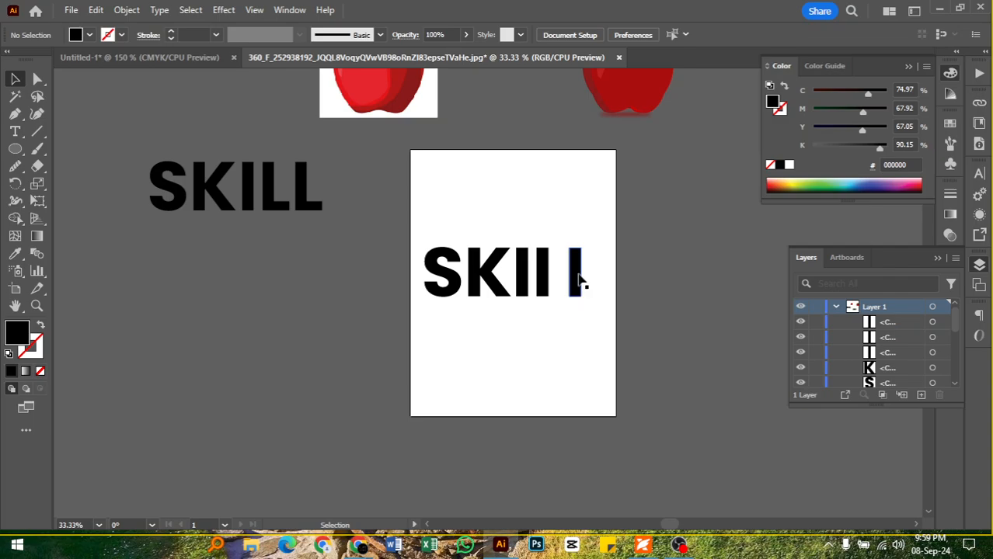
# Distribute the three I bars evenly in the horizontal direction and deselect them
pyautogui.moveTo(589, 260); pyautogui.dragTo(519, 293)
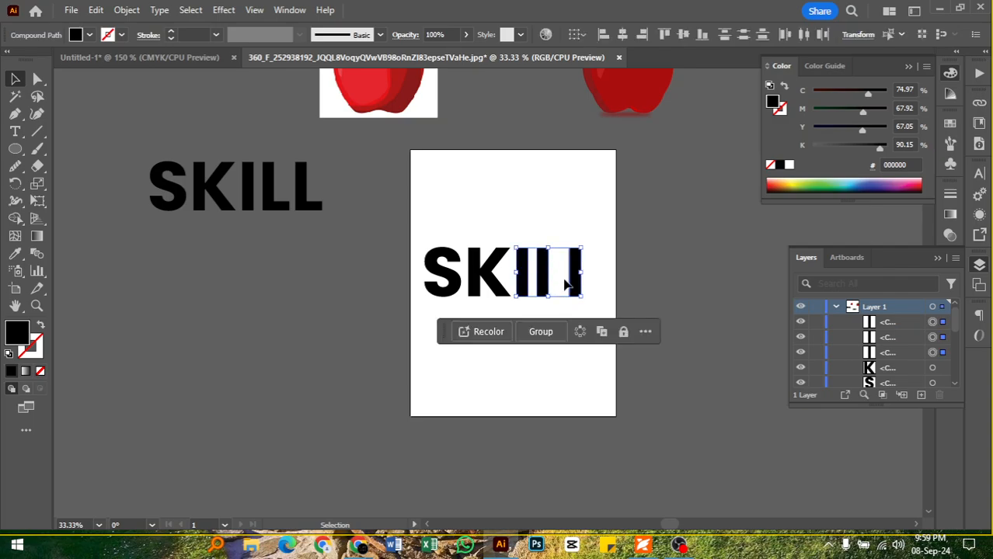
pyautogui.click(804, 37)
pyautogui.click(642, 243)
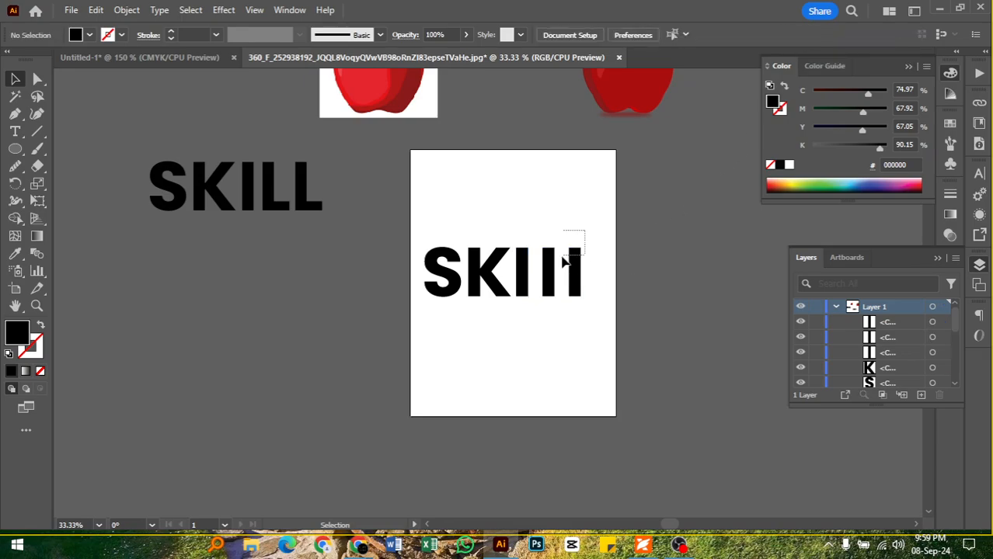
# Stretch the second and third bars upward into ascending heights, making the third one the tallest
pyautogui.moveTo(563, 255); pyautogui.dragTo(561, 230)
pyautogui.click(586, 256)
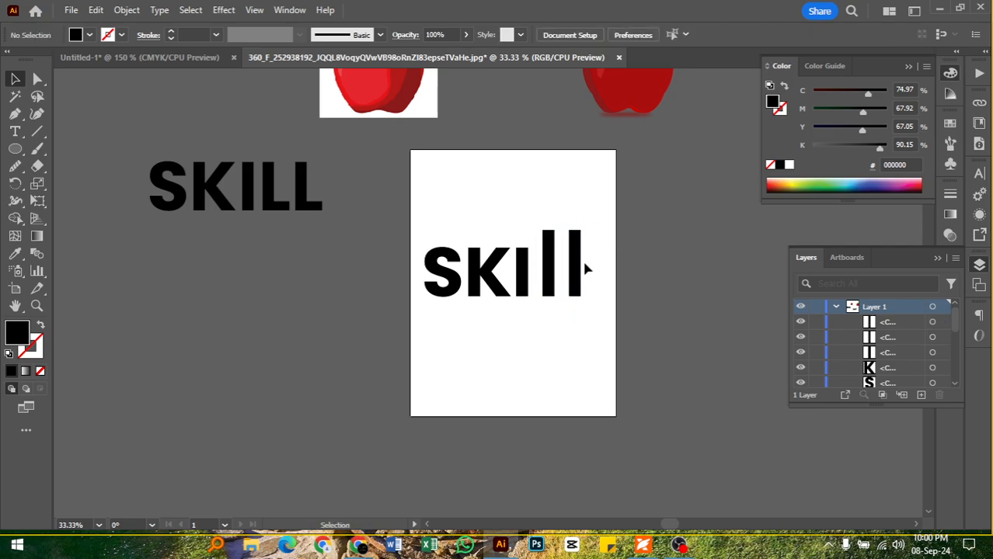
pyautogui.click(577, 232)
pyautogui.moveTo(577, 231); pyautogui.dragTo(576, 208)
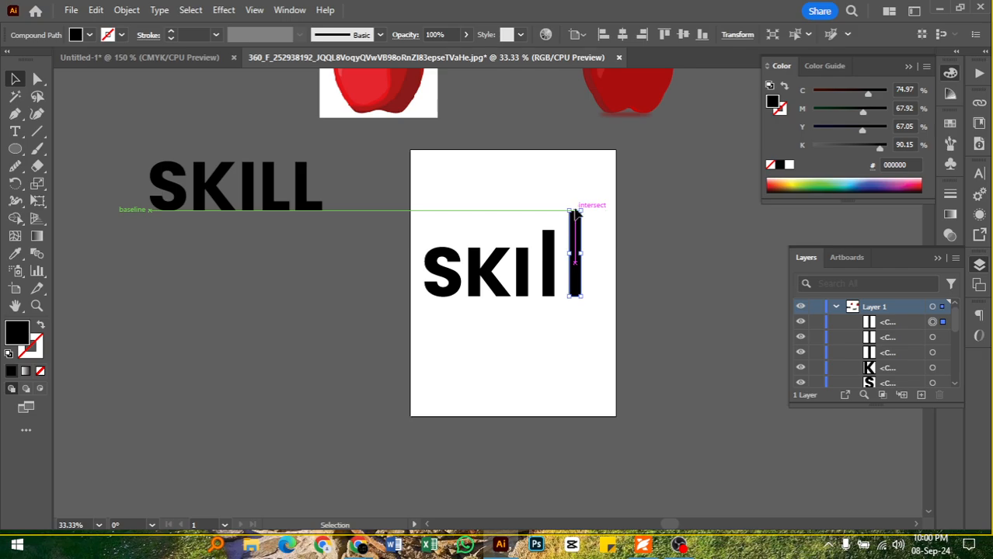
pyautogui.click(665, 263)
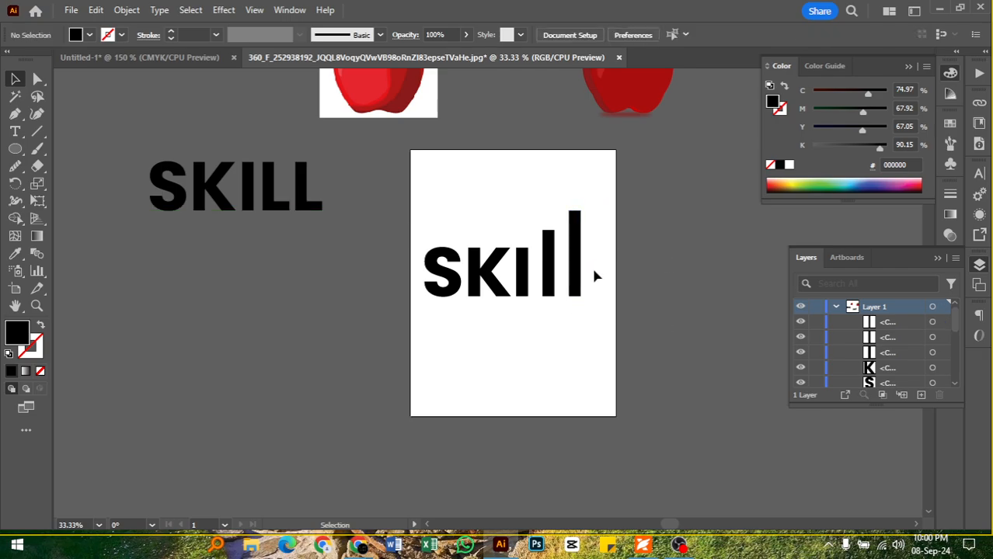
# Nudge the two taller bars together toward the shortest bar to narrow the gap between them
pyautogui.moveTo(594, 281); pyautogui.dragTo(547, 268)
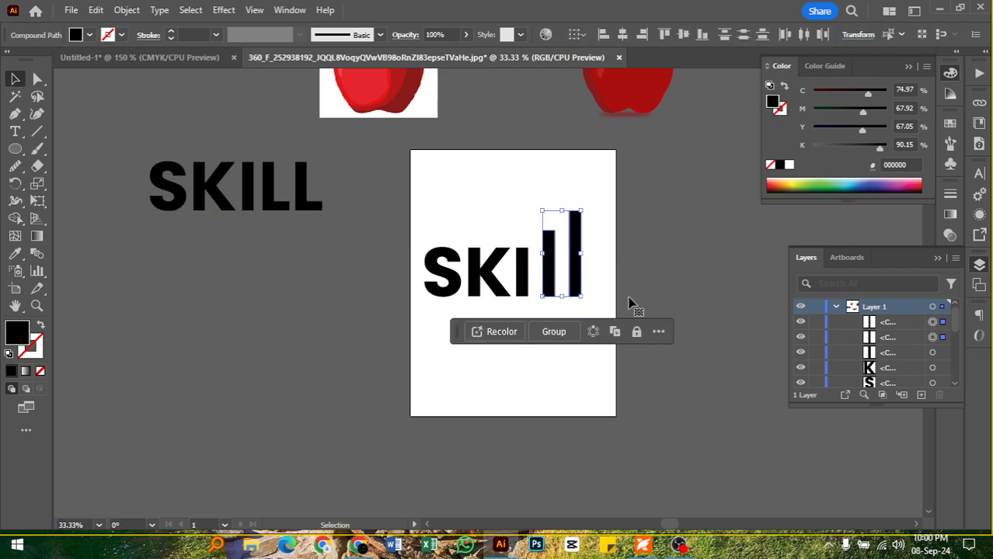
pyautogui.press('Left')
pyautogui.press('Left')
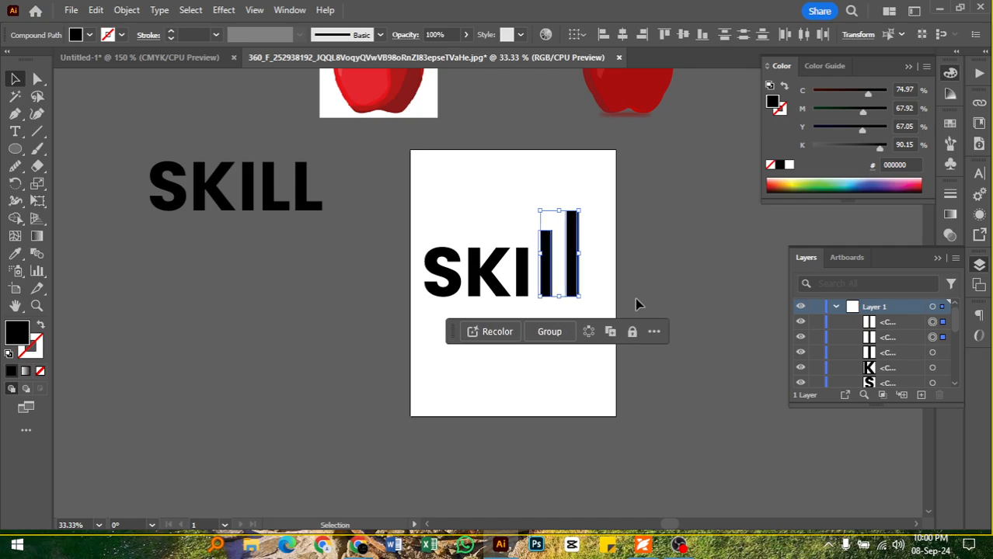
pyautogui.press('Left')
pyautogui.press('Left')
pyautogui.click(673, 296)
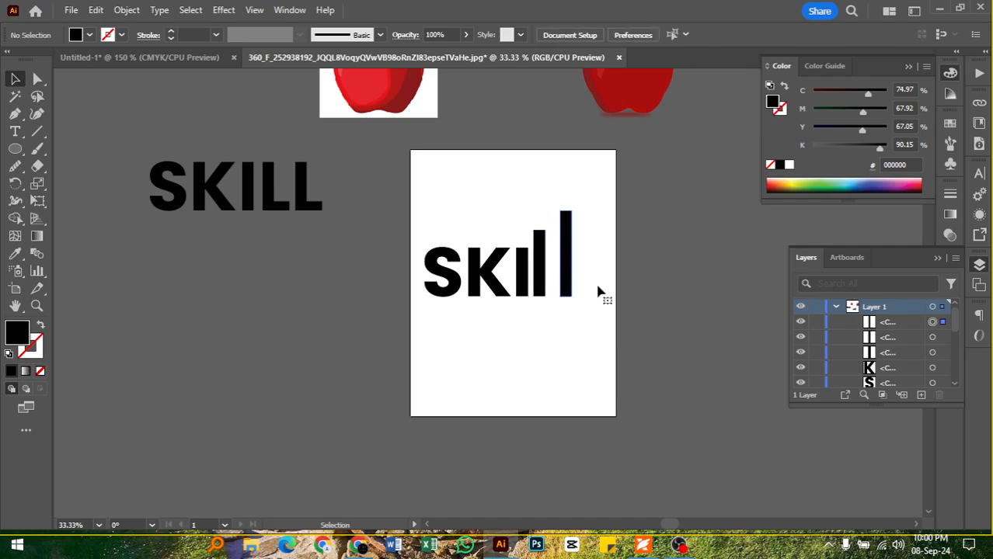
# Nudge the tallest bar closer to the middle one and distribute all three bars with even horizontal spacing
pyautogui.moveTo(598, 291); pyautogui.dragTo(568, 276)
pyautogui.press('Left')
pyautogui.press('Left')
pyautogui.press('Left')
pyautogui.press('Left')
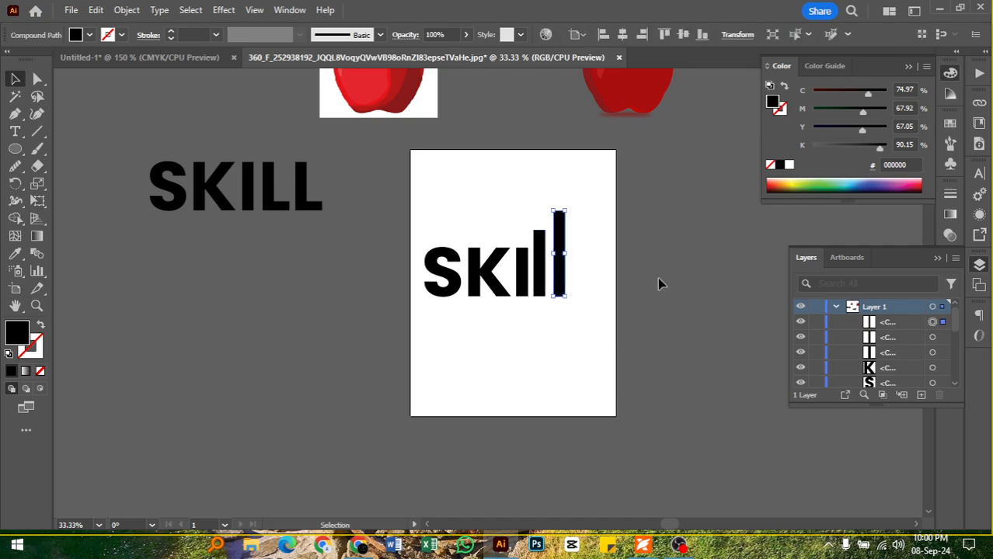
pyautogui.press('Left')
pyautogui.press('Left')
pyautogui.click(605, 284)
pyautogui.moveTo(574, 273); pyautogui.dragTo(526, 286)
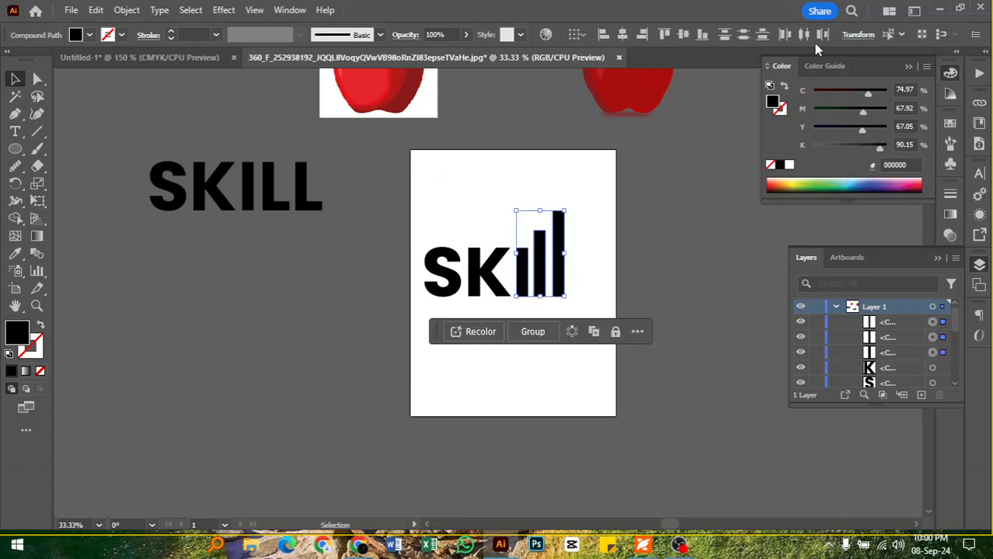
pyautogui.click(634, 262)
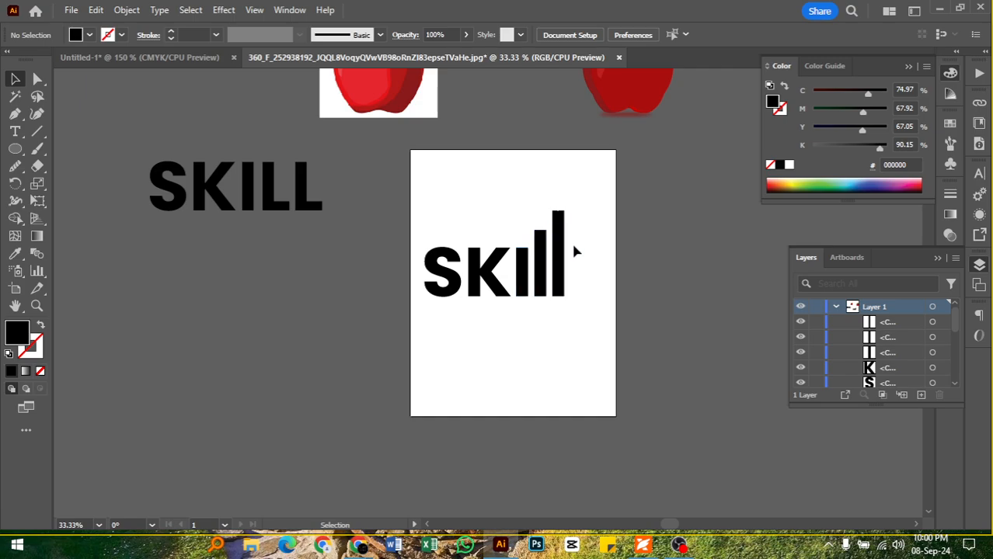
# Reduce the height of the three bars until the tallest matches the S and K, and move the whole wordmark higher on the artboard
pyautogui.moveTo(571, 205); pyautogui.dragTo(540, 228)
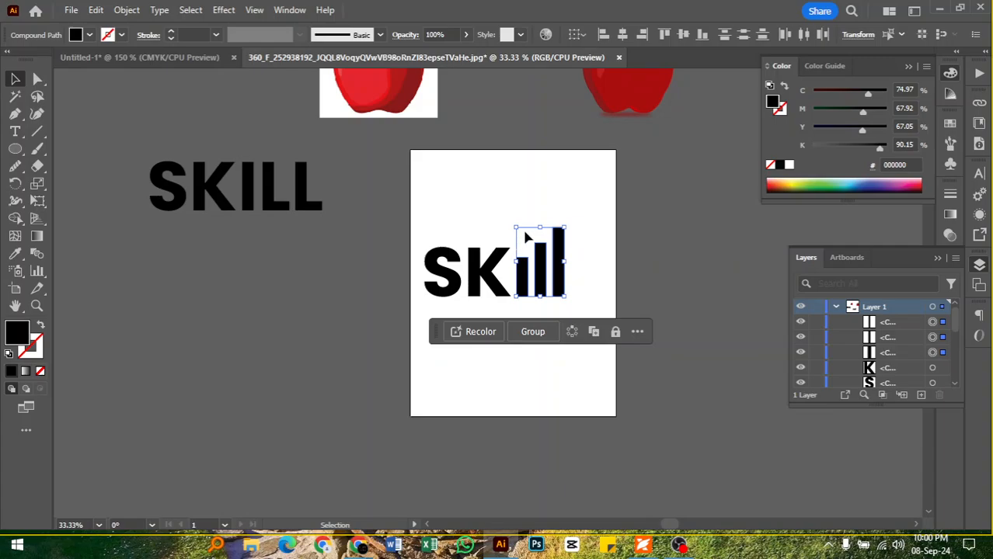
pyautogui.moveTo(540, 228); pyautogui.dragTo(540, 247)
pyautogui.click(604, 230)
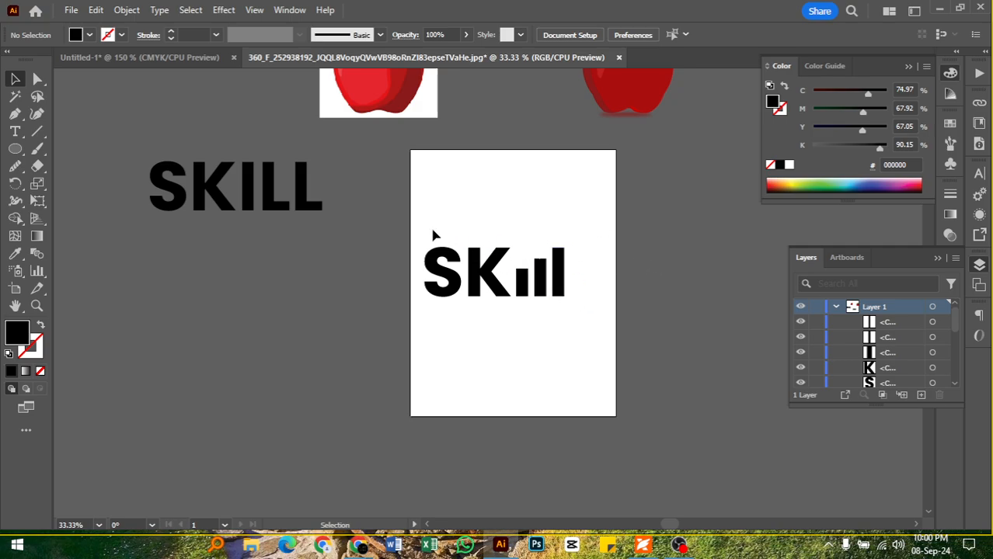
pyautogui.moveTo(432, 225); pyautogui.dragTo(561, 250)
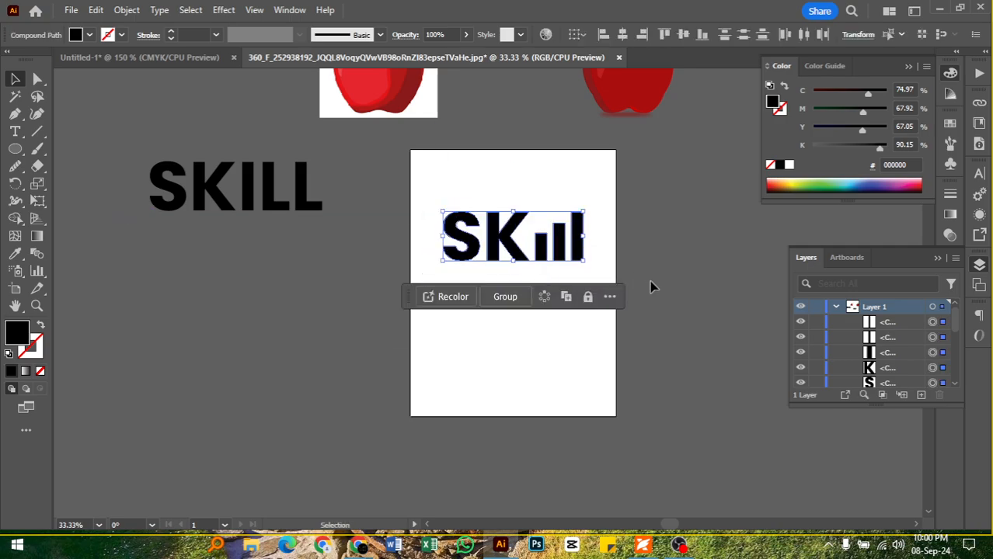
# Fill the letters S and K with the dark red 8A1A1A sampled from the reference apple's shaded side
pyautogui.click(448, 204)
pyautogui.moveTo(448, 204); pyautogui.dragTo(512, 248)
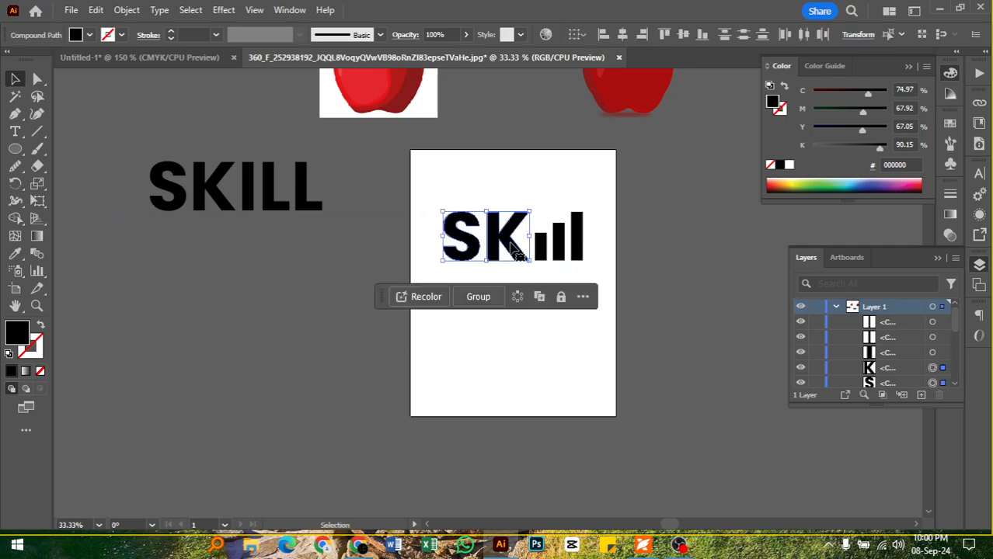
pyautogui.press('i')
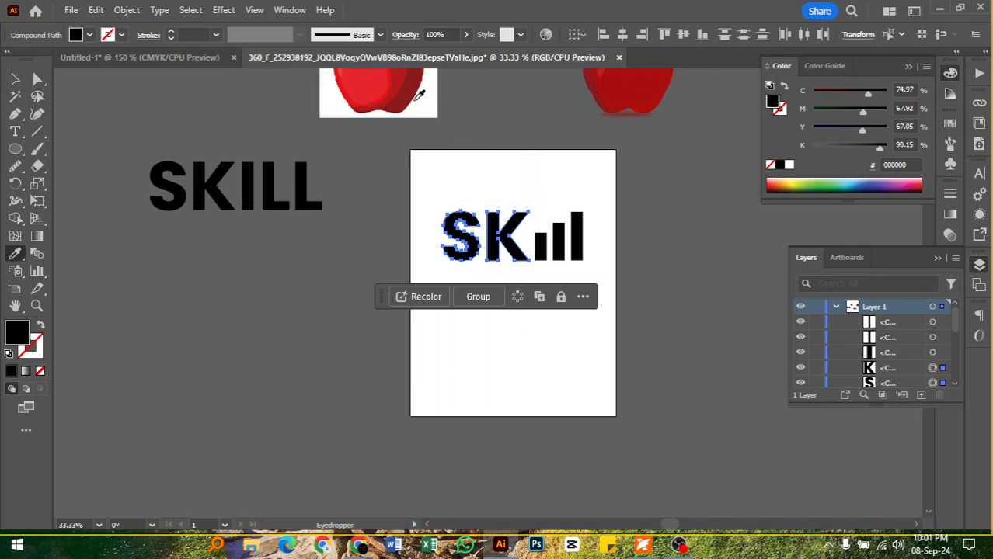
pyautogui.click(412, 94)
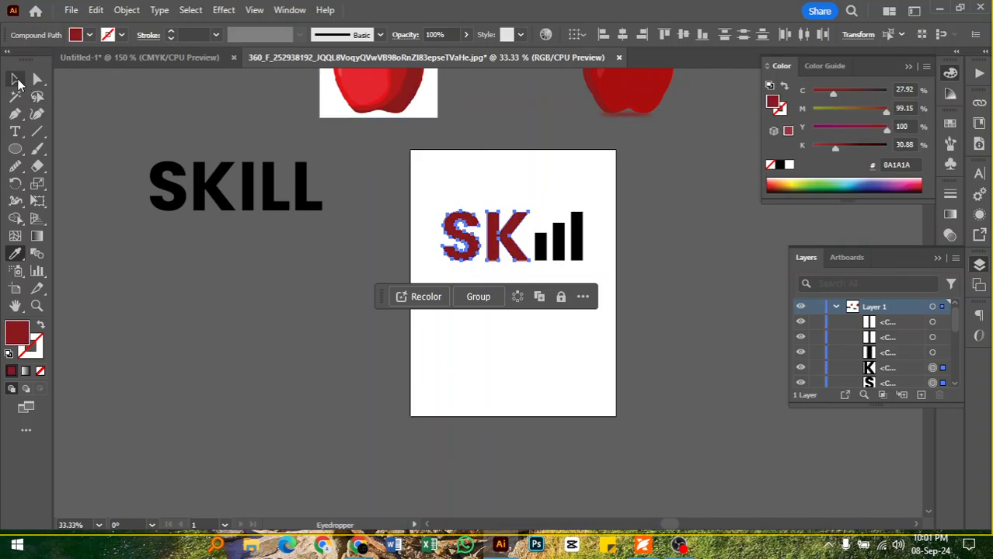
# Fill the three bars with the bright red E5161A sampled from the reference apple and deselect them
pyautogui.press('v')
pyautogui.moveTo(614, 227); pyautogui.dragTo(534, 251)
pyautogui.press('i')
pyautogui.scroll(2, 673, 247)
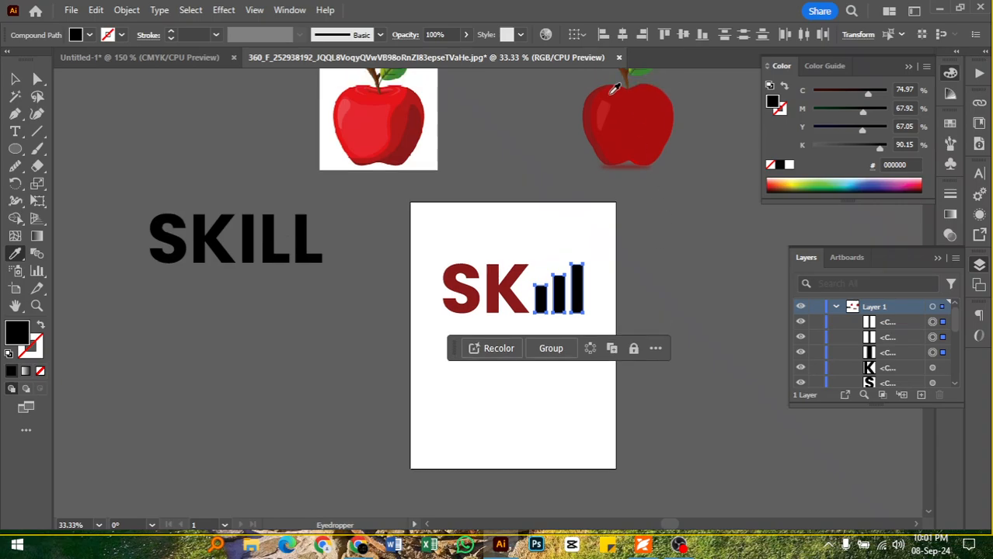
pyautogui.click(603, 117)
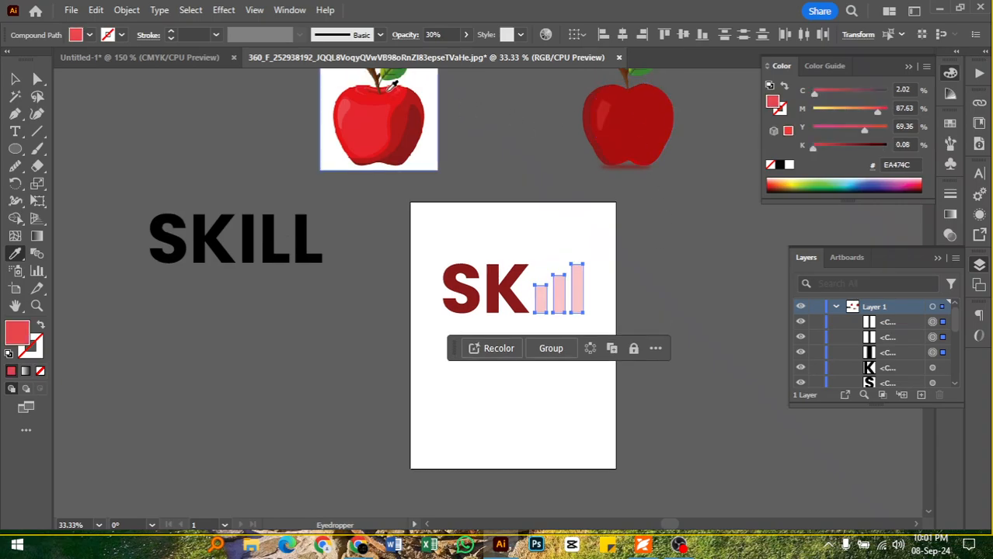
pyautogui.click(398, 94)
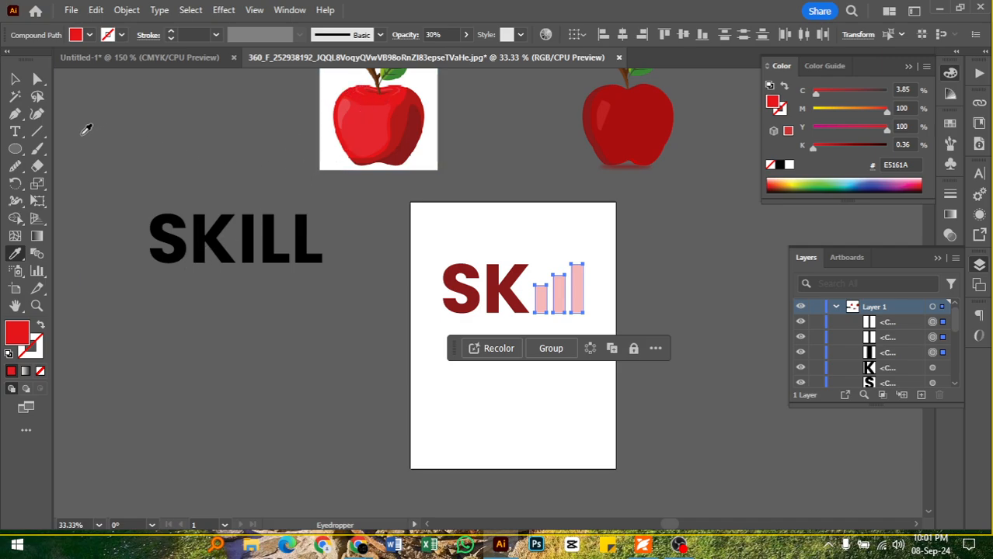
pyautogui.click(11, 77)
pyautogui.click(400, 275)
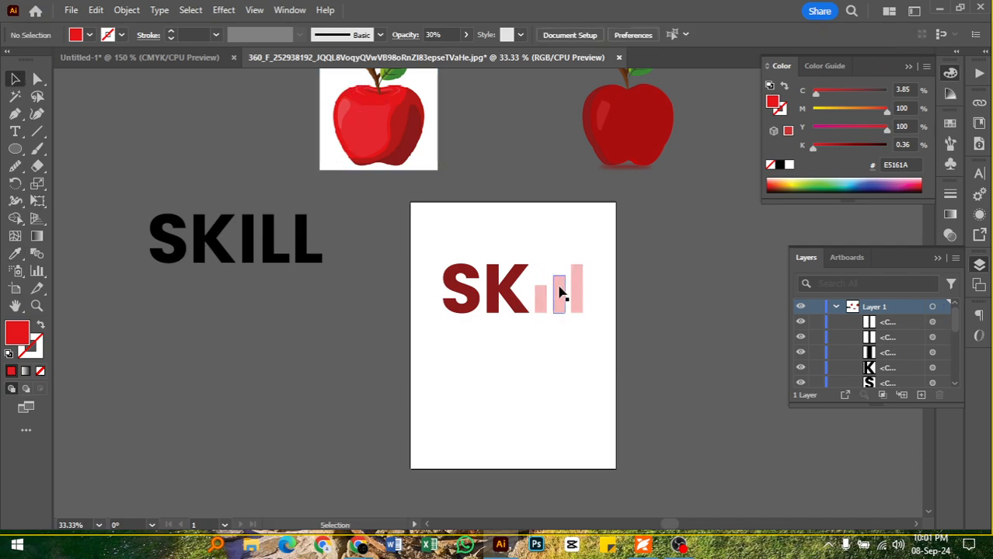
# Set the opacity of the three red bars to 100% and deselect them
pyautogui.click(540, 303)
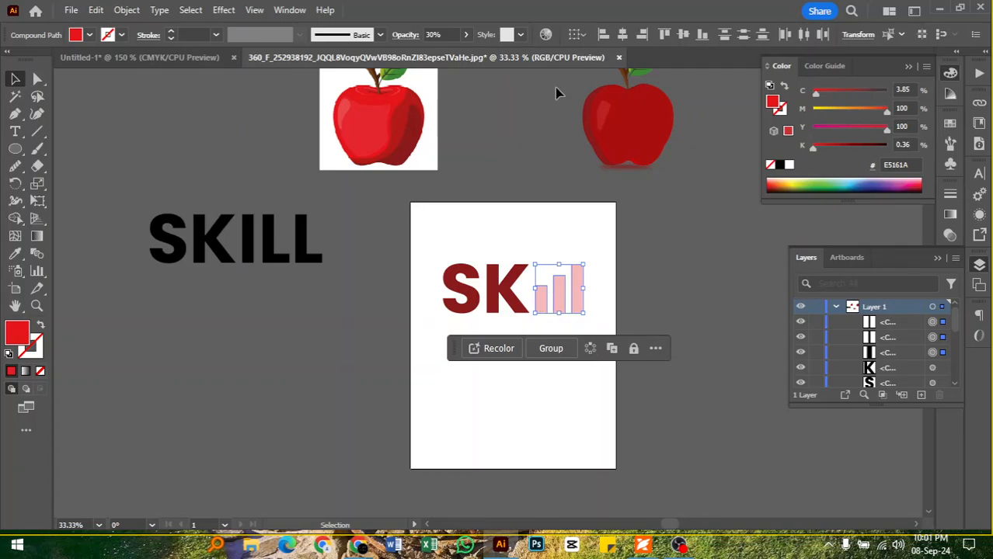
pyautogui.moveTo(430, 34); pyautogui.dragTo(425, 34)
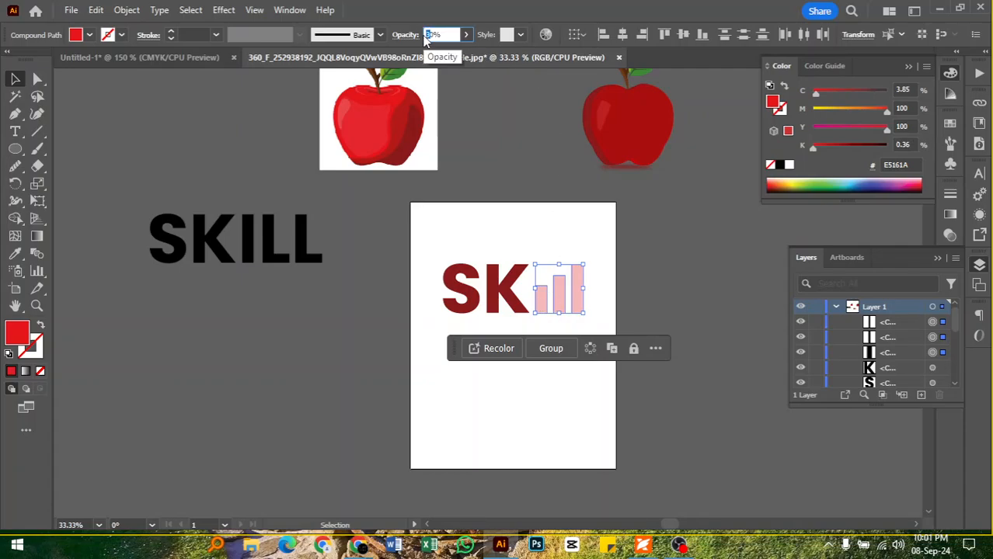
pyautogui.write('10')
pyautogui.press('Return')
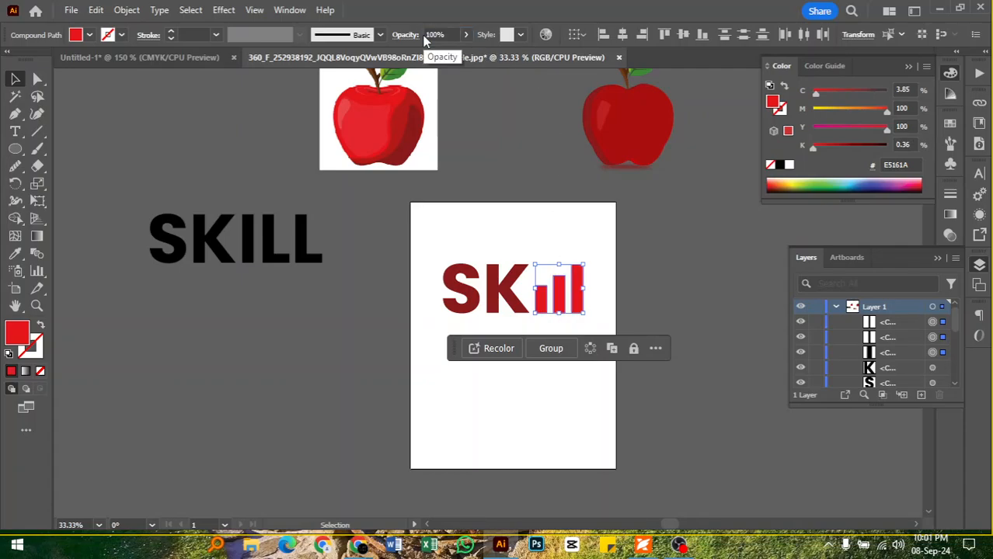
pyautogui.click(658, 243)
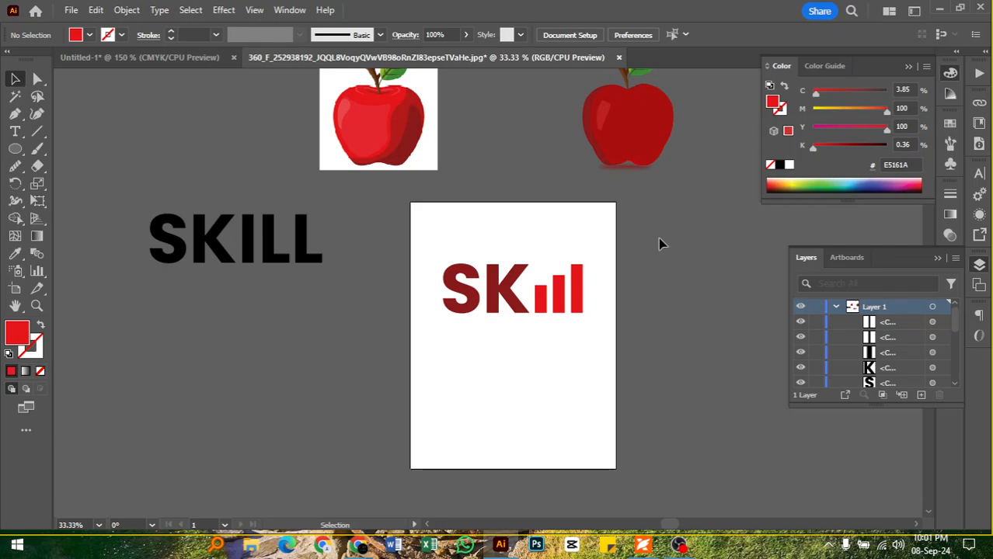
# Group the S, K and three bars into one object and move it down toward the middle of the artboard
pyautogui.moveTo(433, 261); pyautogui.dragTo(589, 309)
pyautogui.click(660, 292)
pyautogui.moveTo(592, 317); pyautogui.dragTo(592, 317)
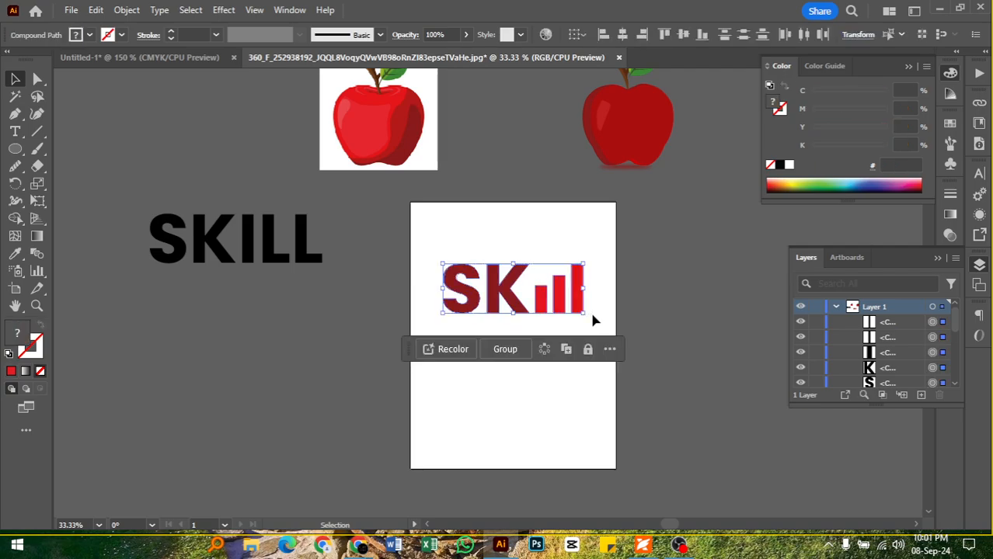
pyautogui.hotkey('ctrl', 'g')
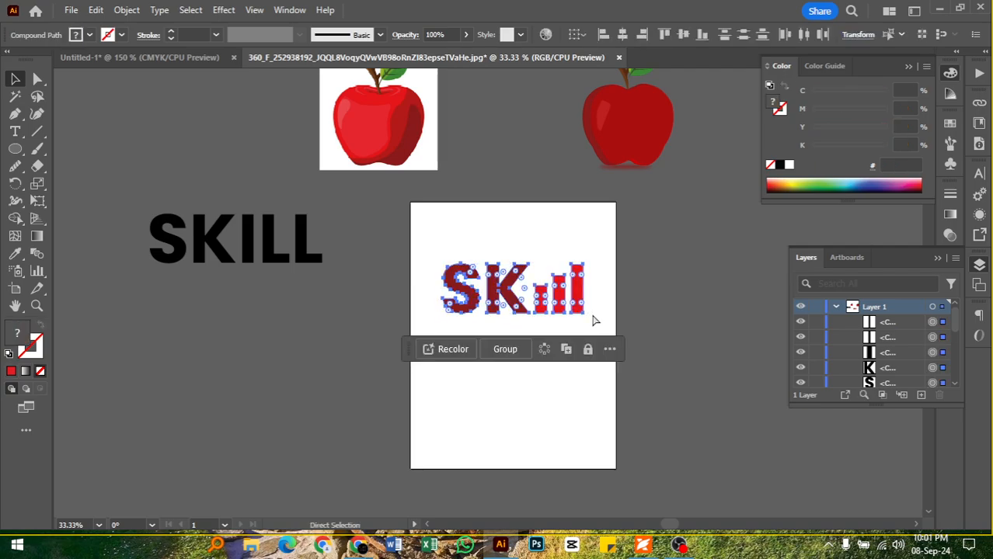
pyautogui.click(641, 266)
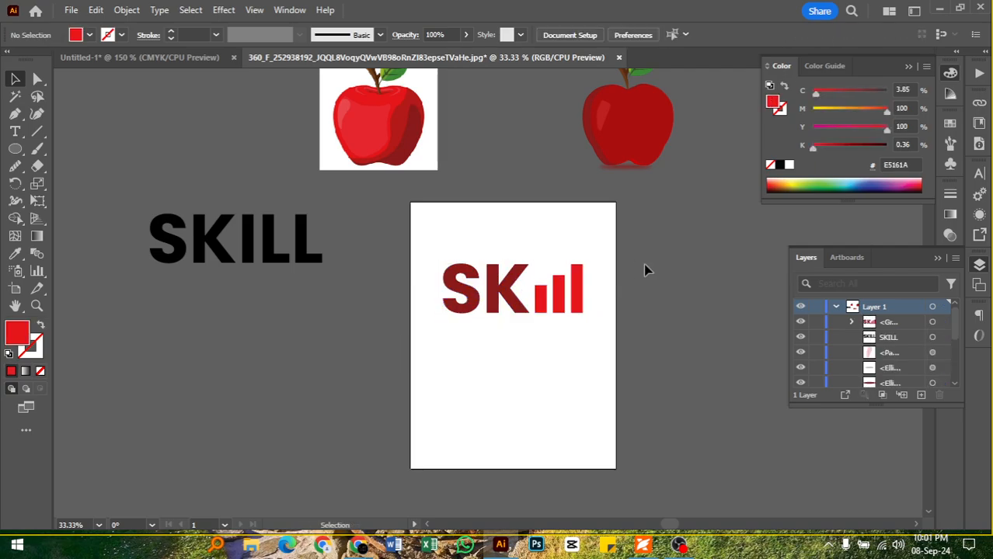
pyautogui.moveTo(499, 294); pyautogui.dragTo(495, 341)
pyautogui.click(687, 305)
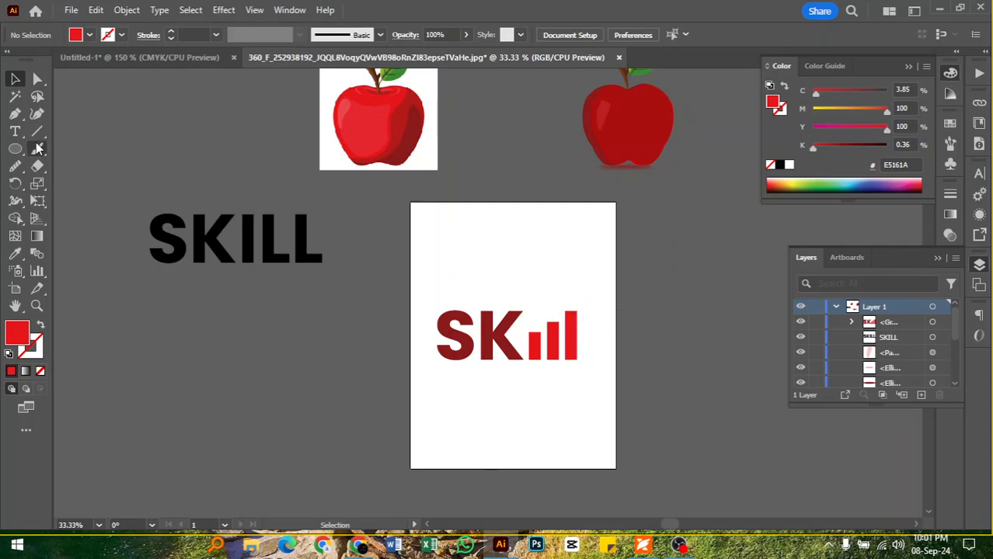
# Open the badge image IT SKILL CAREER BD (1).png from the IT Skill Career BD folder in Downloads
pyautogui.click(67, 12)
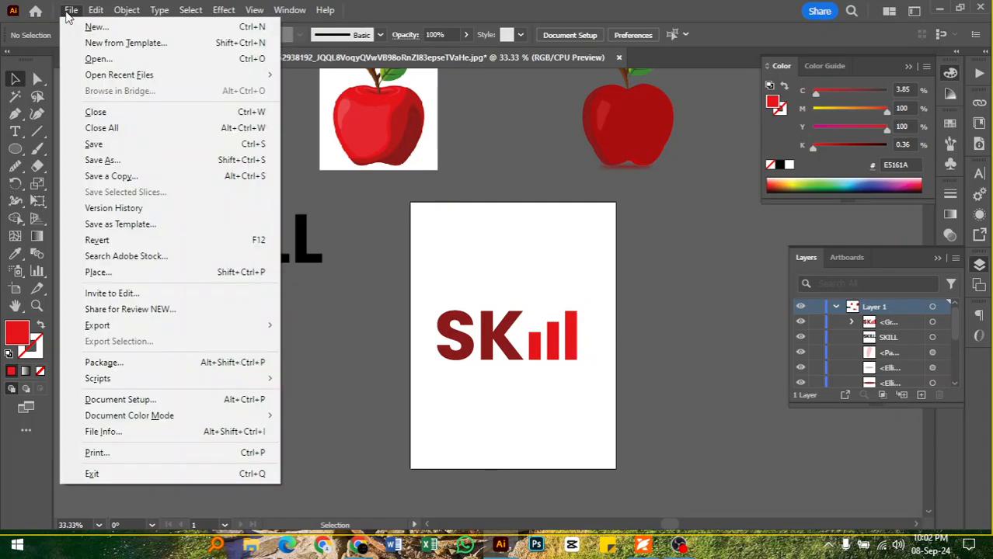
pyautogui.click(97, 60)
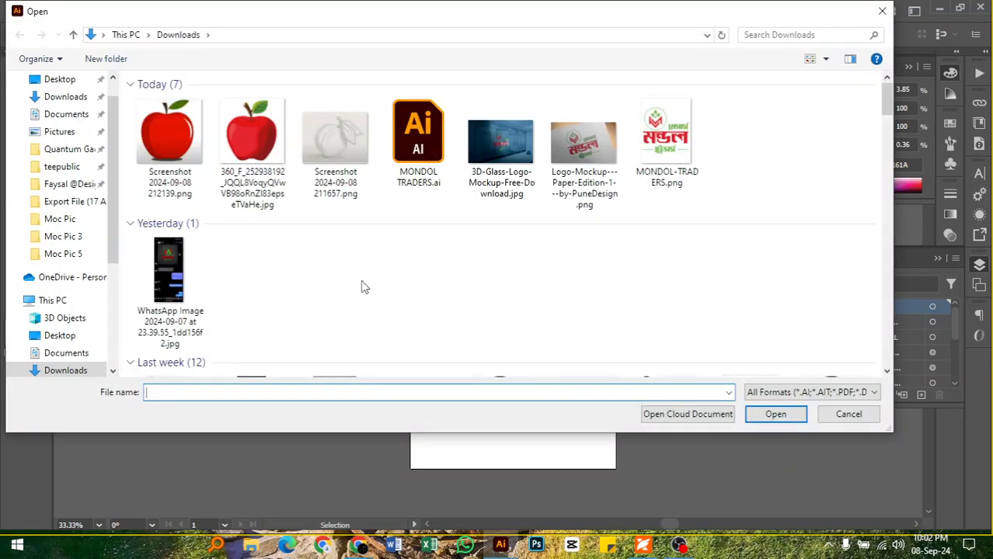
pyautogui.scroll(-3, 364, 288)
pyautogui.doubleClick(265, 320)
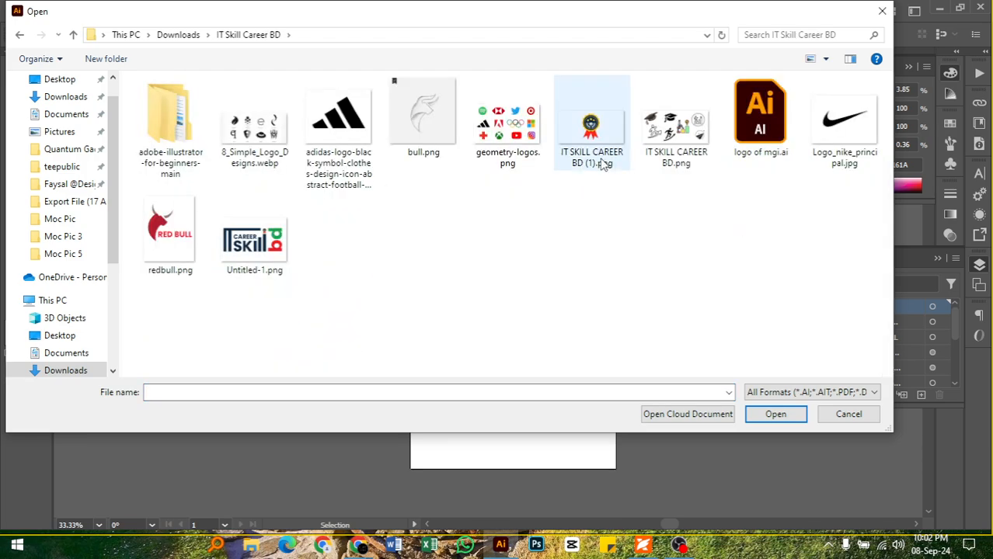
pyautogui.doubleClick(610, 127)
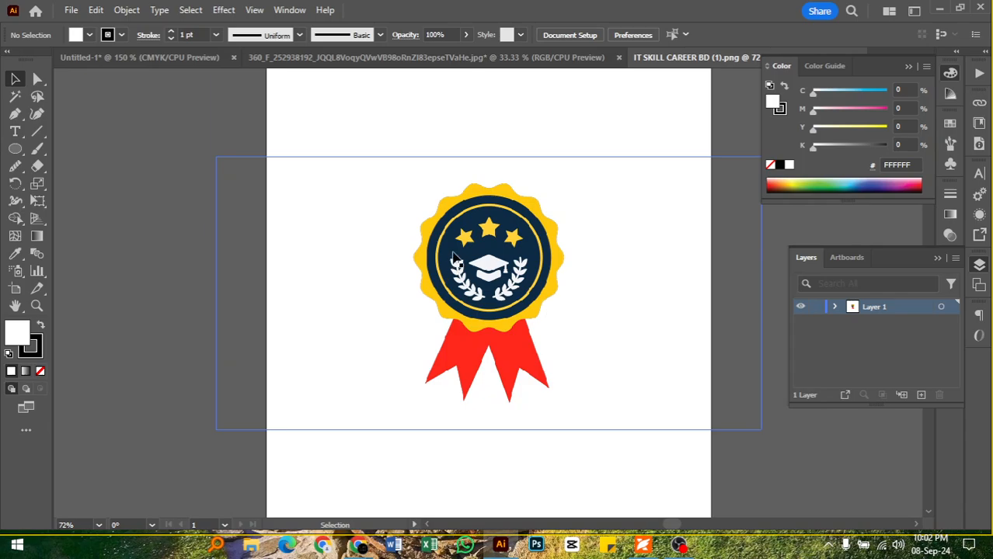
# Bring the award badge into the wordmark document, shrink it and place it on top of the tallest red bar
pyautogui.moveTo(472, 275); pyautogui.dragTo(467, 259)
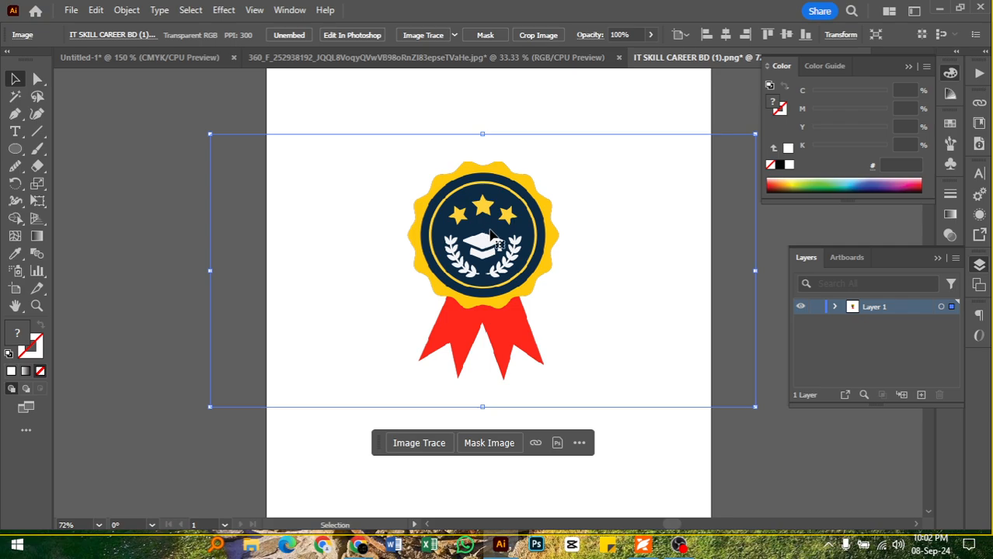
pyautogui.moveTo(461, 223); pyautogui.dragTo(546, 271)
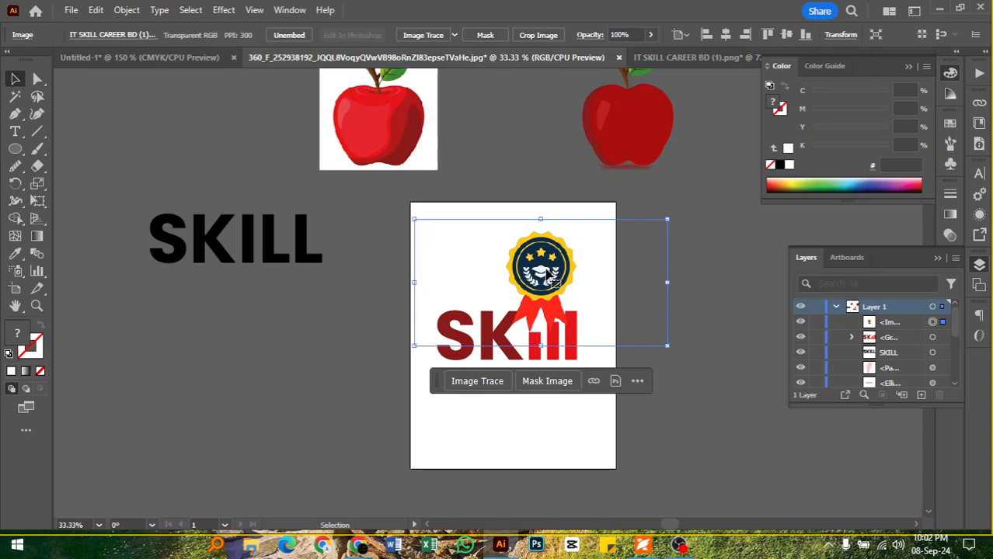
pyautogui.moveTo(543, 218)
pyautogui.mouseDown()
pyautogui.moveTo(544, 340)
pyautogui.moveTo(549, 297)
pyautogui.moveTo(542, 325)
pyautogui.moveTo(571, 300)
pyautogui.mouseUp()
pyautogui.click(679, 314)
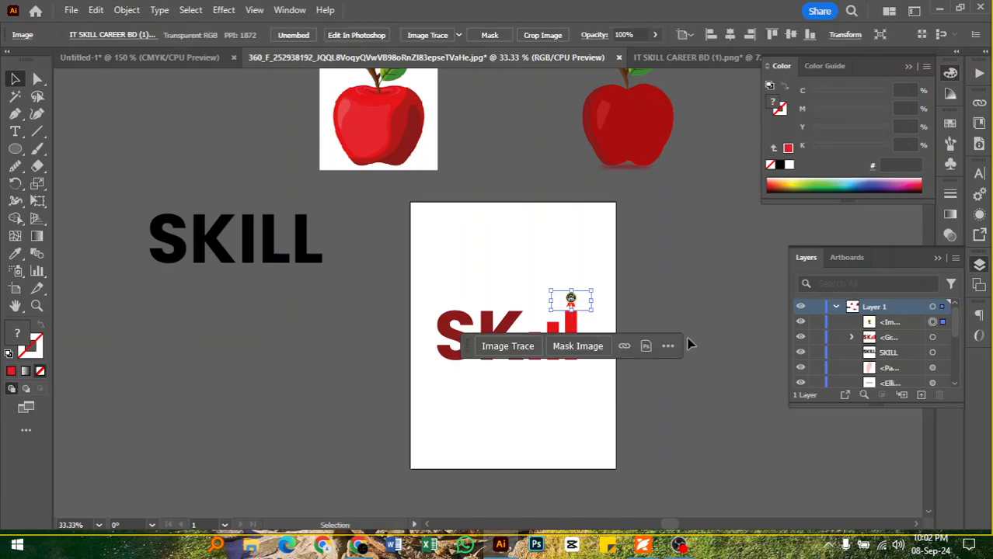
pyautogui.click(687, 341)
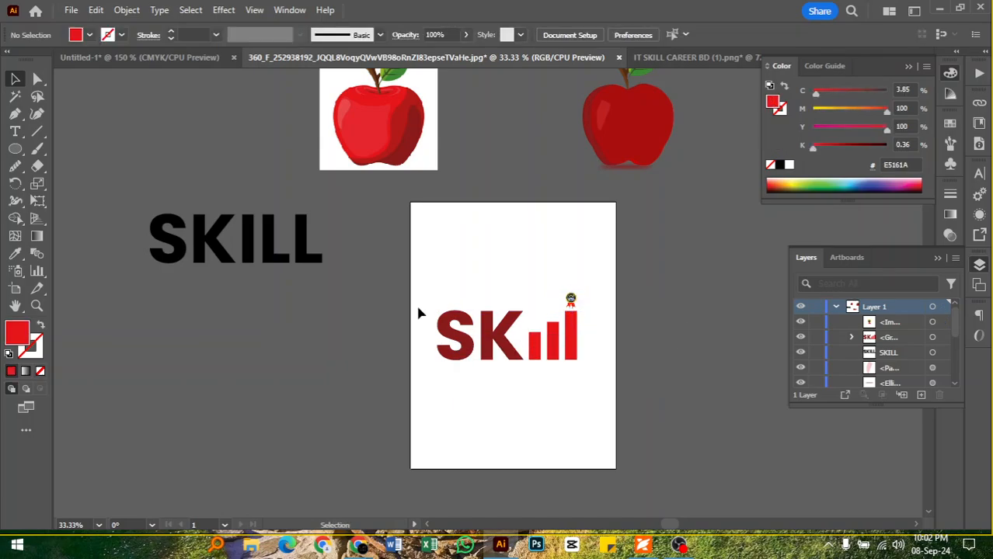
# Enlarge the wordmark together with its badge and move both off the artboard, beneath the black SKILL text
pyautogui.moveTo(427, 284); pyautogui.dragTo(581, 392)
pyautogui.moveTo(592, 289); pyautogui.dragTo(603, 266)
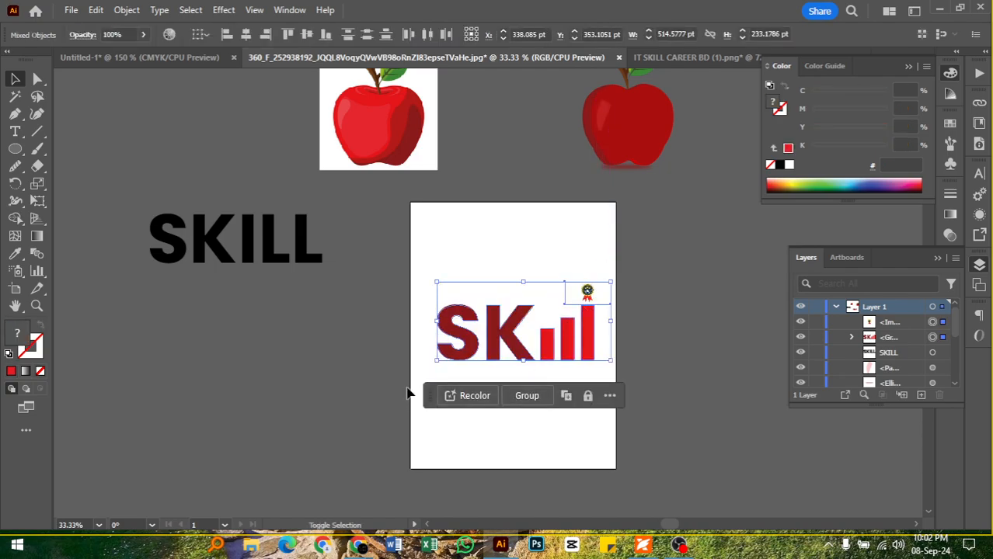
pyautogui.moveTo(438, 359); pyautogui.dragTo(417, 393)
pyautogui.click(682, 309)
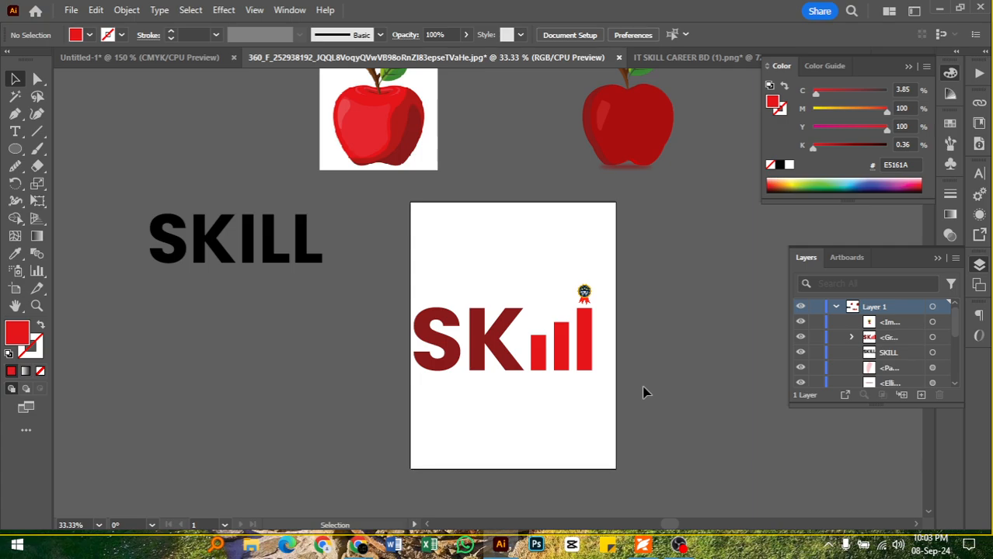
pyautogui.moveTo(428, 283); pyautogui.dragTo(274, 352)
pyautogui.click(353, 299)
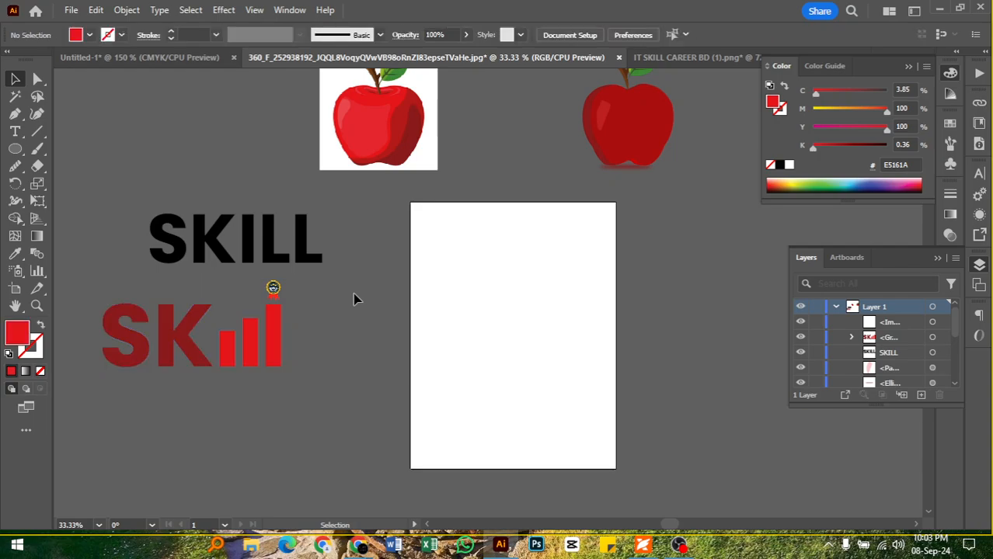
# Open 3D-Glass-Logo-Mockup-Free-Download.jpg, Logo-Mockup---Paper-Edition-1---by-PuneDesign.png and MONDOL-TRADERS.png together from Downloads
pyautogui.click(71, 10)
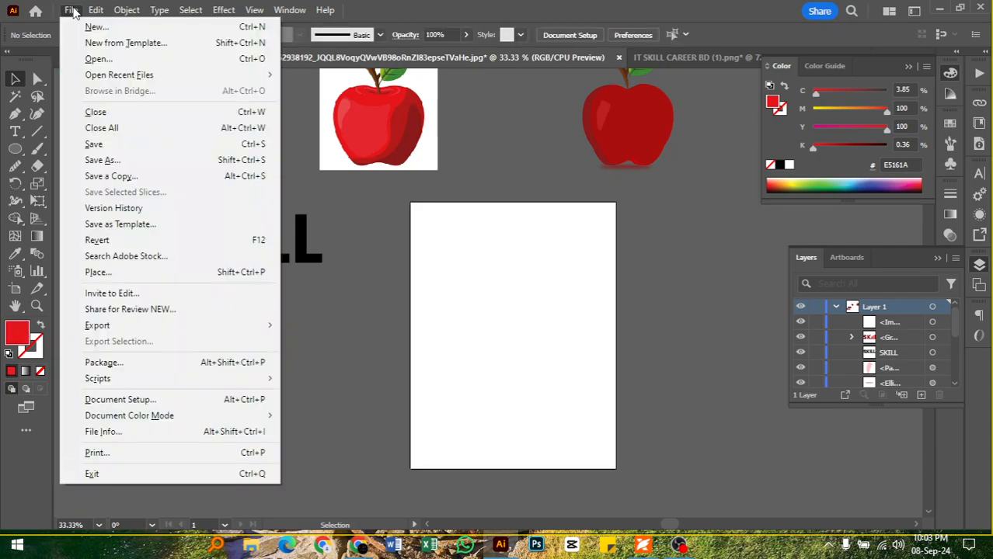
pyautogui.click(100, 62)
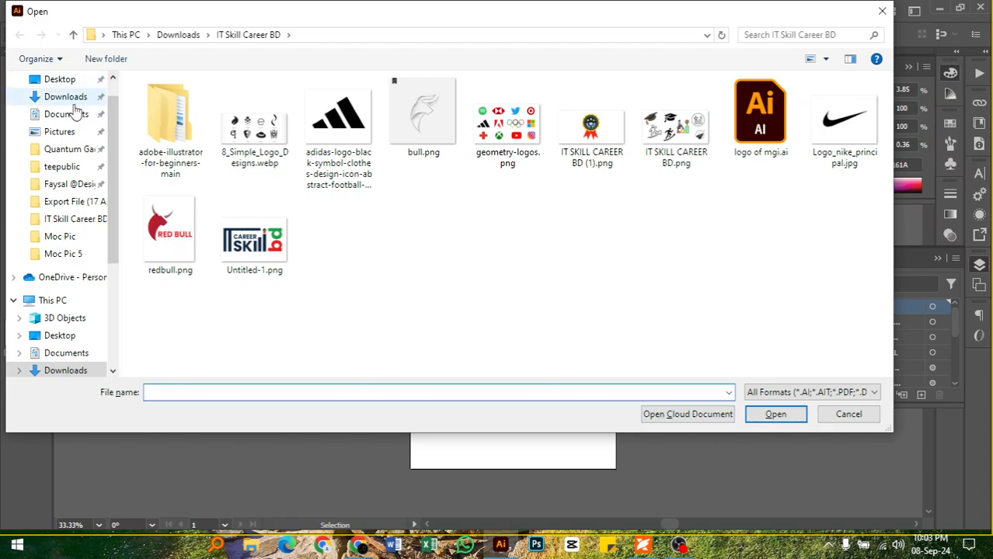
pyautogui.click(76, 98)
pyautogui.scroll(-3, 323, 168)
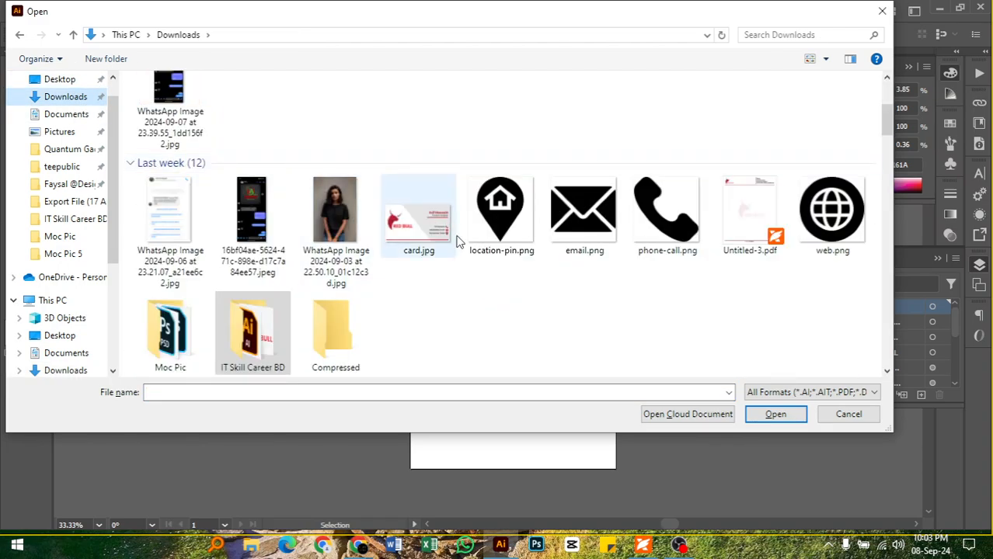
pyautogui.scroll(3, 453, 272)
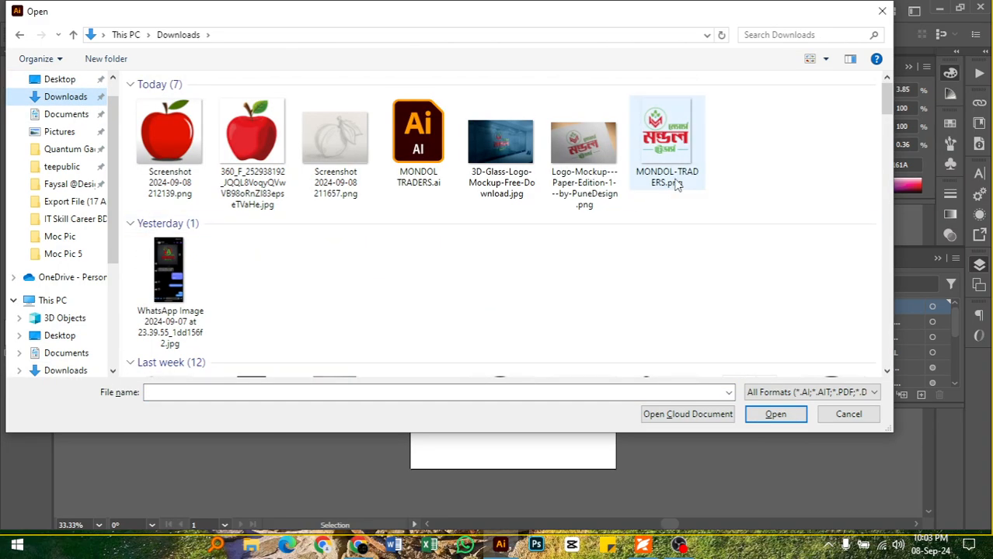
pyautogui.moveTo(730, 146); pyautogui.dragTo(474, 163)
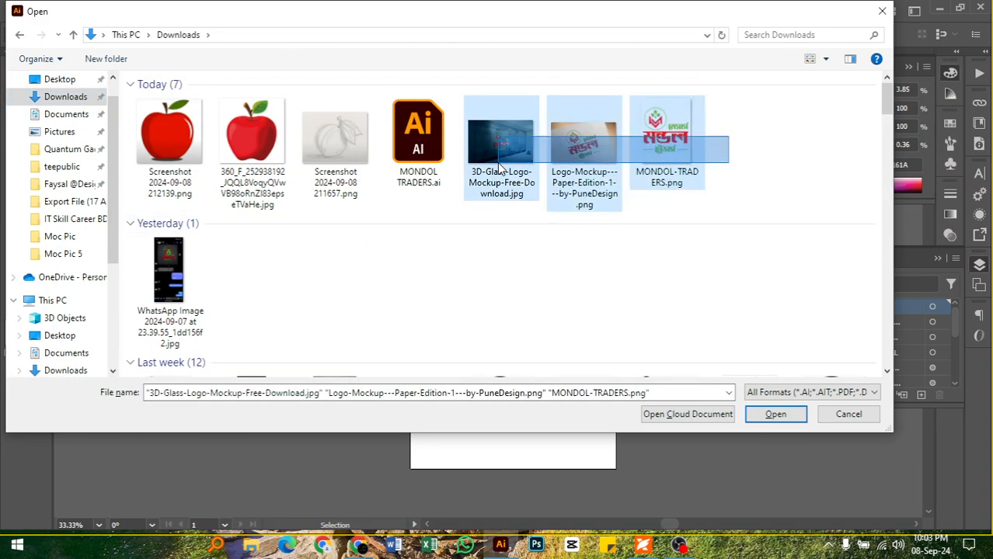
pyautogui.click(775, 414)
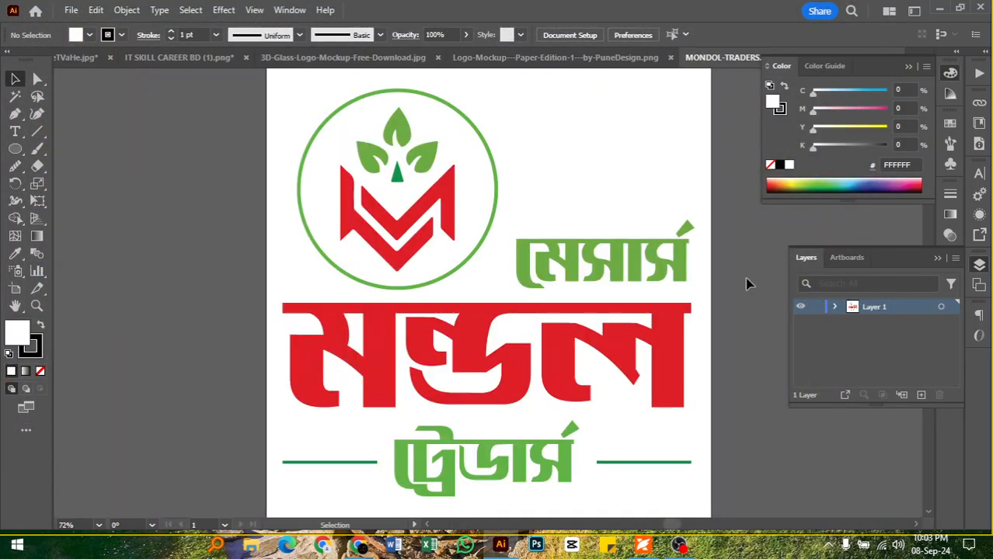
# Collapse the Color and Layers panels and nudge the MONDOL-TRADERS logo image slightly to the right
pyautogui.click(909, 67)
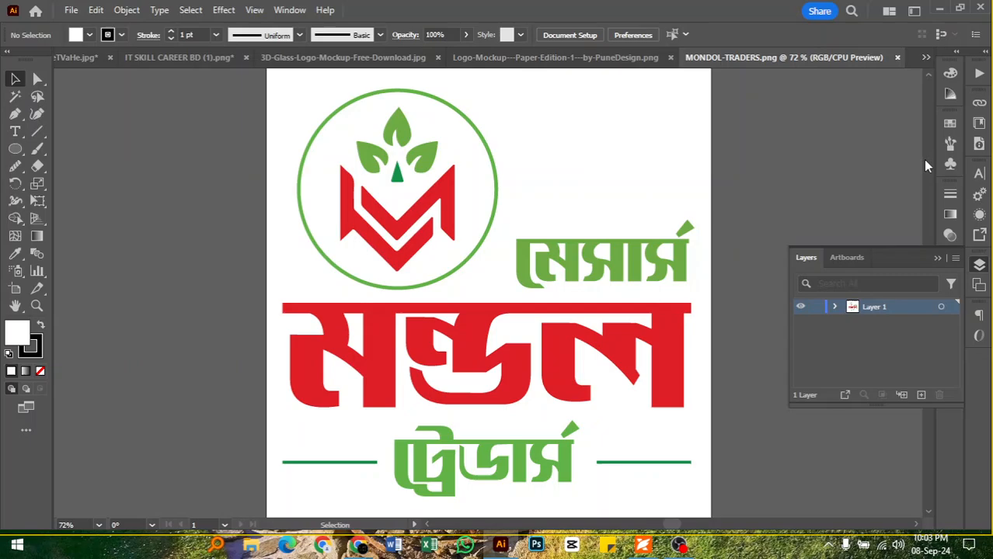
pyautogui.click(938, 258)
pyautogui.scroll(-2, 816, 259)
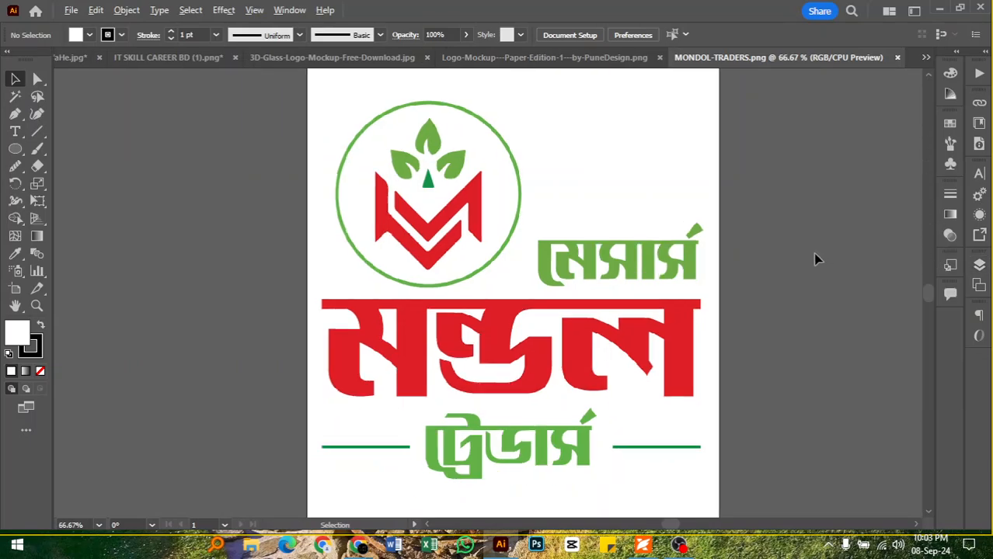
pyautogui.scroll(-1, 816, 259)
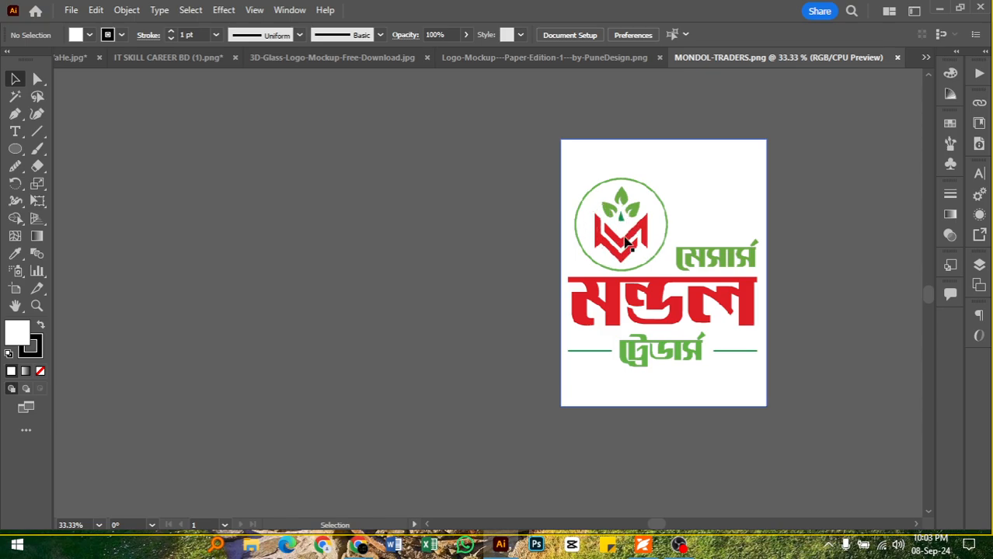
pyautogui.moveTo(623, 233)
pyautogui.mouseDown()
pyautogui.moveTo(630, 245)
pyautogui.moveTo(627, 232)
pyautogui.mouseUp()
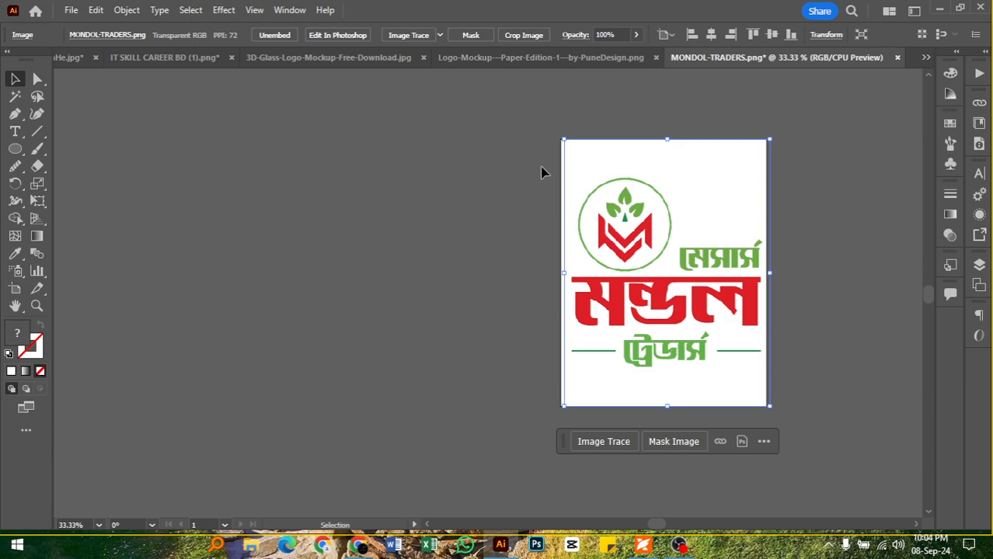
# Move the paper mockup image in the Logo-Mockup---Paper-Edition-1 document off the artboard to its left
pyautogui.click(573, 57)
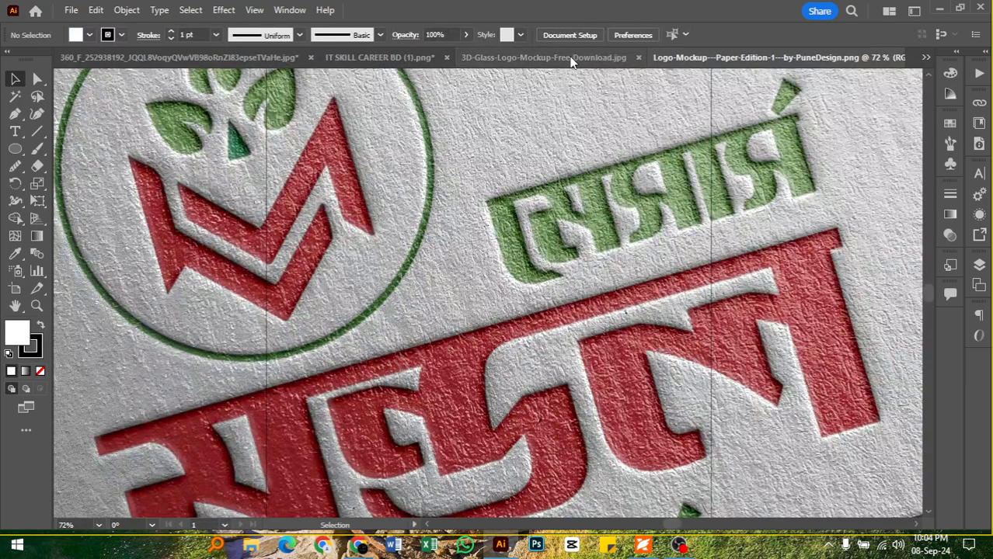
pyautogui.scroll(-2, 551, 248)
pyautogui.scroll(-3, 551, 248)
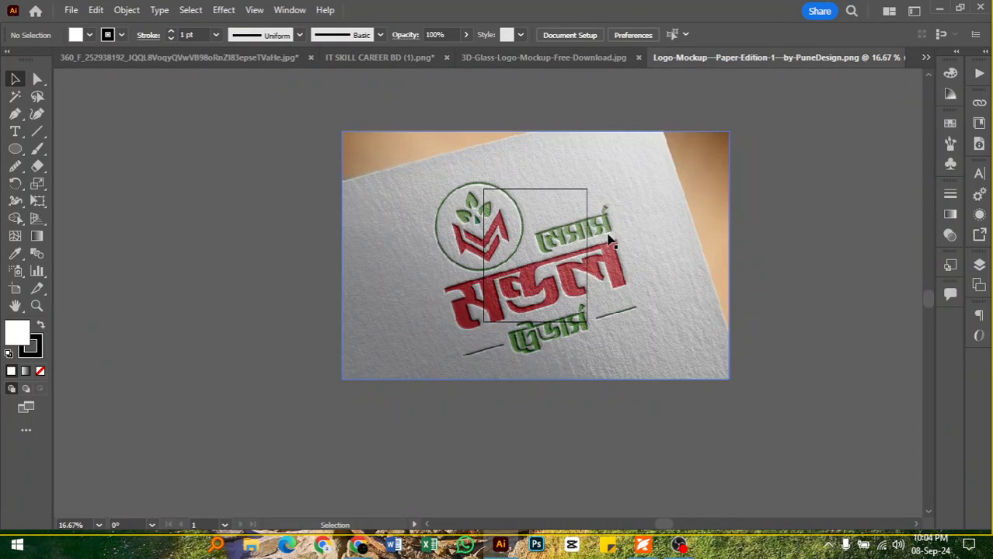
pyautogui.moveTo(637, 234); pyautogui.dragTo(388, 215)
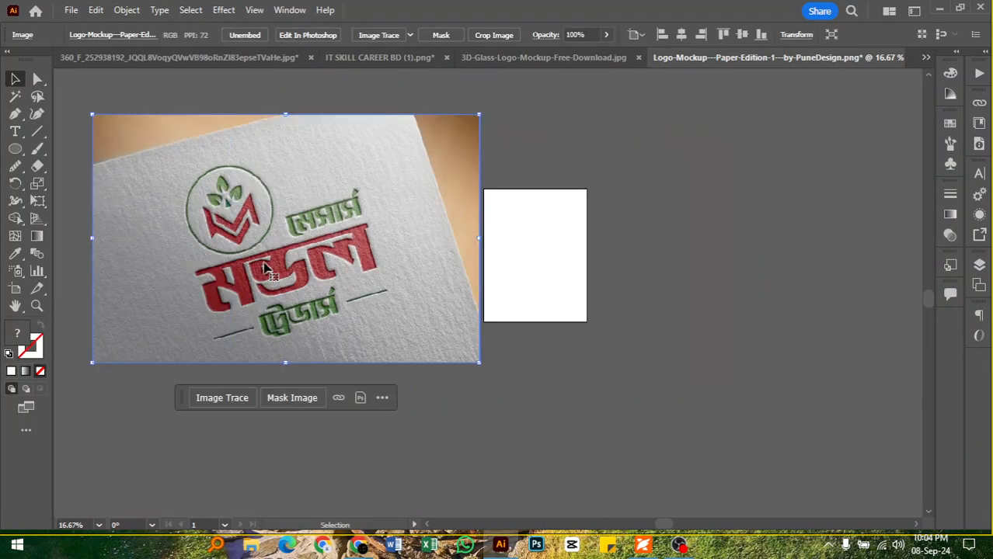
# Examine the logo on the glass wall in 3D-Glass-Logo-Mockup-Free-Download.jpg and return to the paper mockup document
pyautogui.click(502, 60)
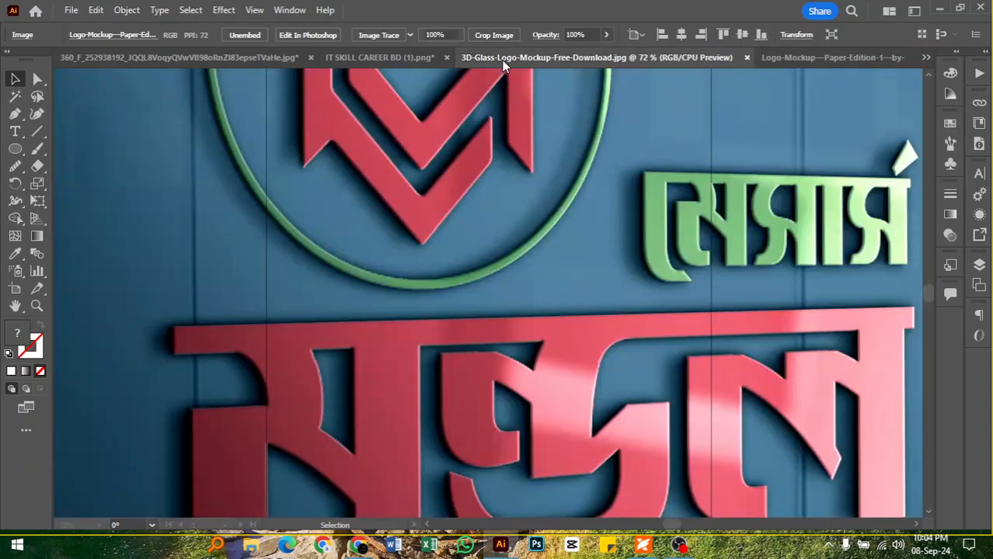
pyautogui.scroll(-3, 541, 256)
pyautogui.scroll(-2, 541, 257)
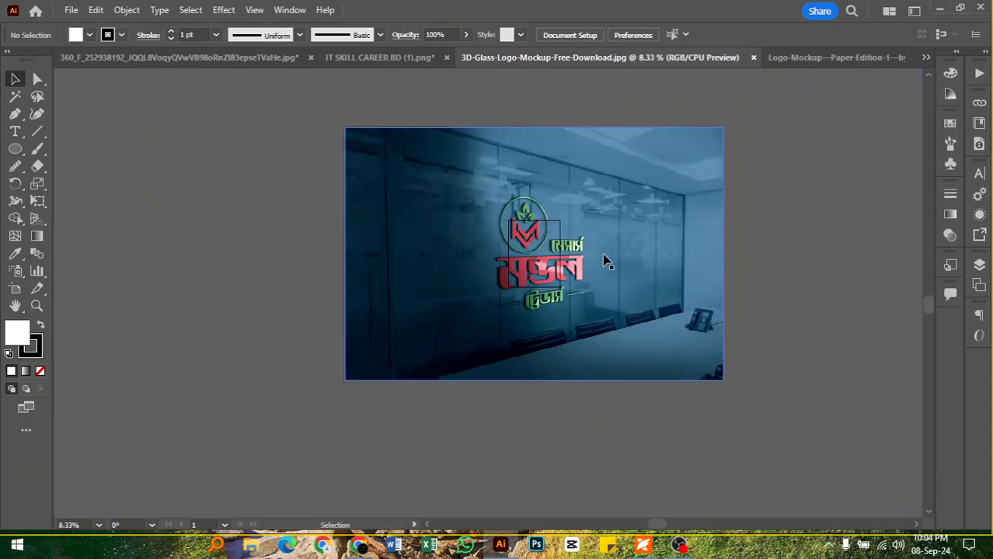
pyautogui.scroll(1, 564, 271)
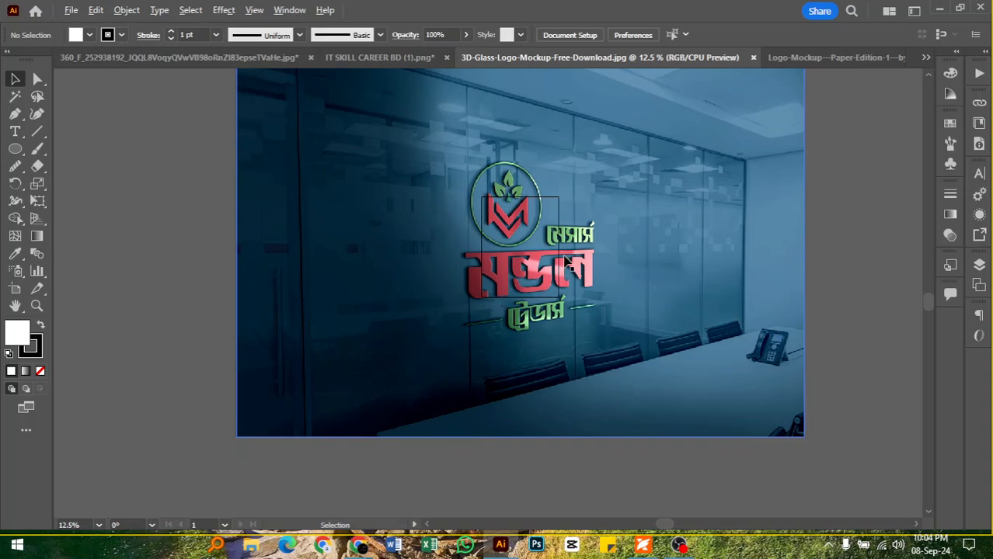
pyautogui.scroll(2, 564, 269)
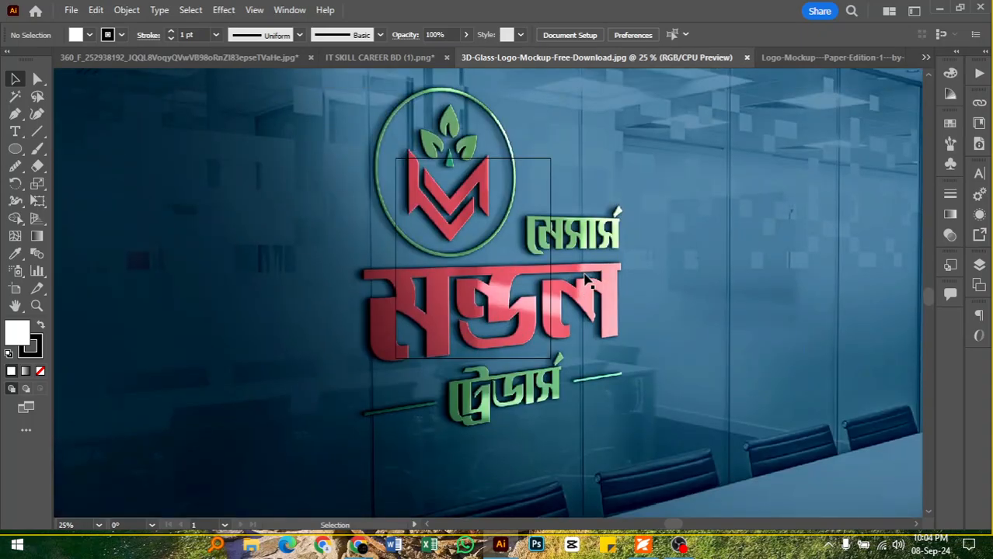
pyautogui.scroll(1, 587, 273)
pyautogui.click(829, 62)
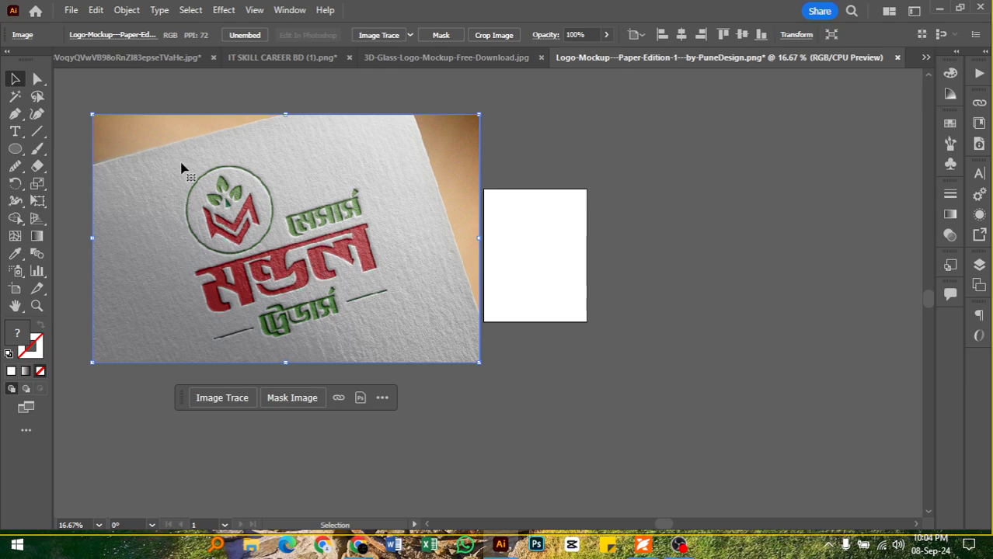
# Open the logo image Untold-Bangladesh-Logoo.png from the Downloads folder
pyautogui.click(72, 10)
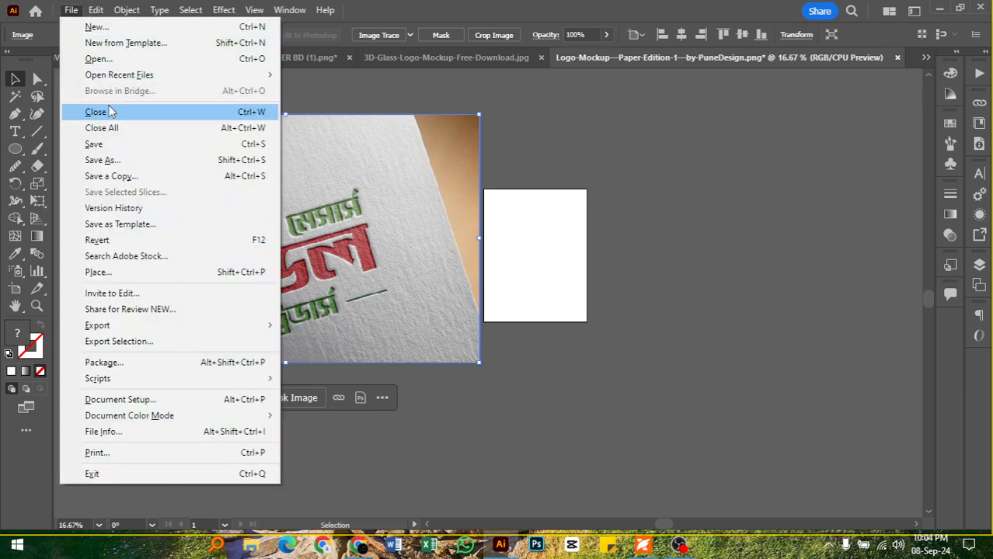
pyautogui.click(124, 60)
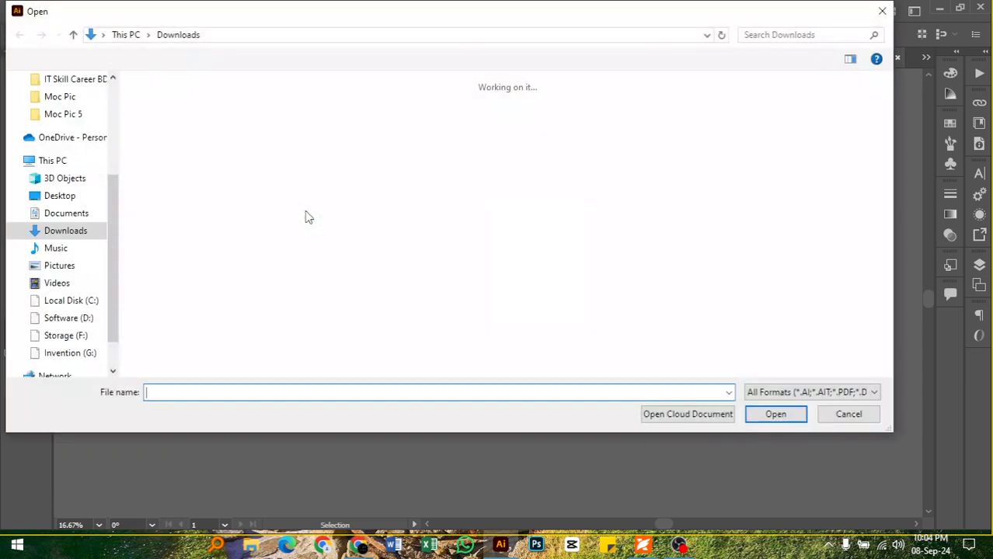
pyautogui.scroll(-10, 414, 268)
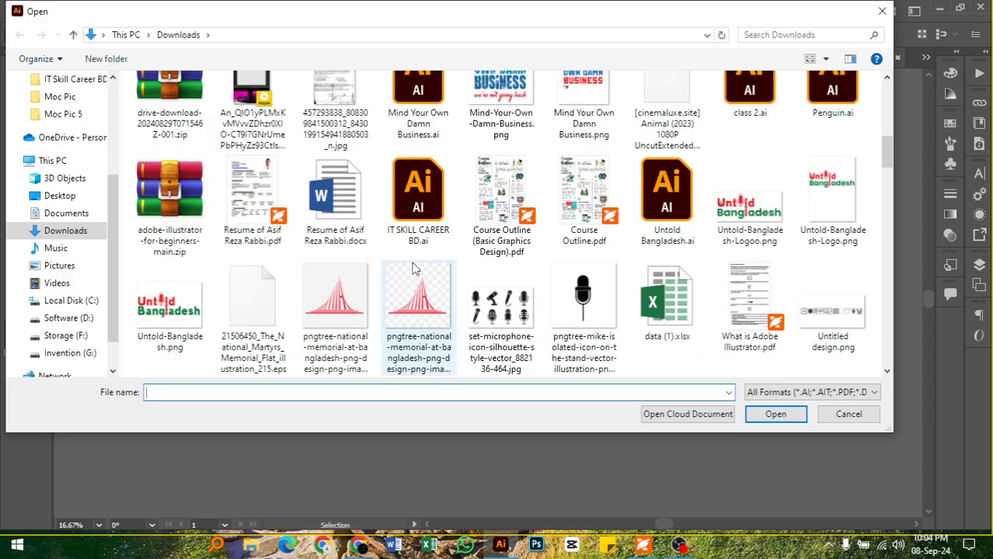
pyautogui.click(744, 215)
pyautogui.doubleClick(744, 215)
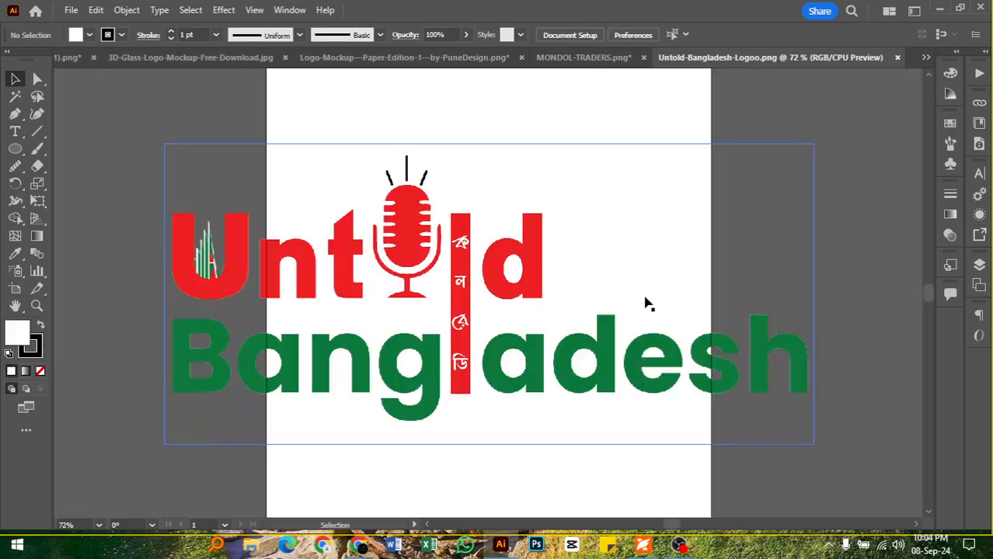
# Shift the Untold Bangladesh logo right and up, scale it to about half size and deselect it
pyautogui.moveTo(465, 311); pyautogui.dragTo(529, 289)
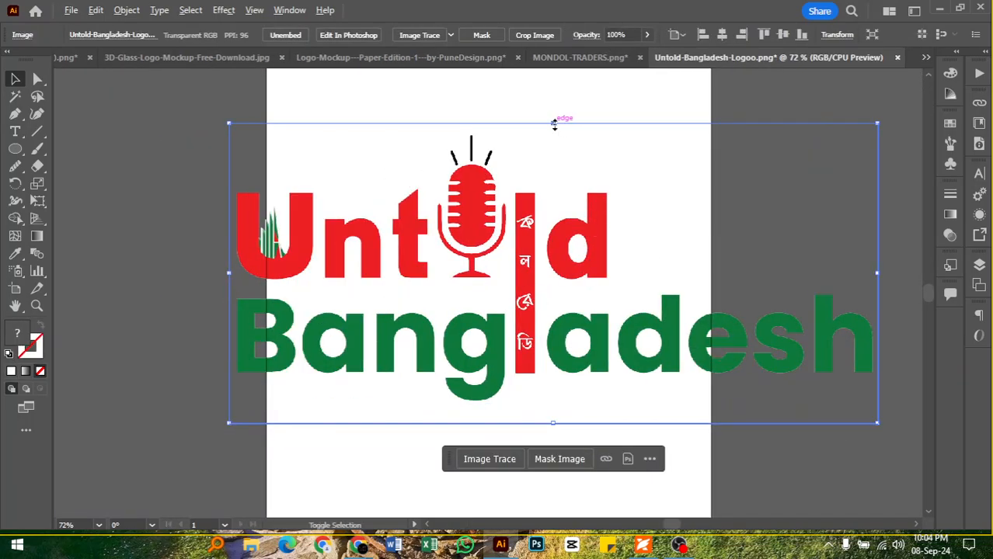
pyautogui.moveTo(553, 123); pyautogui.dragTo(544, 199)
pyautogui.click(723, 237)
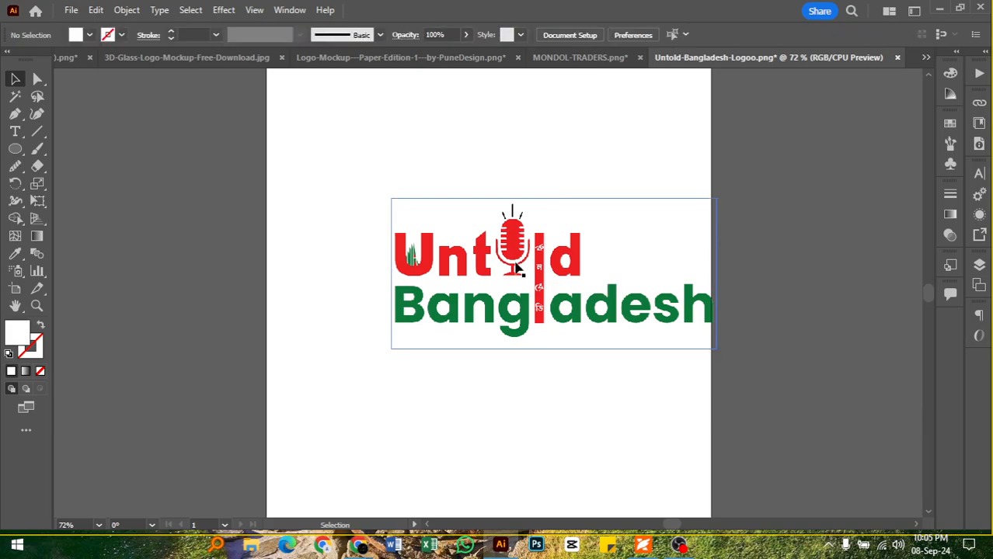
# Move the Untold Bangladesh logo up and left, enlarge it to nearly the artboard's width and deselect it
pyautogui.moveTo(506, 260)
pyautogui.mouseDown()
pyautogui.moveTo(426, 243)
pyautogui.moveTo(401, 223)
pyautogui.moveTo(407, 199)
pyautogui.mouseUp()
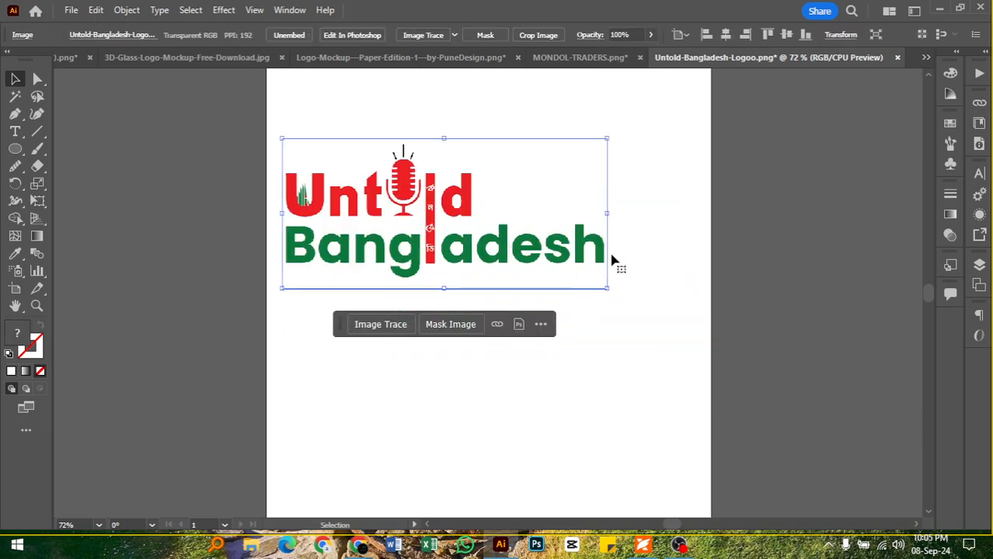
pyautogui.moveTo(608, 289); pyautogui.dragTo(694, 330)
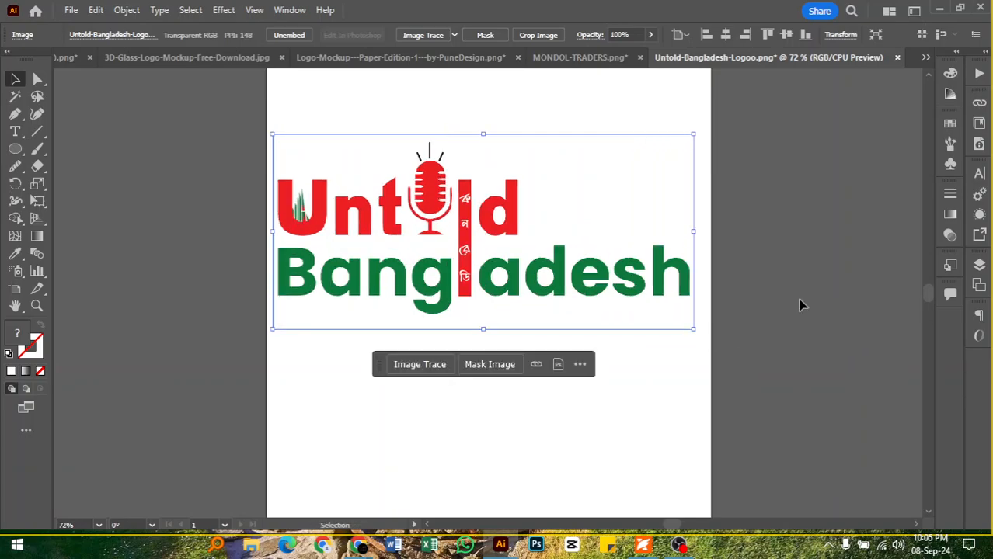
pyautogui.click(804, 299)
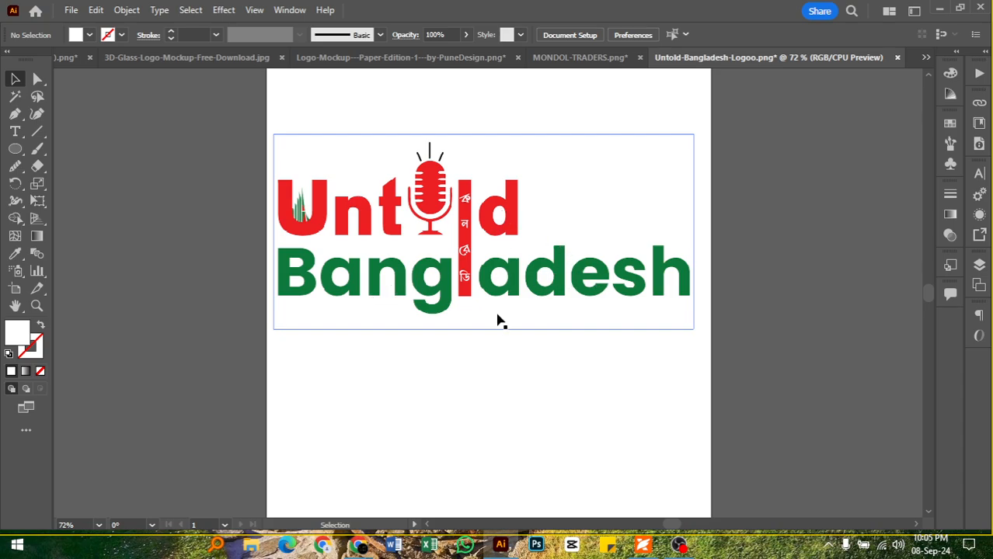
# Examine the green artwork inside the letter U and the vertical Bangla lettering of the Untold Bangladesh logo
pyautogui.click(302, 206)
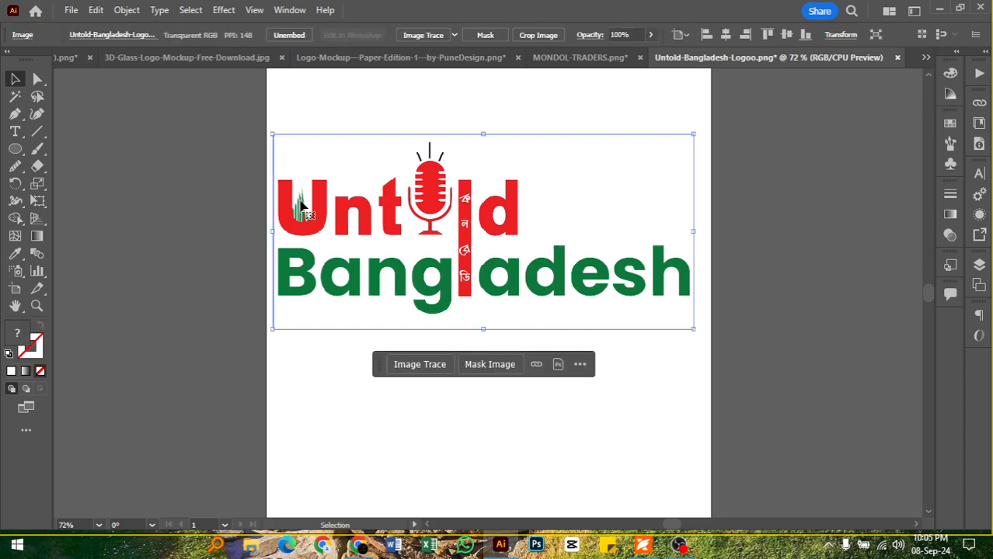
pyautogui.scroll(5, 301, 206)
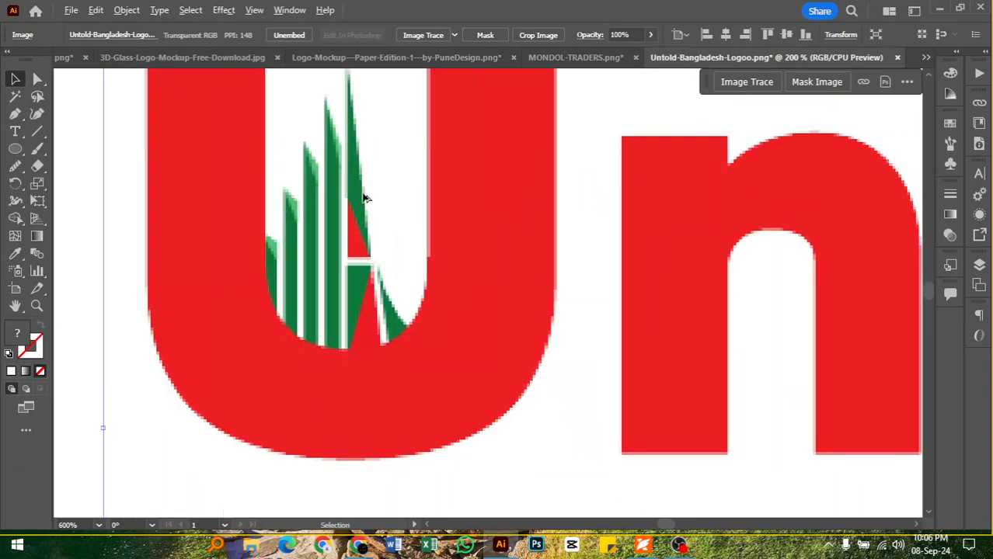
pyautogui.scroll(-5, 365, 199)
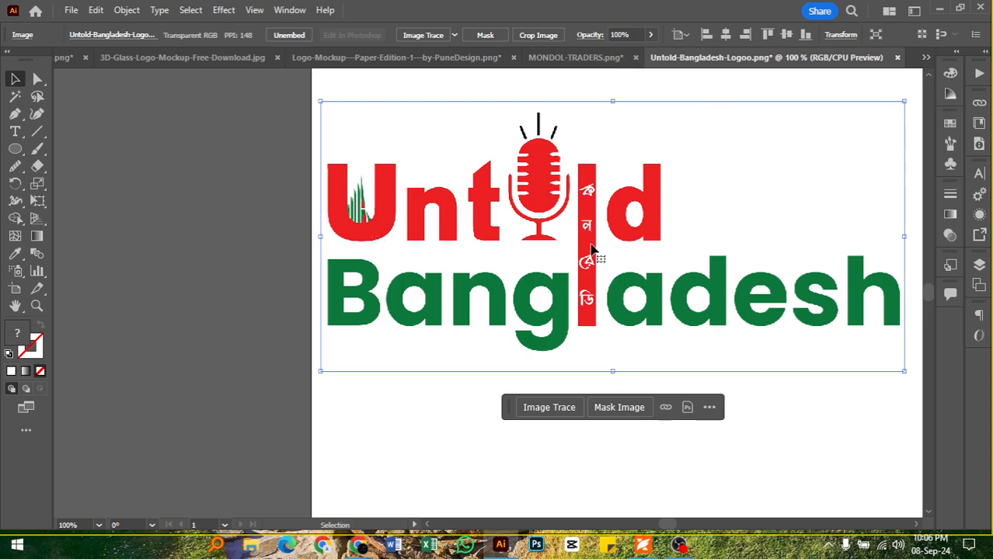
pyautogui.scroll(-2, 591, 249)
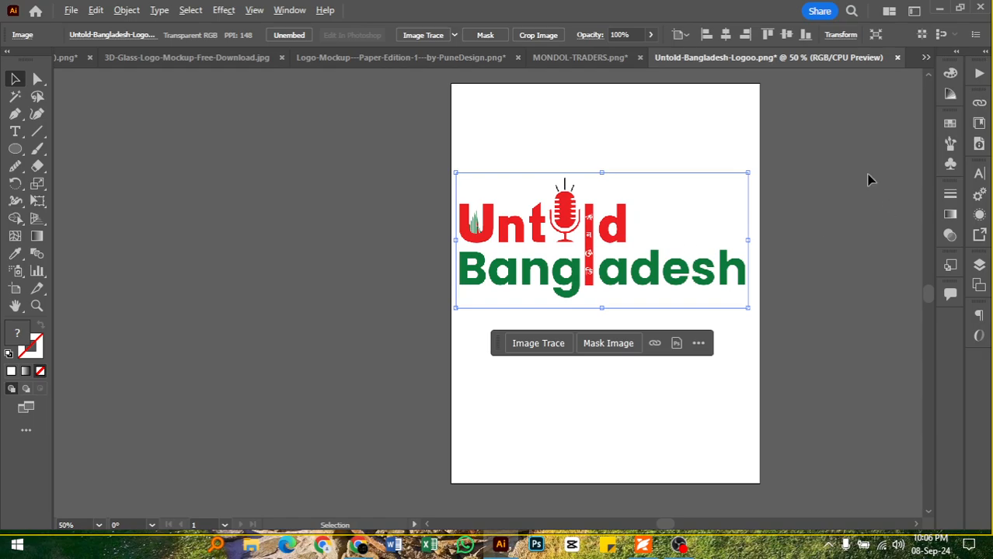
# Close the Logo-Mockup---Paper-Edition-1---by-PuneDesign.png and MONDOL-TRADERS.png documents without saving
pyautogui.click(603, 57)
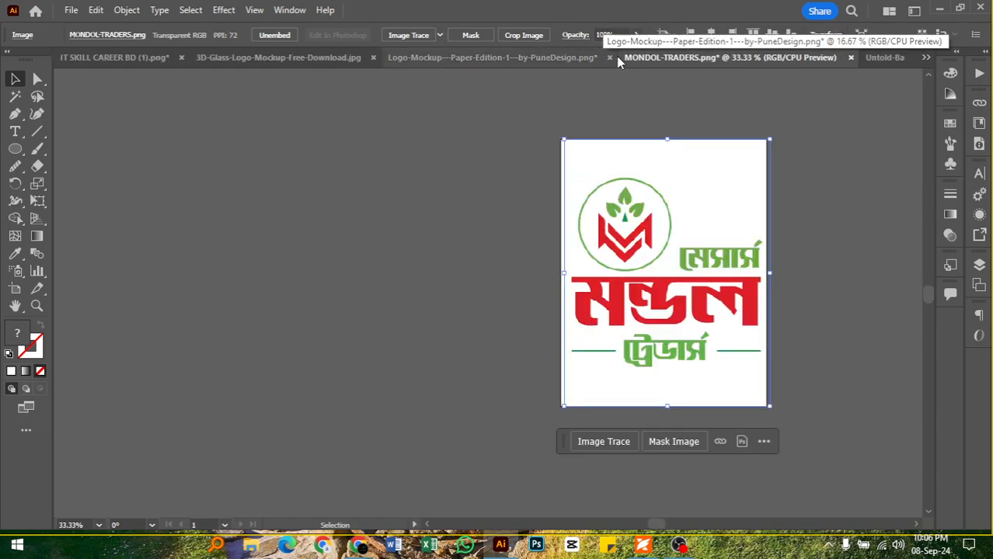
pyautogui.click(611, 57)
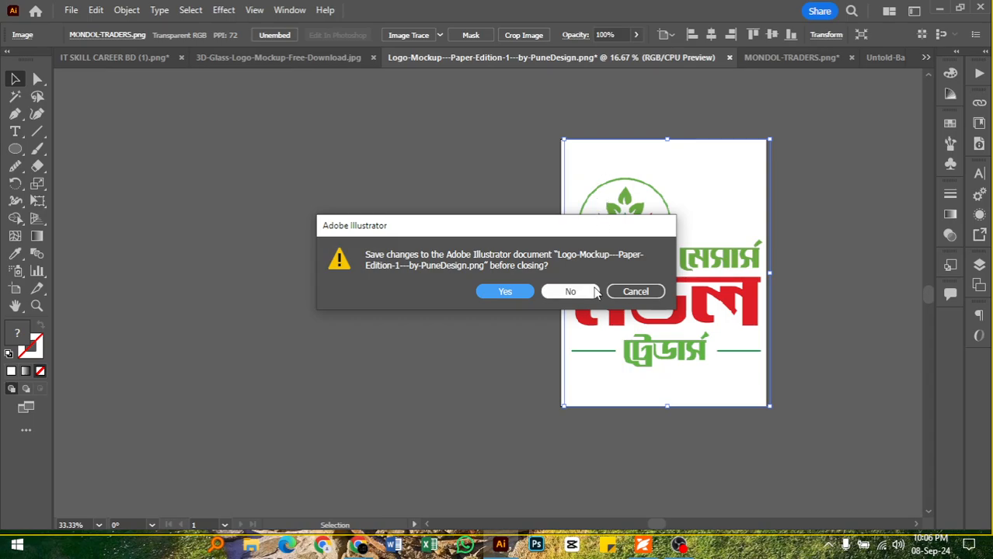
pyautogui.click(594, 291)
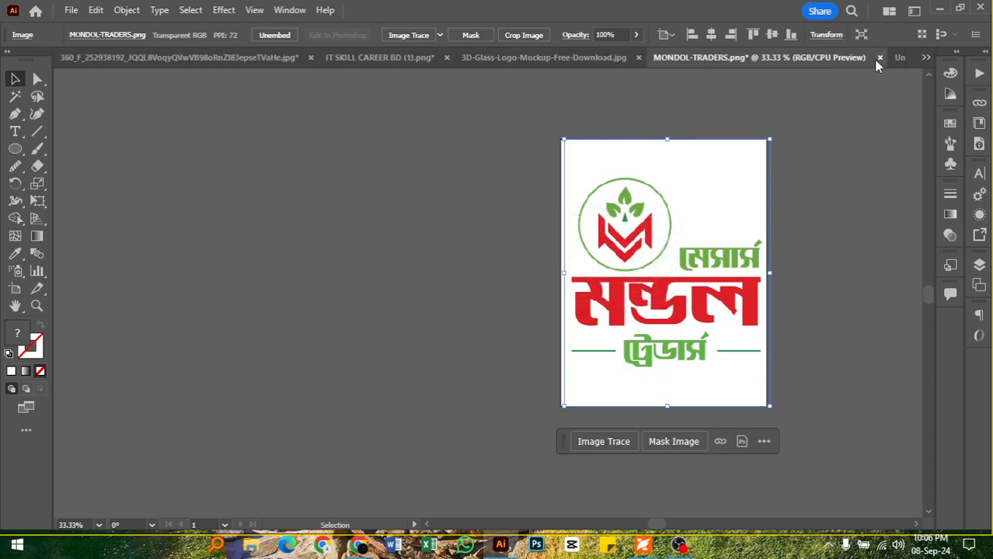
pyautogui.click(879, 58)
pyautogui.click(584, 296)
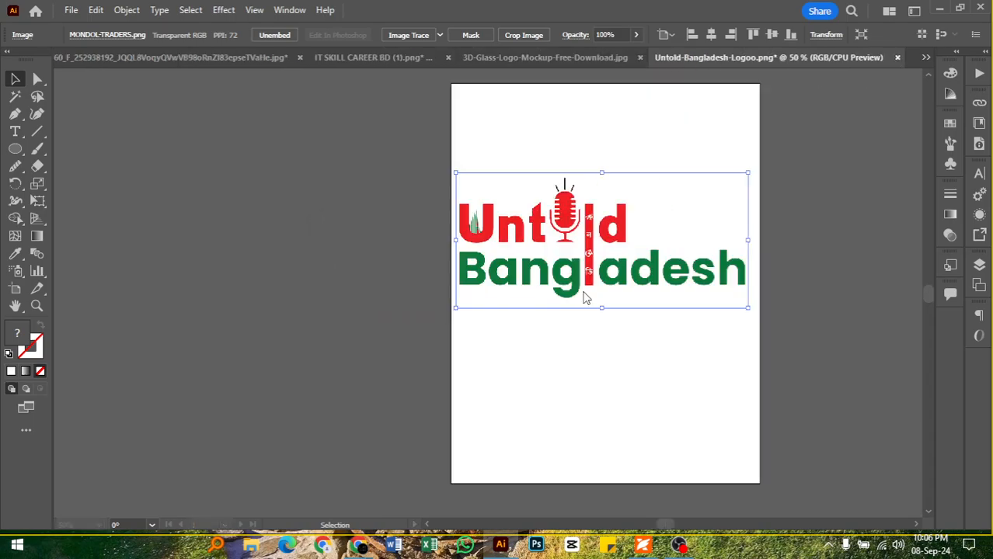
# Close Untold-Bangladesh-Logoo.png without saving and close 3D-Glass-Logo-Mockup-Free-Download.jpg
pyautogui.click(897, 57)
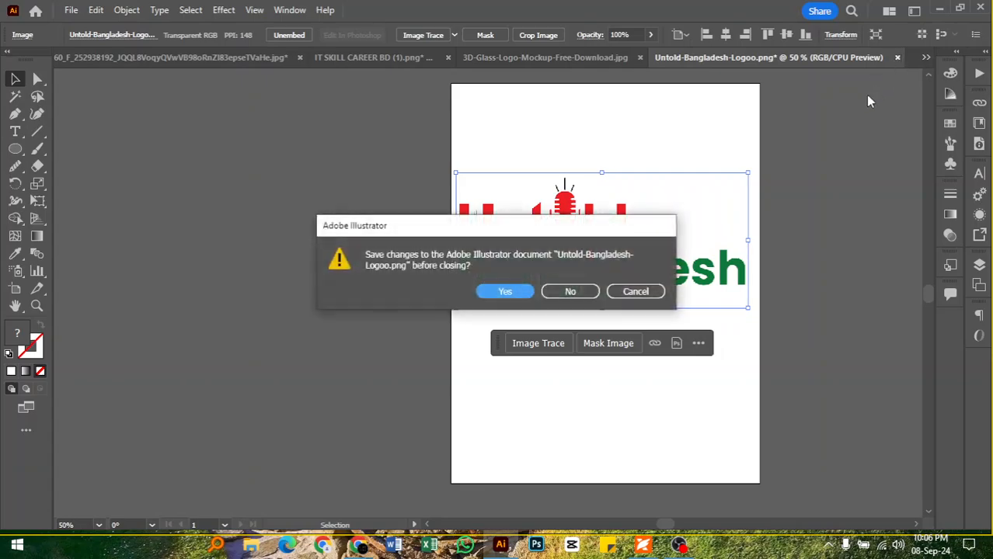
pyautogui.click(570, 292)
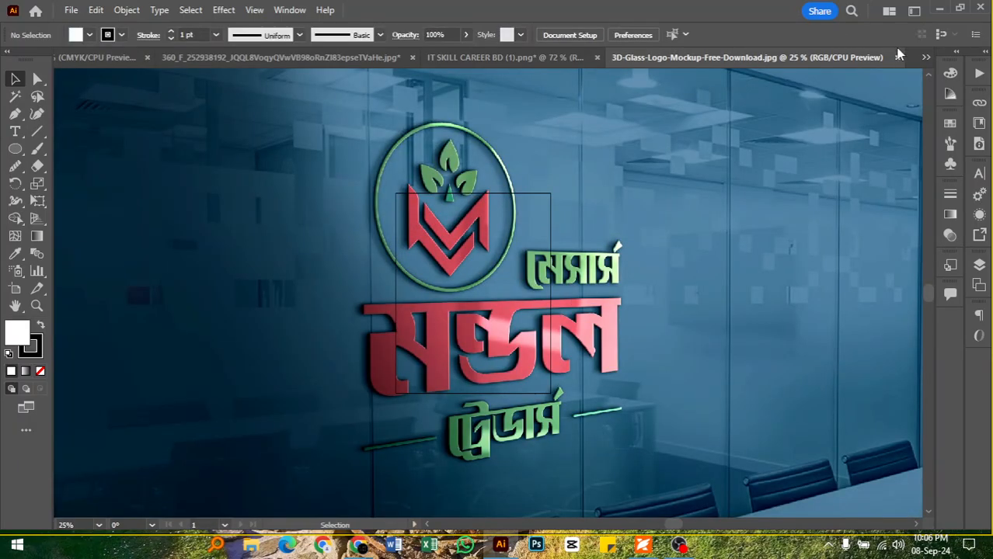
pyautogui.click(899, 56)
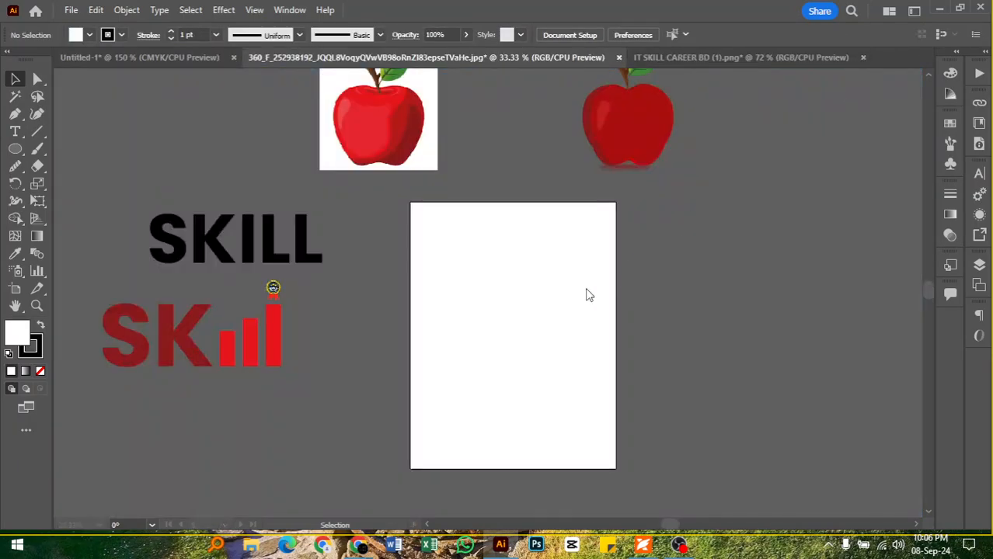
# Close the IT SKILL CAREER BD (1).png document without saving
pyautogui.click(656, 58)
pyautogui.click(862, 57)
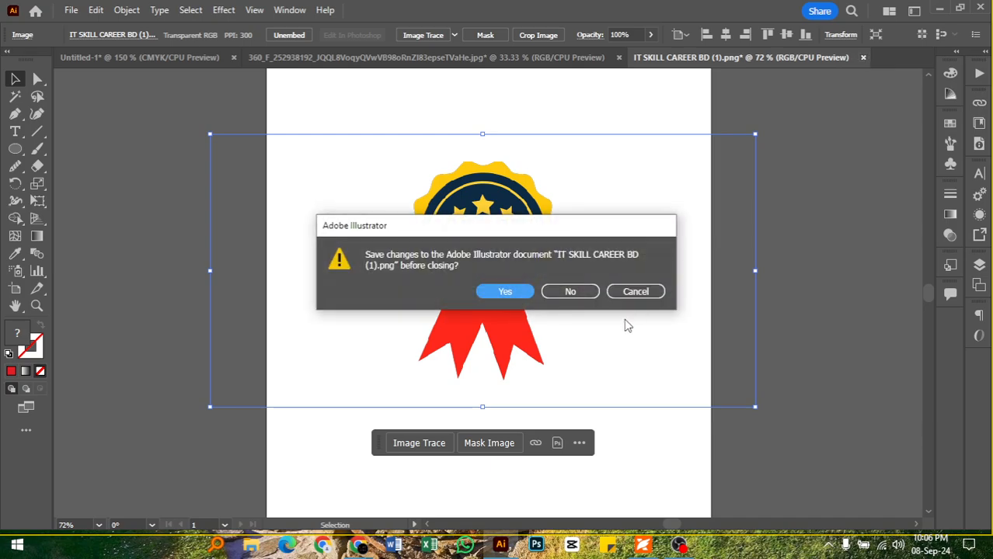
pyautogui.click(580, 294)
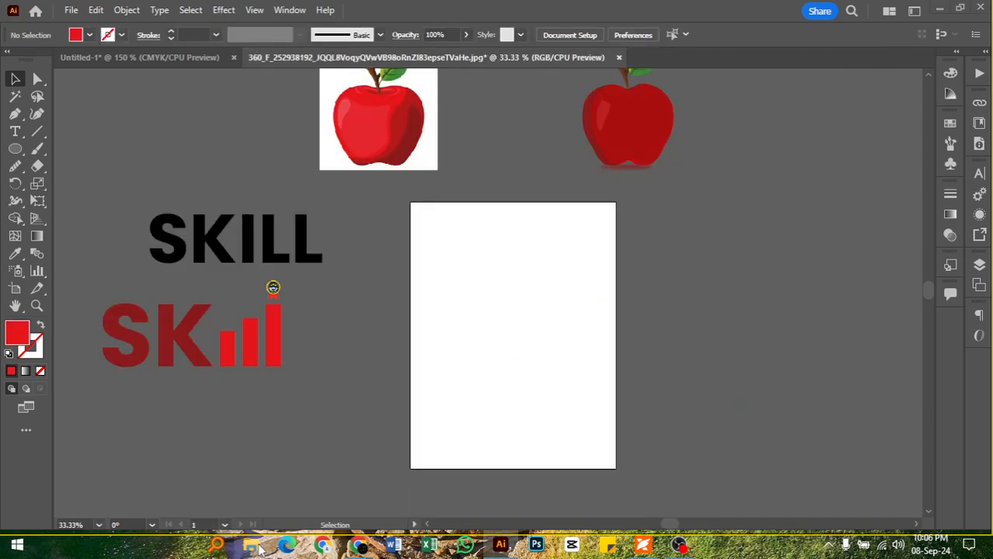
# Switch to File Explorer and open the Invention (G:) drive
pyautogui.click(252, 547)
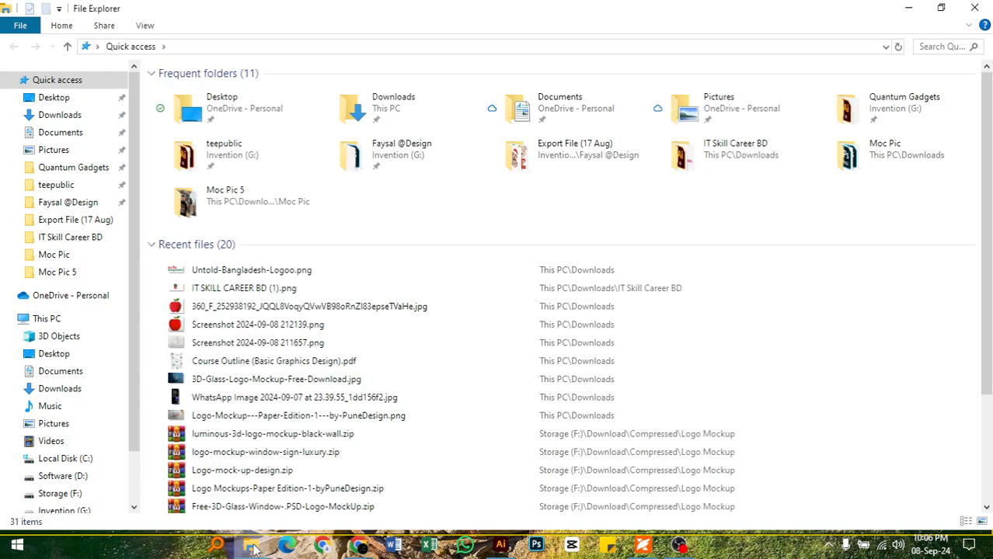
pyautogui.scroll(-1, 78, 420)
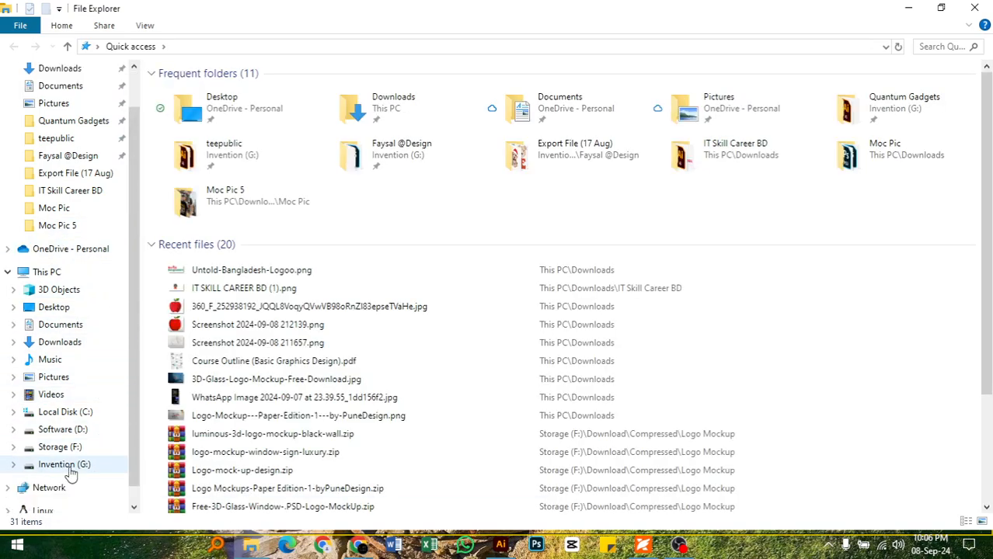
pyautogui.click(70, 448)
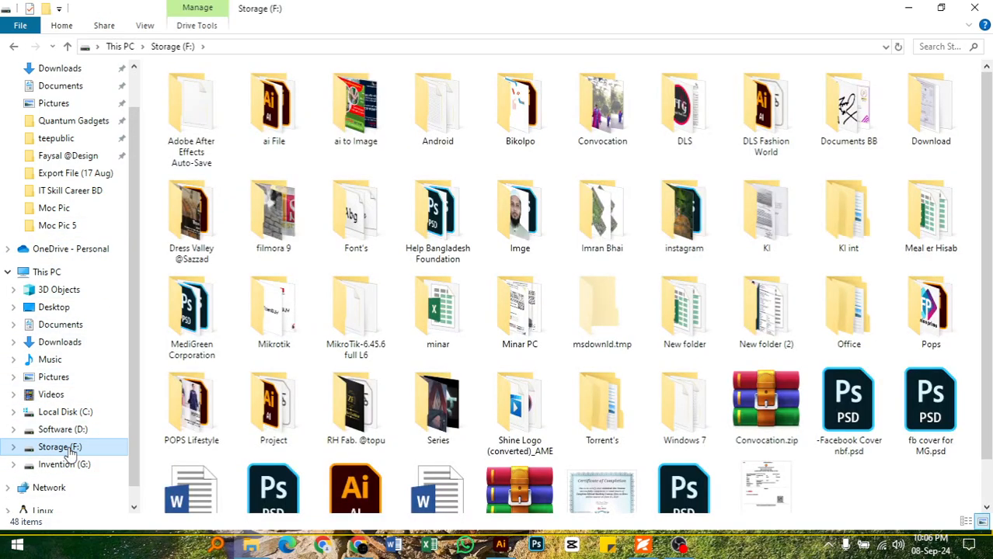
pyautogui.click(66, 431)
pyautogui.click(70, 466)
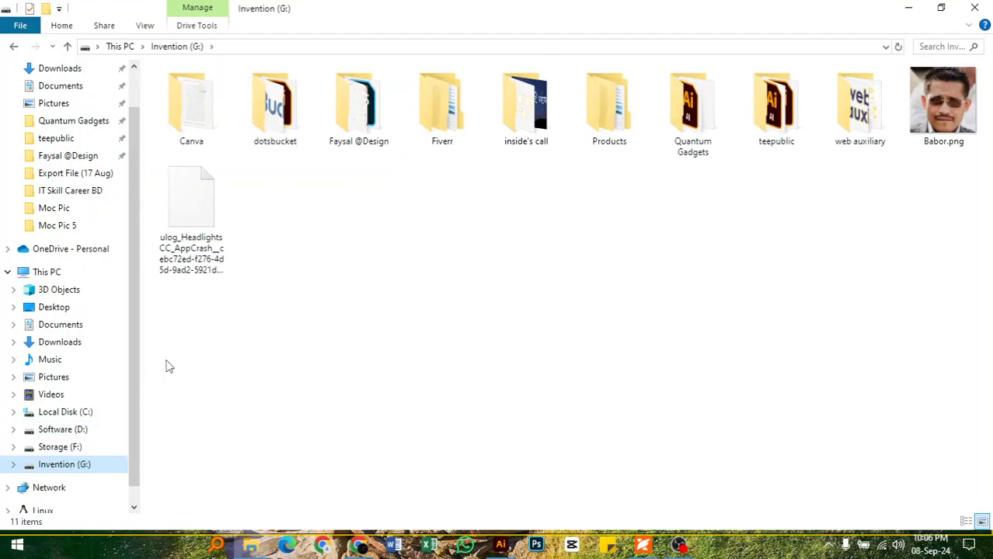
# Look through the dotsbucket folder for an example logo and return to the Invention (G:) drive
pyautogui.click(287, 131)
pyautogui.doubleClick(288, 130)
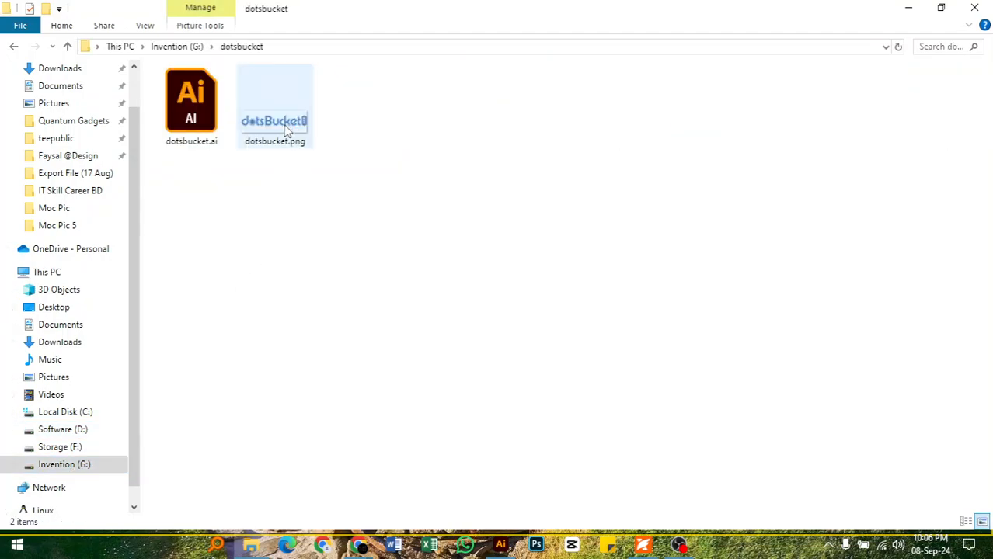
pyautogui.press('BackSpace')
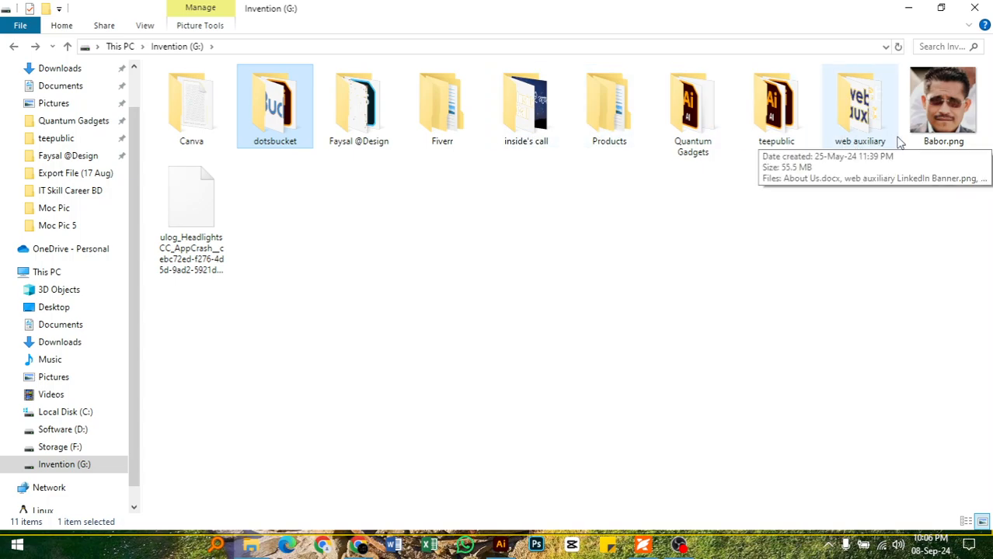
# Place inside's-call-icon.png from the inside's call folder onto the artboard of the apple and SKILL document in Illustrator
pyautogui.doubleClick(545, 99)
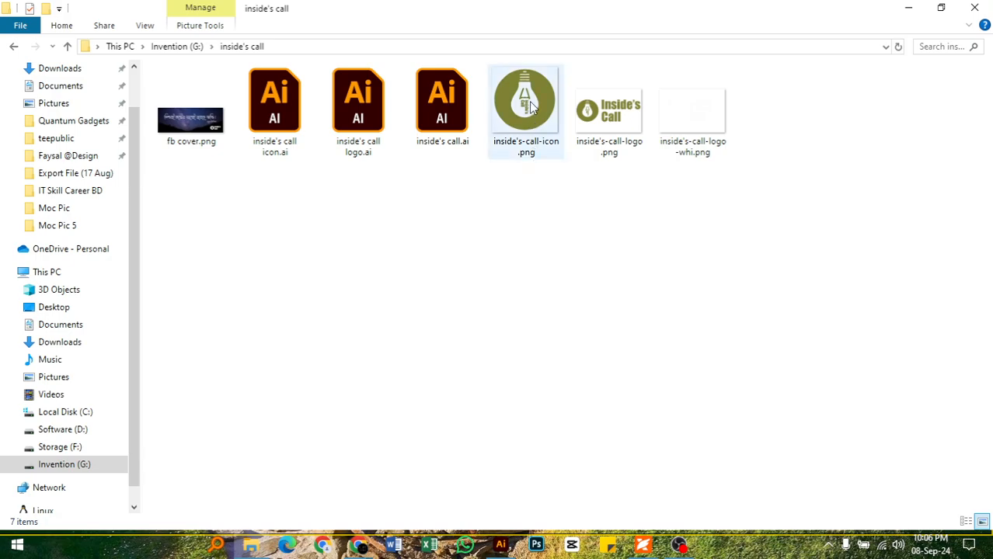
pyautogui.click(530, 102)
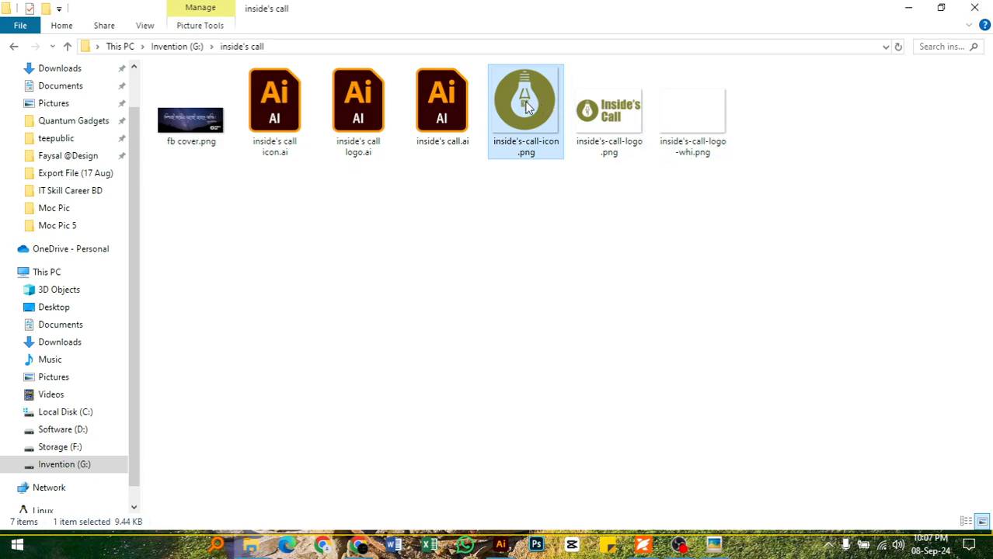
pyautogui.moveTo(526, 107); pyautogui.dragTo(536, 381)
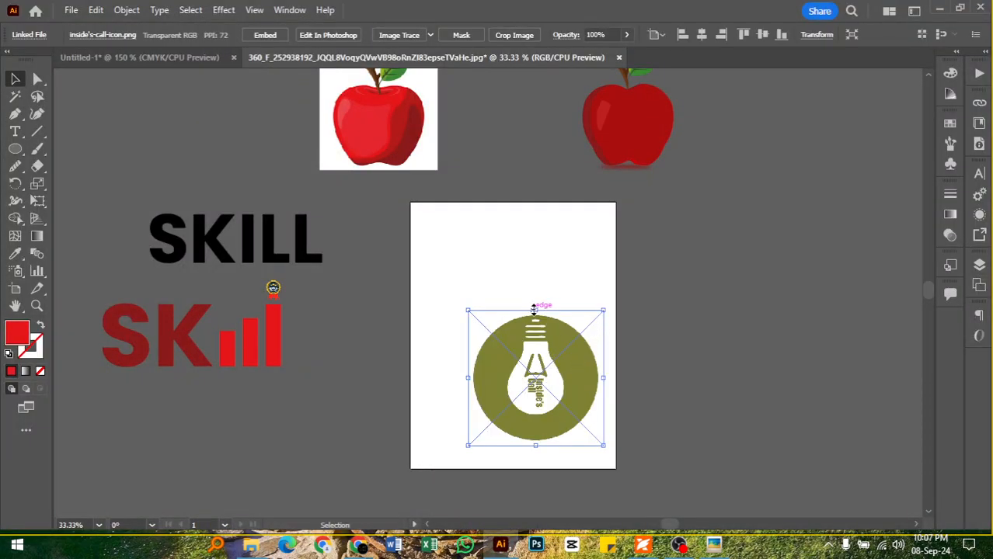
# Scale the Inside's Call bulb icon to nearly the artboard's width, centre it on the artboard and deselect it
pyautogui.moveTo(535, 309)
pyautogui.mouseDown()
pyautogui.moveTo(536, 151)
pyautogui.moveTo(521, 153)
pyautogui.mouseUp()
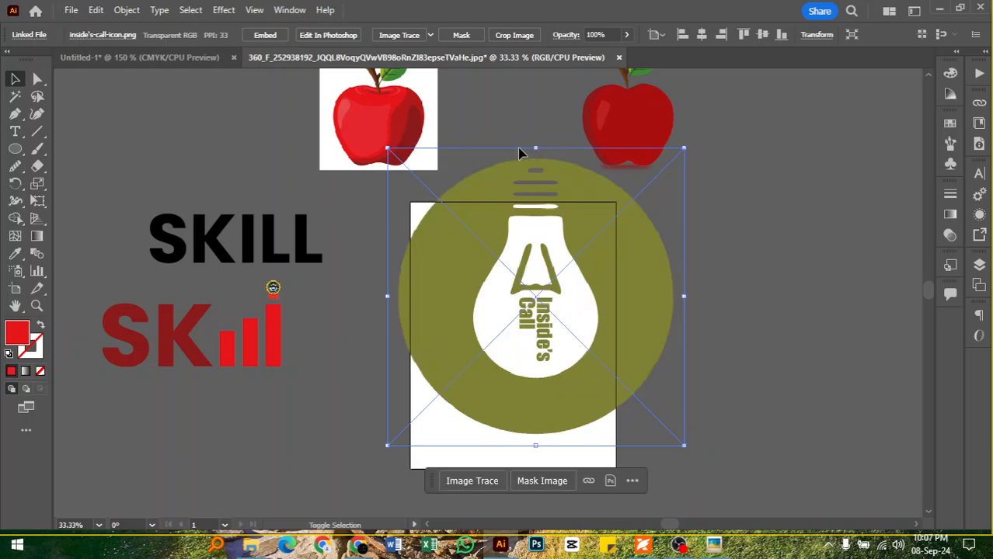
pyautogui.click(772, 357)
pyautogui.moveTo(587, 306); pyautogui.dragTo(800, 334)
pyautogui.moveTo(714, 326); pyautogui.dragTo(444, 253)
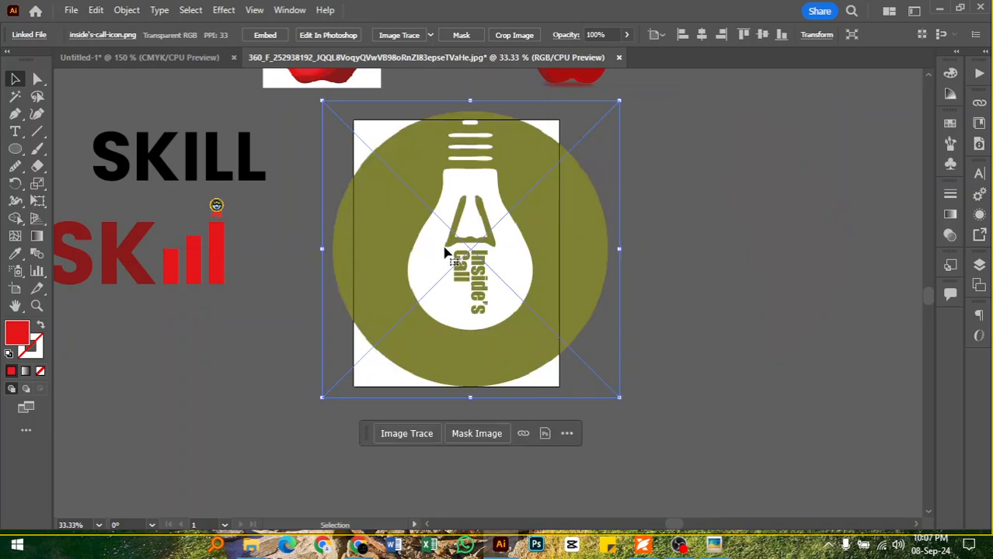
pyautogui.moveTo(470, 100); pyautogui.dragTo(463, 149)
pyautogui.click(682, 248)
pyautogui.moveTo(494, 258); pyautogui.dragTo(464, 261)
pyautogui.click(653, 250)
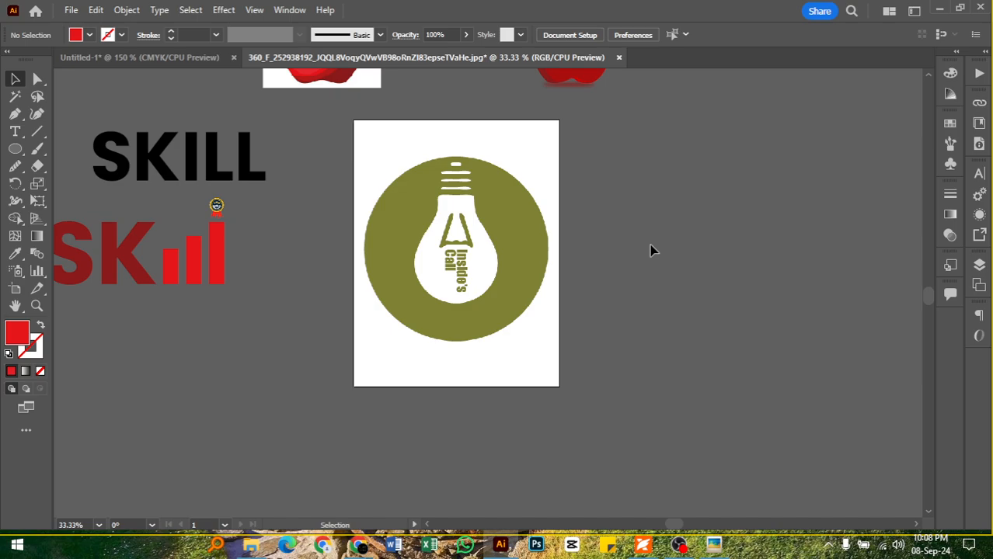
pyautogui.click(507, 285)
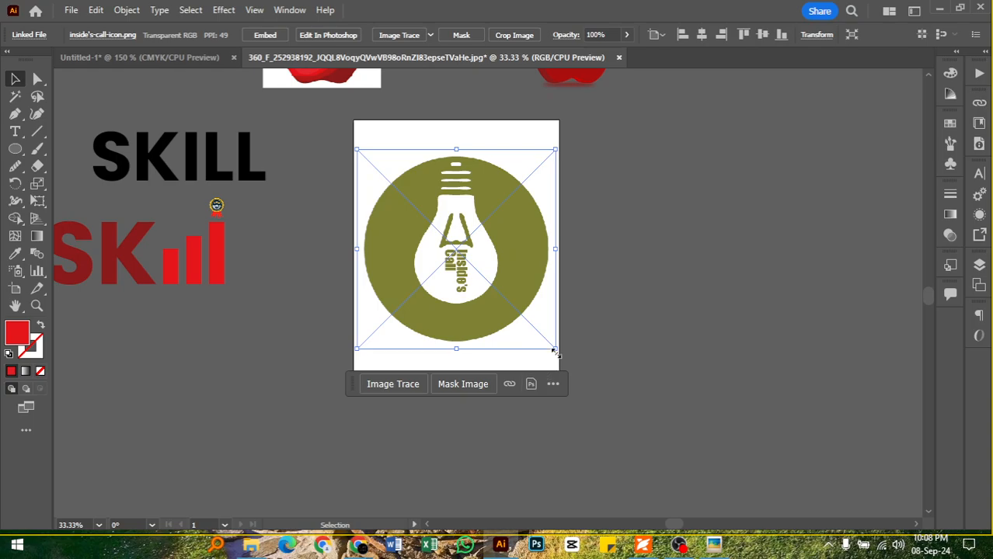
pyautogui.click(622, 352)
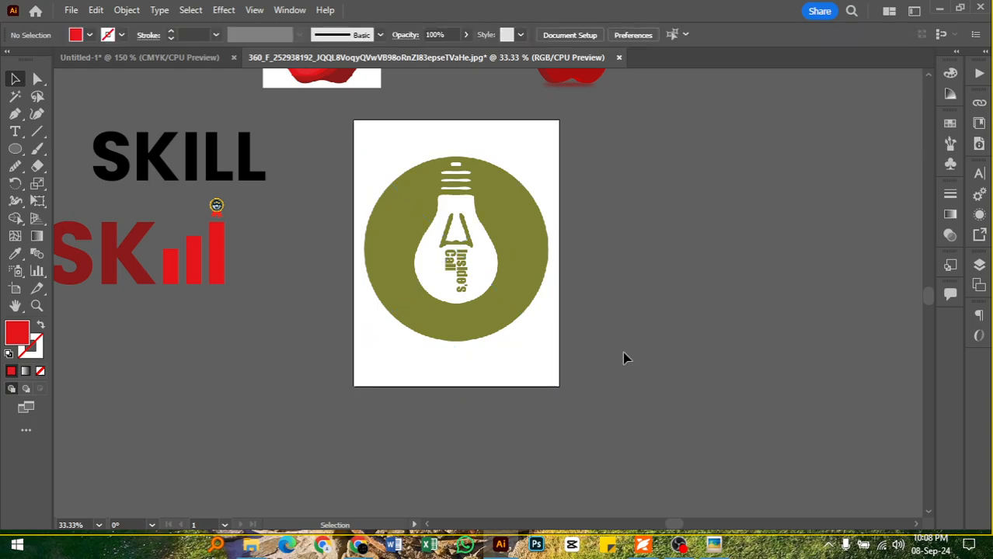
pyautogui.click(515, 278)
pyautogui.click(683, 317)
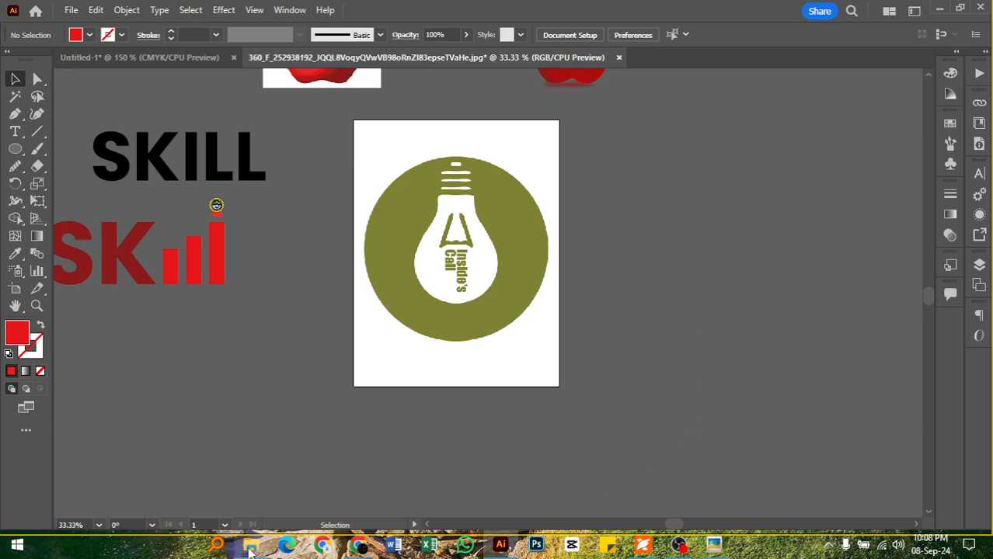
# Switch to File Explorer, check the Products folder on the Invention (G:) drive and return to the drive's root
pyautogui.click(249, 548)
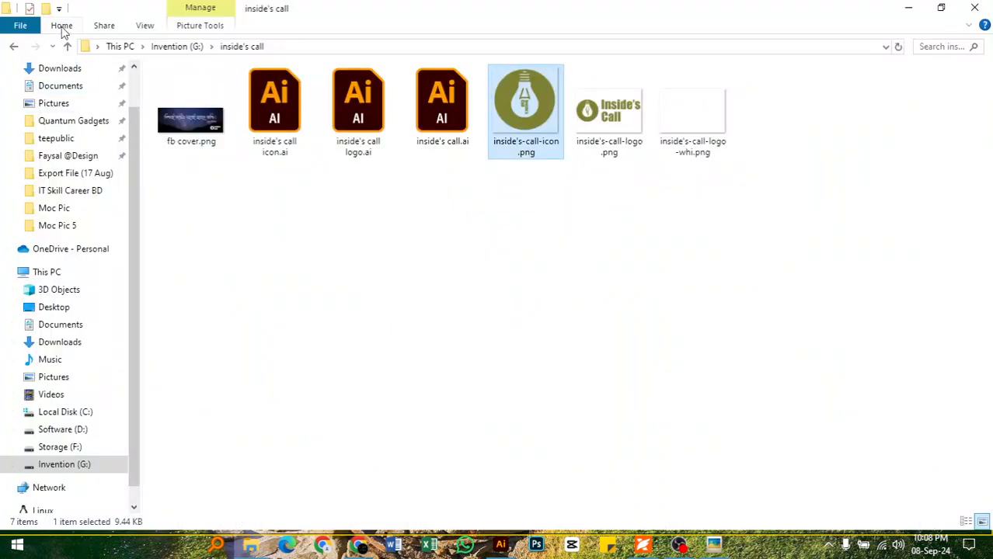
pyautogui.click(12, 49)
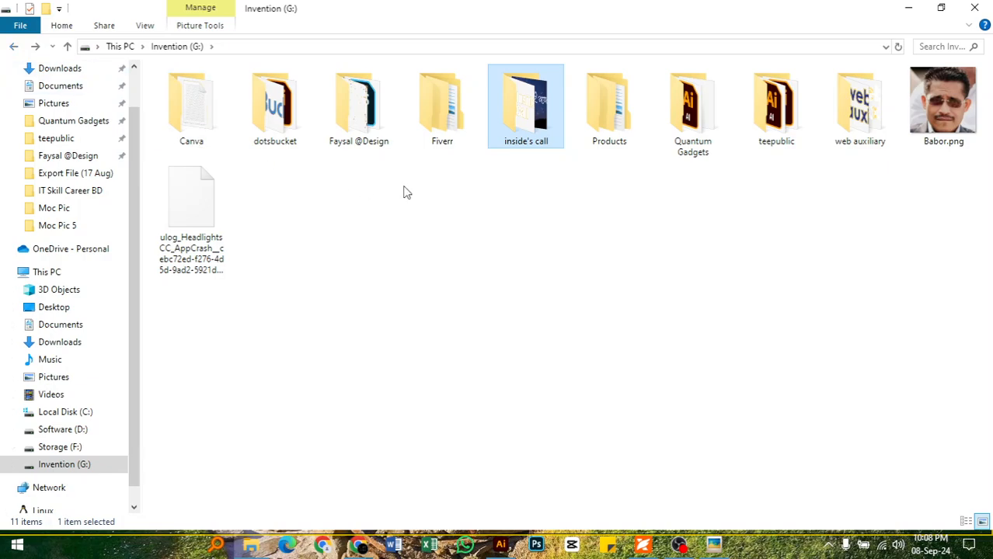
pyautogui.doubleClick(630, 136)
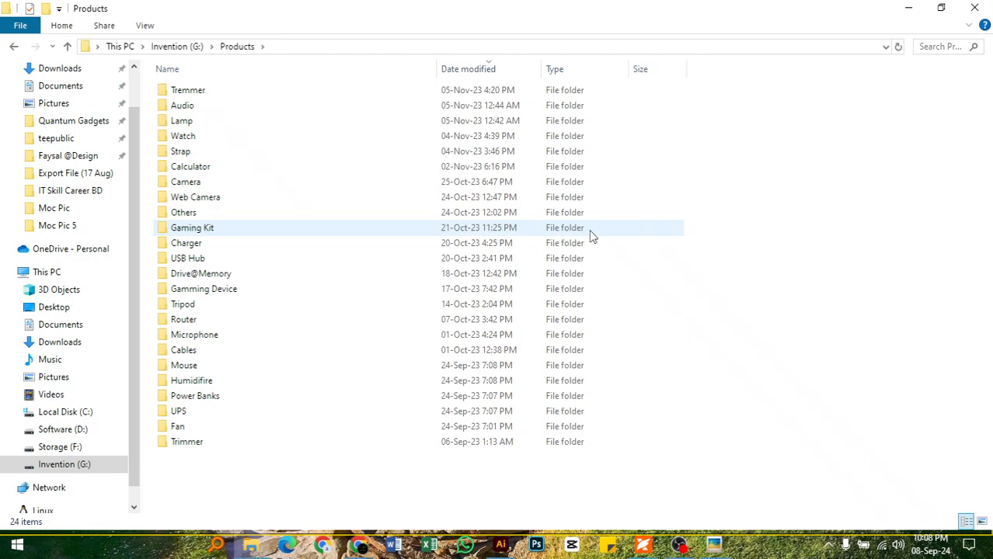
pyautogui.hotkey('alt', 'Left')
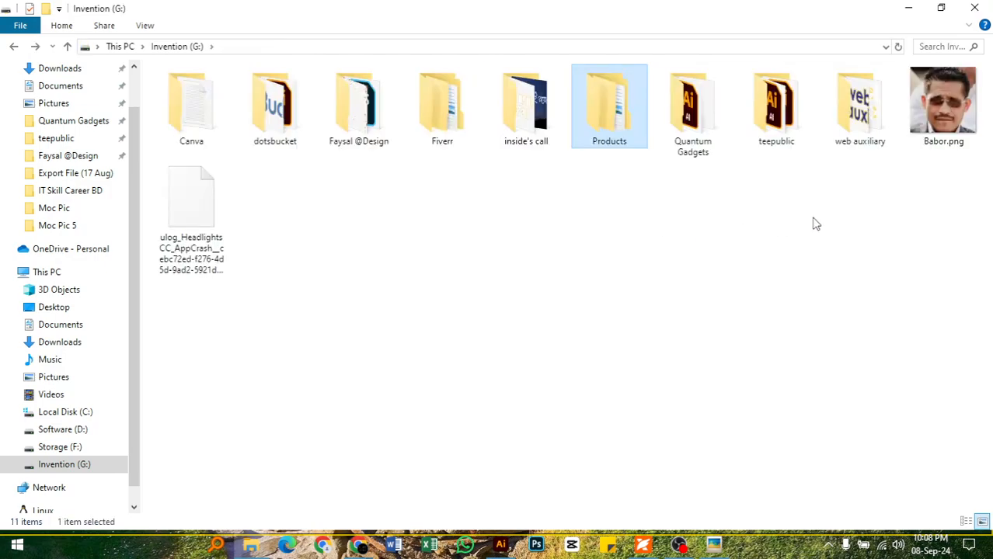
# Look through the Quantum Gadgets, teepublic, web auxiliary and Canva folders on the Invention (G:) drive for example logos
pyautogui.doubleClick(703, 136)
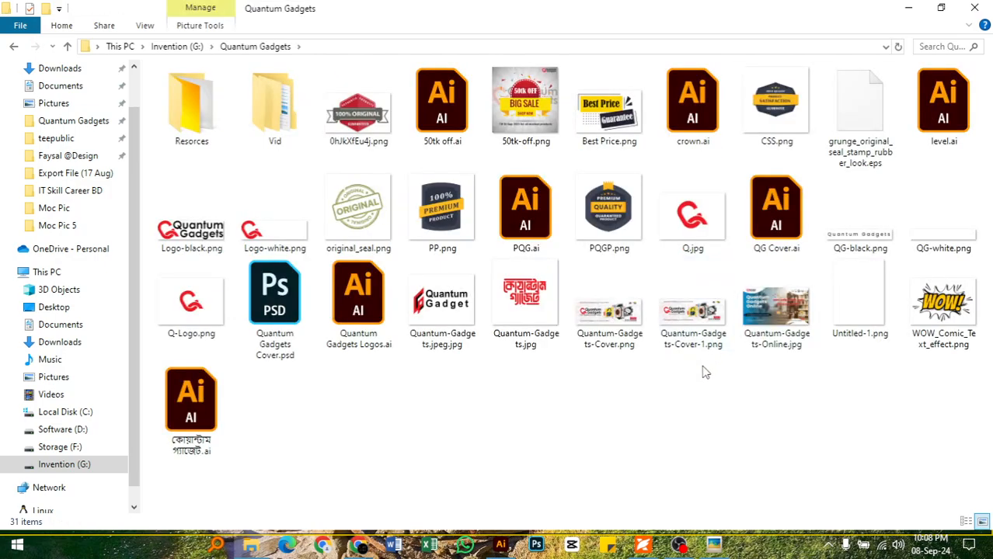
pyautogui.hotkey('alt', 'Left')
pyautogui.doubleClick(779, 134)
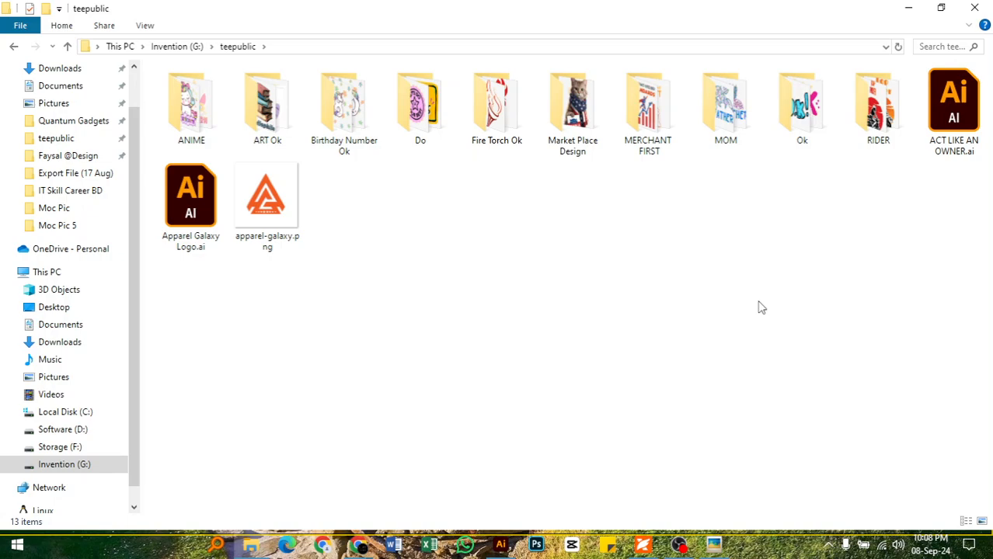
pyautogui.hotkey('alt', 'Left')
pyautogui.doubleClick(862, 137)
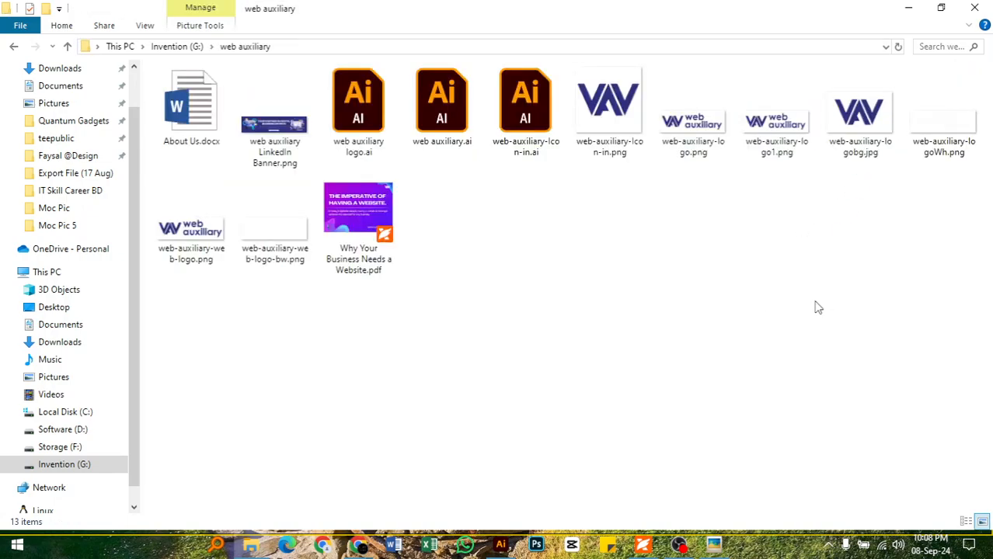
pyautogui.hotkey('alt', 'Left')
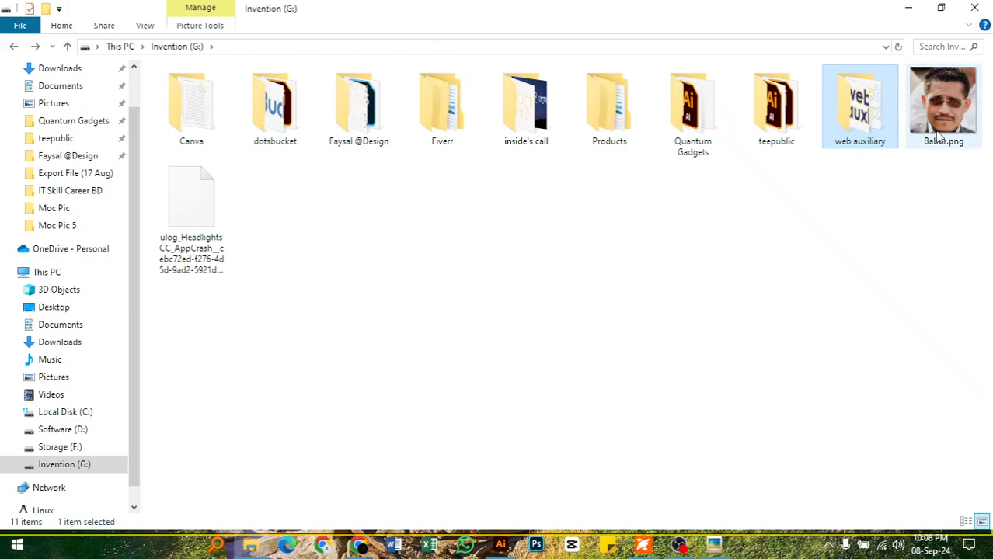
pyautogui.doubleClick(206, 116)
pyautogui.hotkey('alt', 'Left')
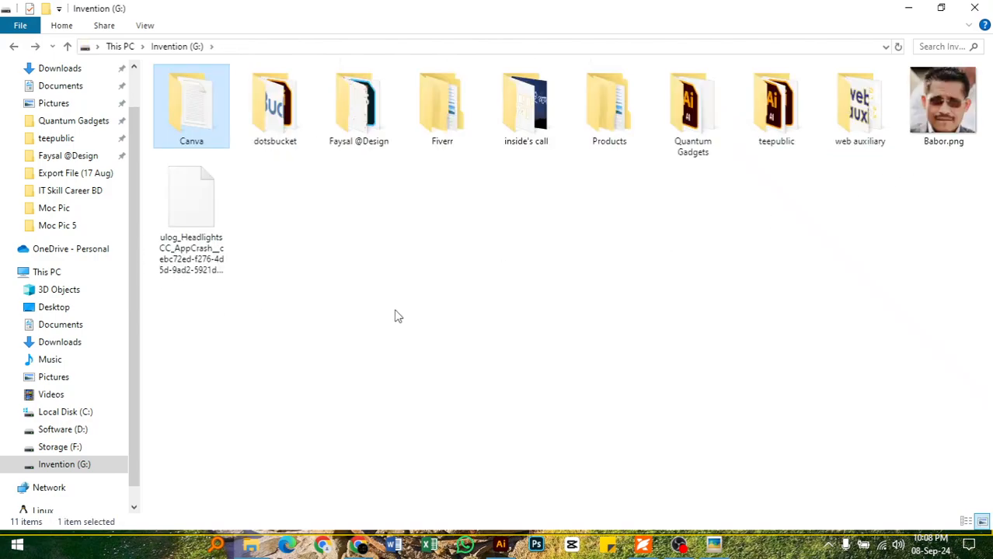
# Check the Software (D:) and Storage (F:) drives for example designs and switch back to Illustrator
pyautogui.hotkey('alt', 'Left')
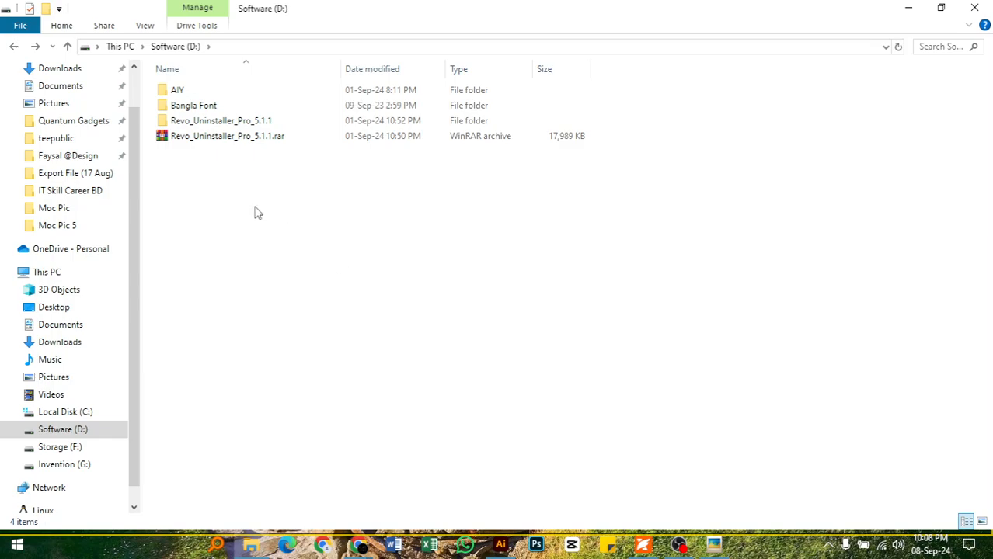
pyautogui.click(14, 49)
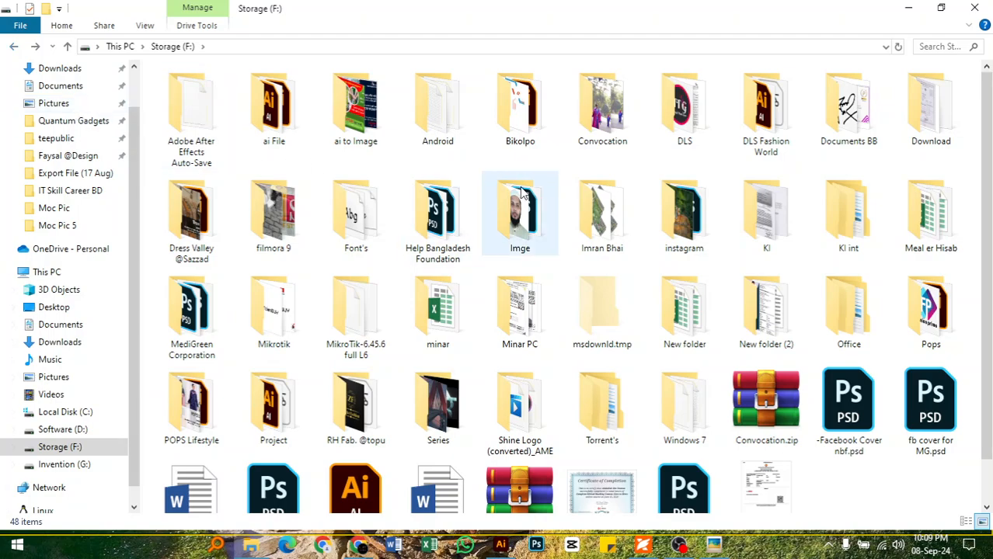
pyautogui.moveTo(528, 206)
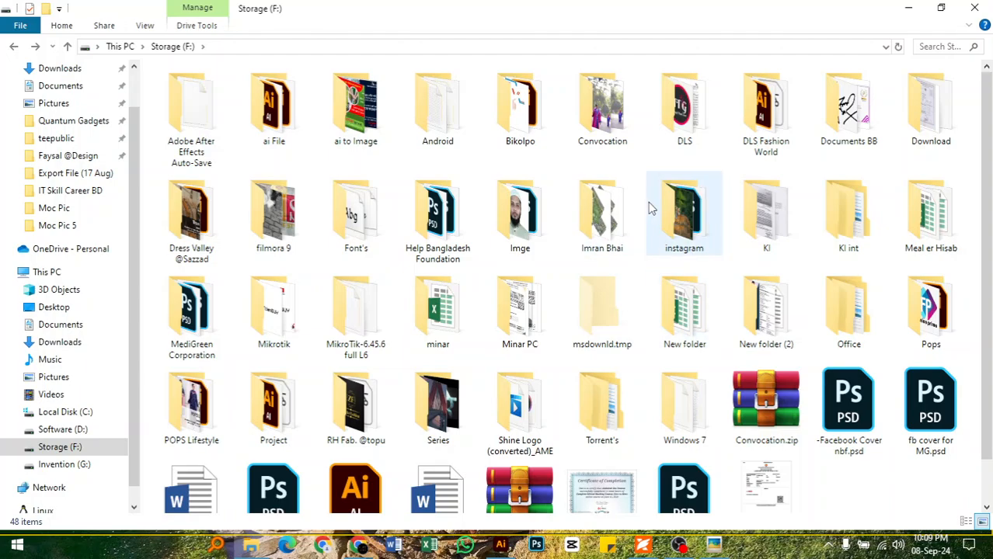
pyautogui.click(909, 8)
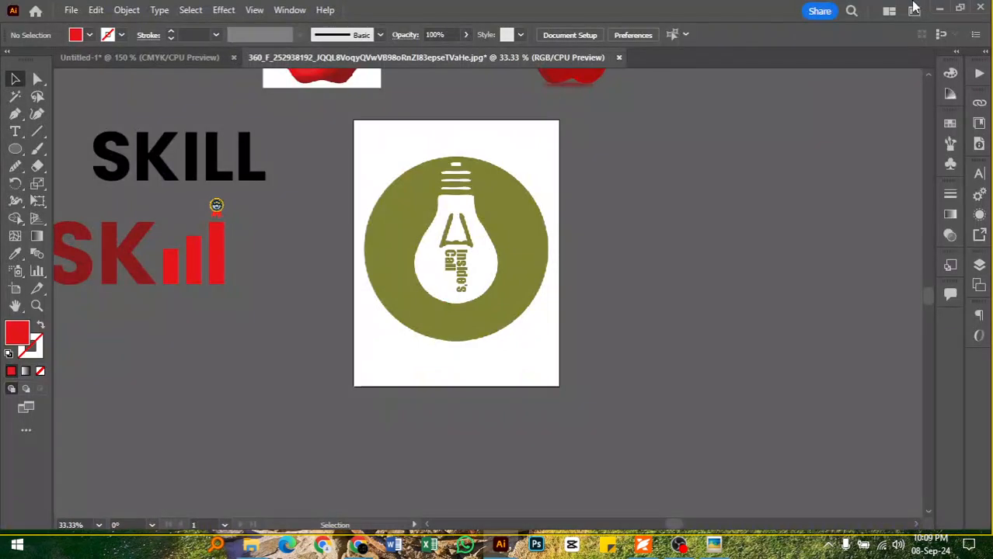
# Move the Inside's Call bulb icon off the artboard onto the empty canvas to its right and deselect it
pyautogui.click(466, 329)
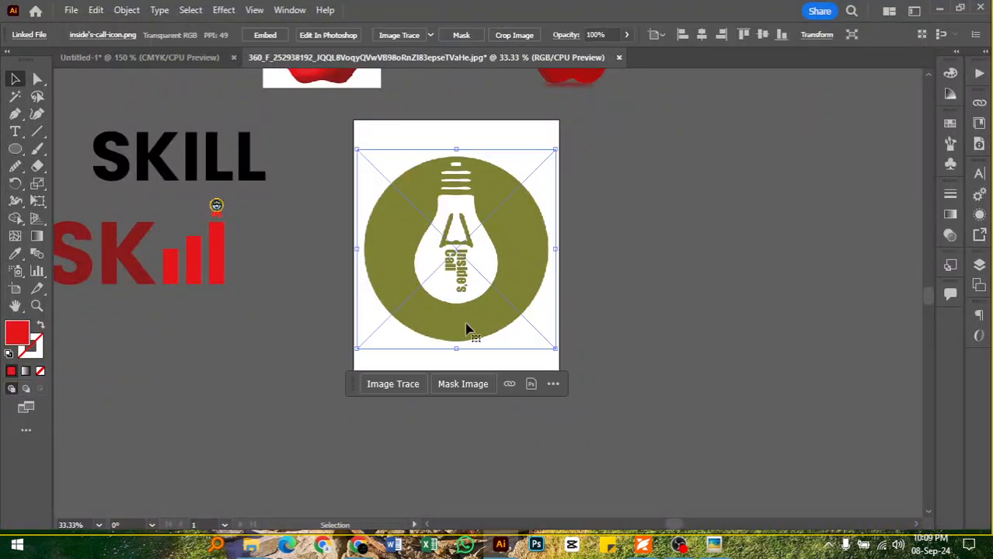
pyautogui.moveTo(466, 329); pyautogui.dragTo(798, 310)
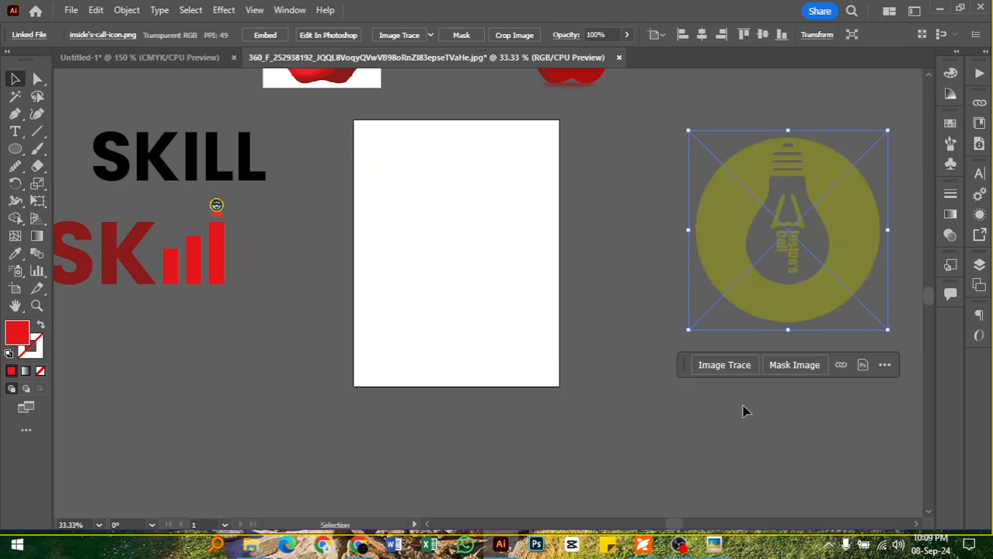
pyautogui.click(742, 411)
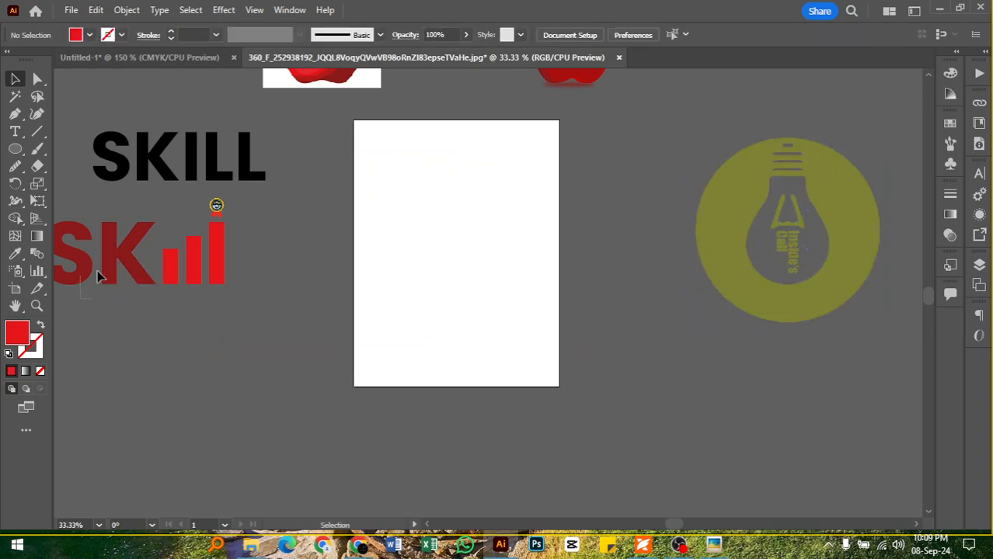
# Try the red SKILL wordmark with bar-shaped letters on the empty artboard, undo the move and deselect it
pyautogui.click(143, 281)
pyautogui.moveTo(142, 282); pyautogui.dragTo(454, 267)
pyautogui.click(612, 311)
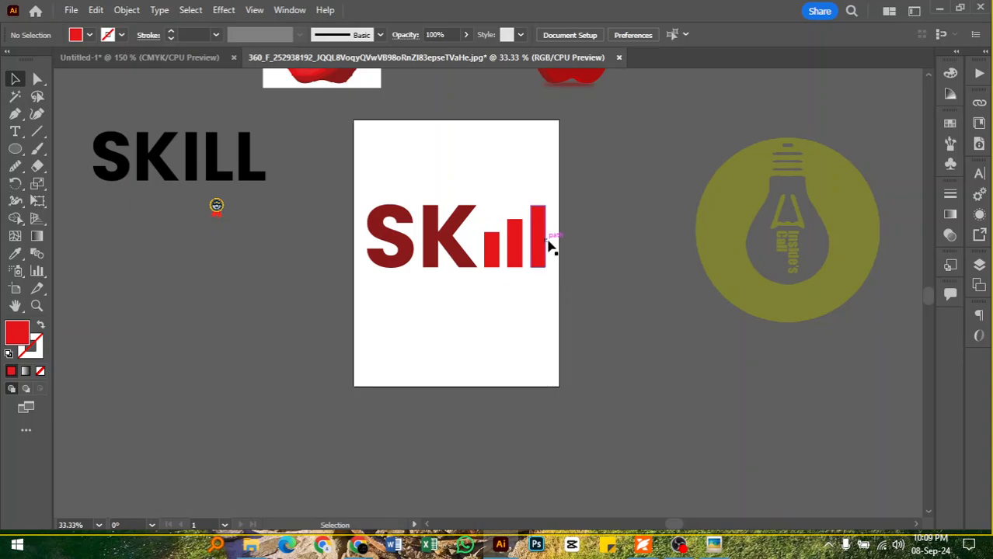
pyautogui.hotkey('ctrl', 'z')
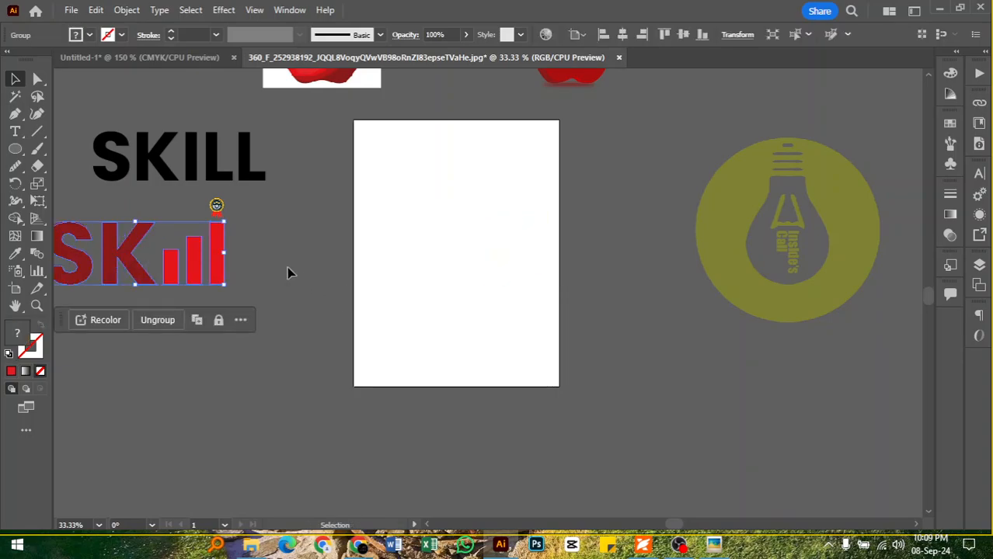
pyautogui.click(287, 267)
# Delete the black SKILL text above the red wordmark
pyautogui.moveTo(238, 190); pyautogui.dragTo(223, 213)
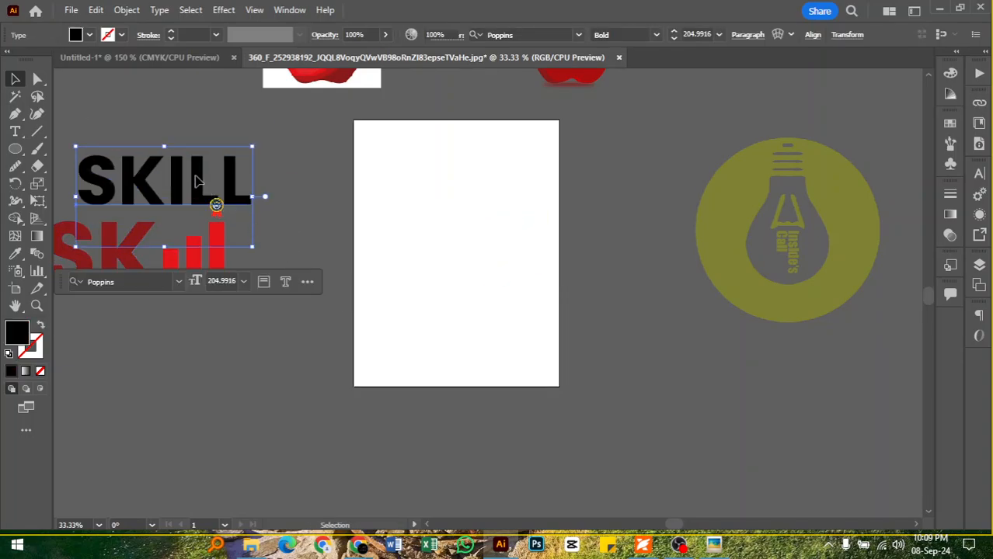
pyautogui.moveTo(196, 181); pyautogui.dragTo(219, 147)
pyautogui.press('Delete')
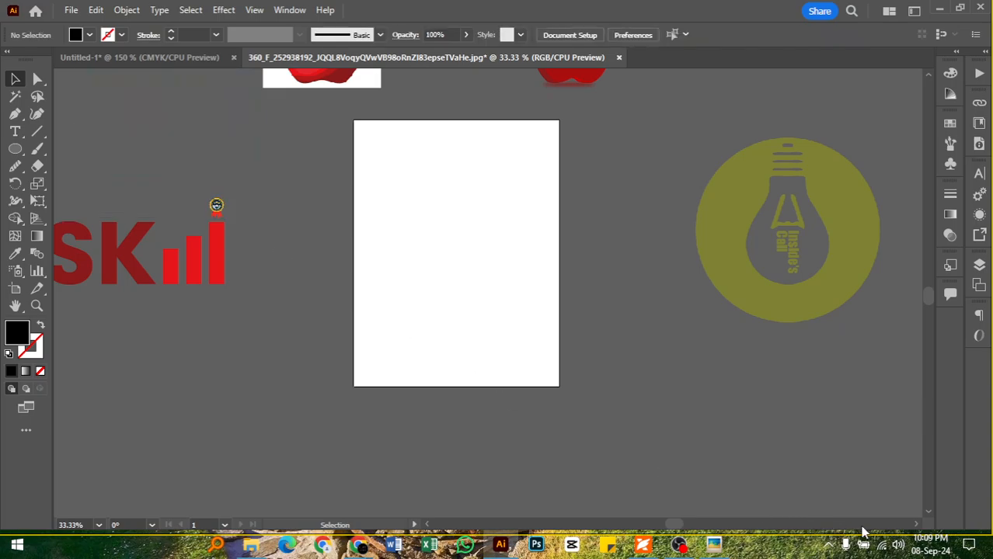
# Move the drawn apple closer to the reference apple picture and place the Inside's Call bulb icon back on the artboard's centre
pyautogui.moveTo(926, 551)
pyautogui.scroll(3, 567, 210)
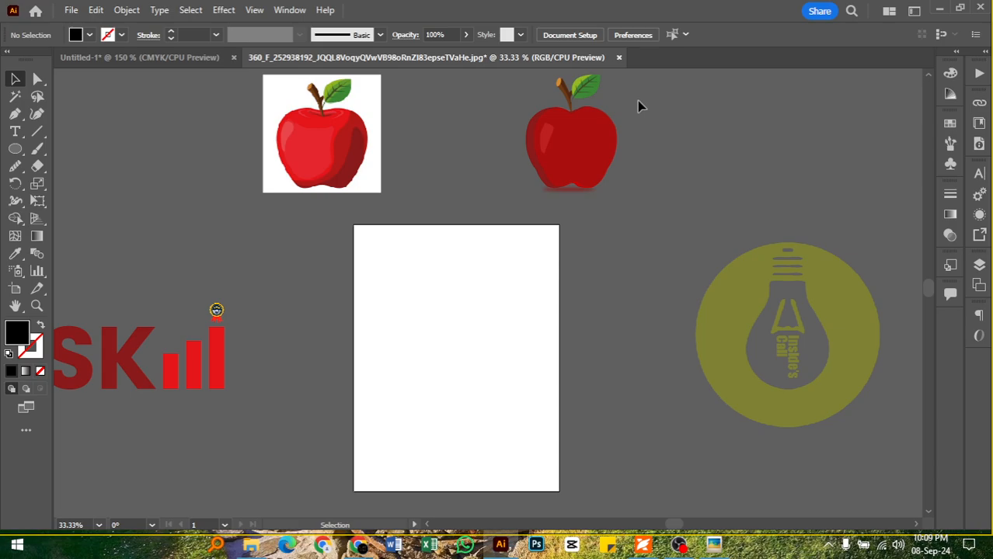
pyautogui.click(539, 189)
pyautogui.moveTo(572, 161); pyautogui.dragTo(464, 161)
pyautogui.click(608, 215)
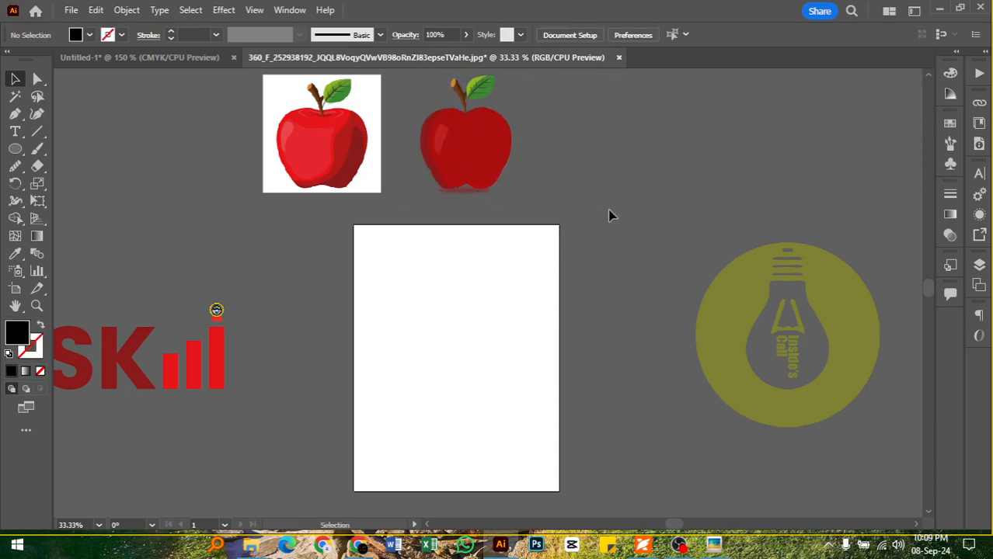
pyautogui.moveTo(792, 348); pyautogui.dragTo(458, 374)
pyautogui.click(626, 319)
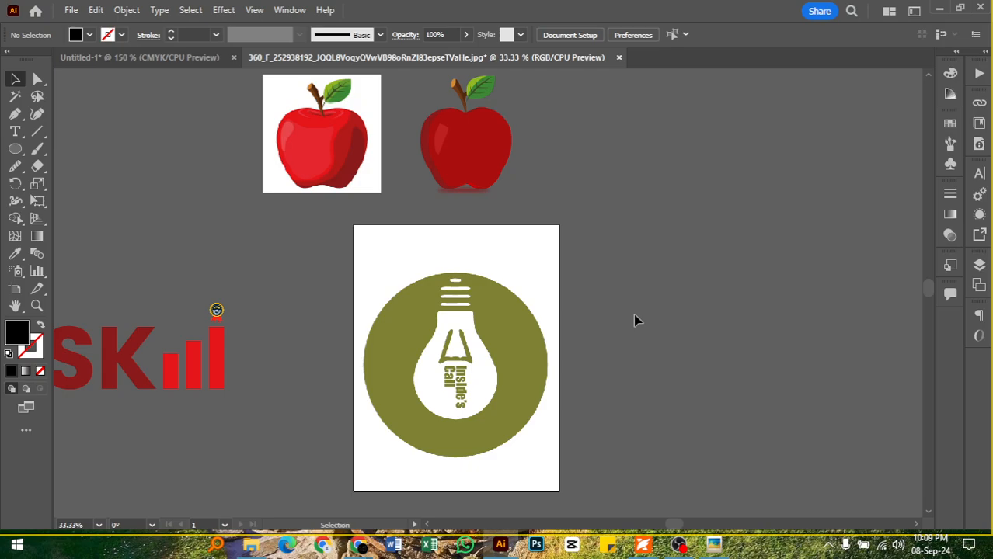